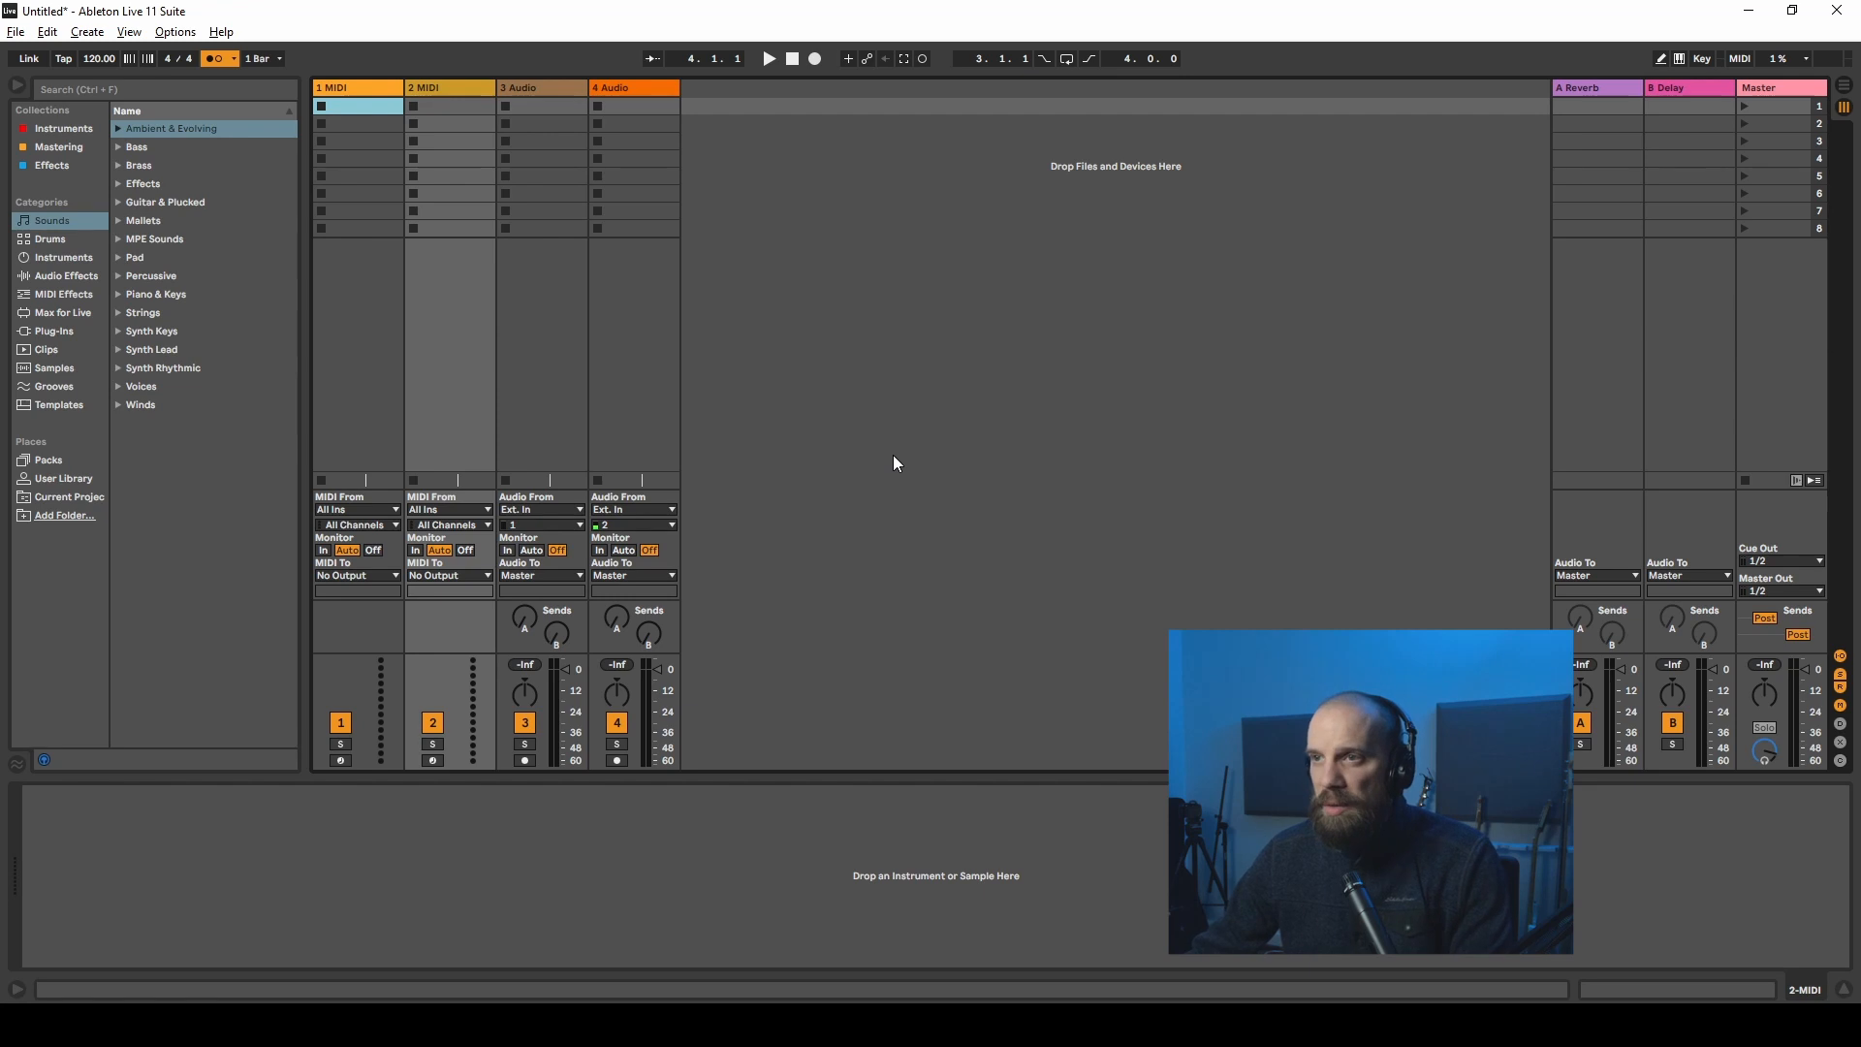
Step: Switch to Arrangement View, search the sound library for "piano" and browse the Piano & Keys presets
key("Tab")
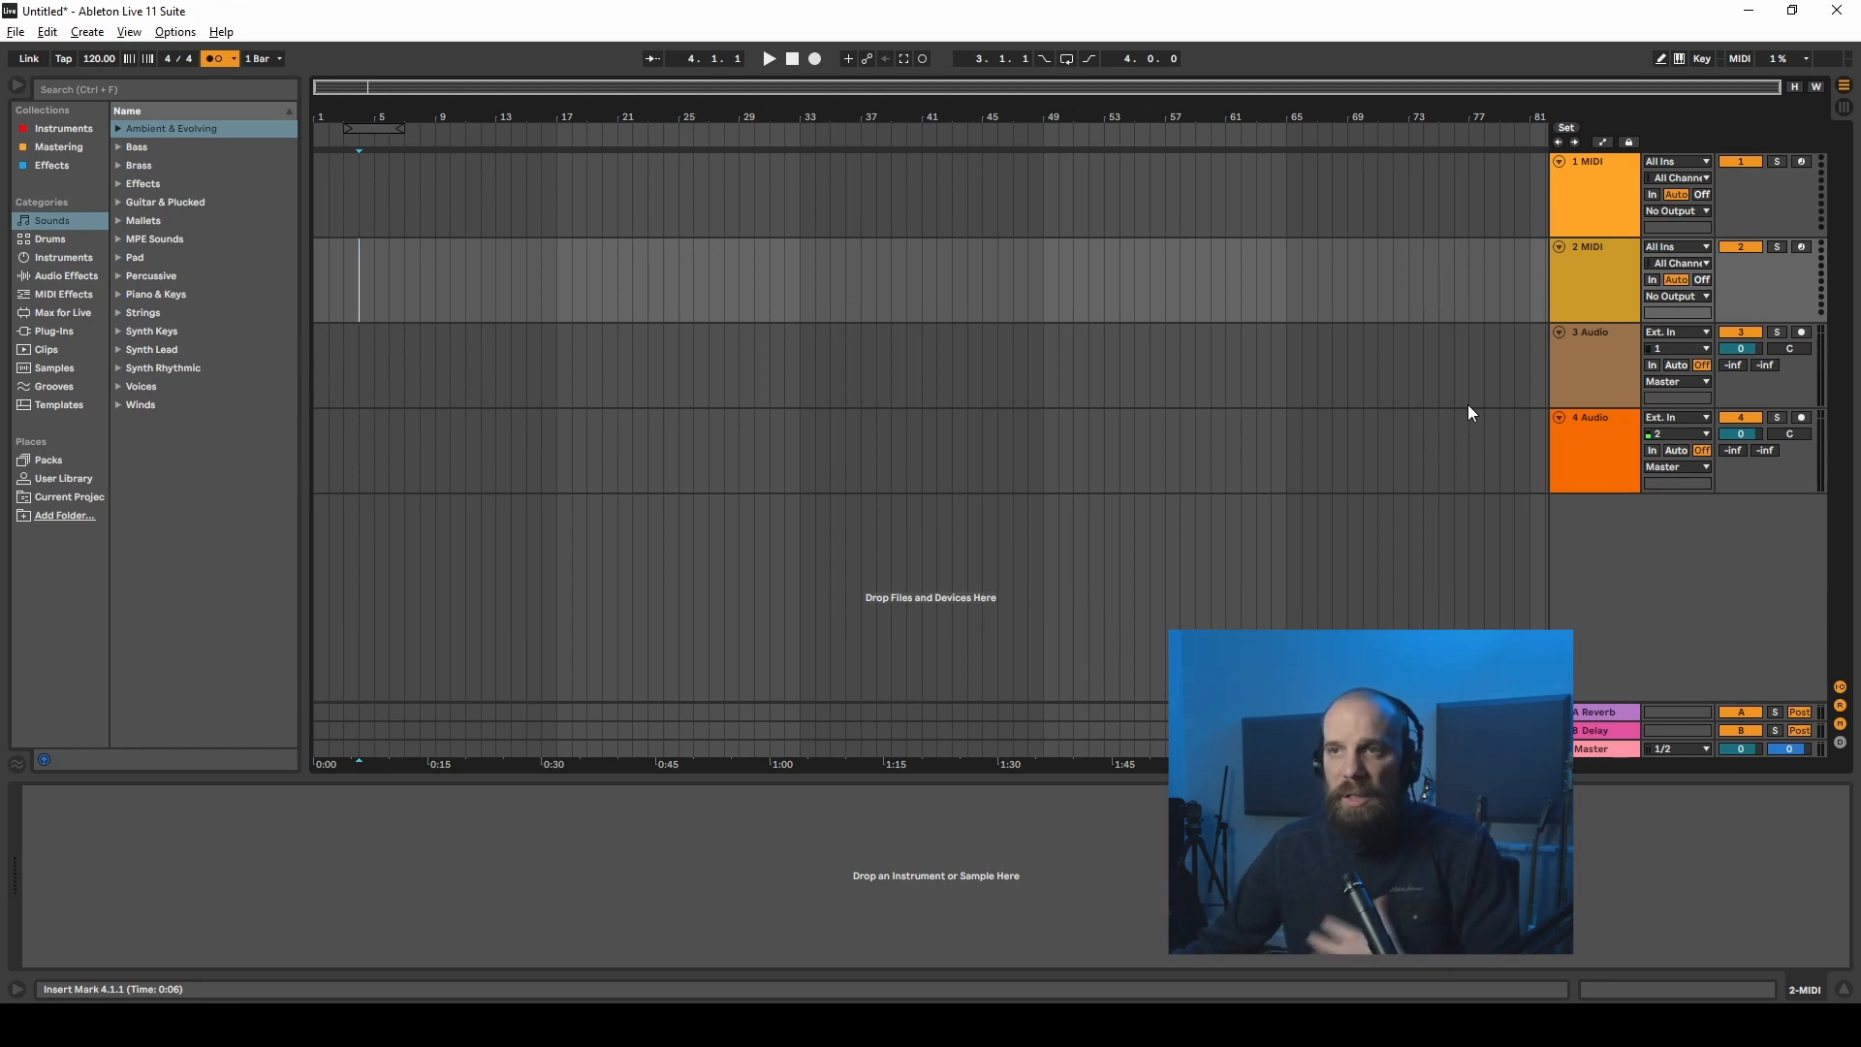
left_click(143, 90)
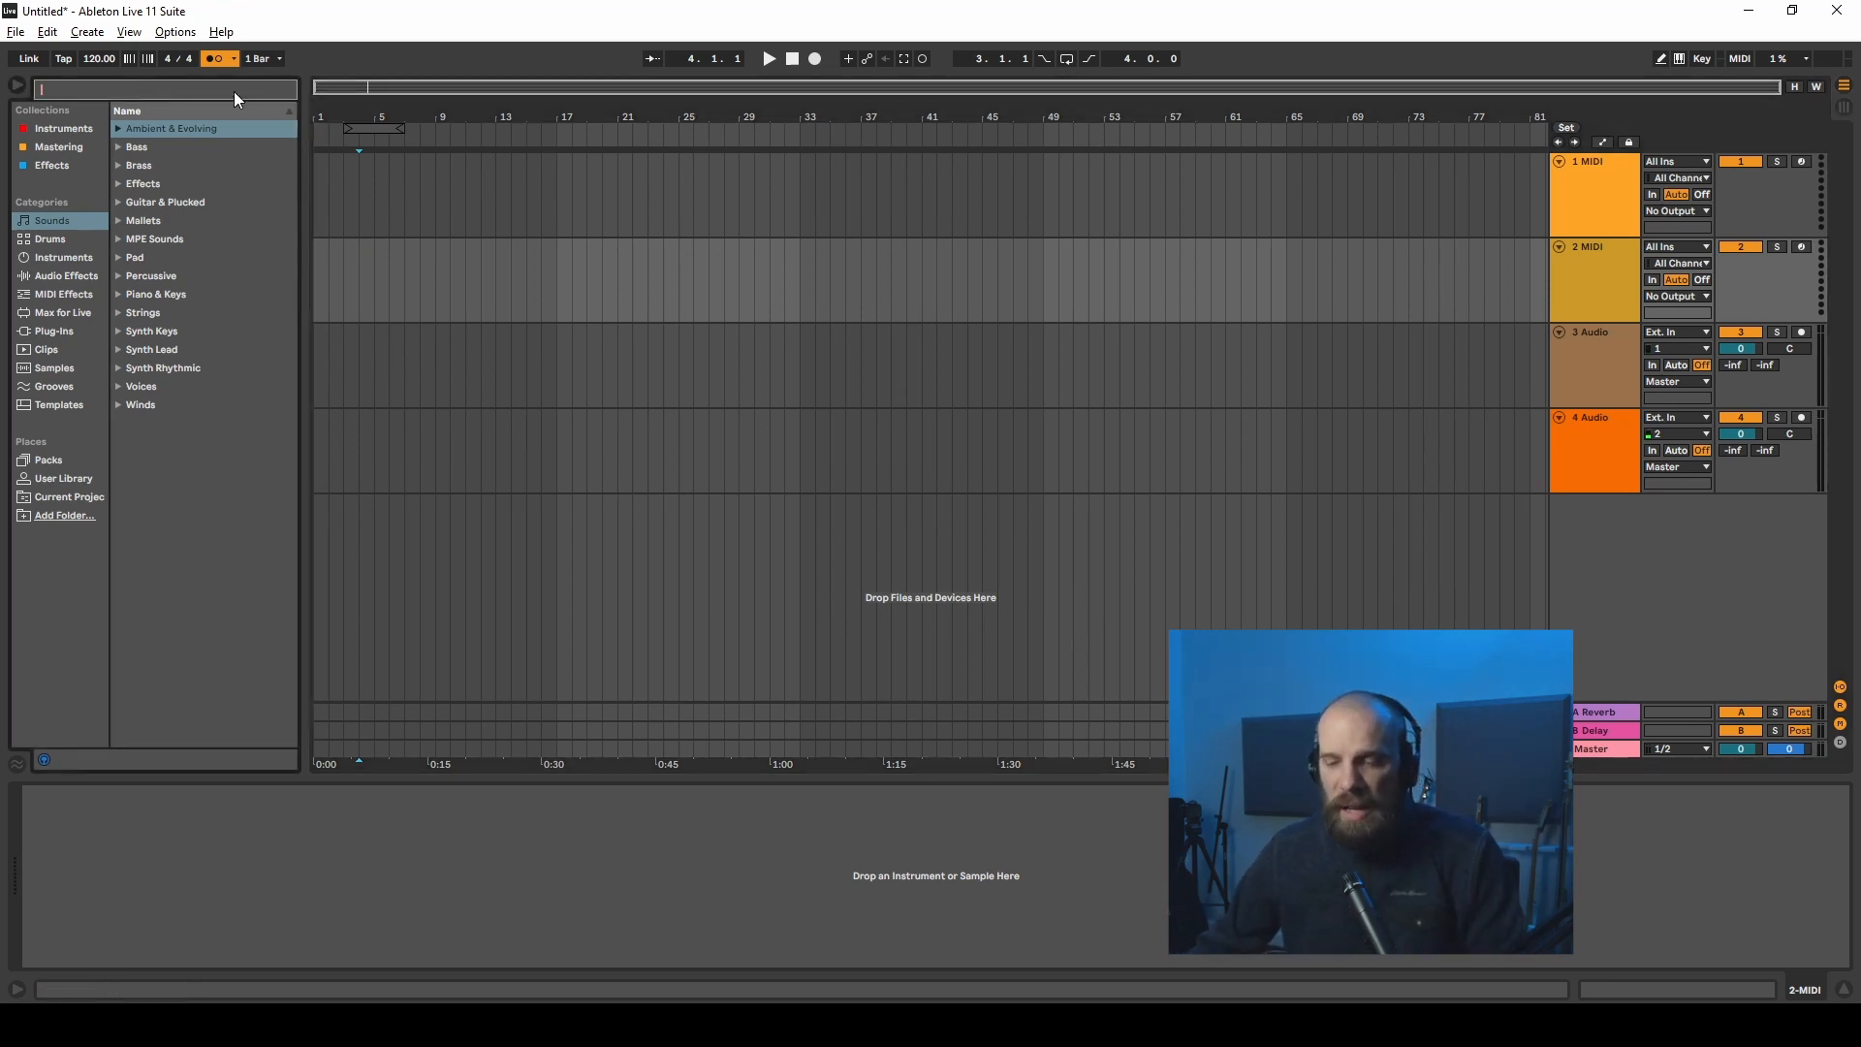
type("piano")
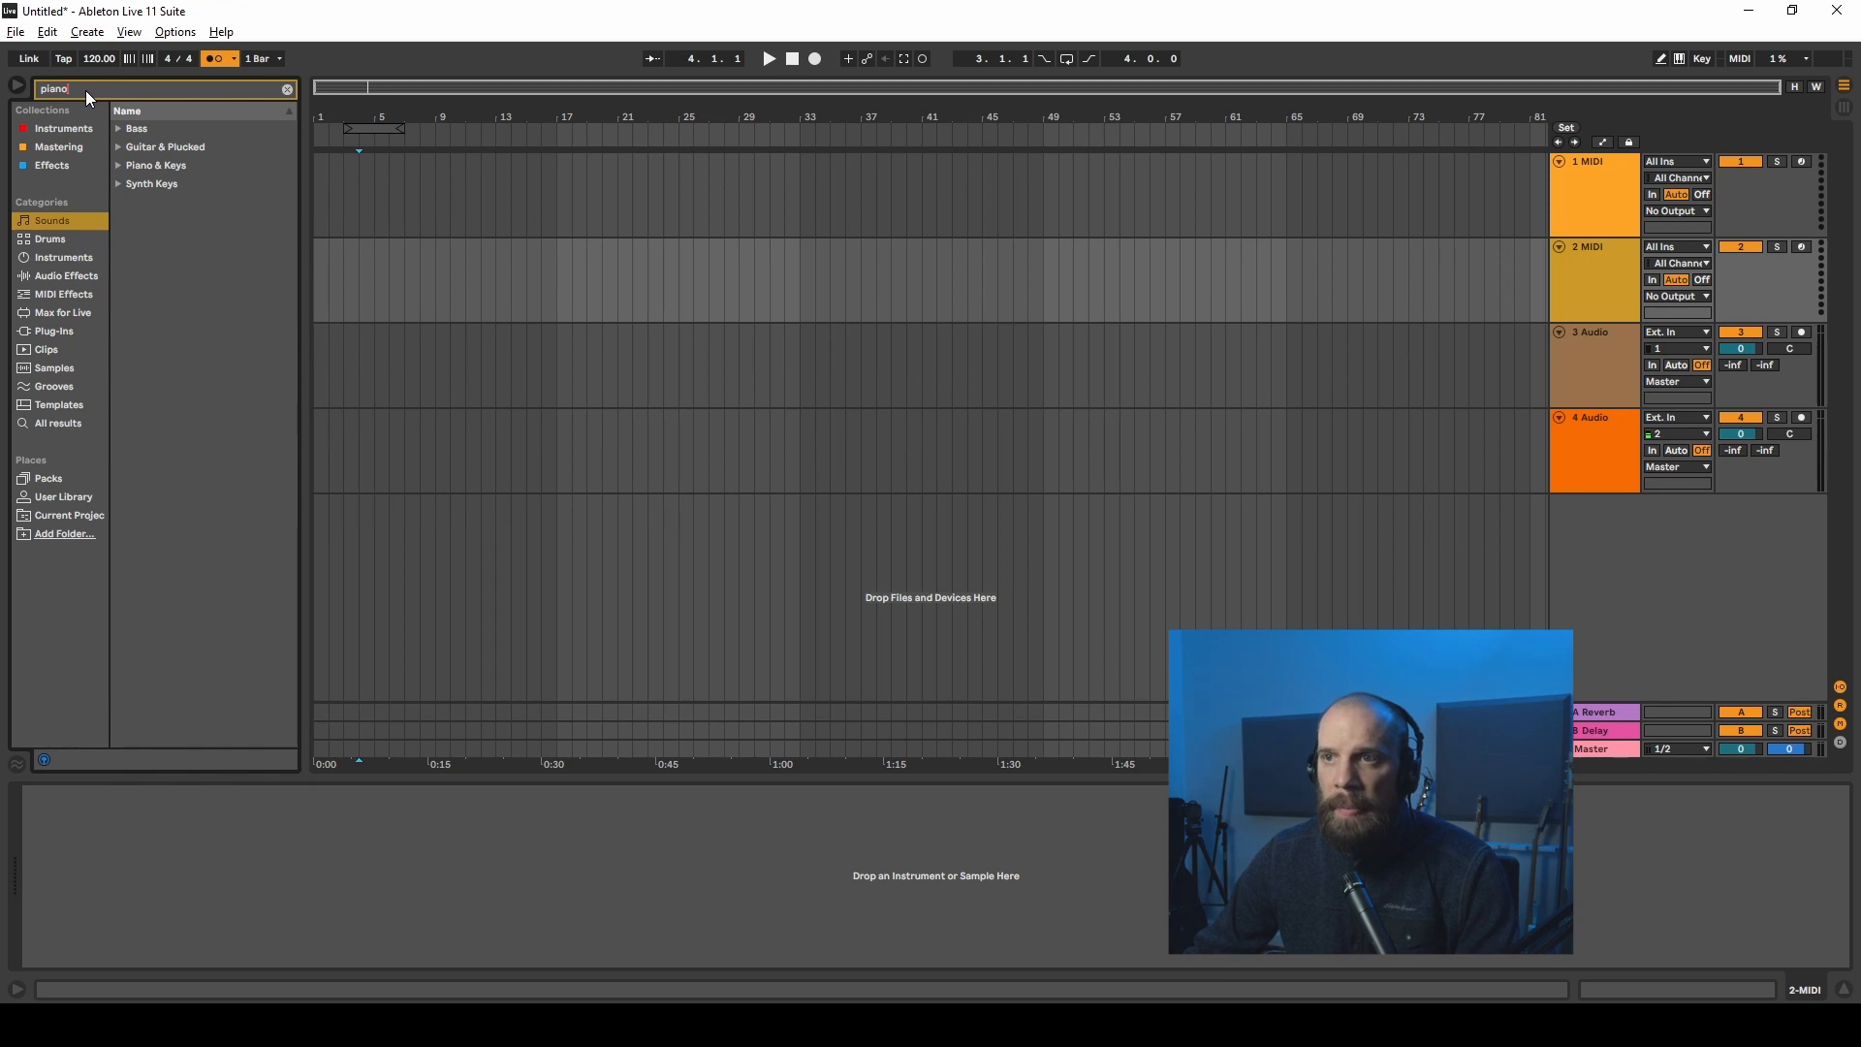
left_click(115, 165)
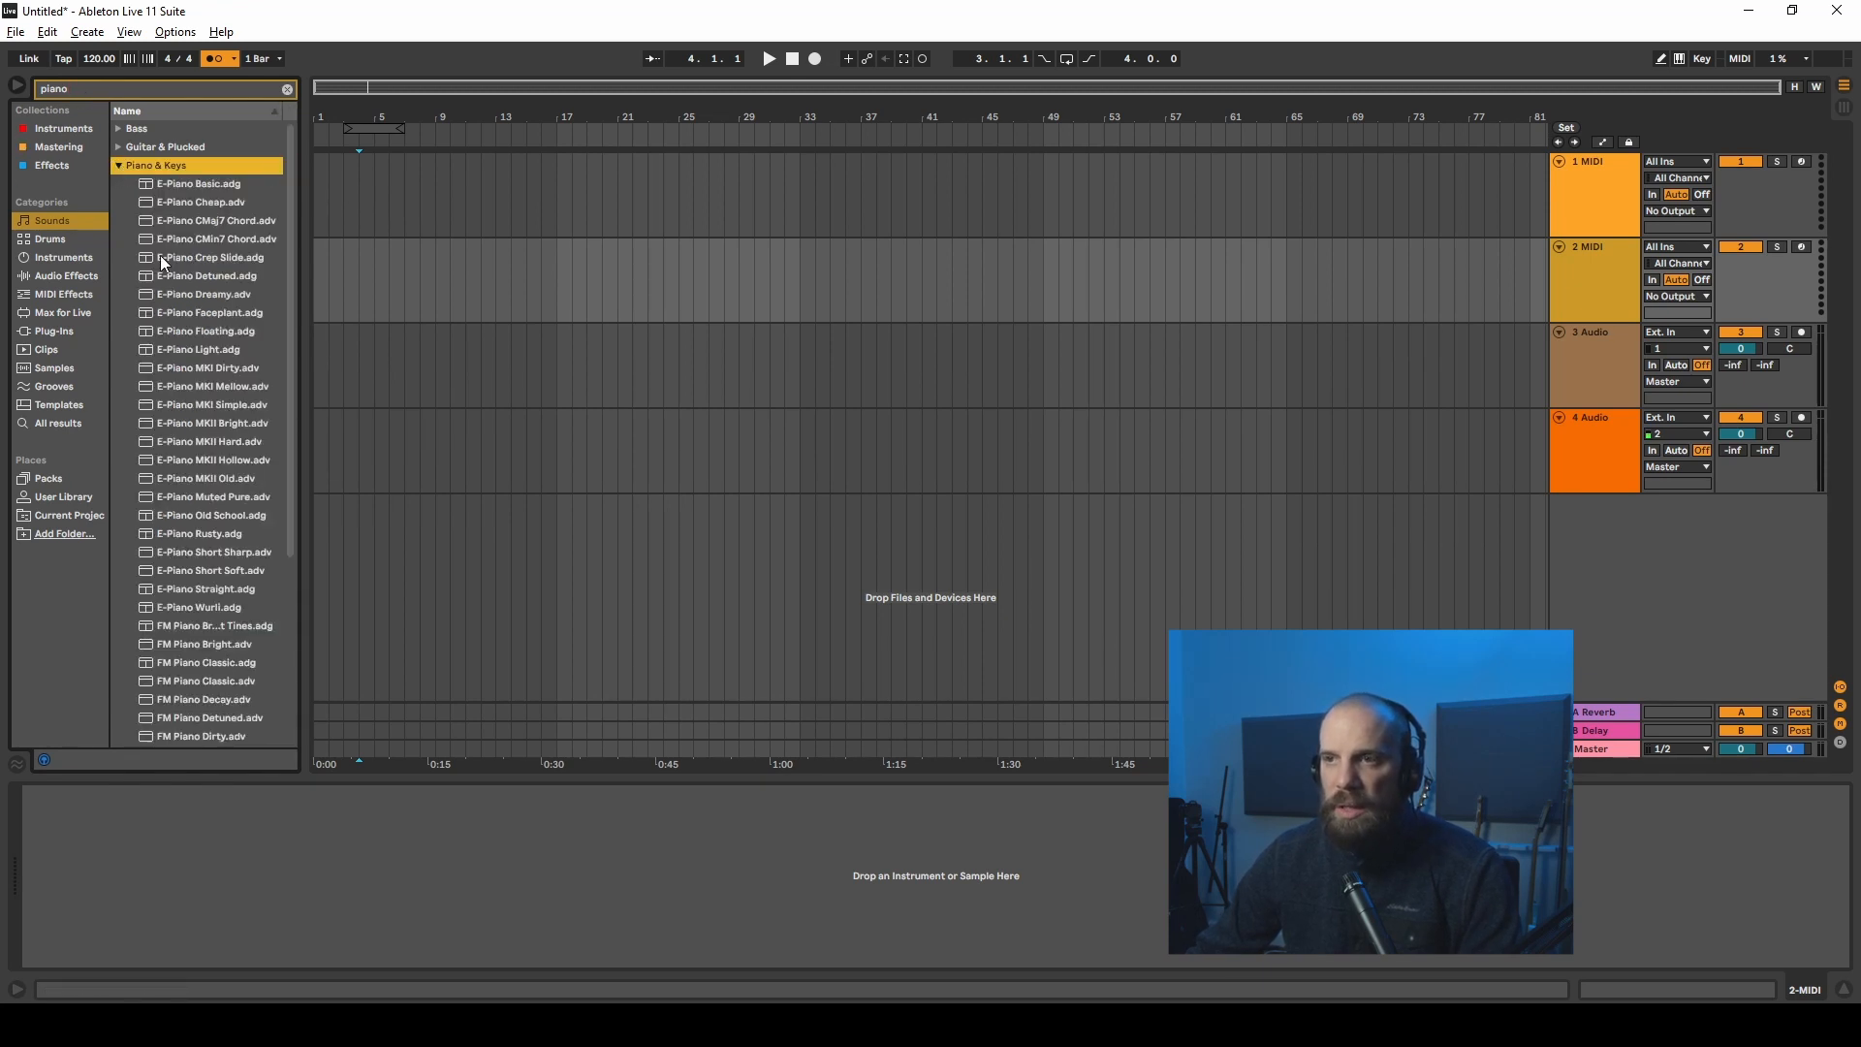
scroll(190, 455, "down", 5)
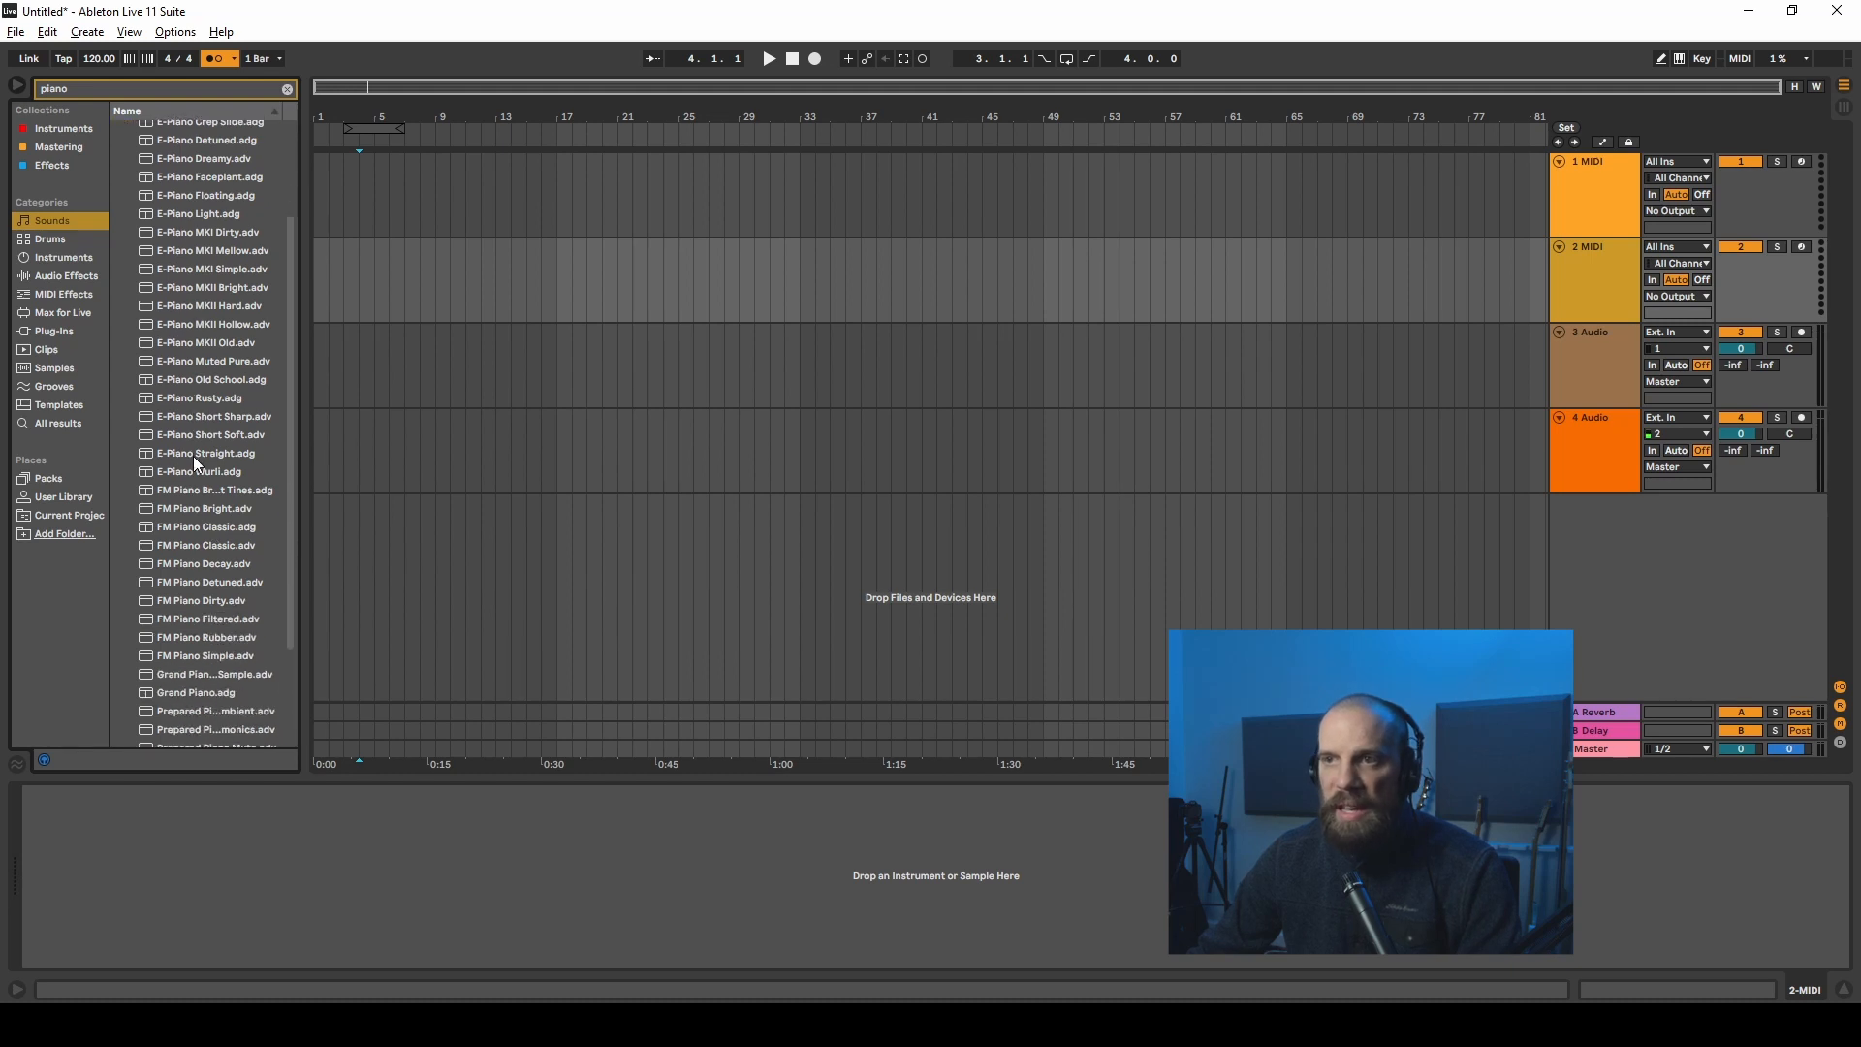
scroll(194, 455, "up", 4)
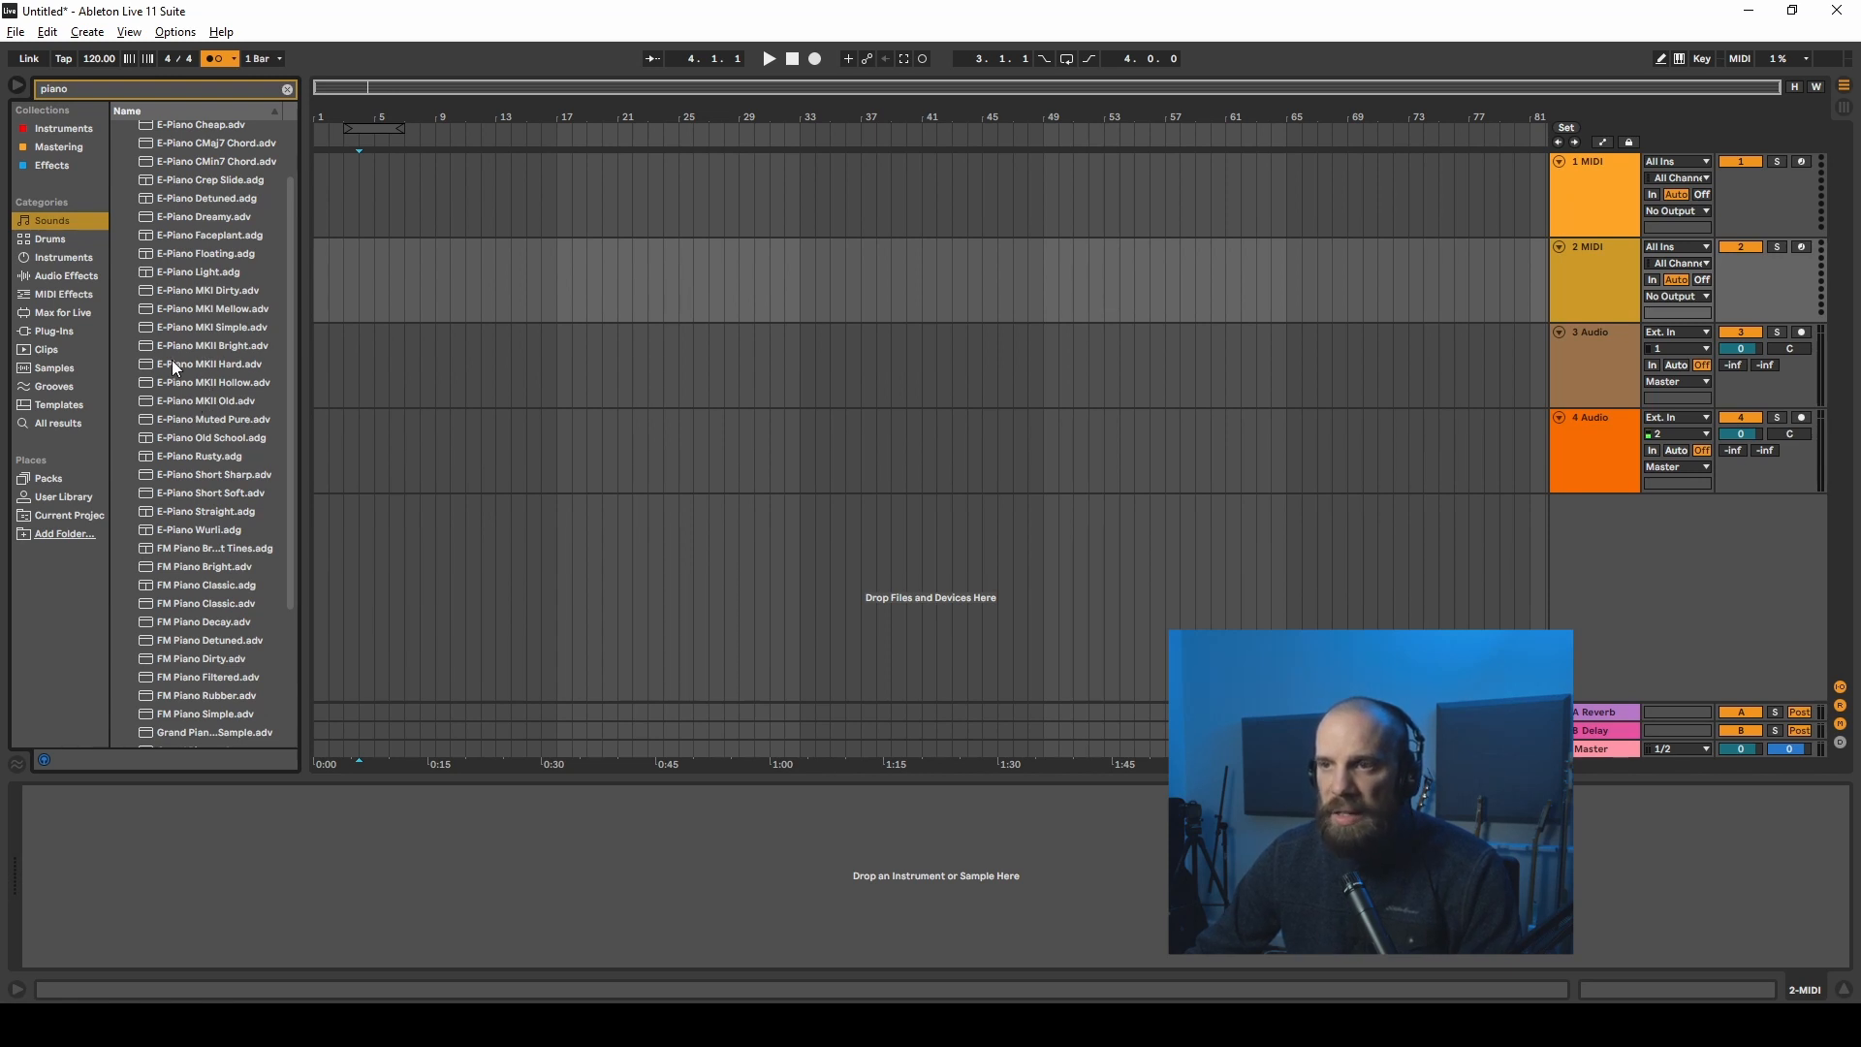
Step: Load the E-Piano MKII Hard preset onto the first MIDI track and replace it with E-Piano MKII Old
left_click_drag(173, 363, 1590, 182)
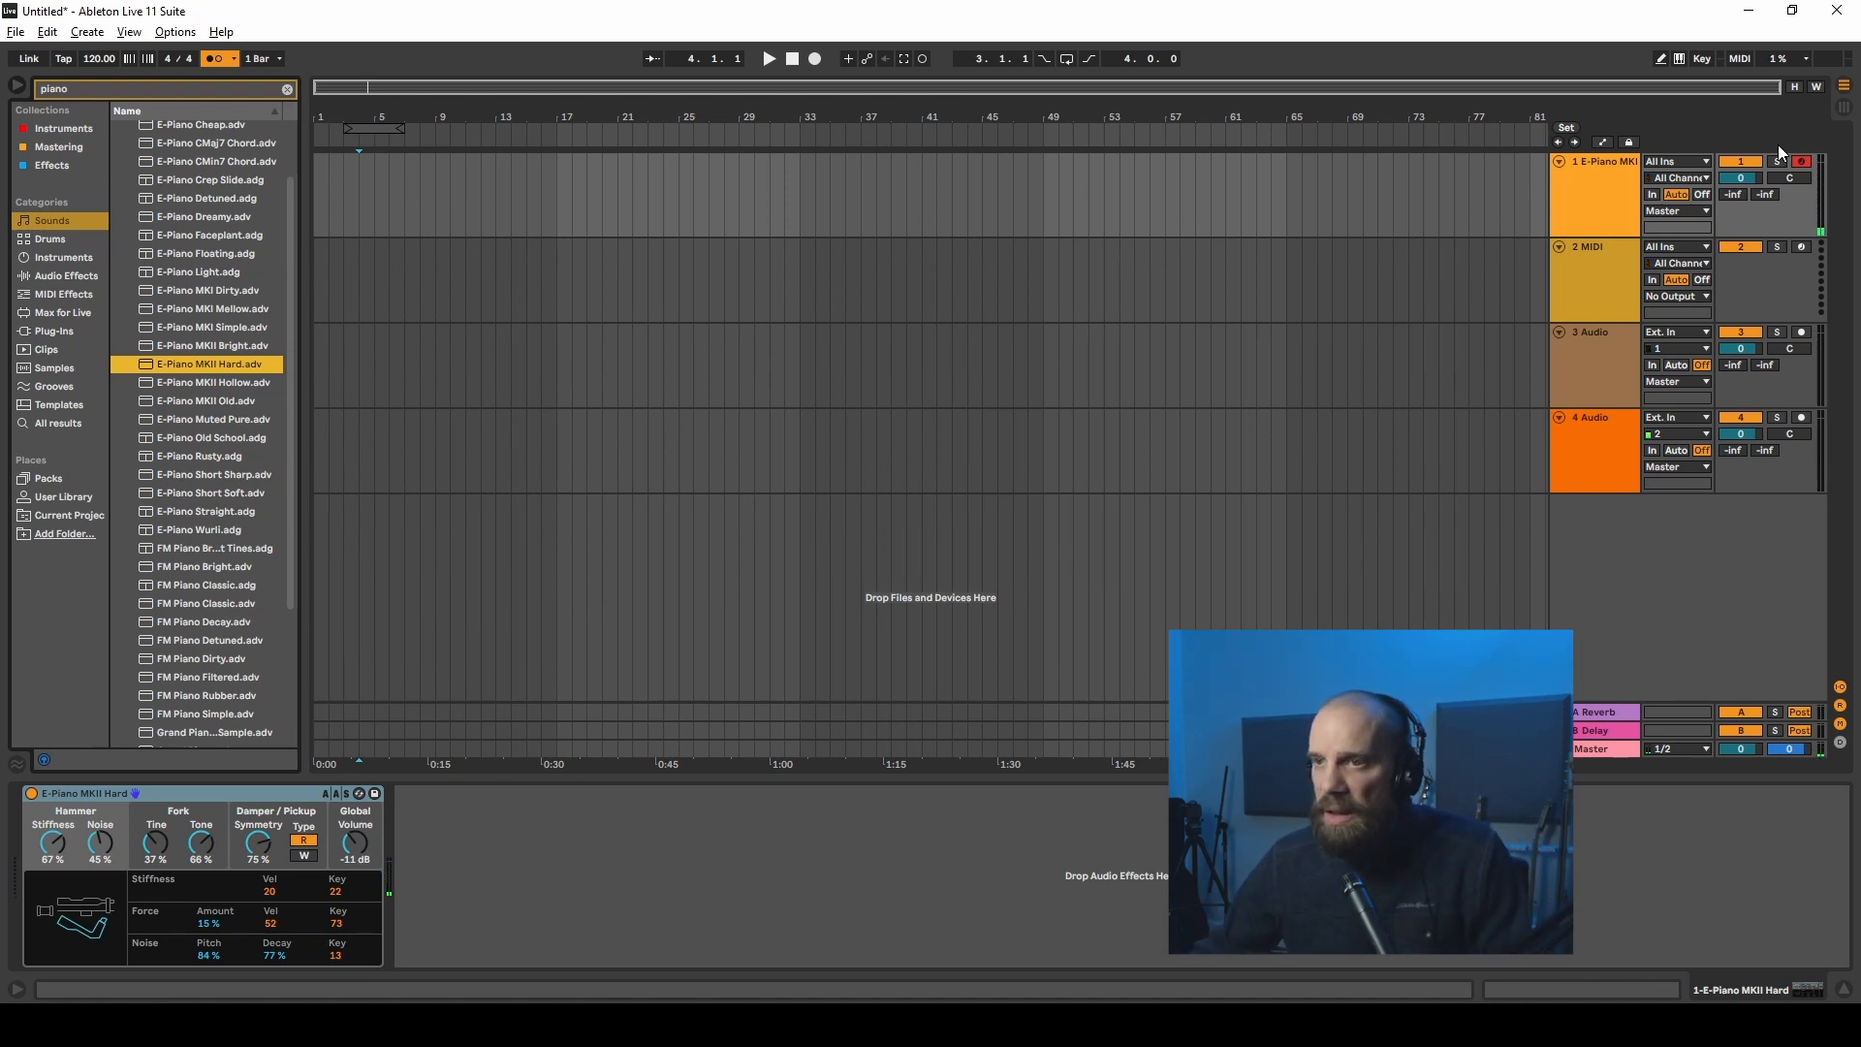
left_click(155, 401)
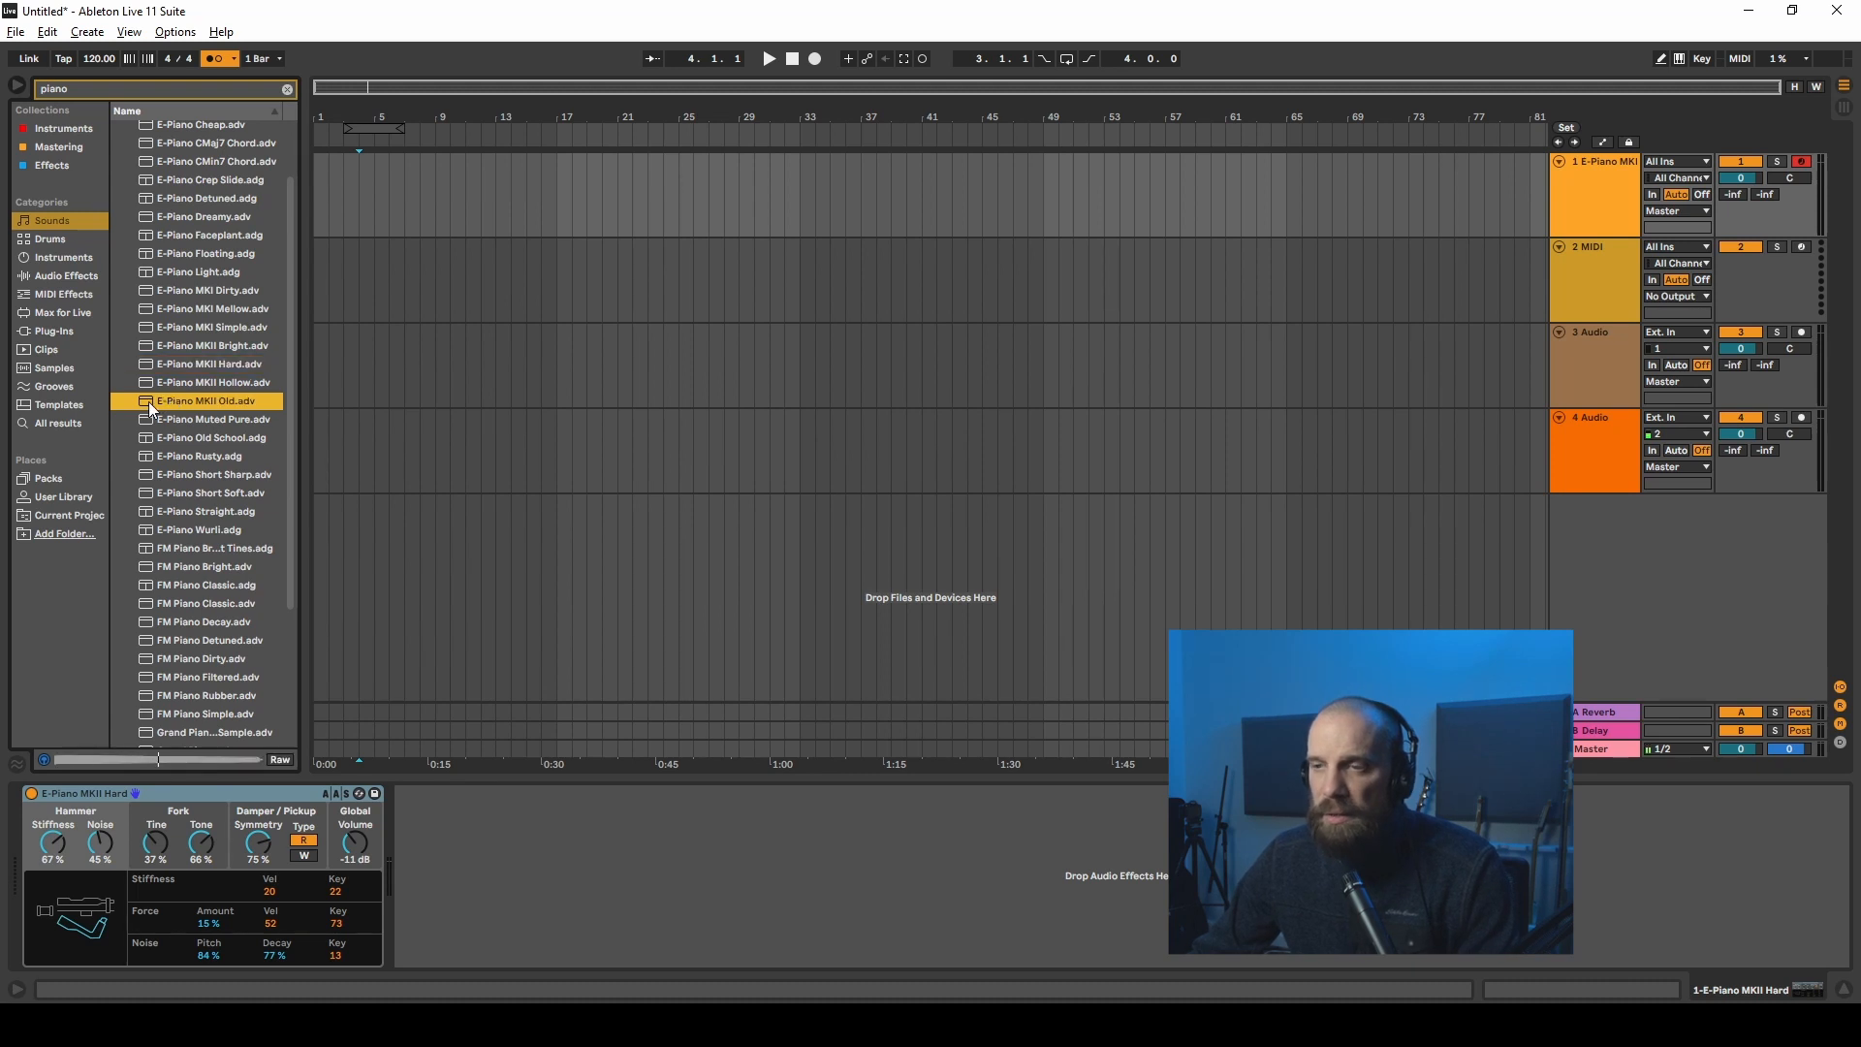
left_click_drag(147, 402, 1586, 190)
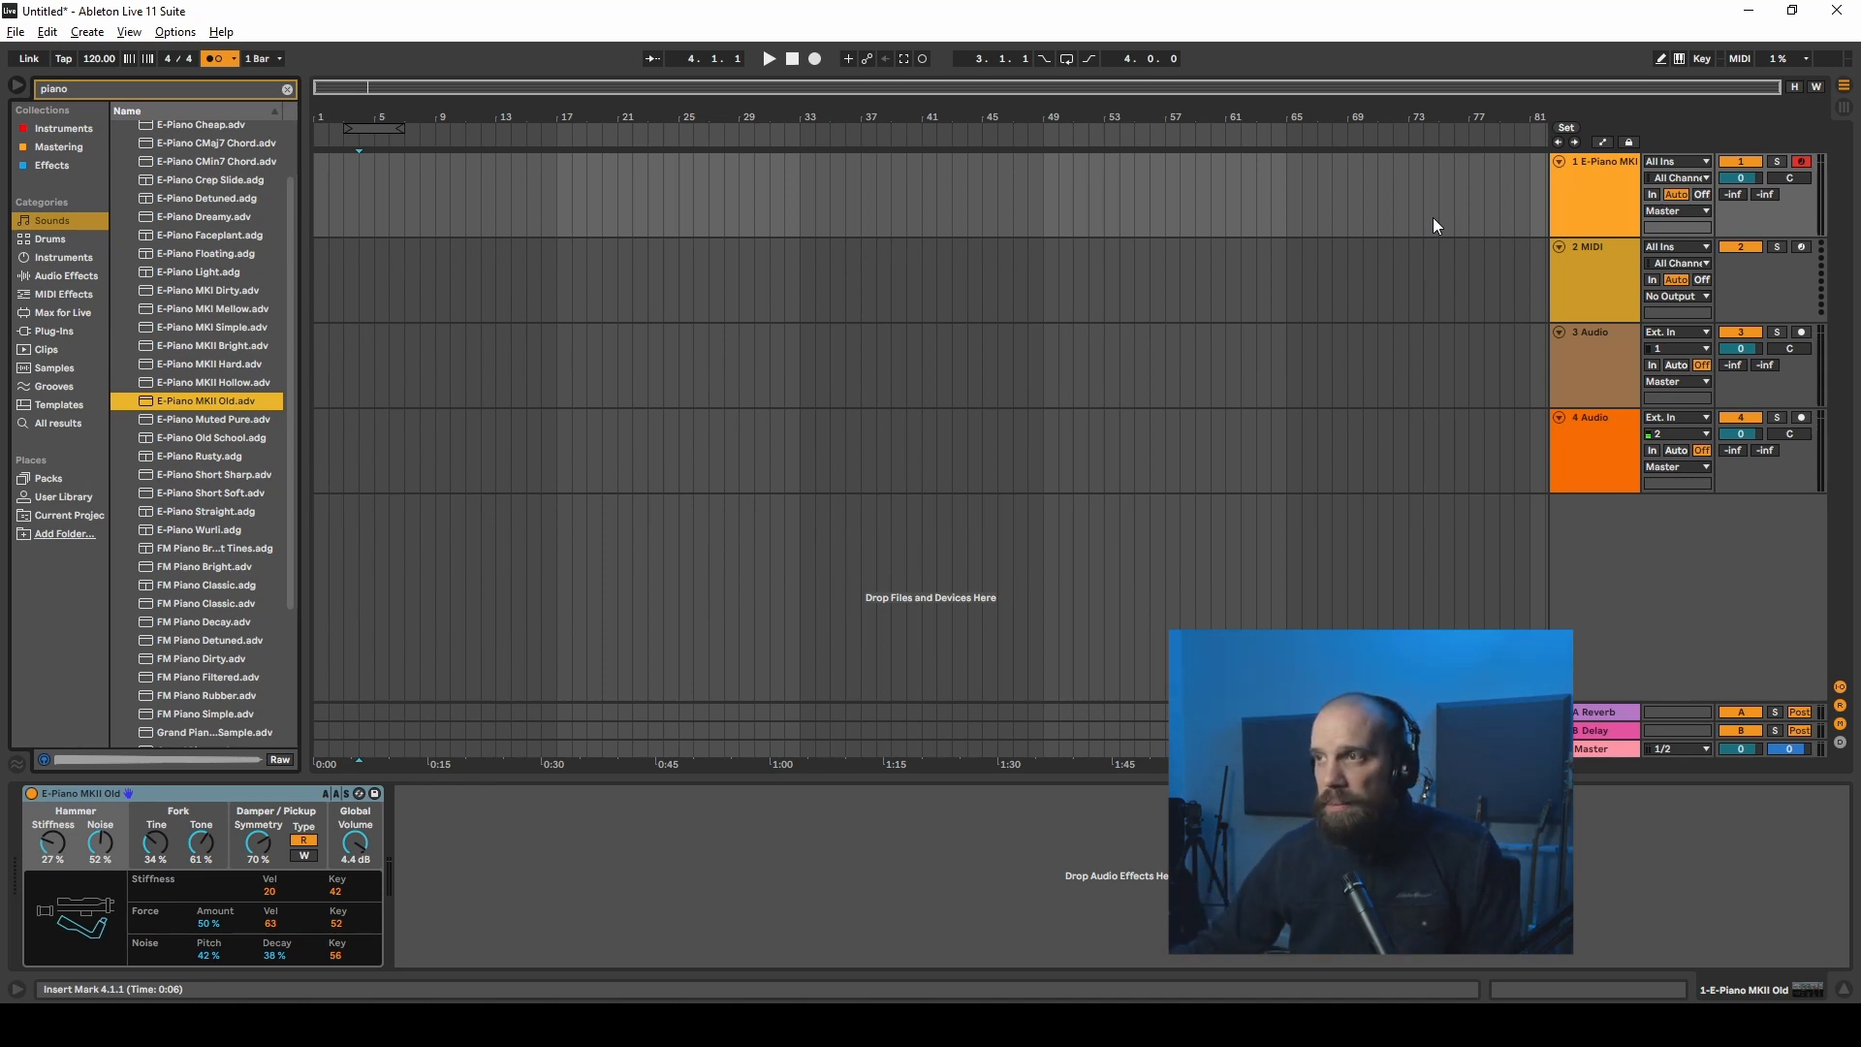
left_click(1803, 165)
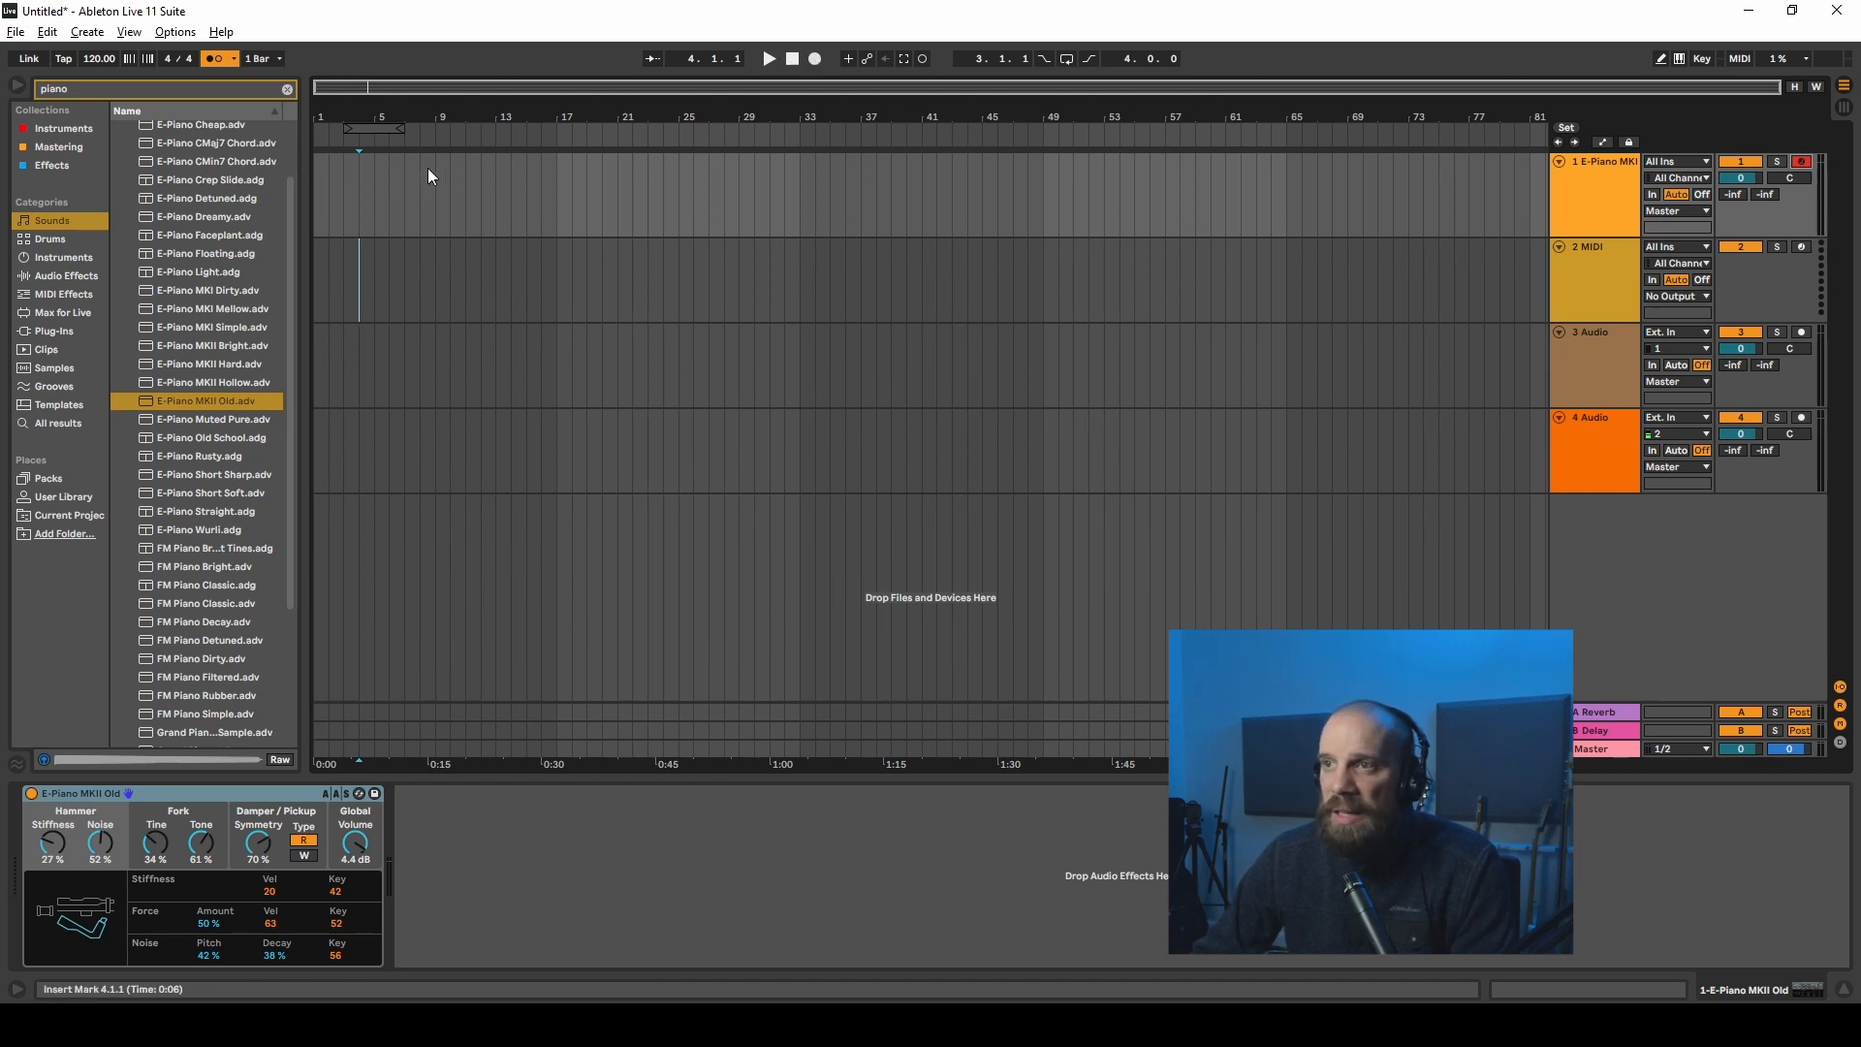
Step: Record an eight-bar electric piano chord progression on the first MIDI track, starting at bar 5
left_click(359, 186)
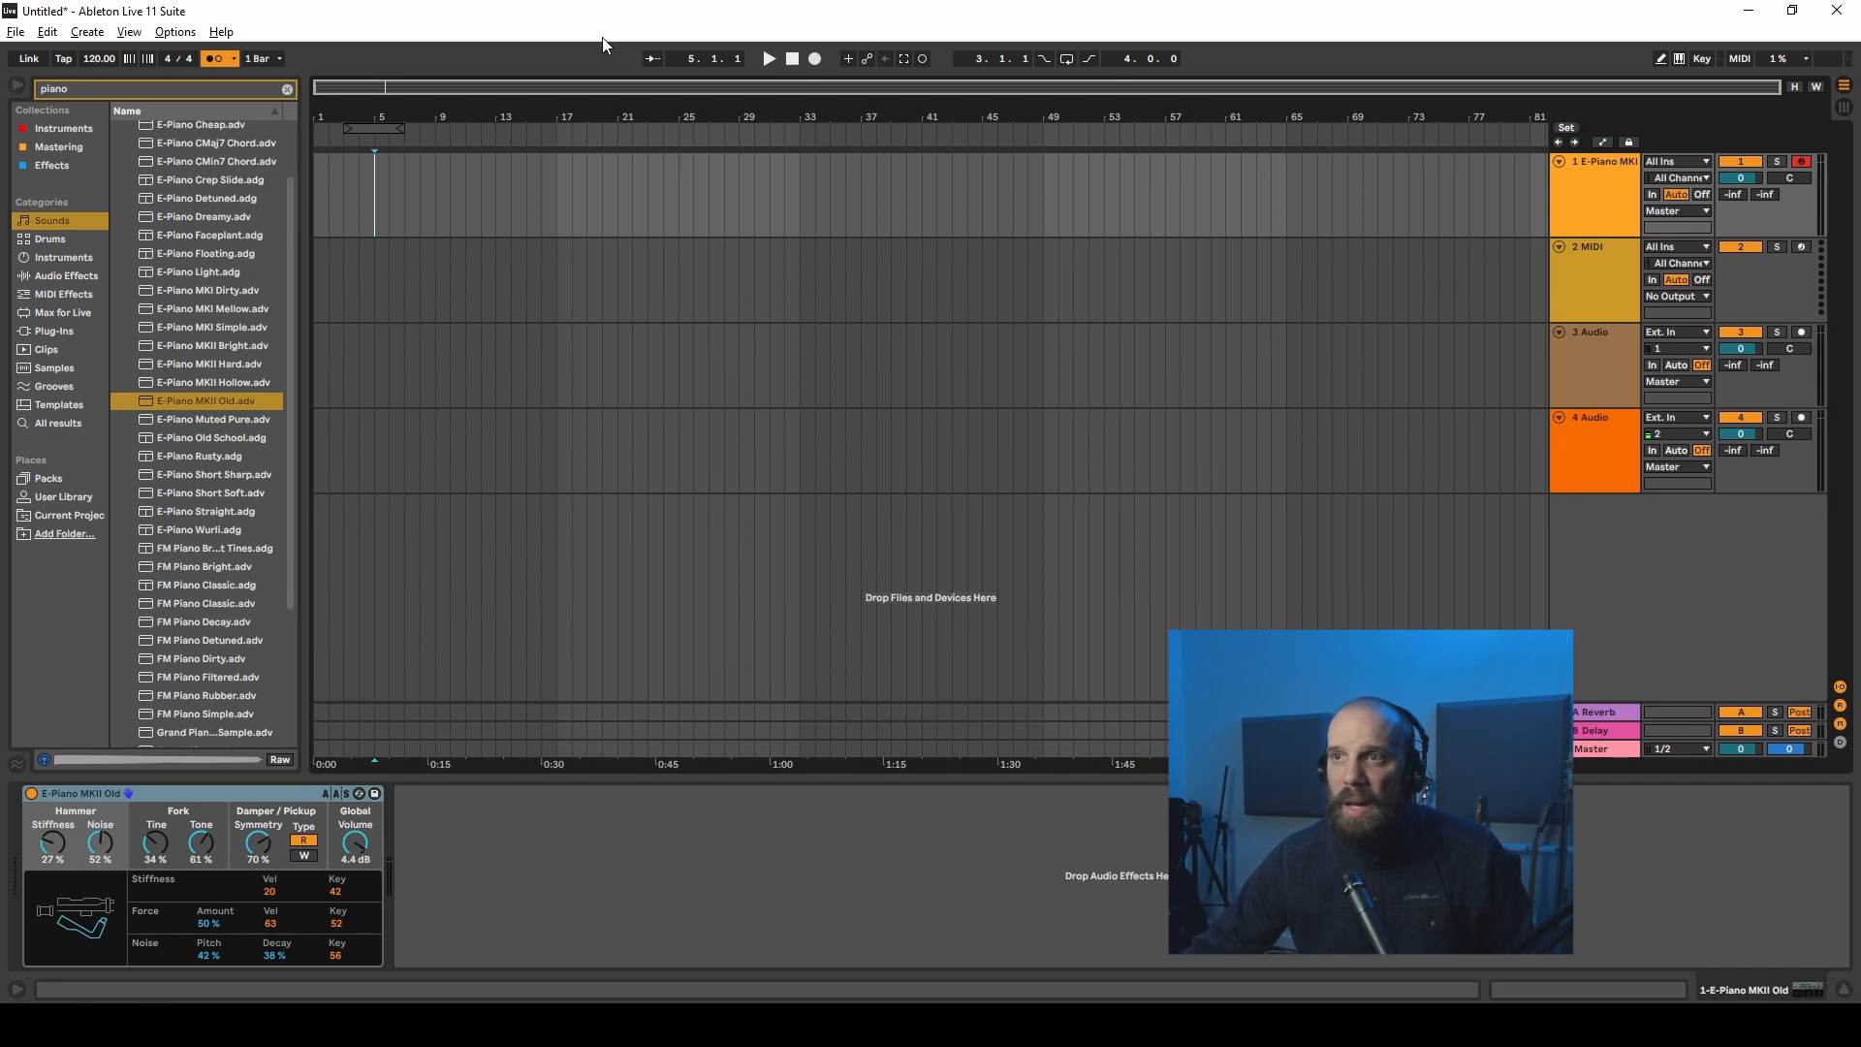
left_click(281, 58)
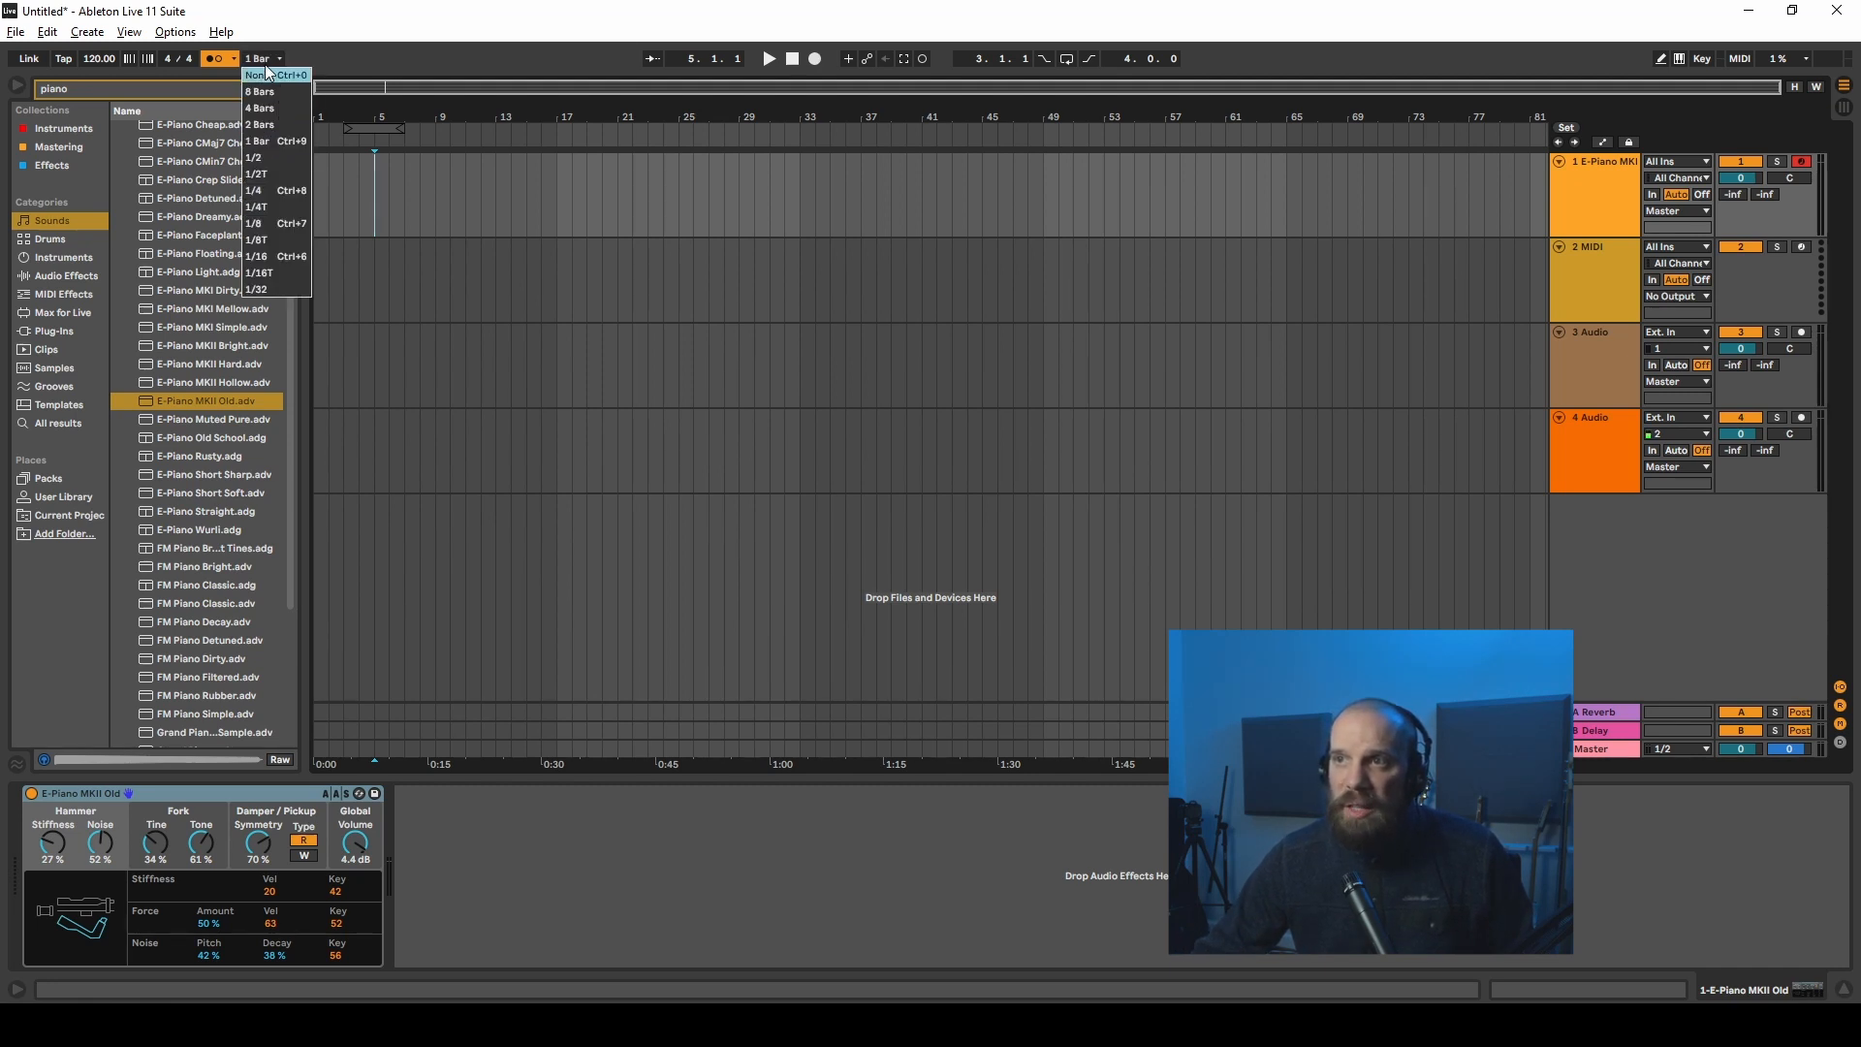
left_click(319, 55)
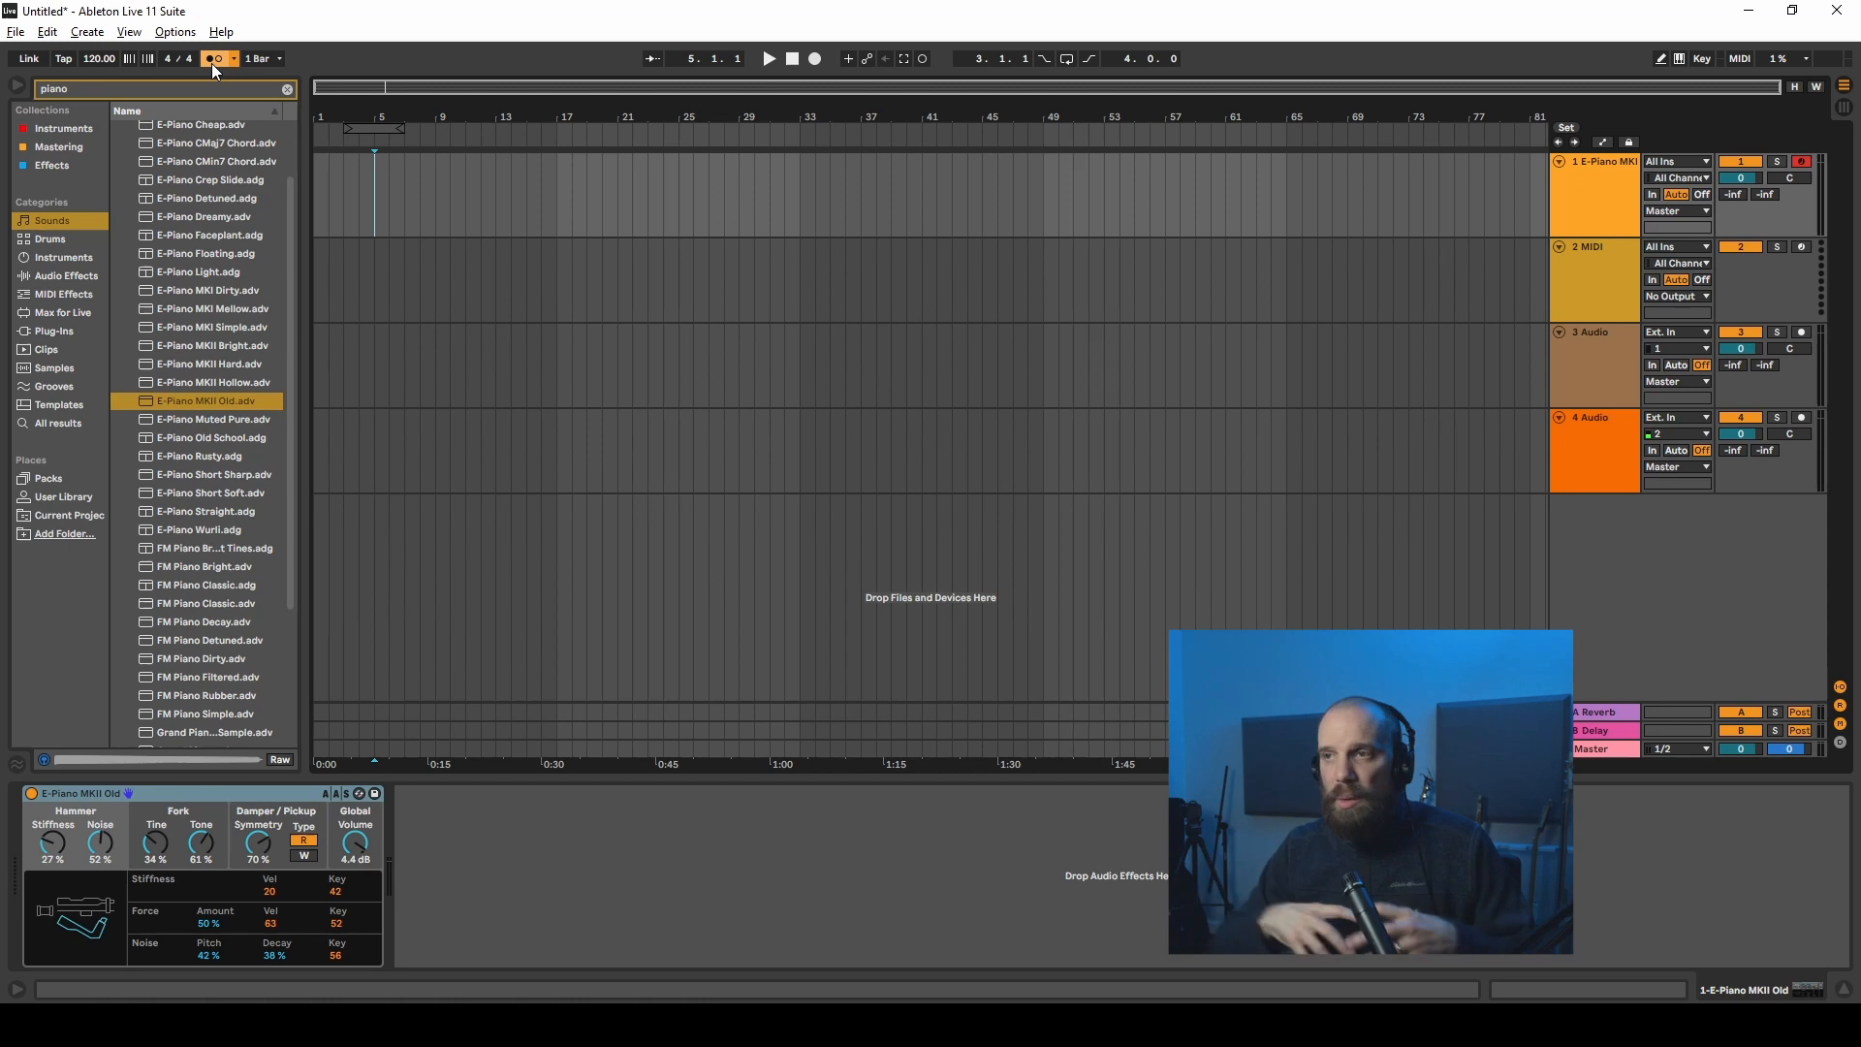
left_click_drag(500, 189, 374, 182)
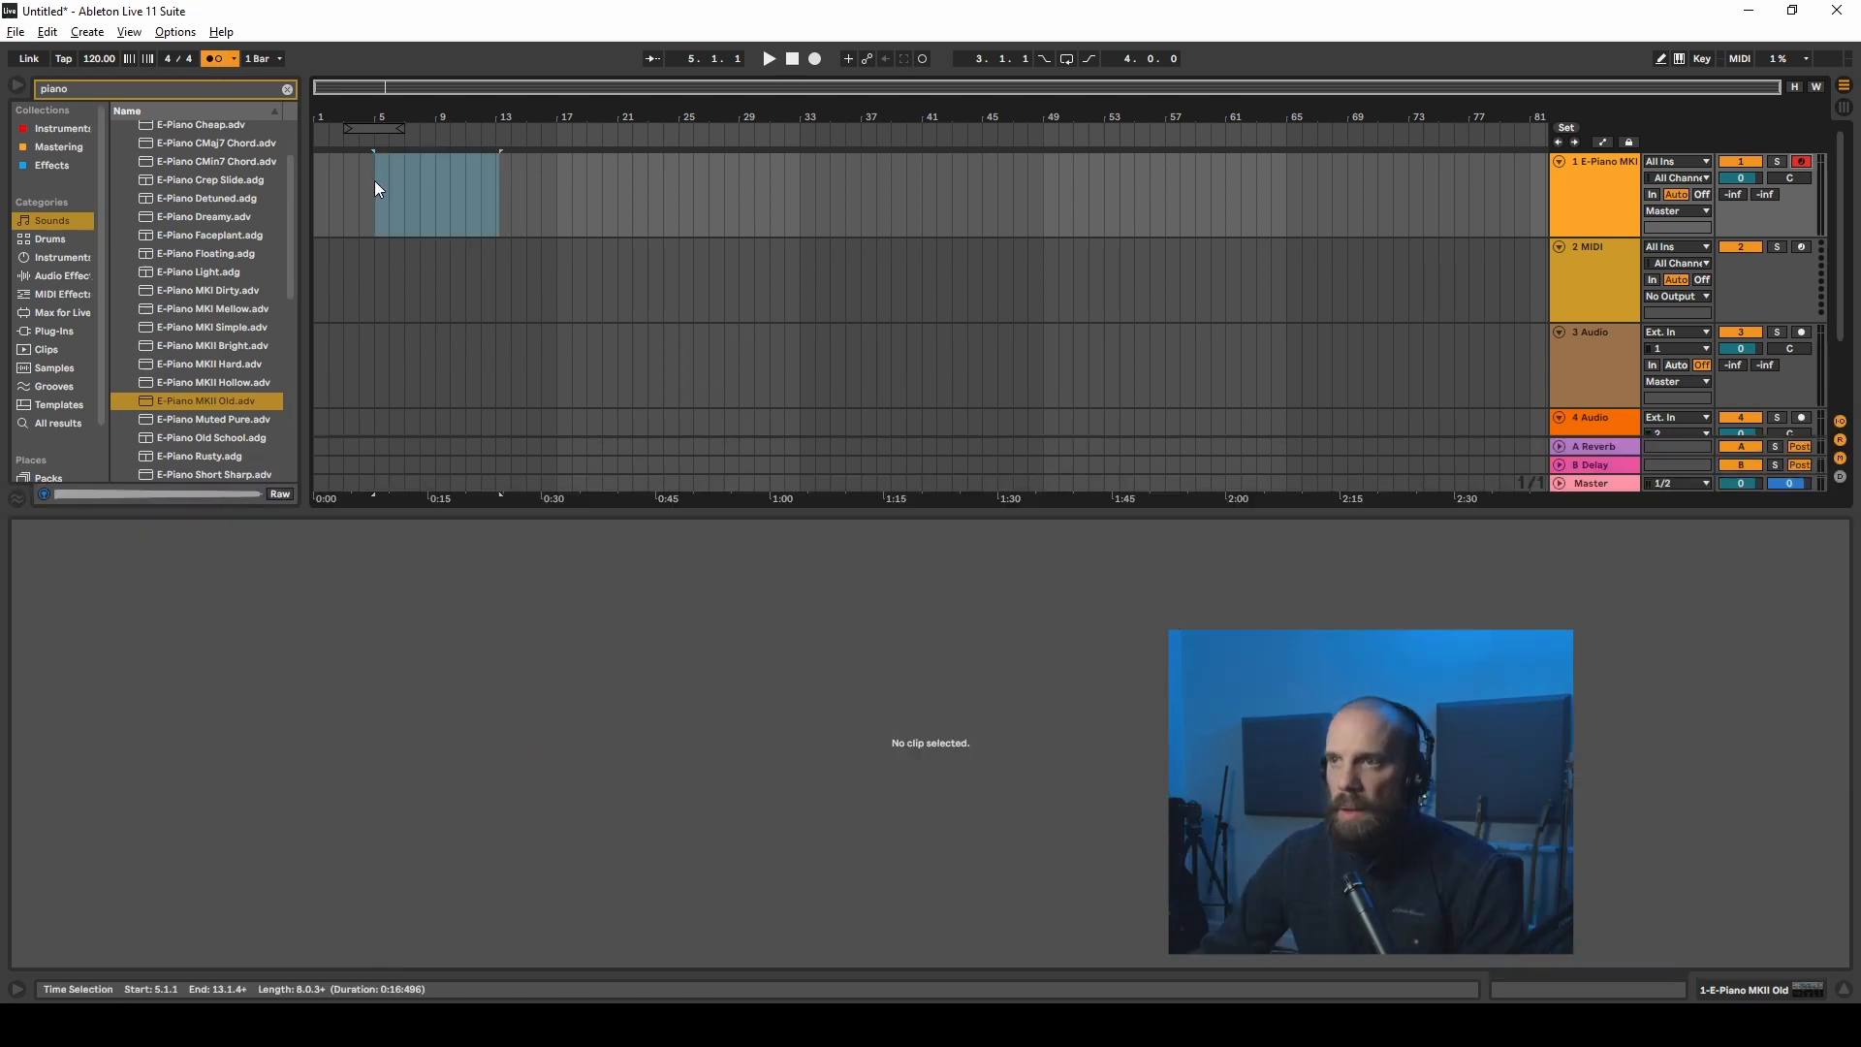
left_click(409, 183)
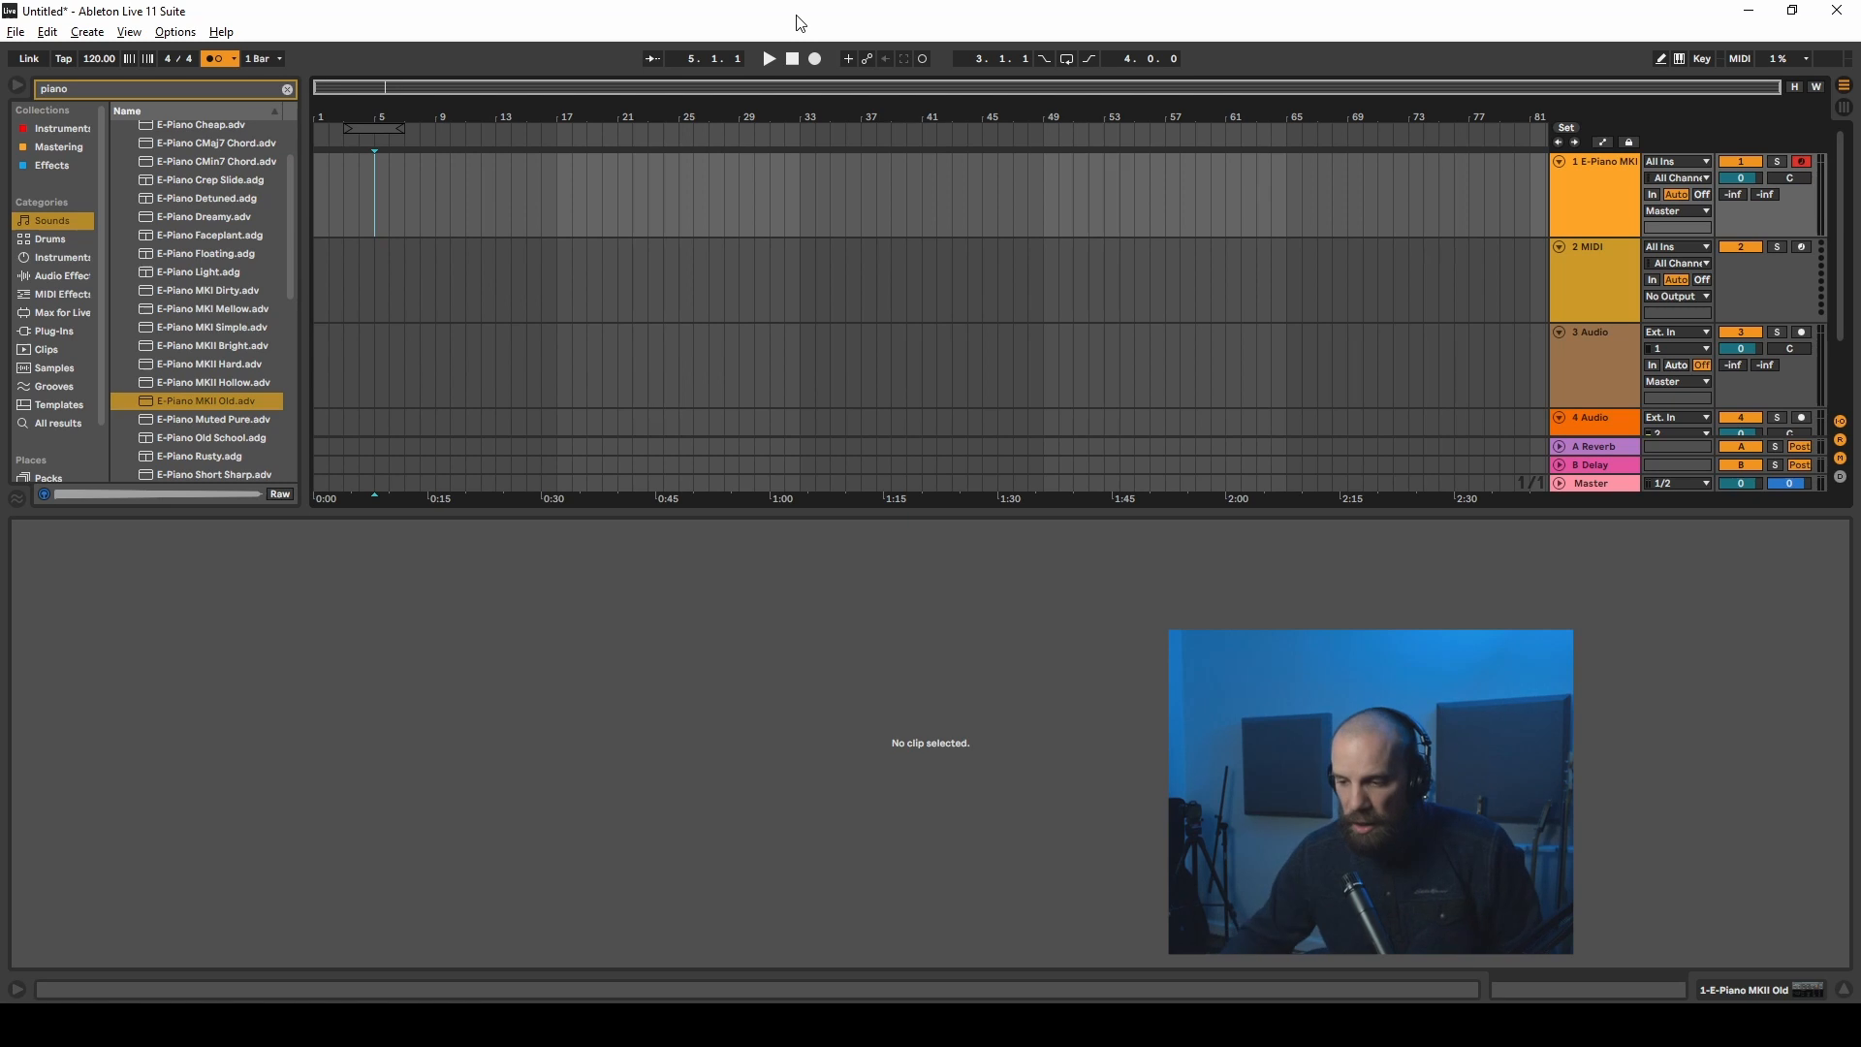
key("F9")
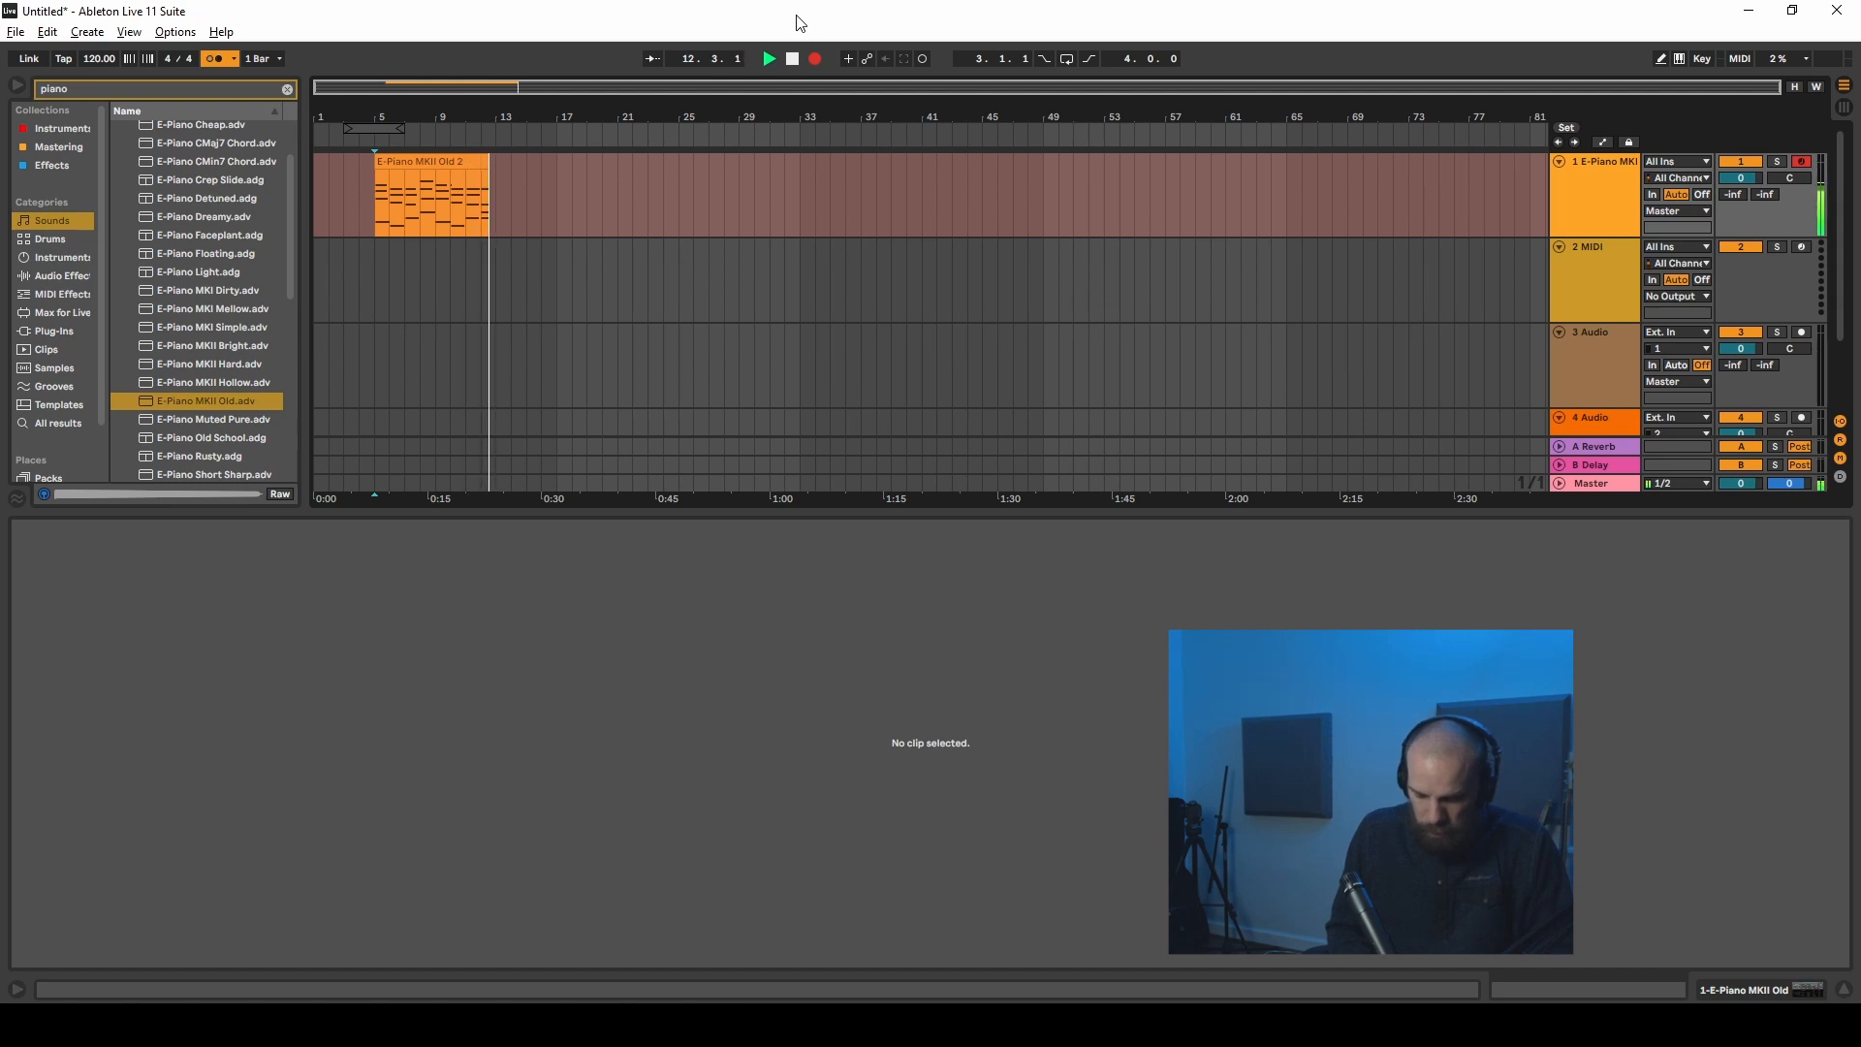
key("space")
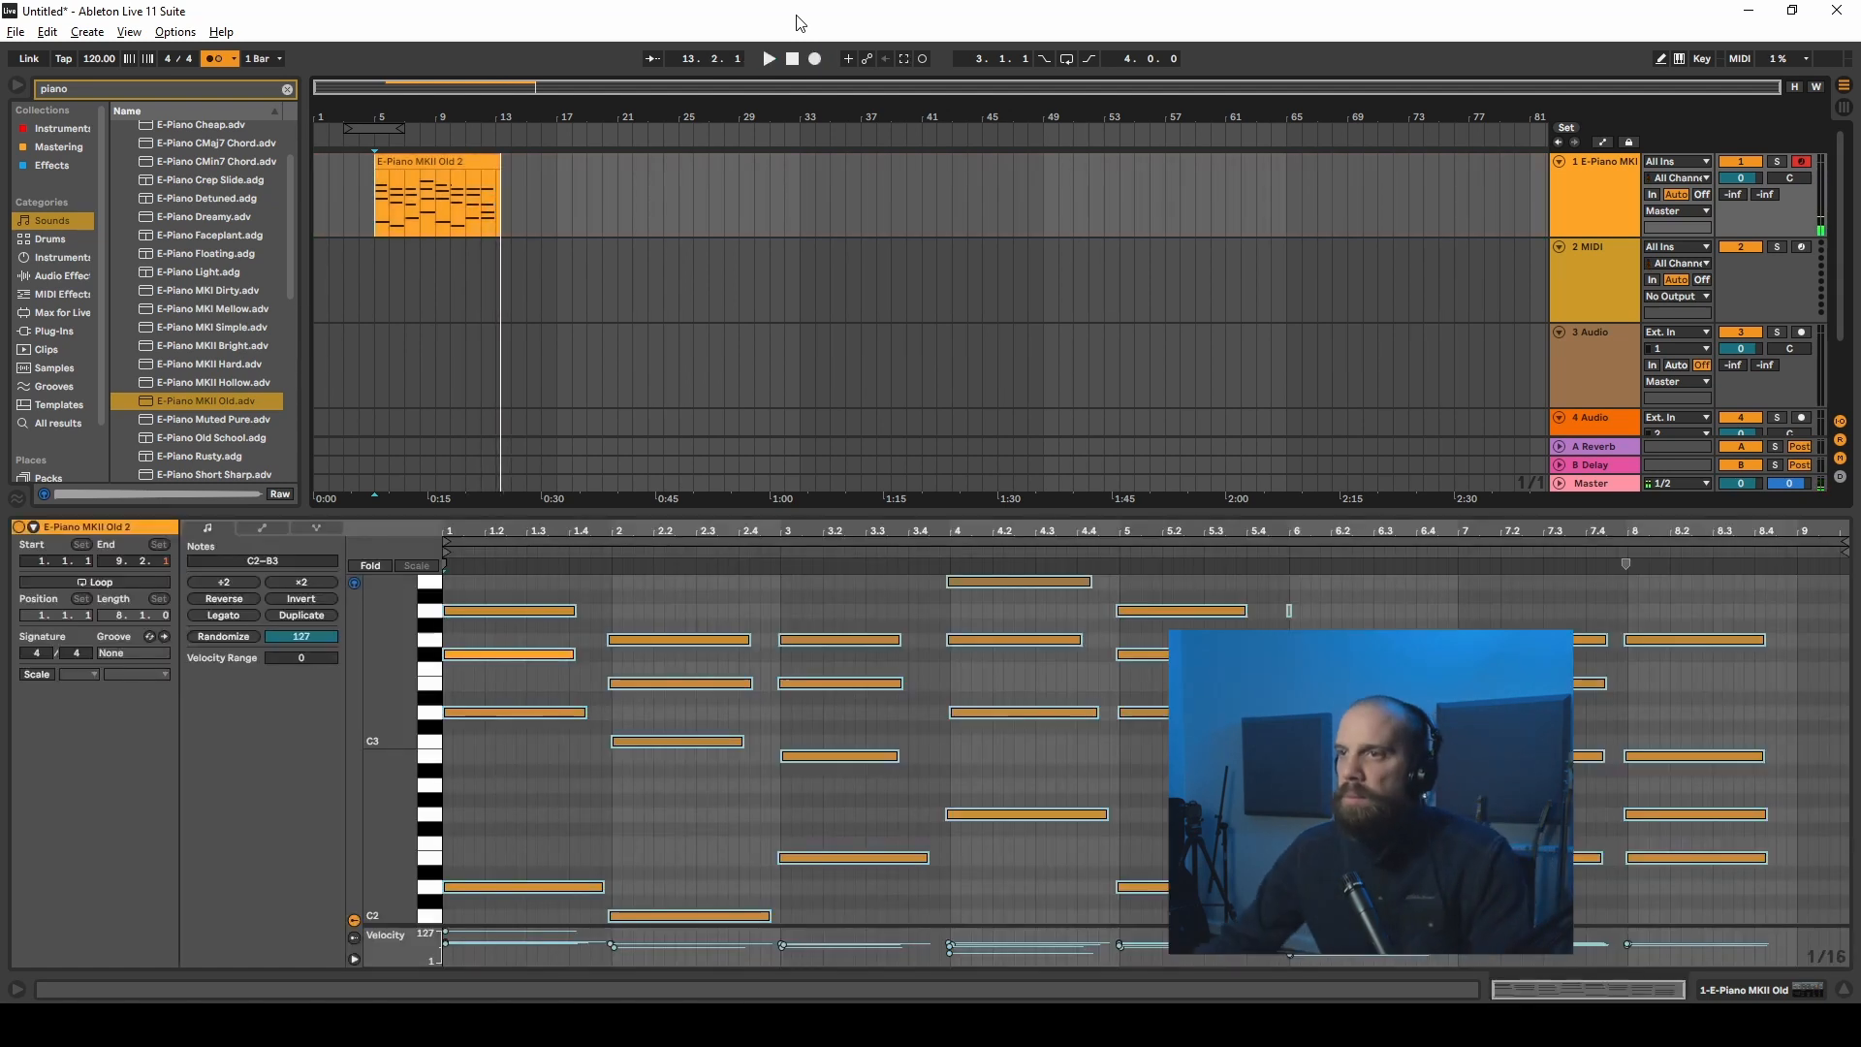
Step: Delete the very short stray note just before bar 6 in the recorded piano clip and check the G3 note there
double_click(1289, 611)
left_click(1290, 599)
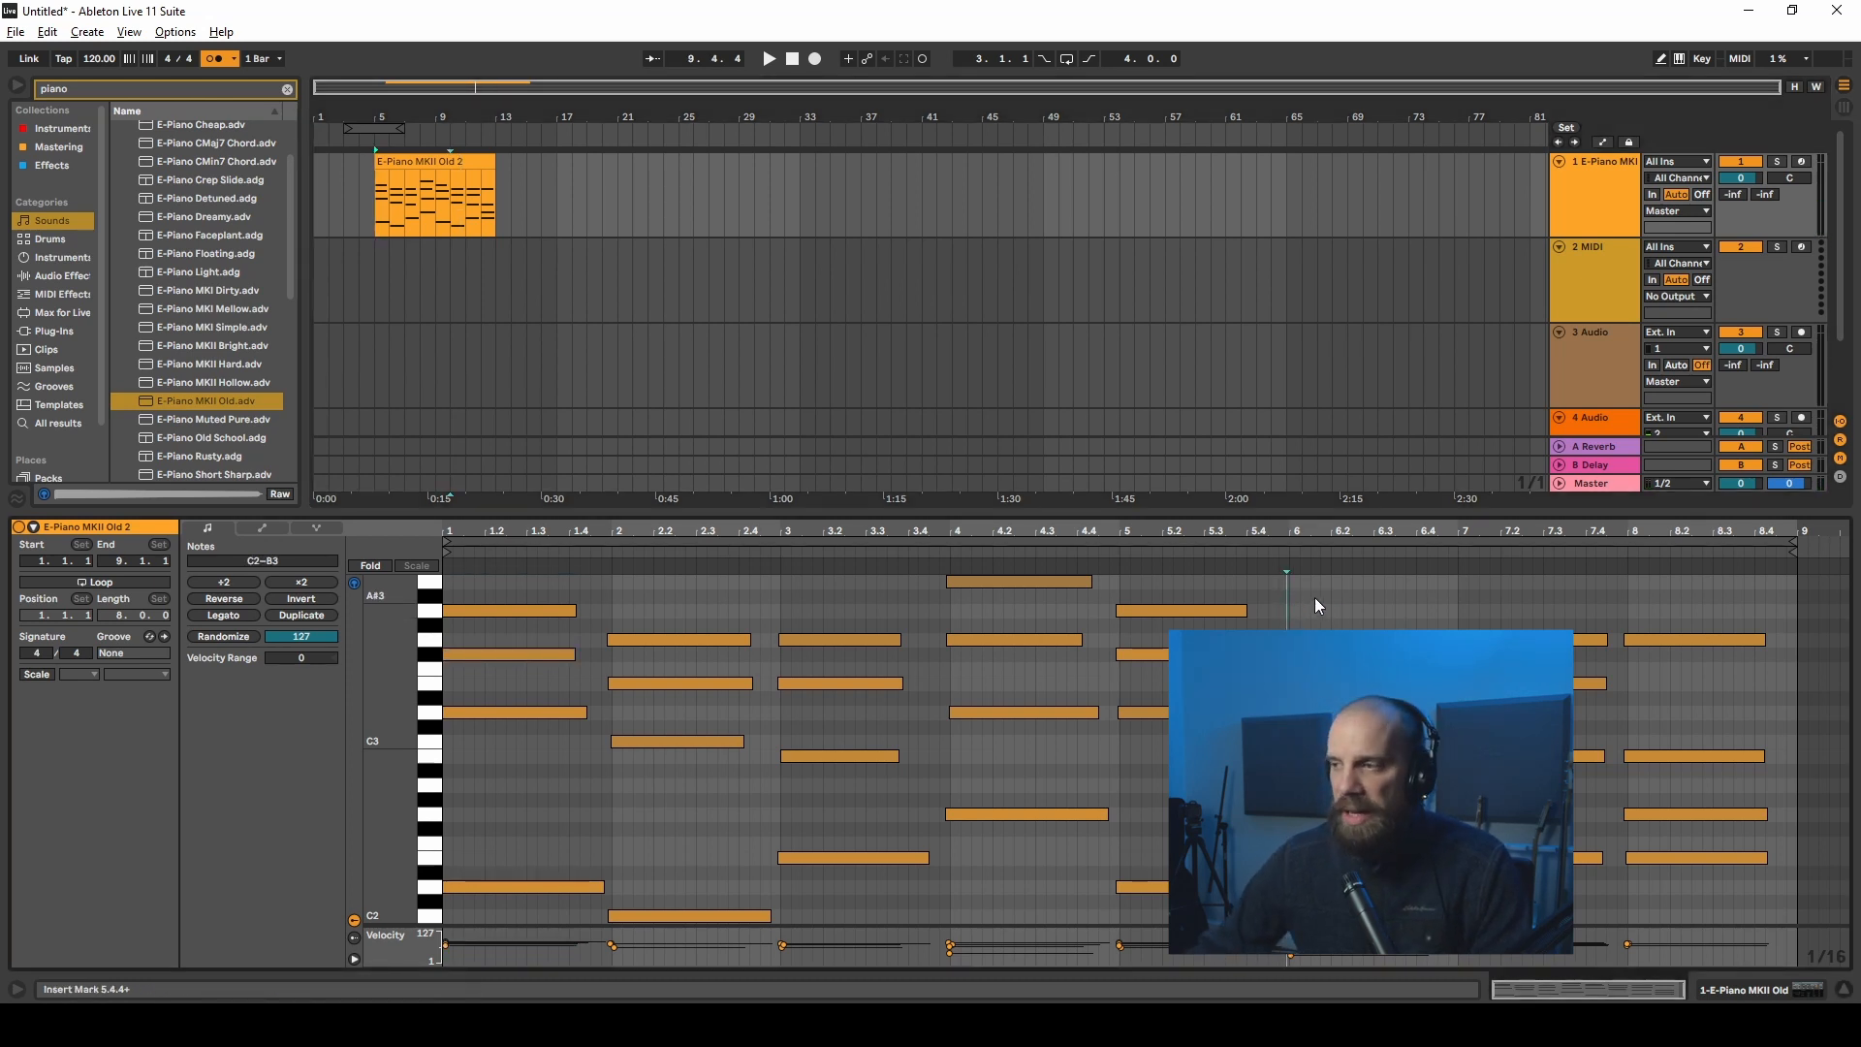
scroll(1289, 591, "down", 4)
scroll(1080, 748, "up", 7)
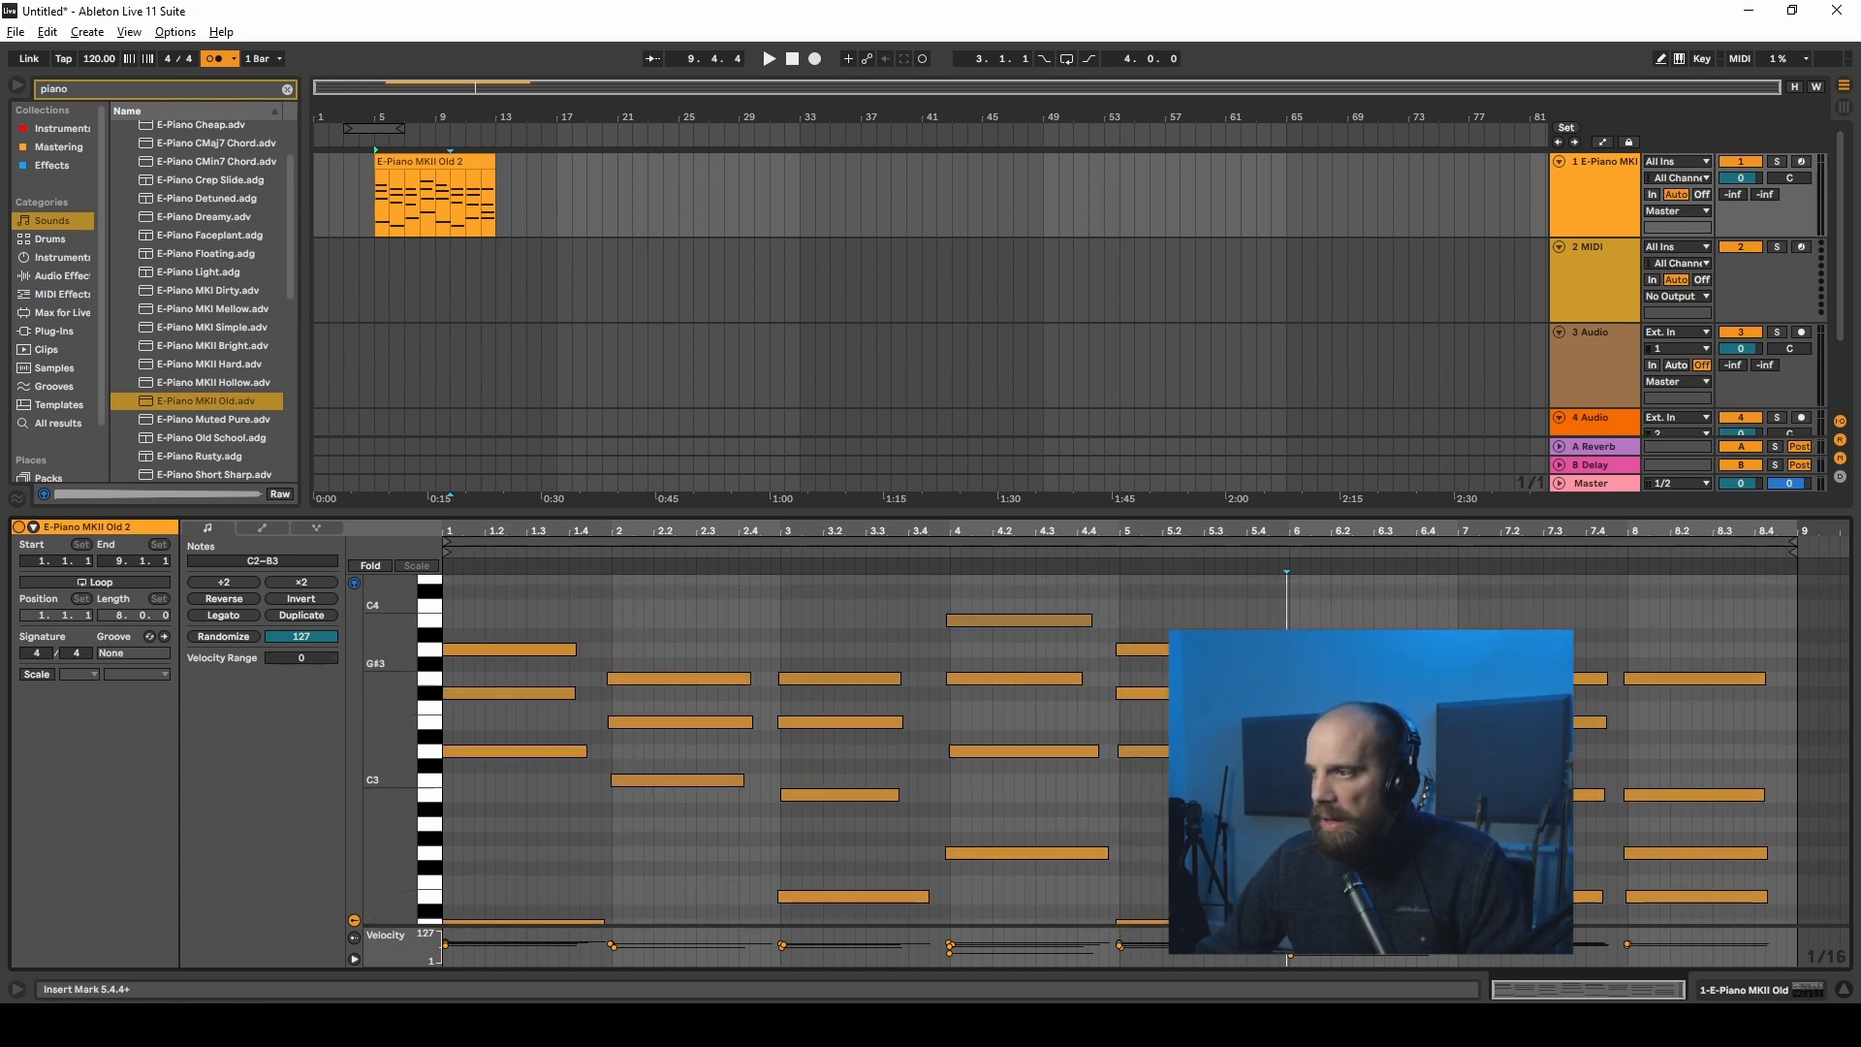
left_click(1357, 687)
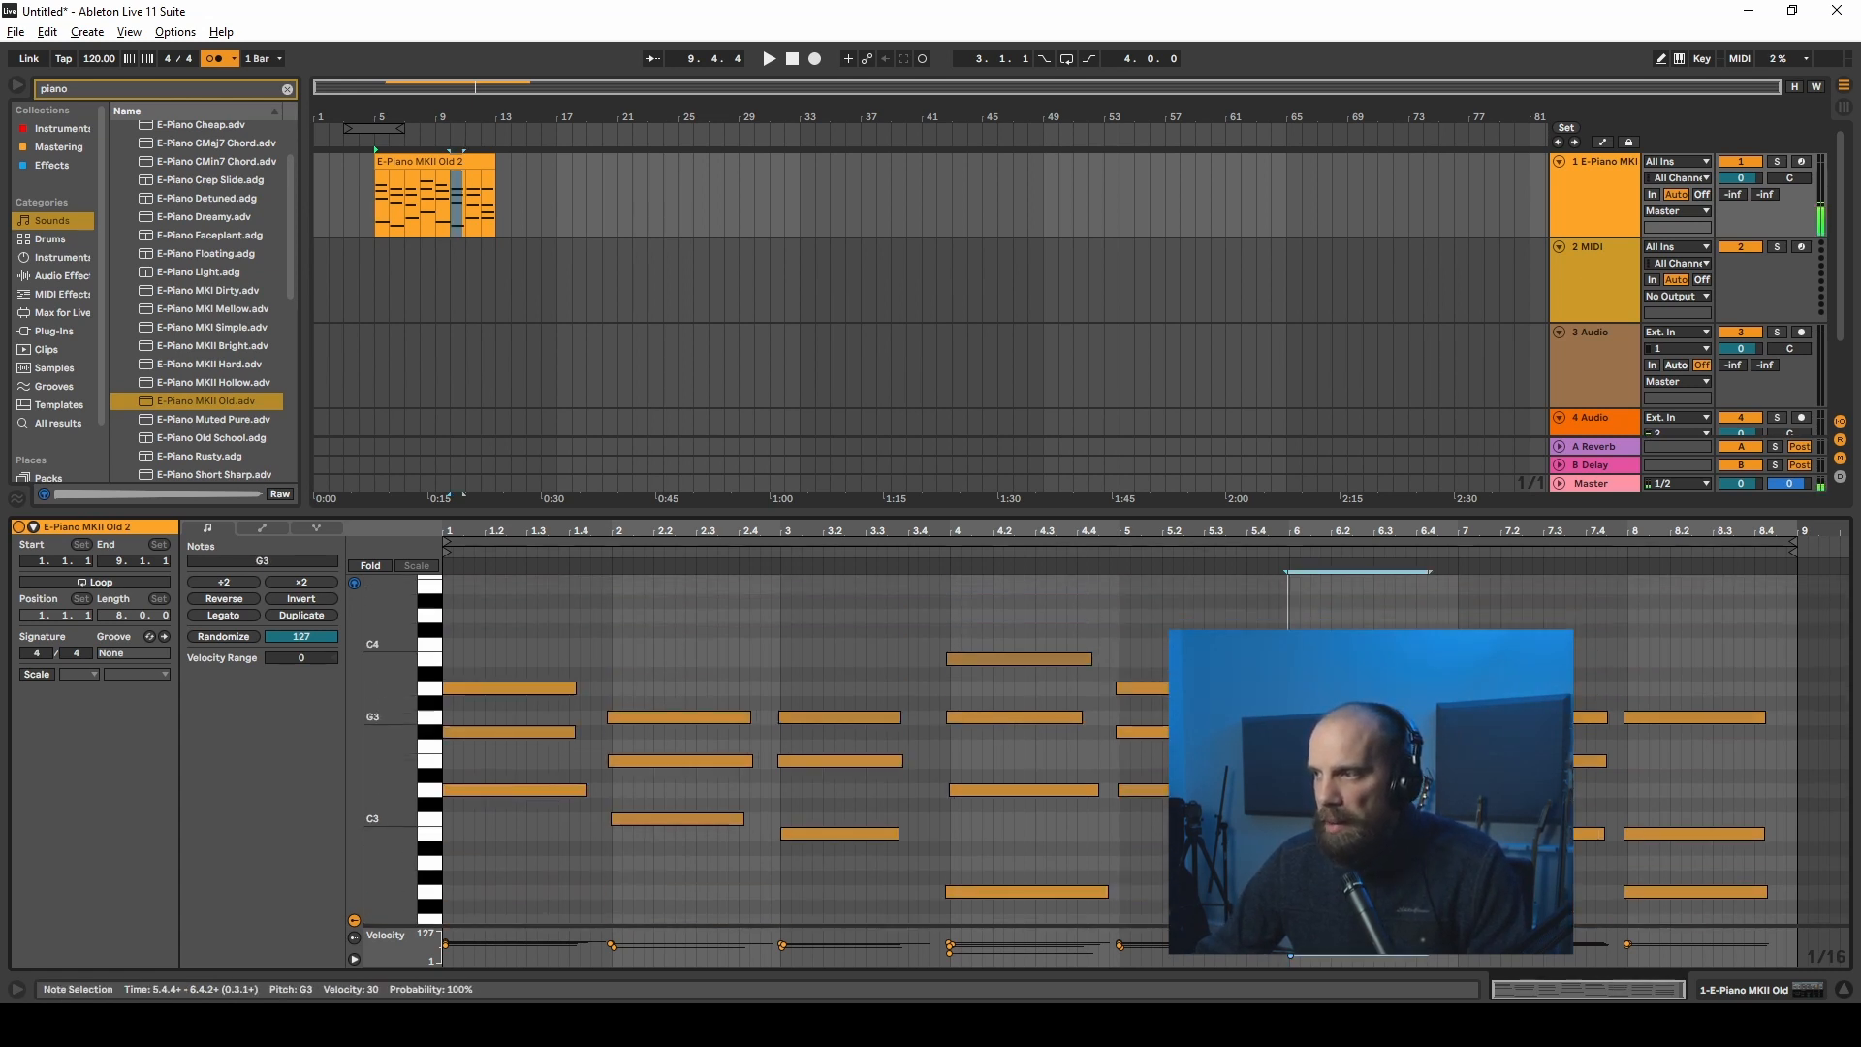
scroll(875, 665, "down", 4)
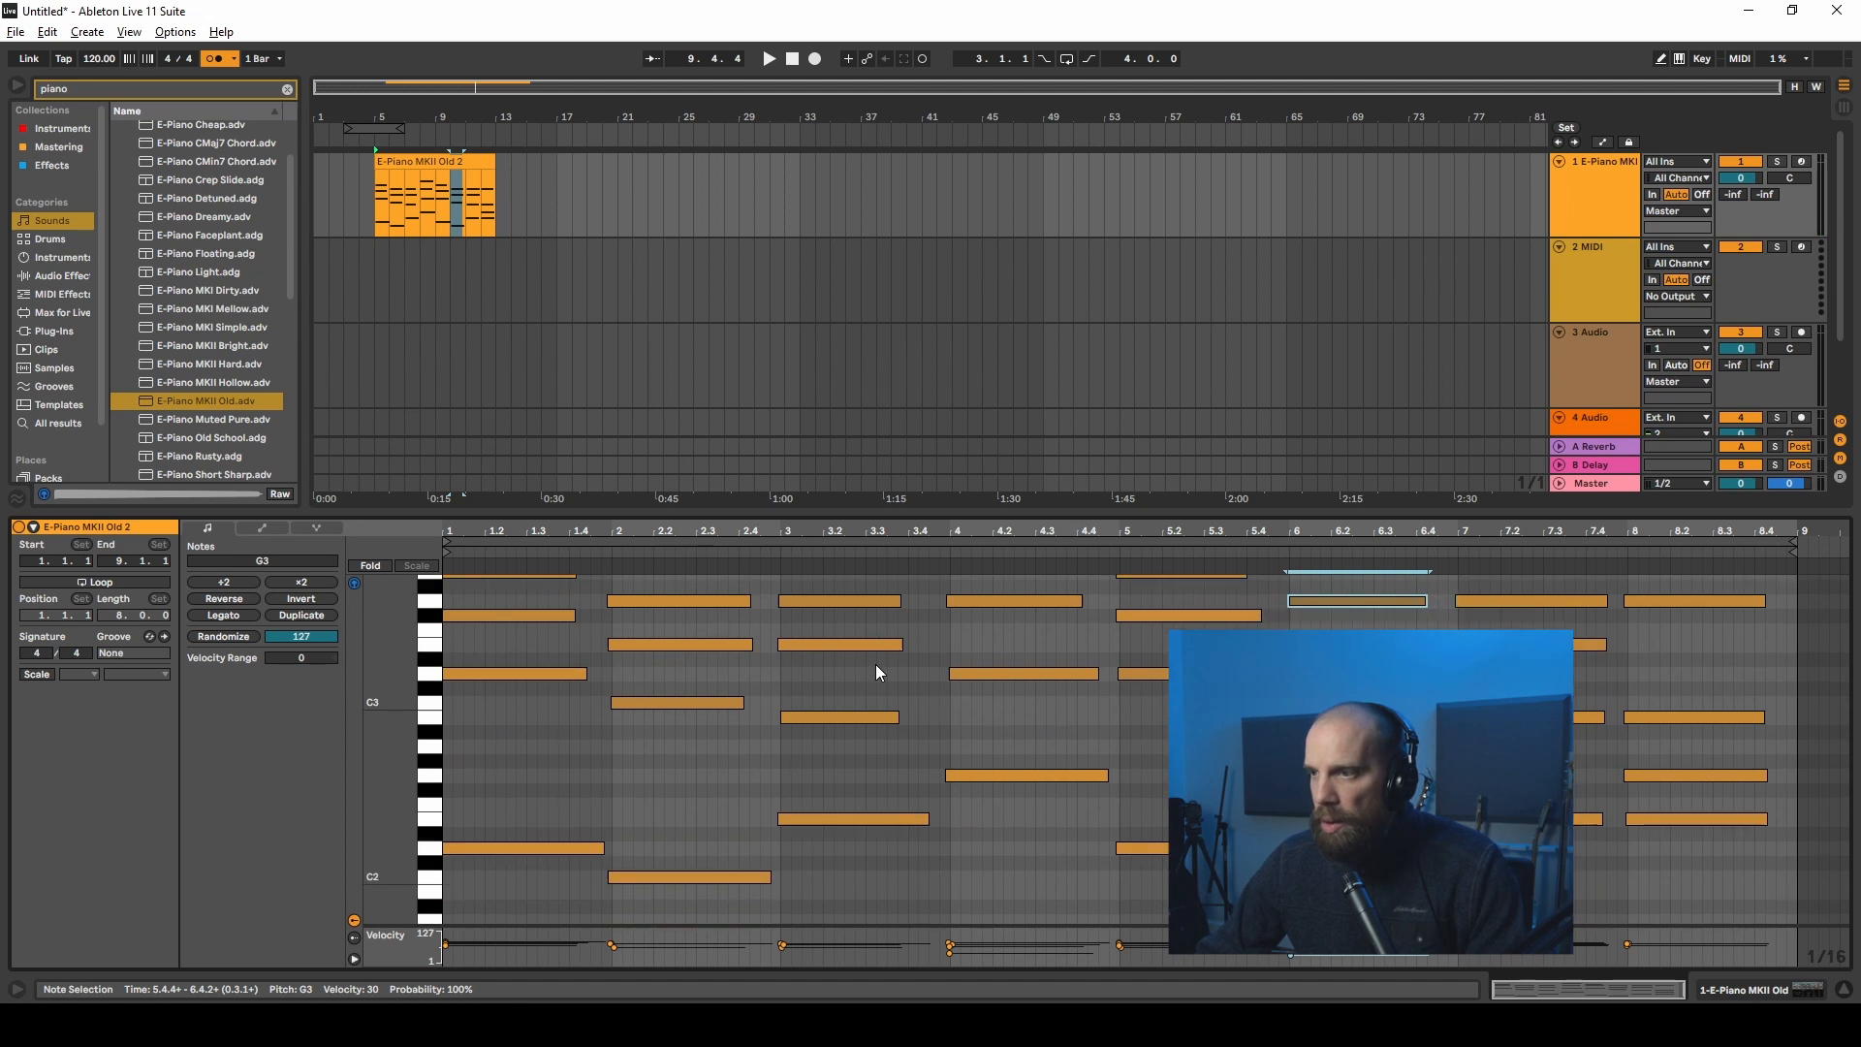
Step: Lengthen the upper three notes (B2 to G3) of the chord at bar 3 to match its bass note's length
scroll(950, 673, "up", 2)
left_click_drag(865, 631, 912, 790)
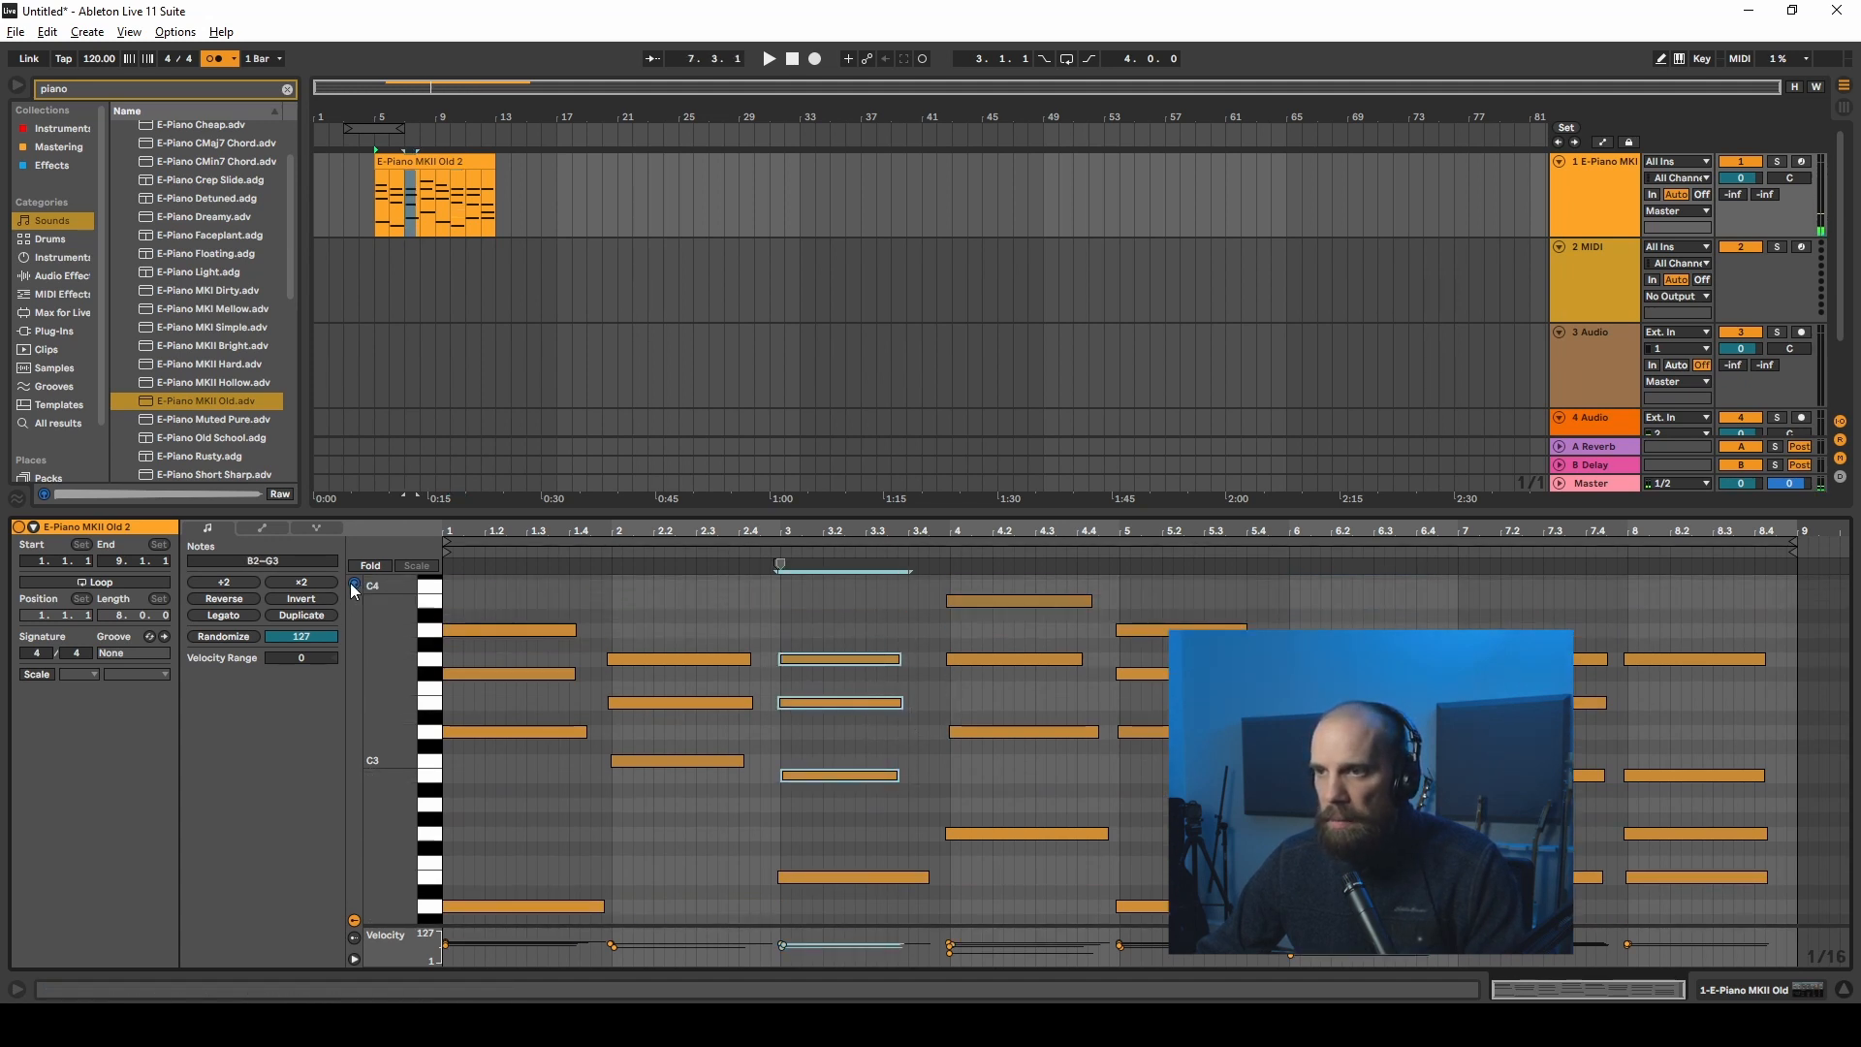
left_click_drag(901, 702, 934, 701)
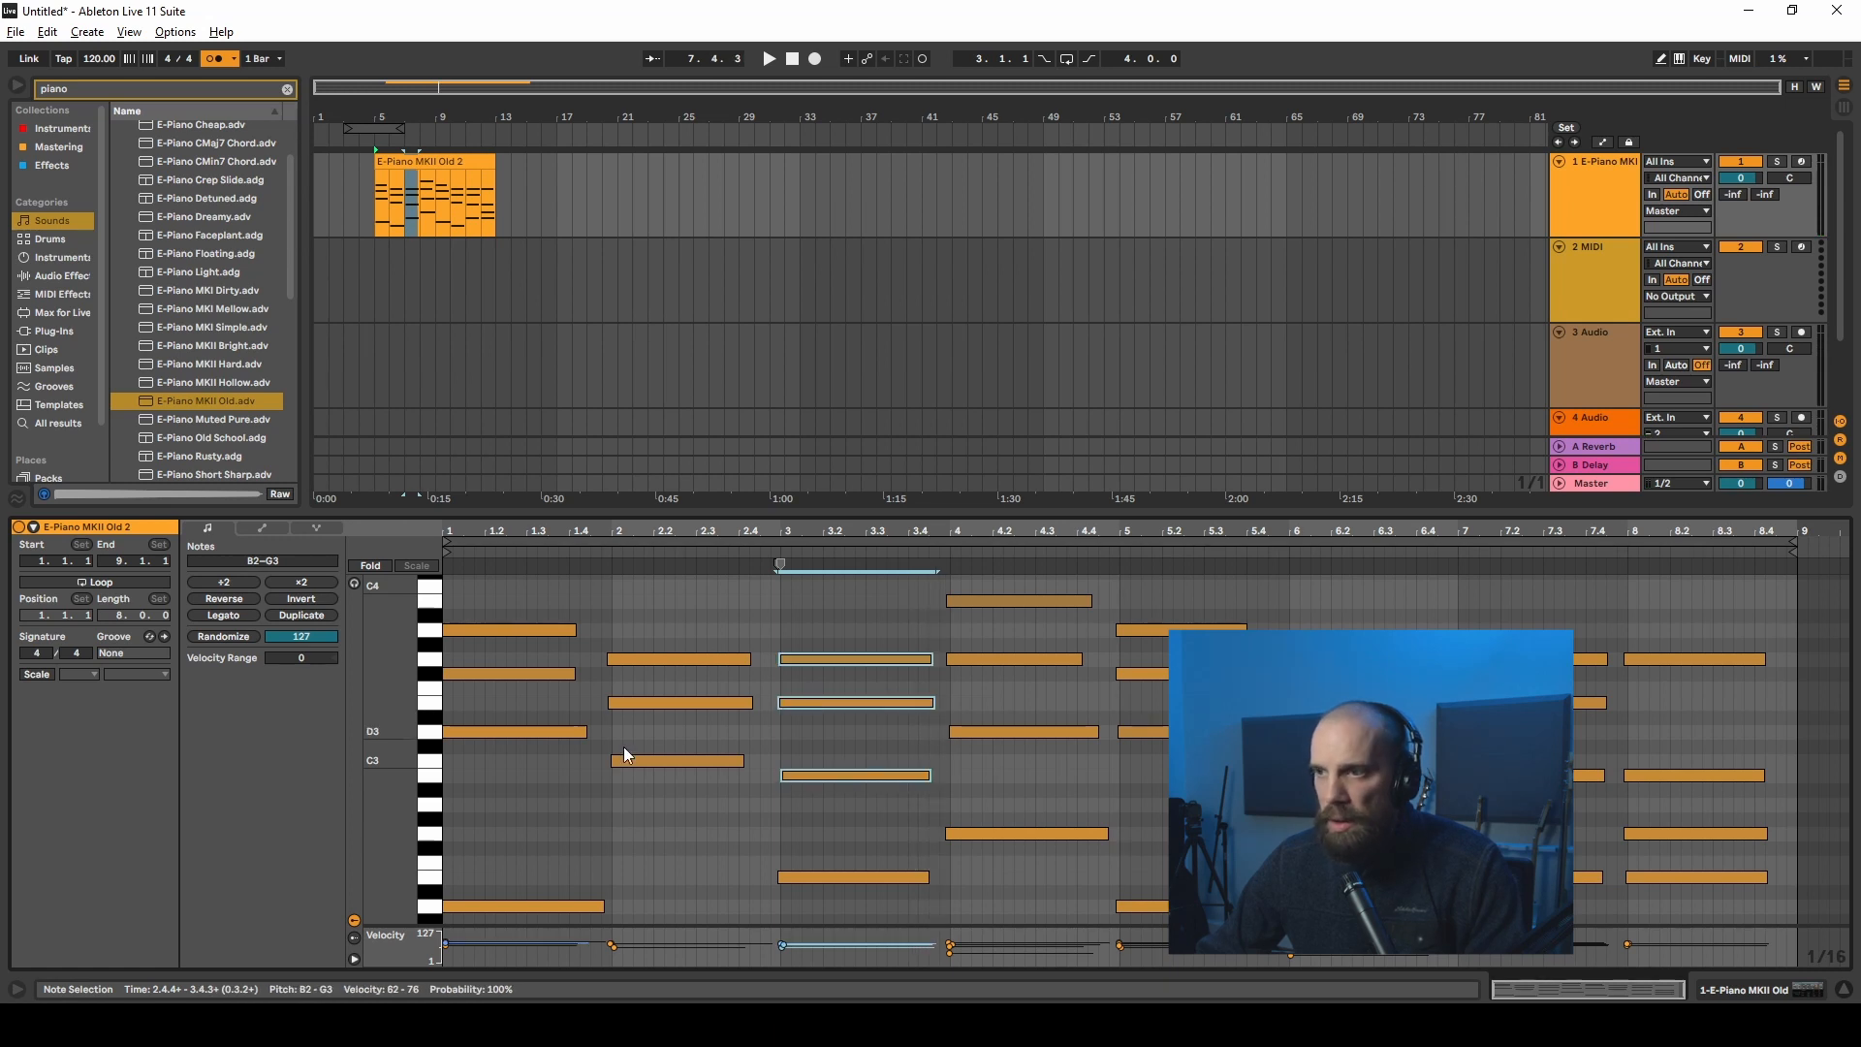
scroll(667, 717, "down", 5)
scroll(675, 732, "up", 5)
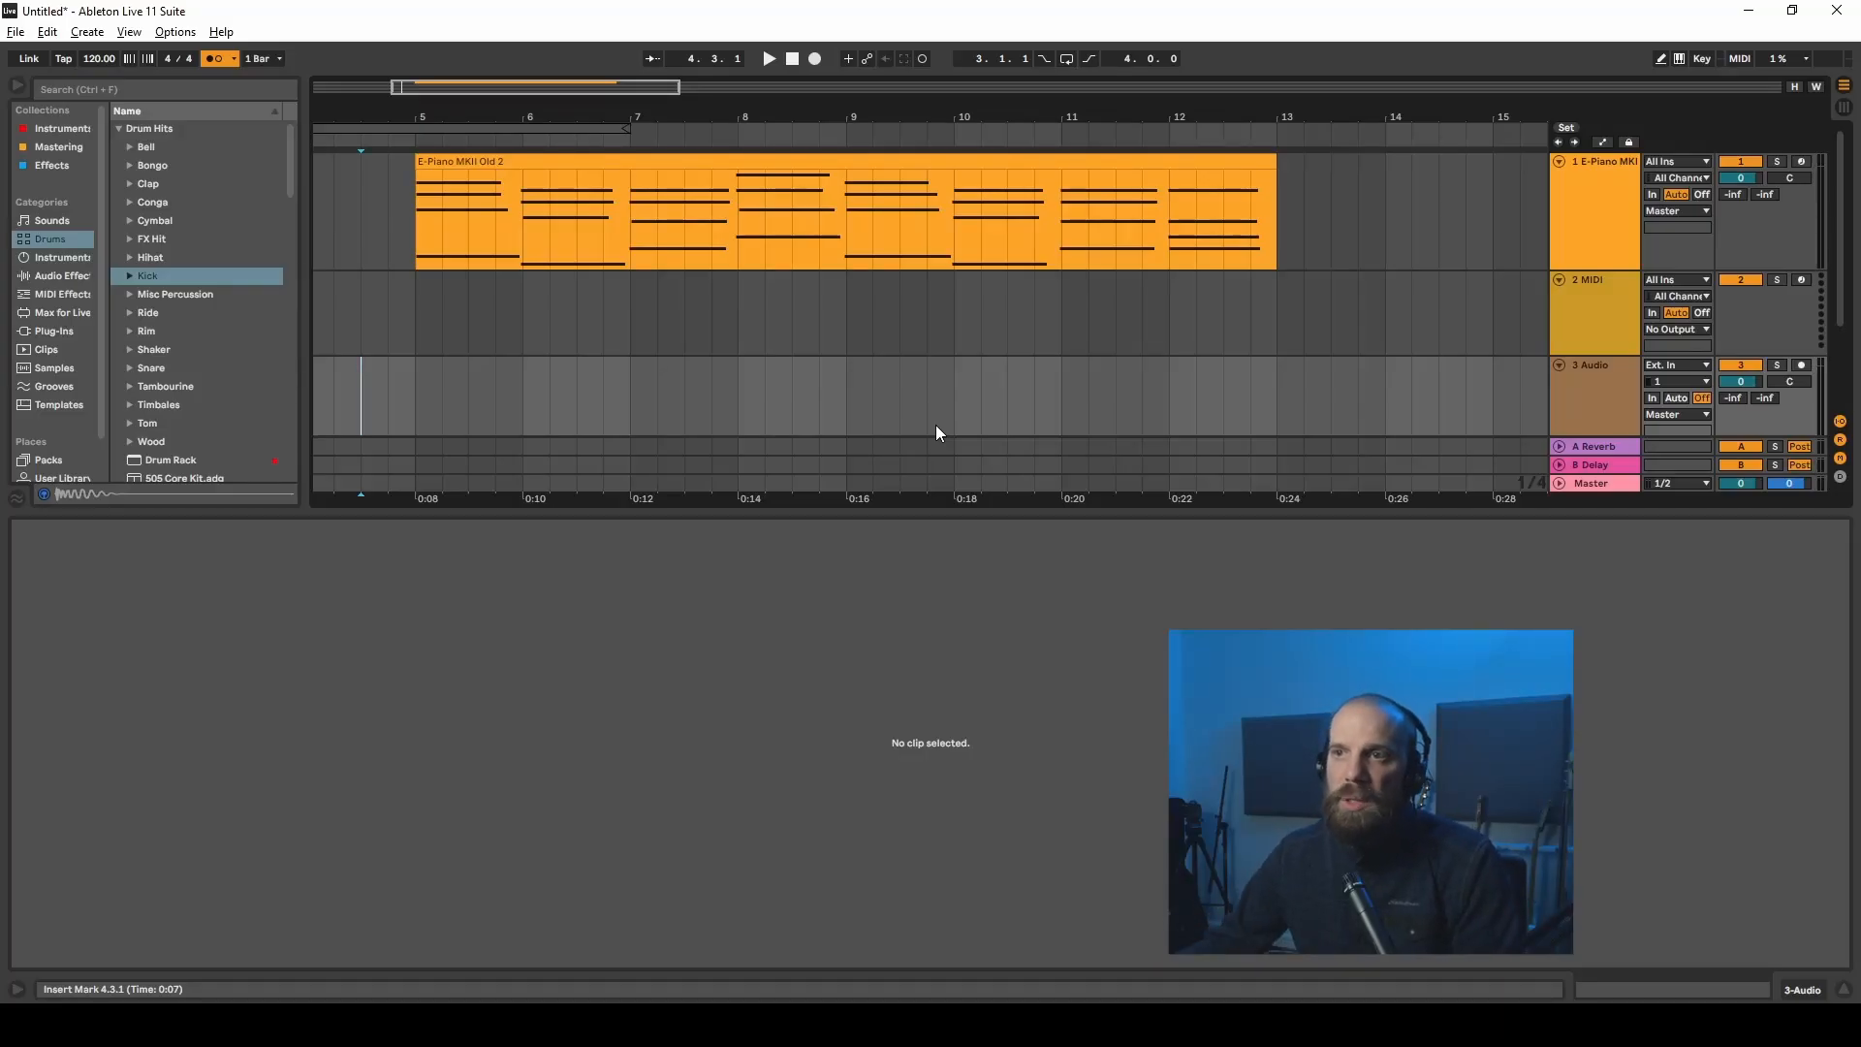
Step: Browse the Drum Hits in the Drums category and open the Snare samples
left_click(119, 128)
left_click(43, 238)
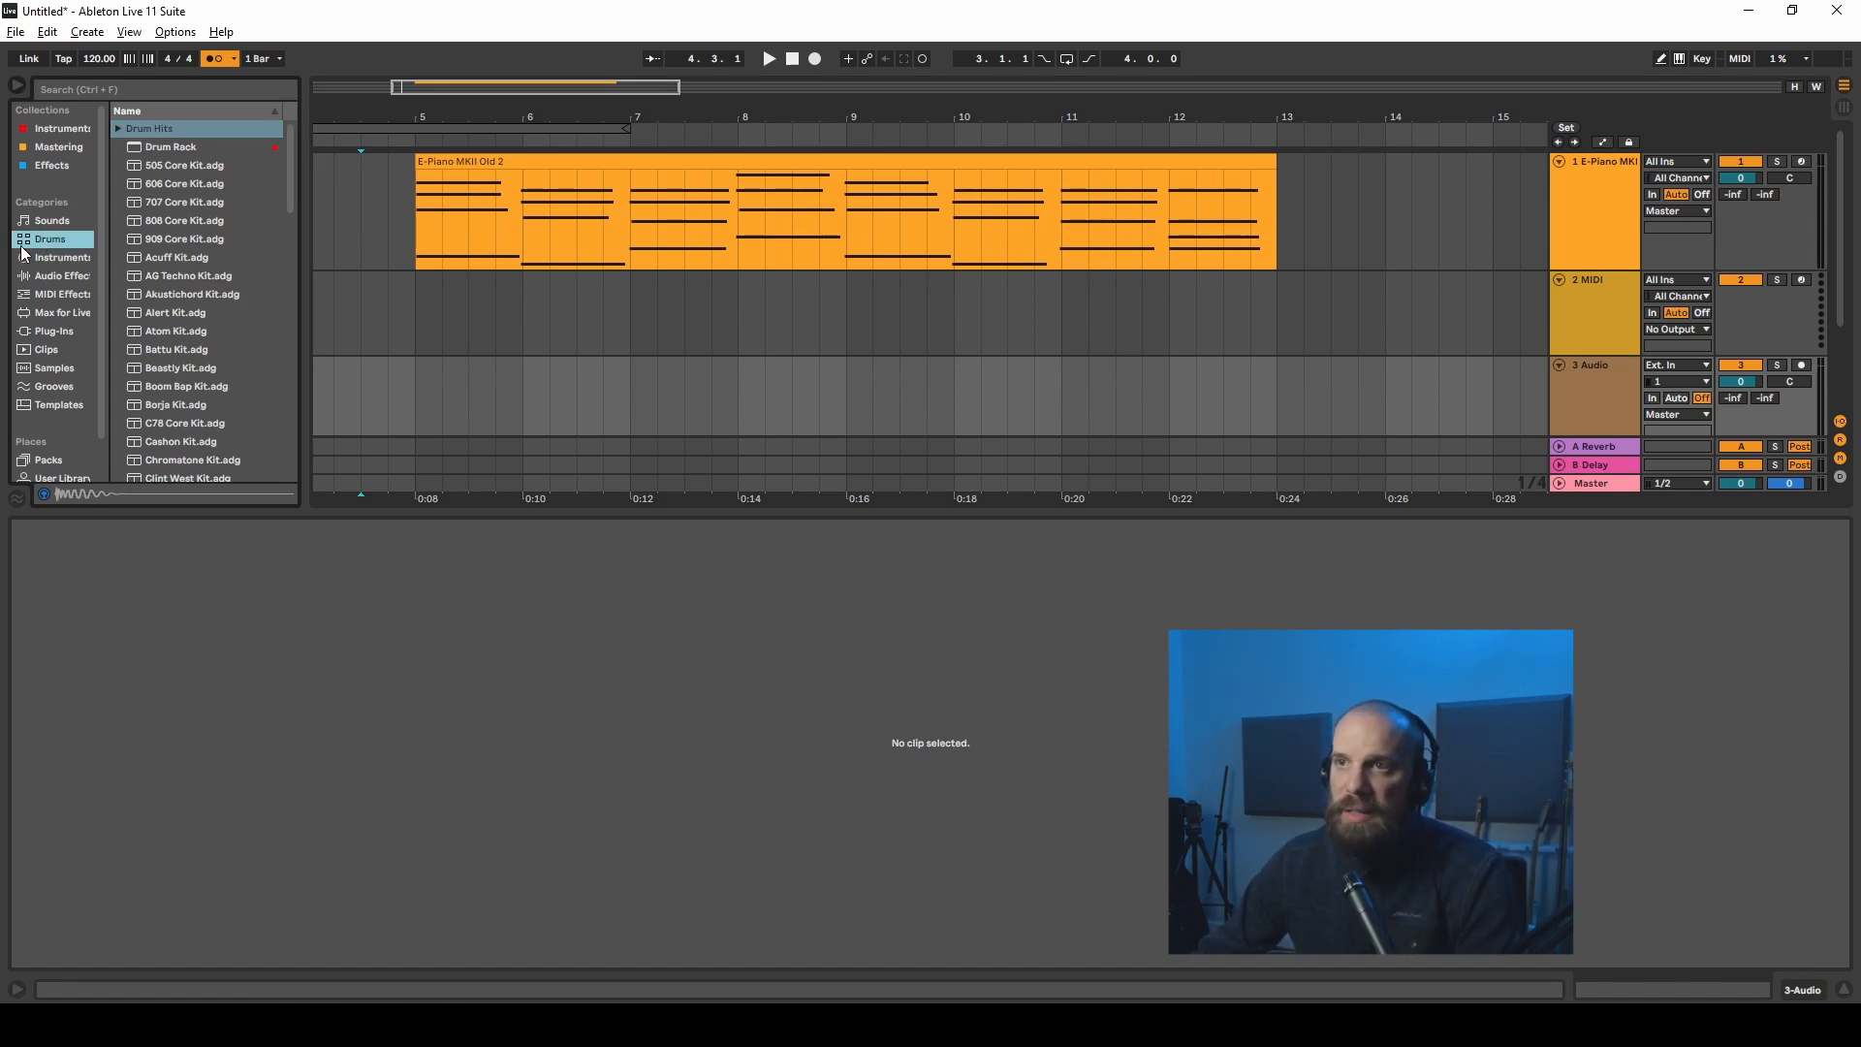
left_click(117, 128)
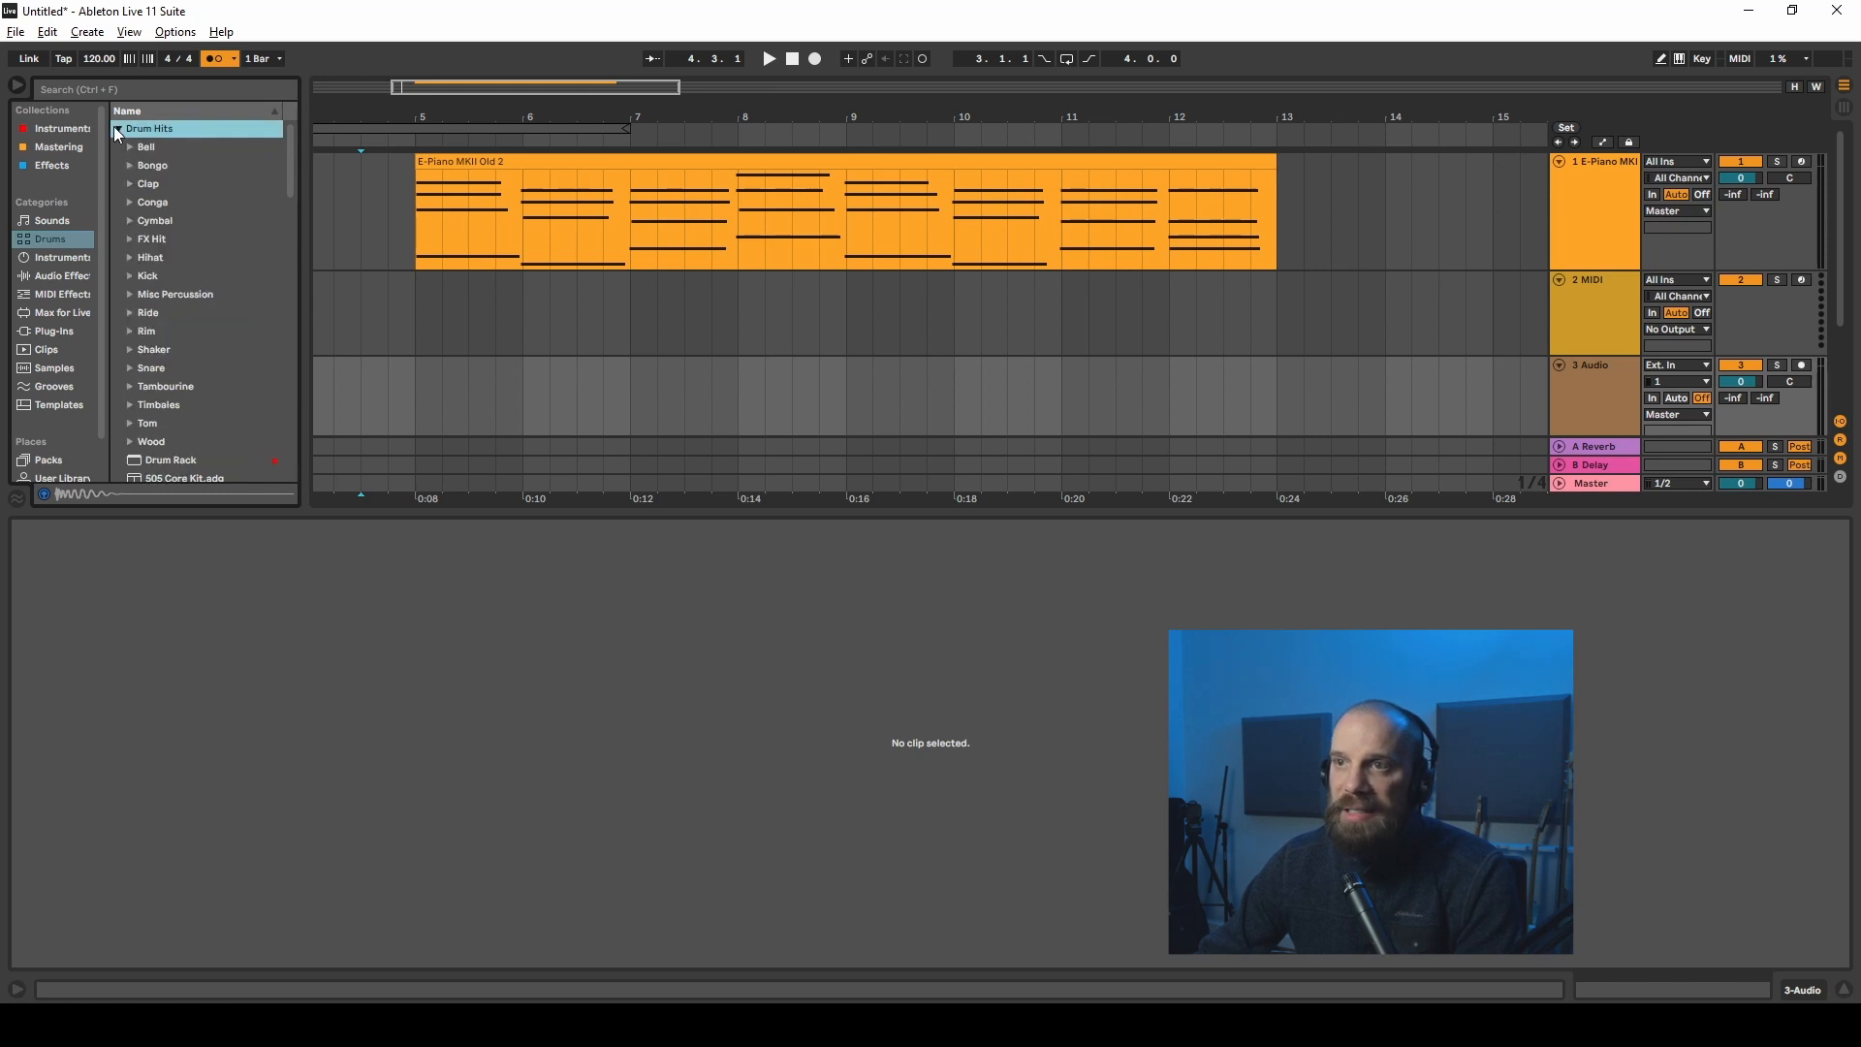
left_click(153, 366)
left_click(130, 368)
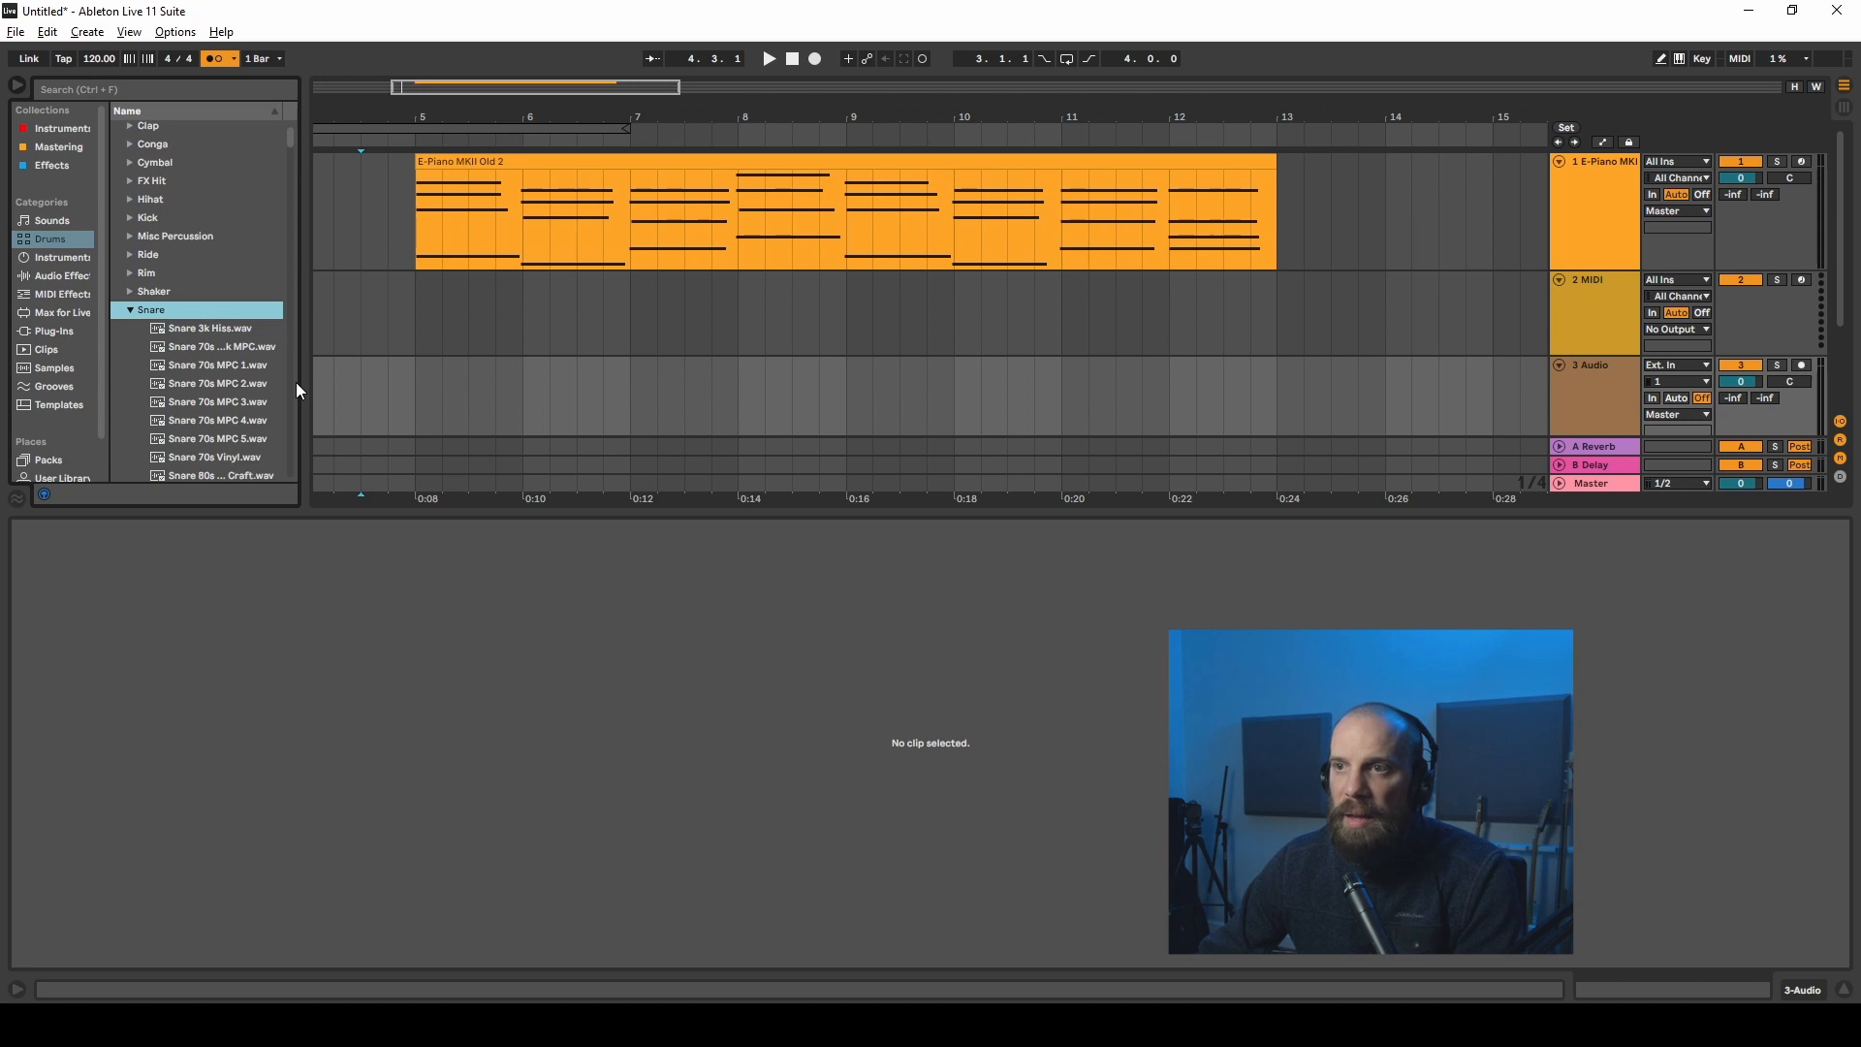
Step: Audition several snare samples, including Snare 70s Vinyl, Snare Bluesbreak 1 and Snare Bluesbreak 2
scroll(272, 384, "down", 3)
left_click(210, 213)
left_click(196, 304)
scroll(194, 312, "down", 2)
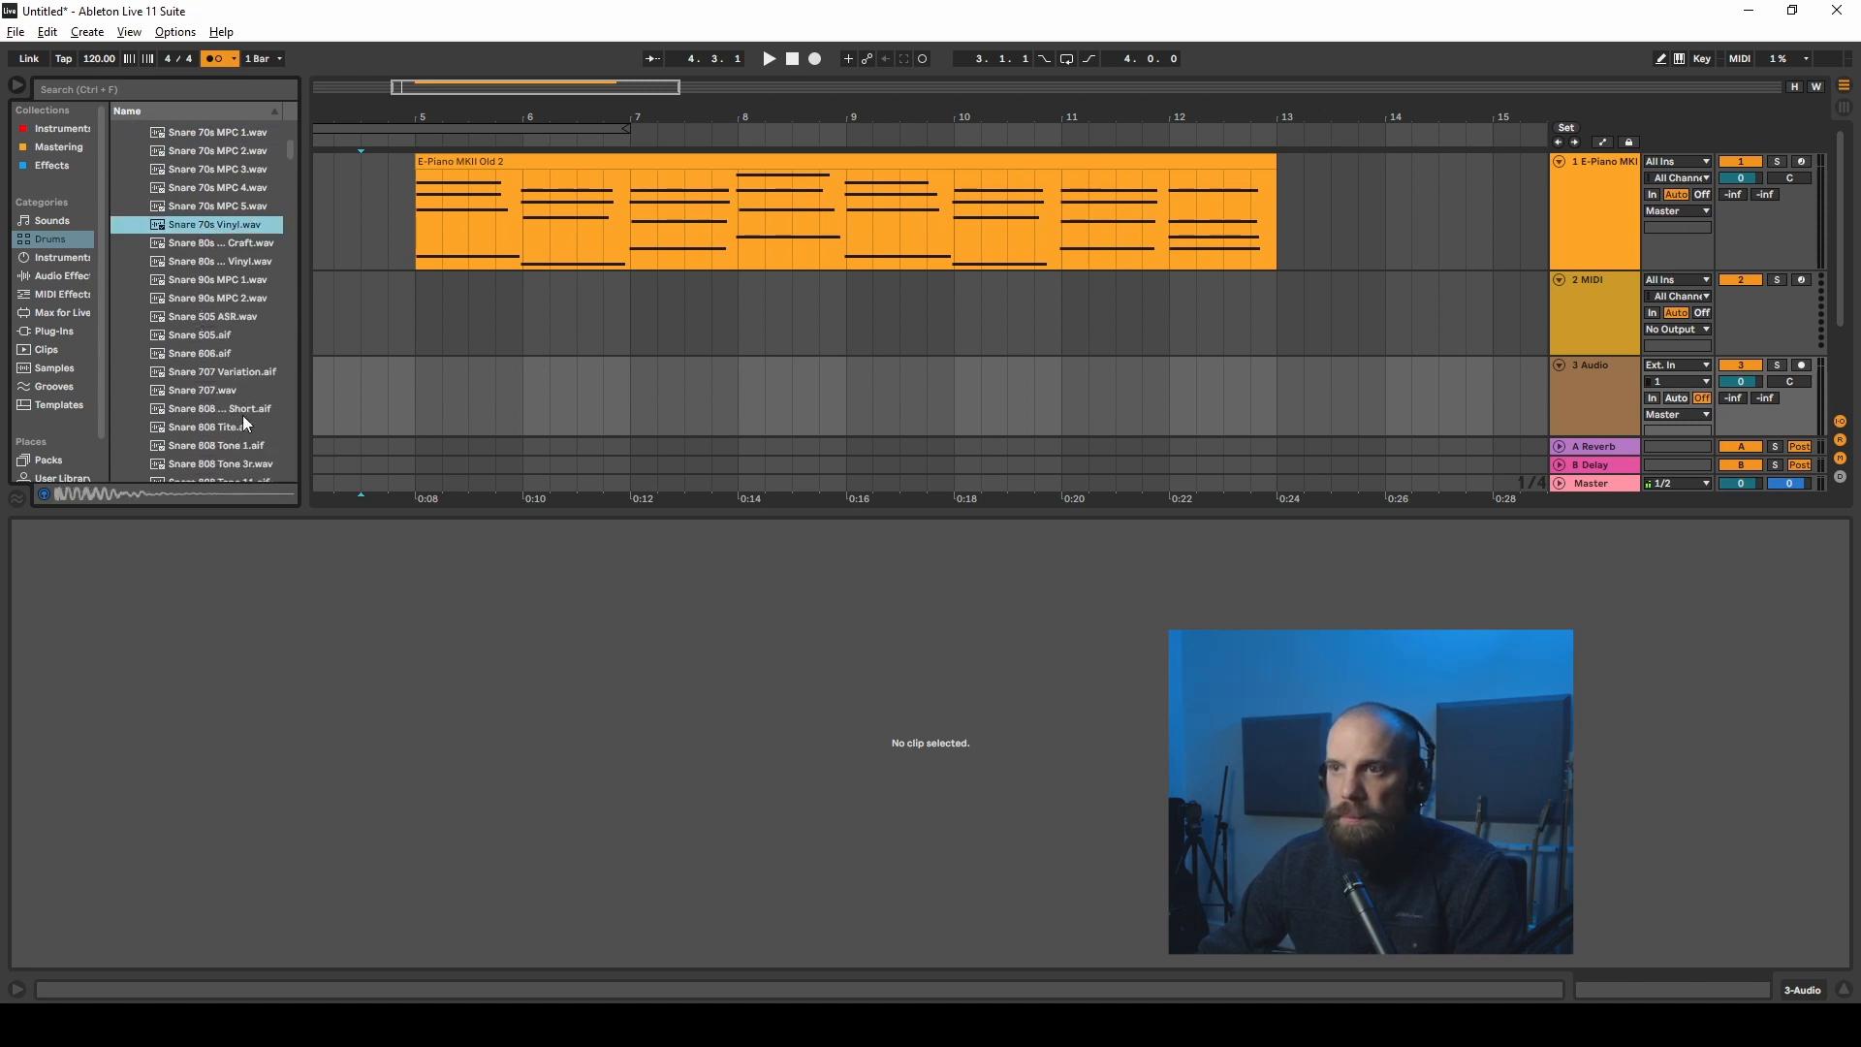
scroll(243, 419, "down", 12)
scroll(241, 438, "down", 3)
left_click(212, 364)
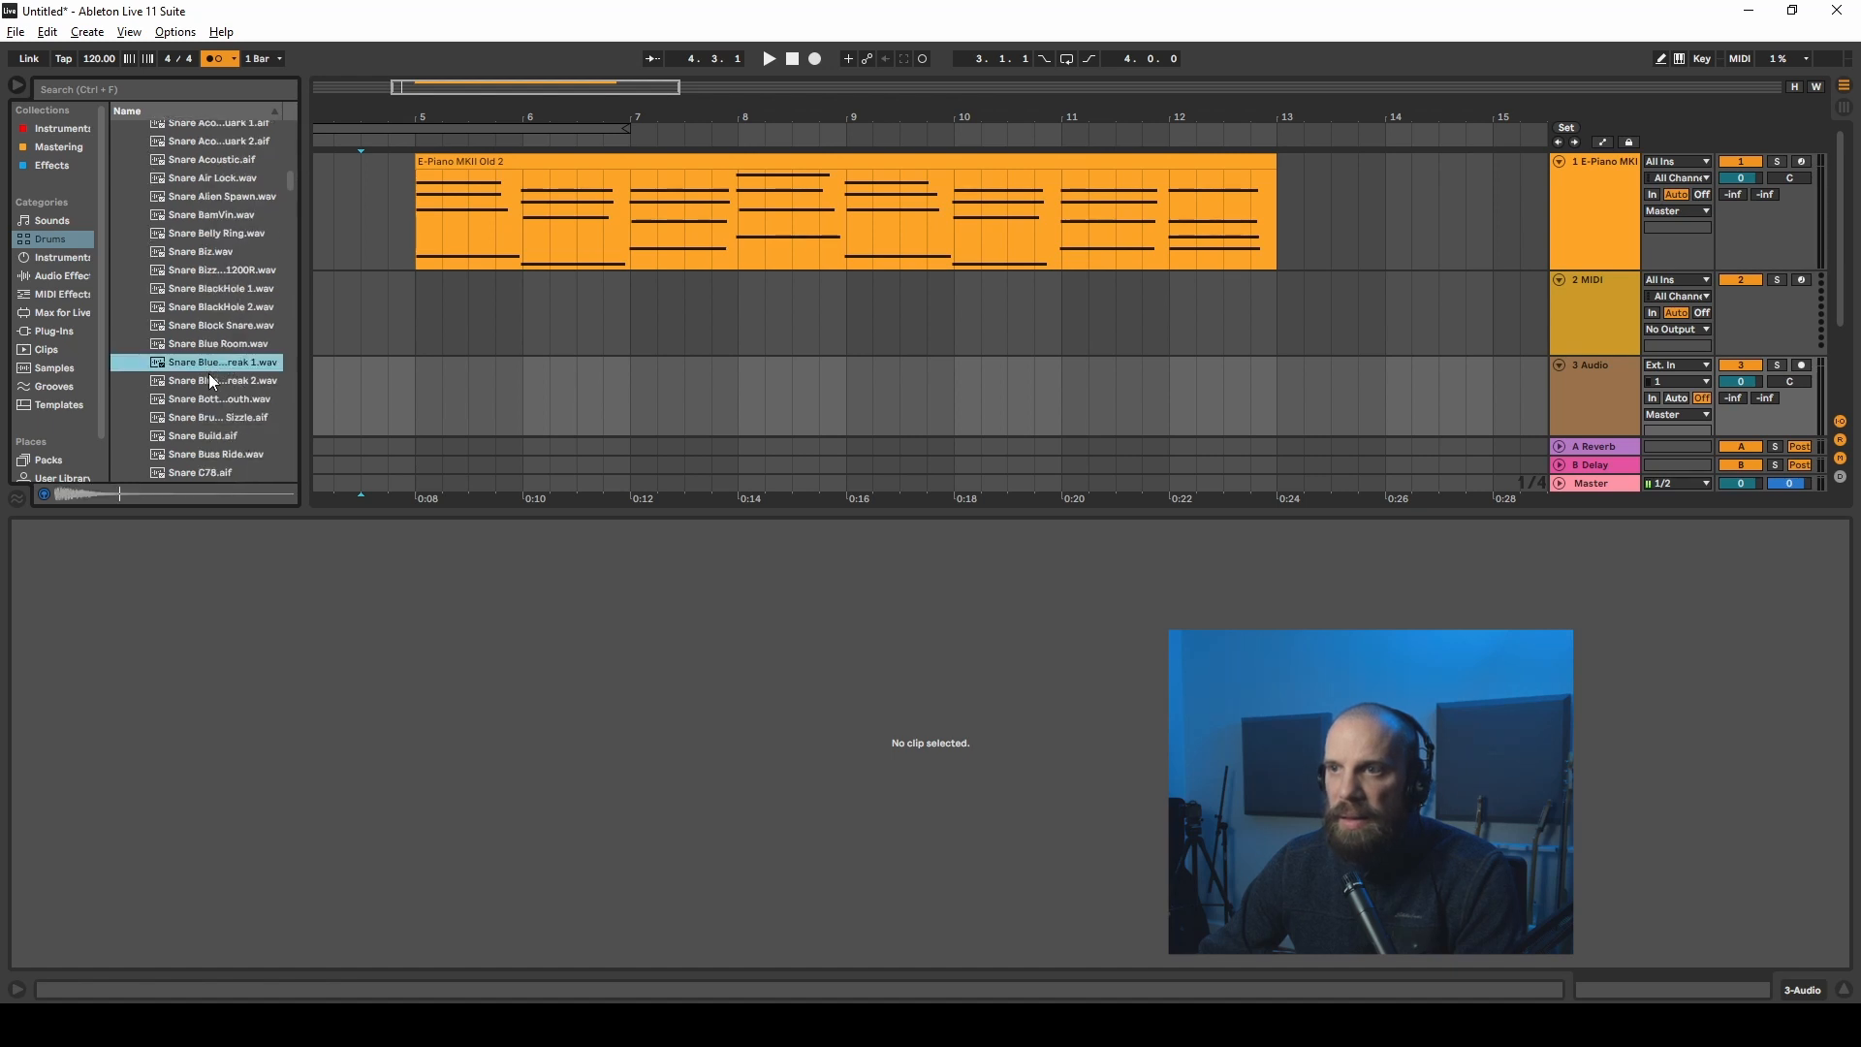
left_click(207, 382)
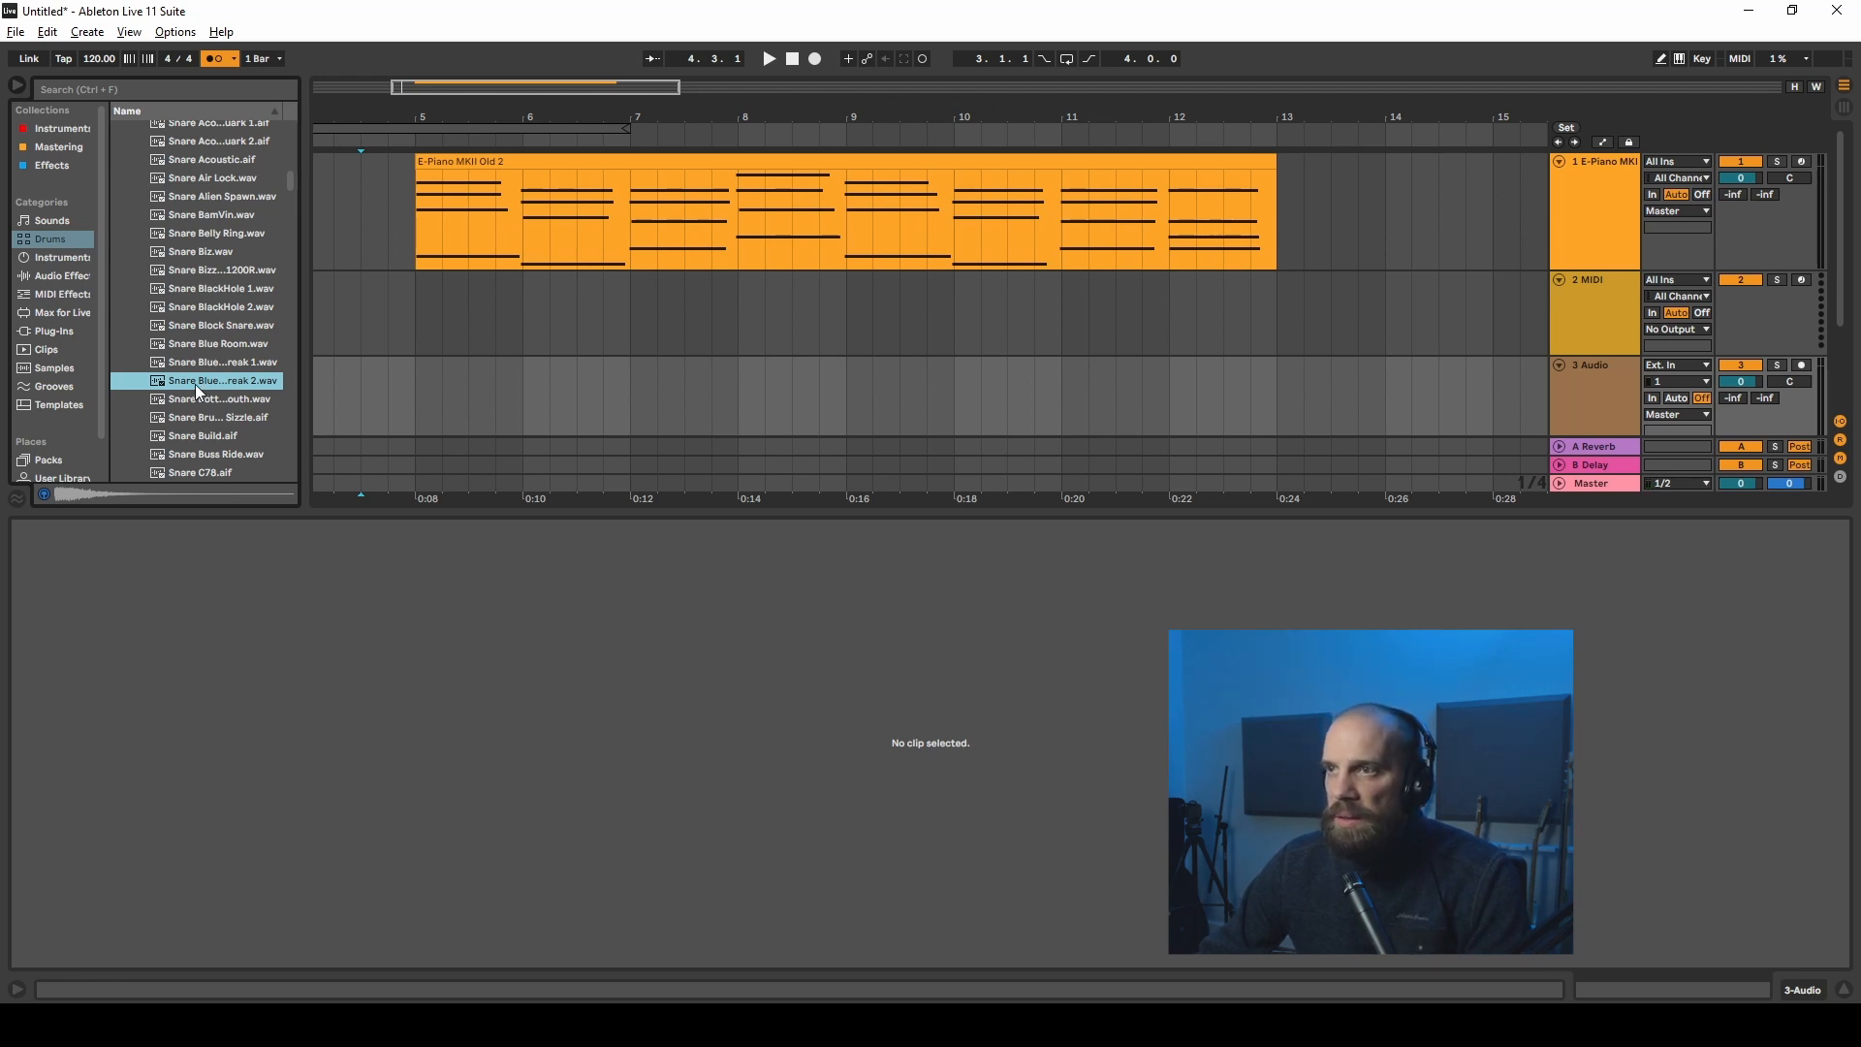
Step: Place Snare Bluesbreak 2 at bar 5 beat 3 on the first audio track and lower that track's volume to about -10 dB
key("space")
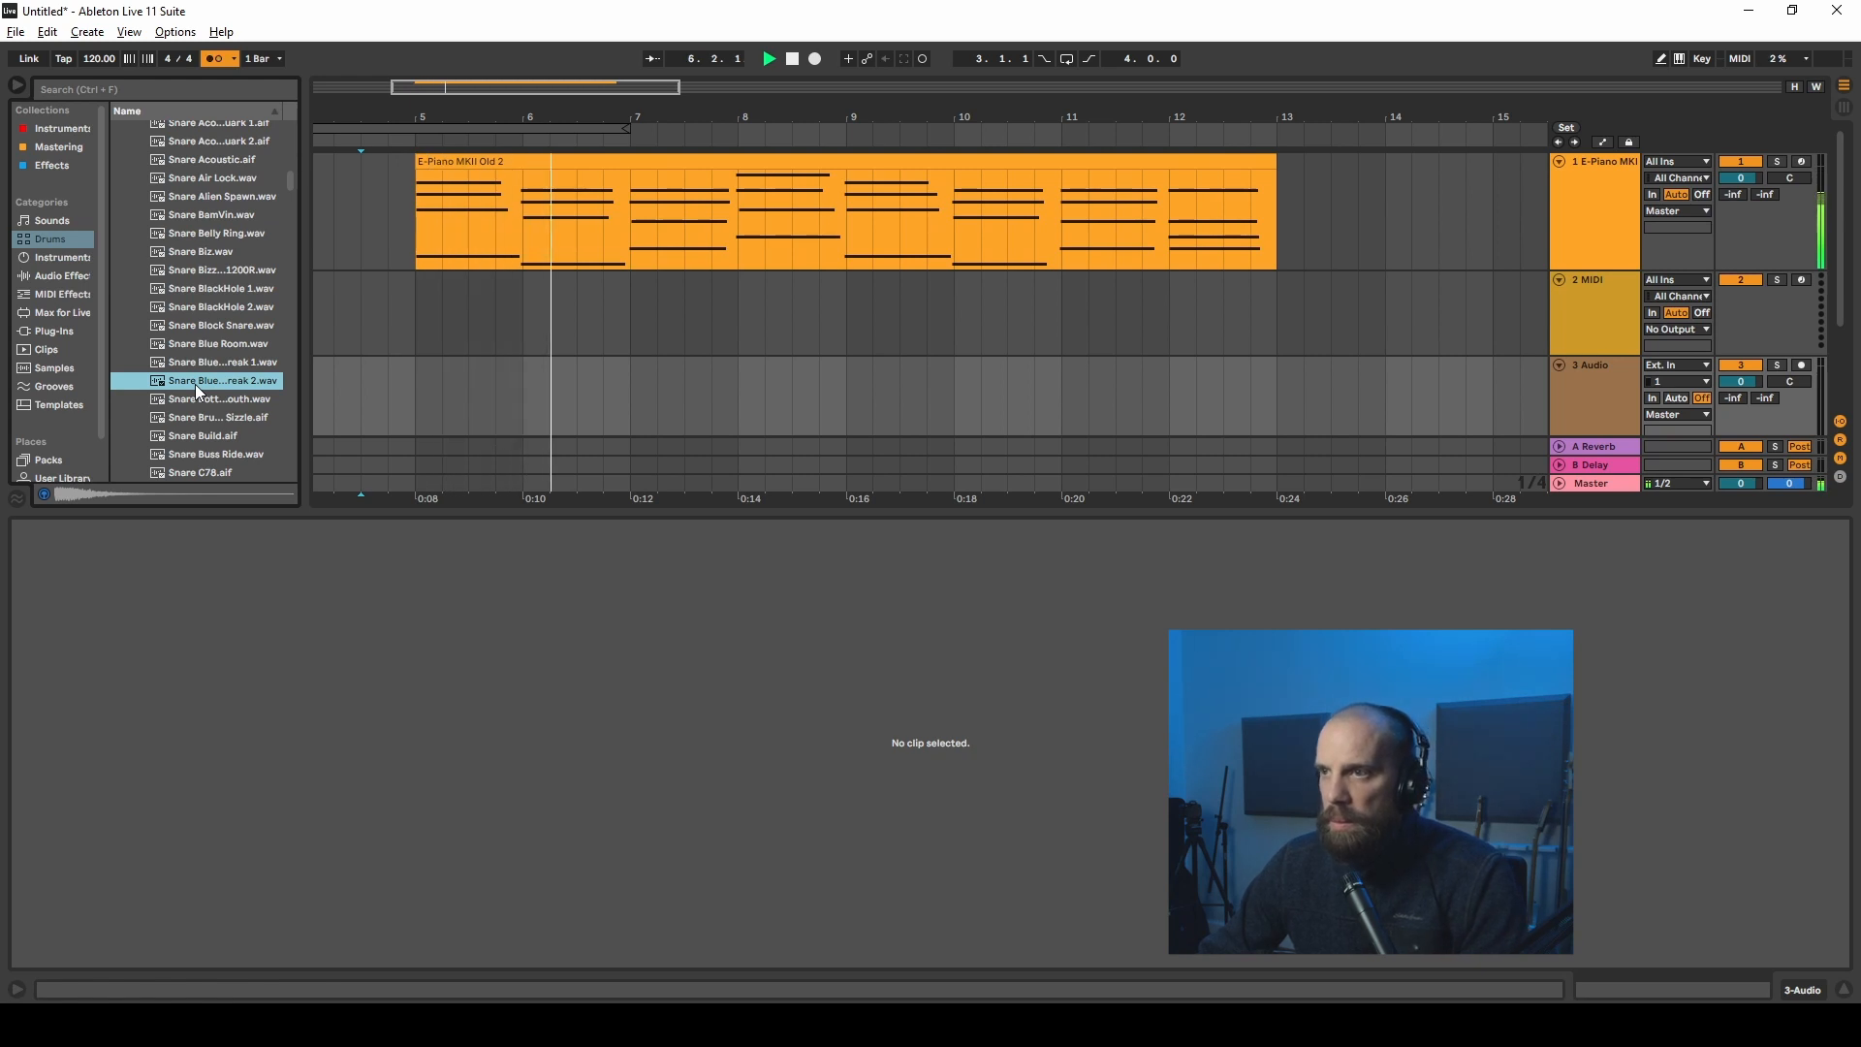
left_click_drag(189, 382, 469, 380)
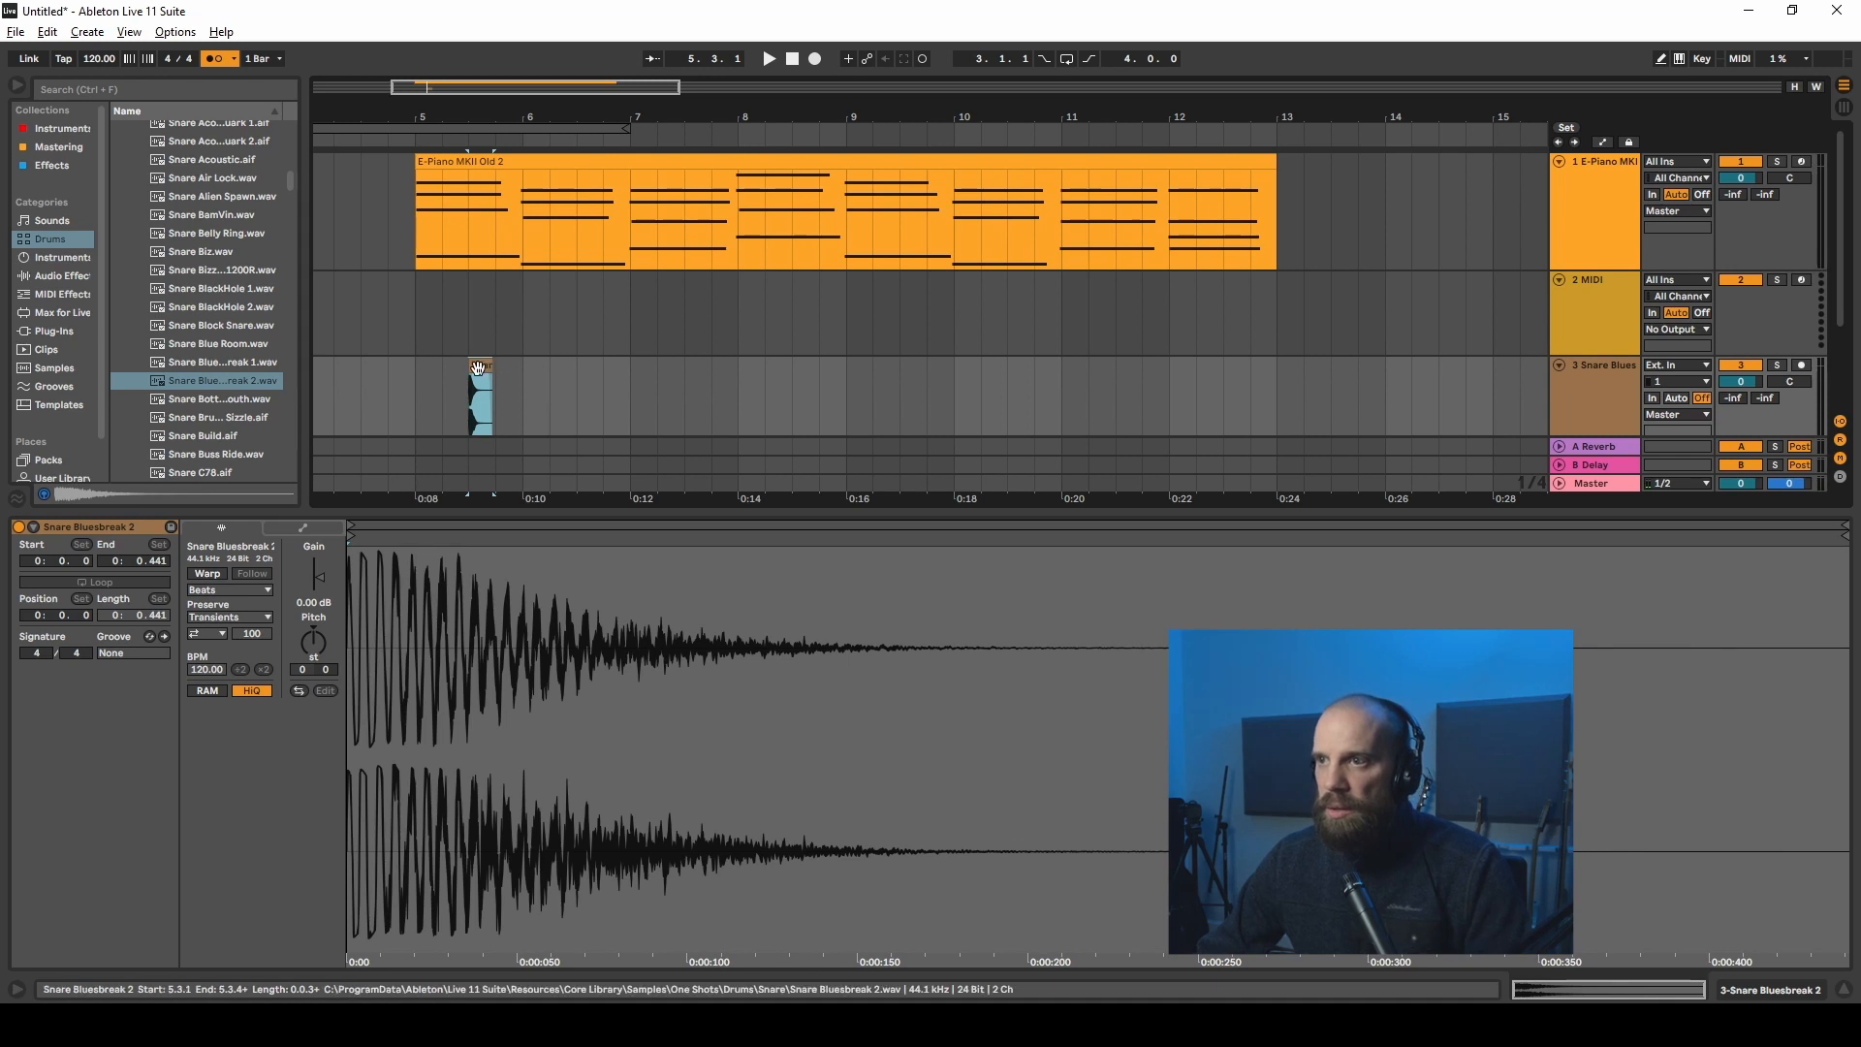
key("space")
key("space")
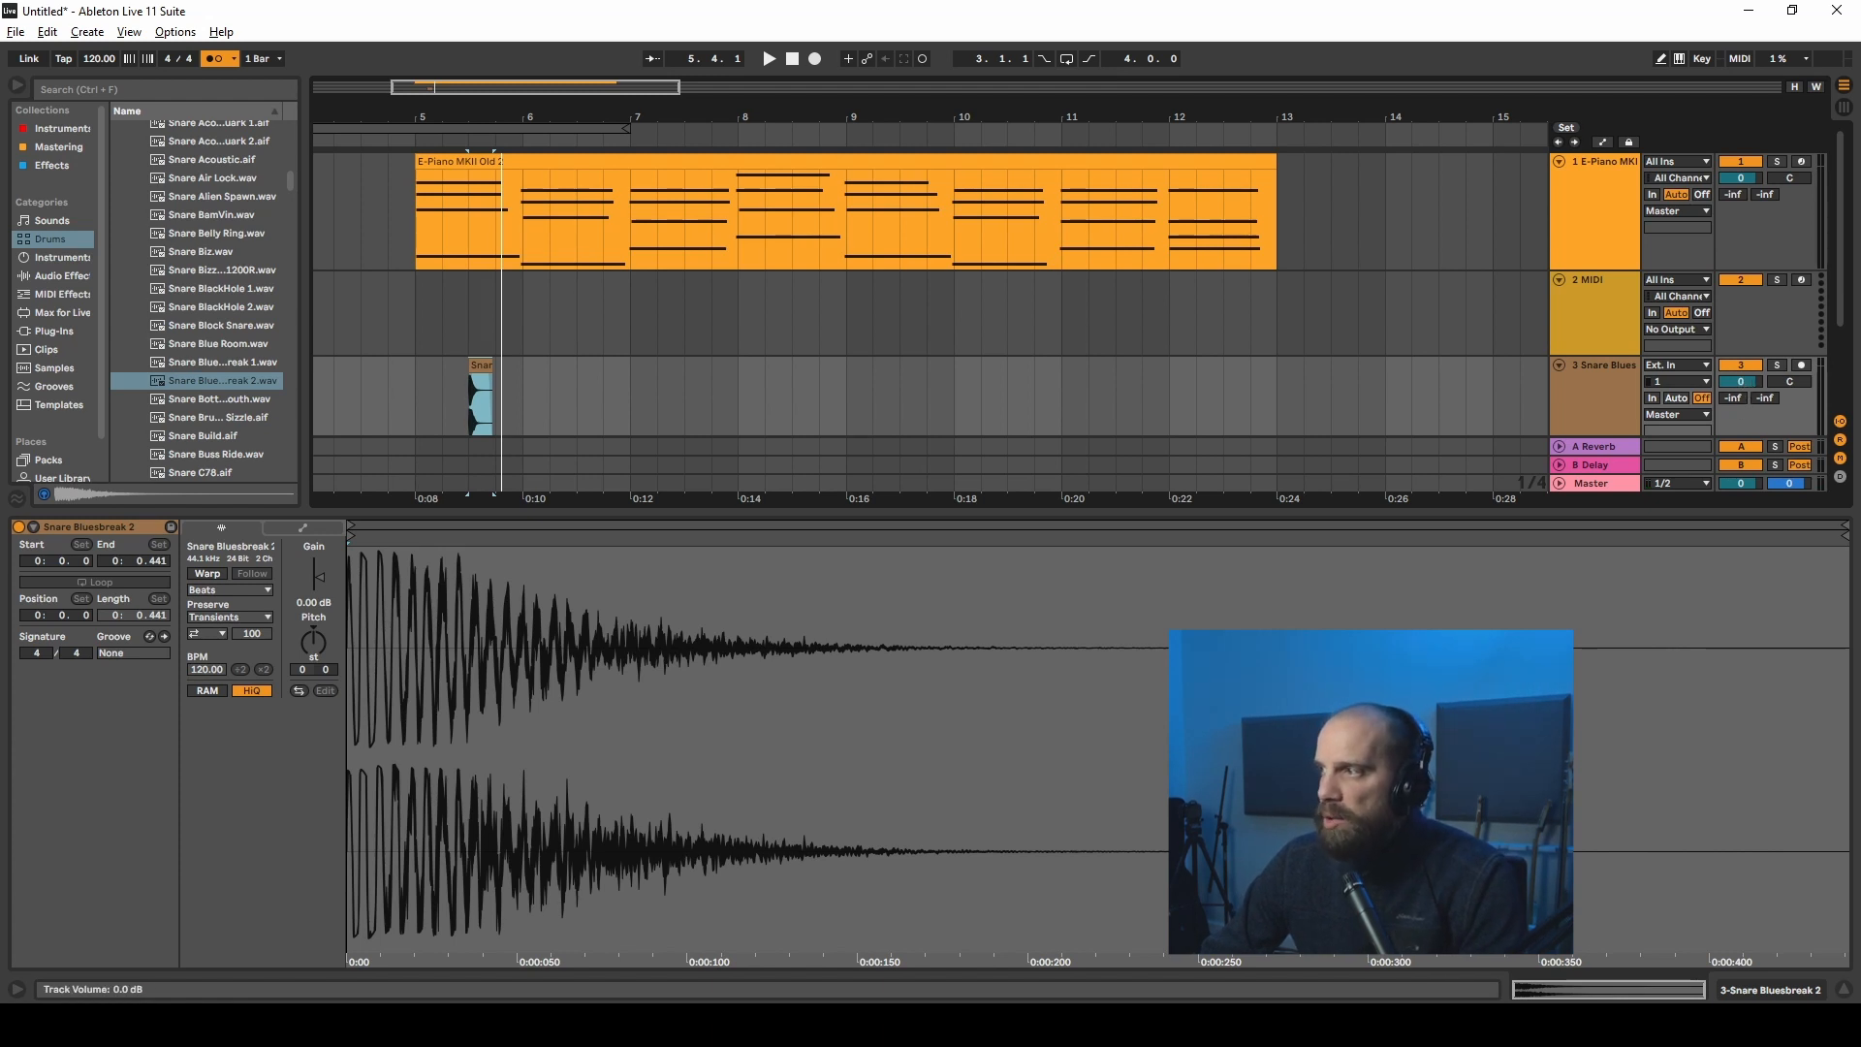
left_click_drag(1748, 388, 1748, 399)
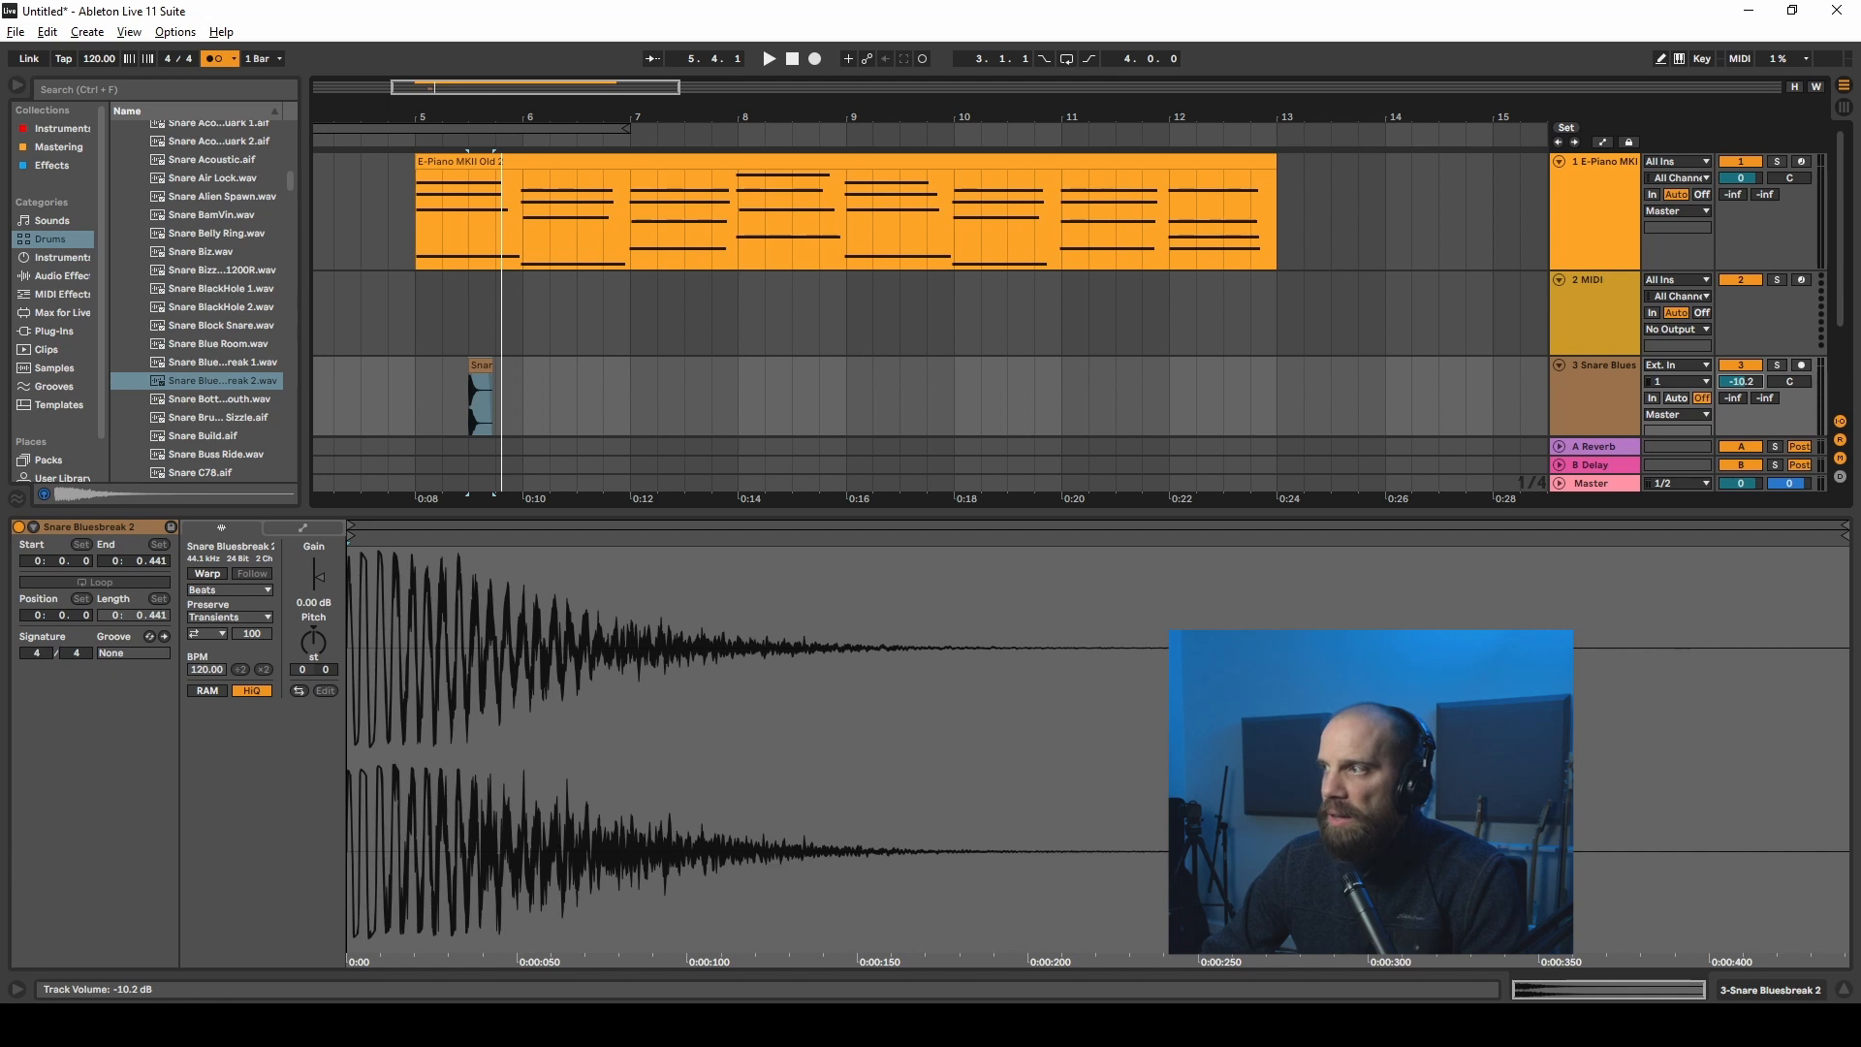
key("space")
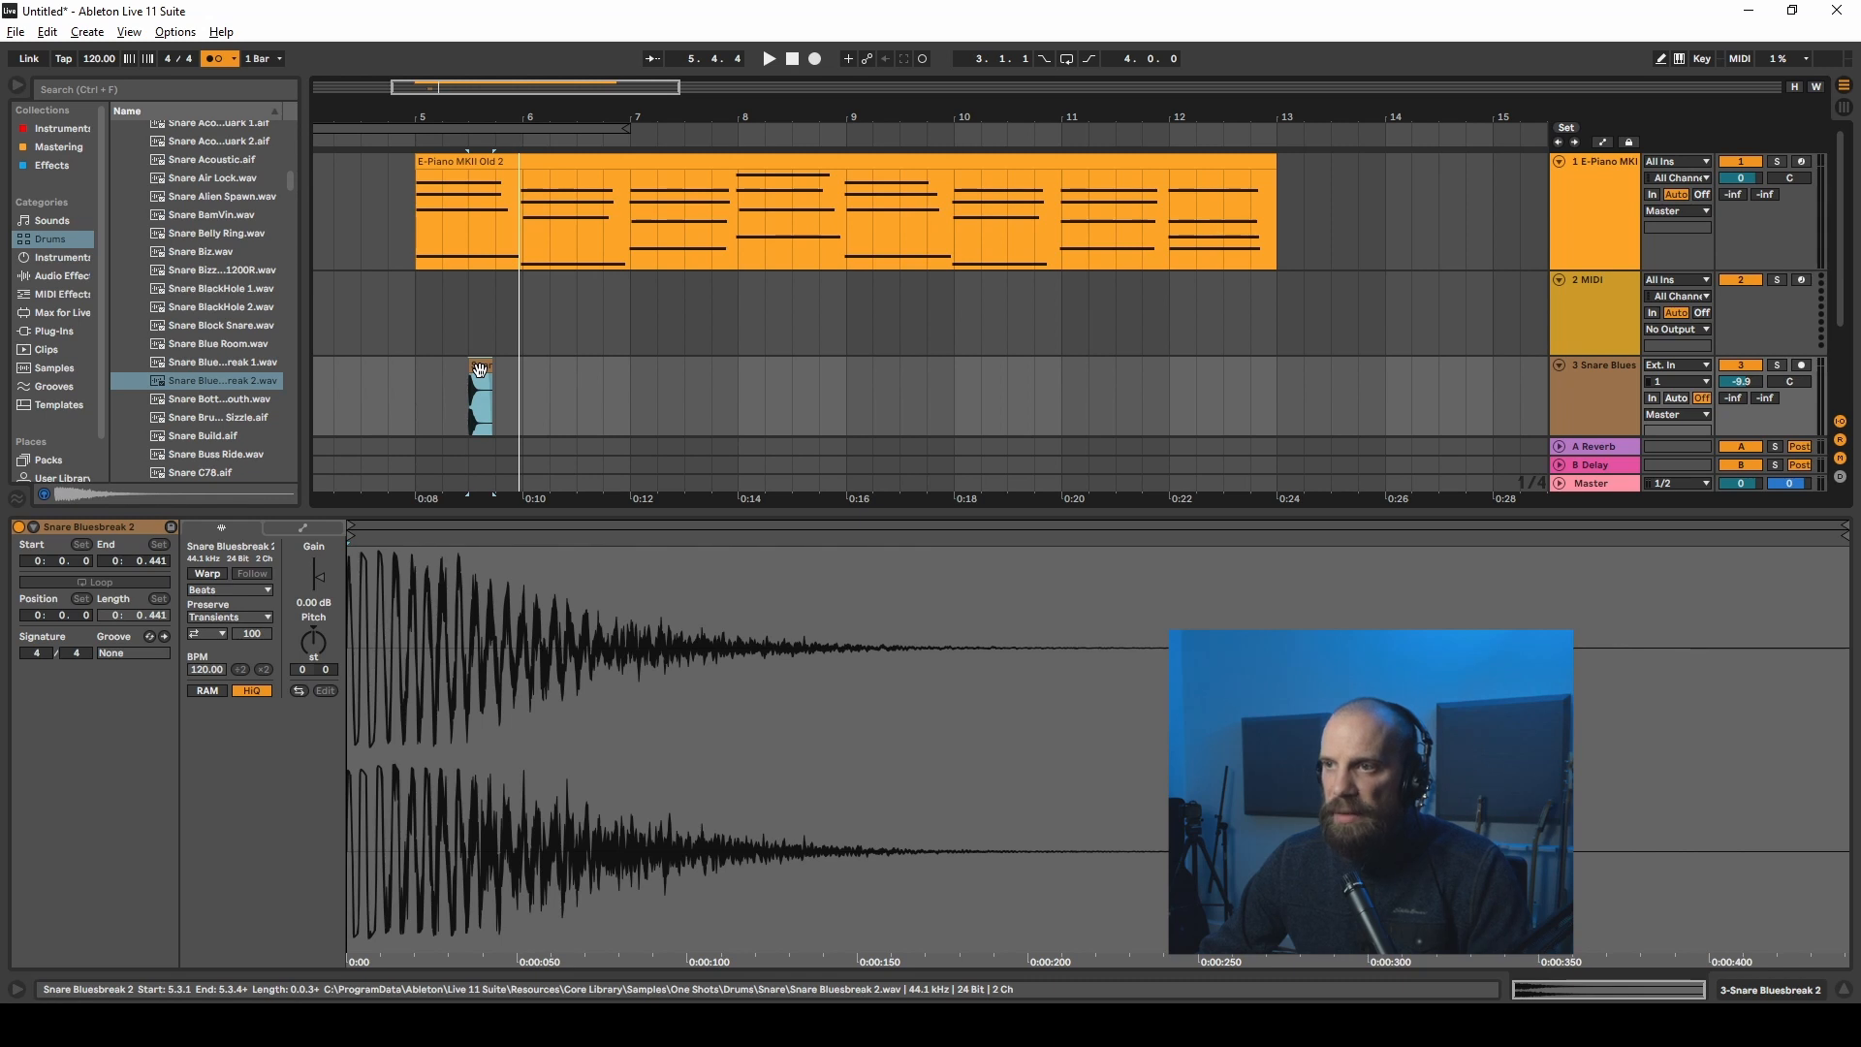
Step: Copy the snare hit to beat 3 of bars 6, 7 and 8, and duplicate the four-bar pattern across bars 9 to 12
left_click_drag(480, 370, 805, 365)
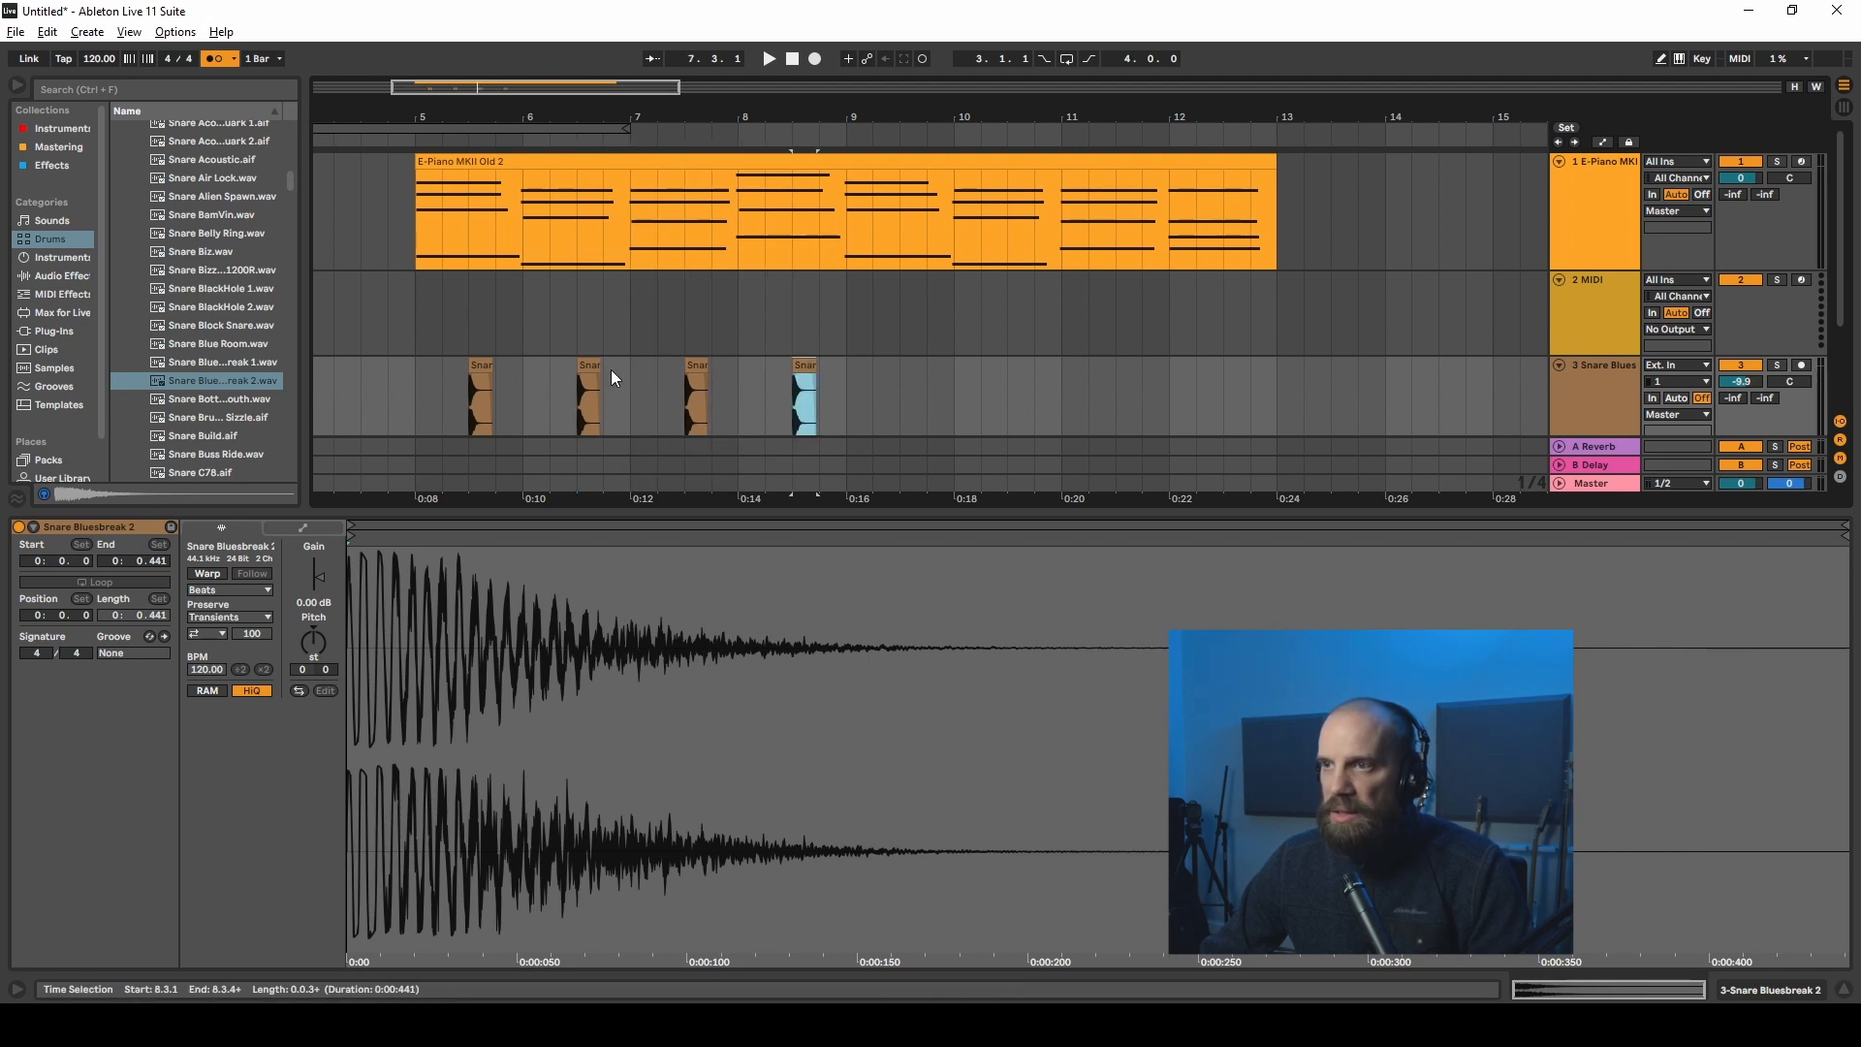
left_click(414, 369, "shift")
left_click(416, 374)
left_click_drag(416, 375, 846, 380)
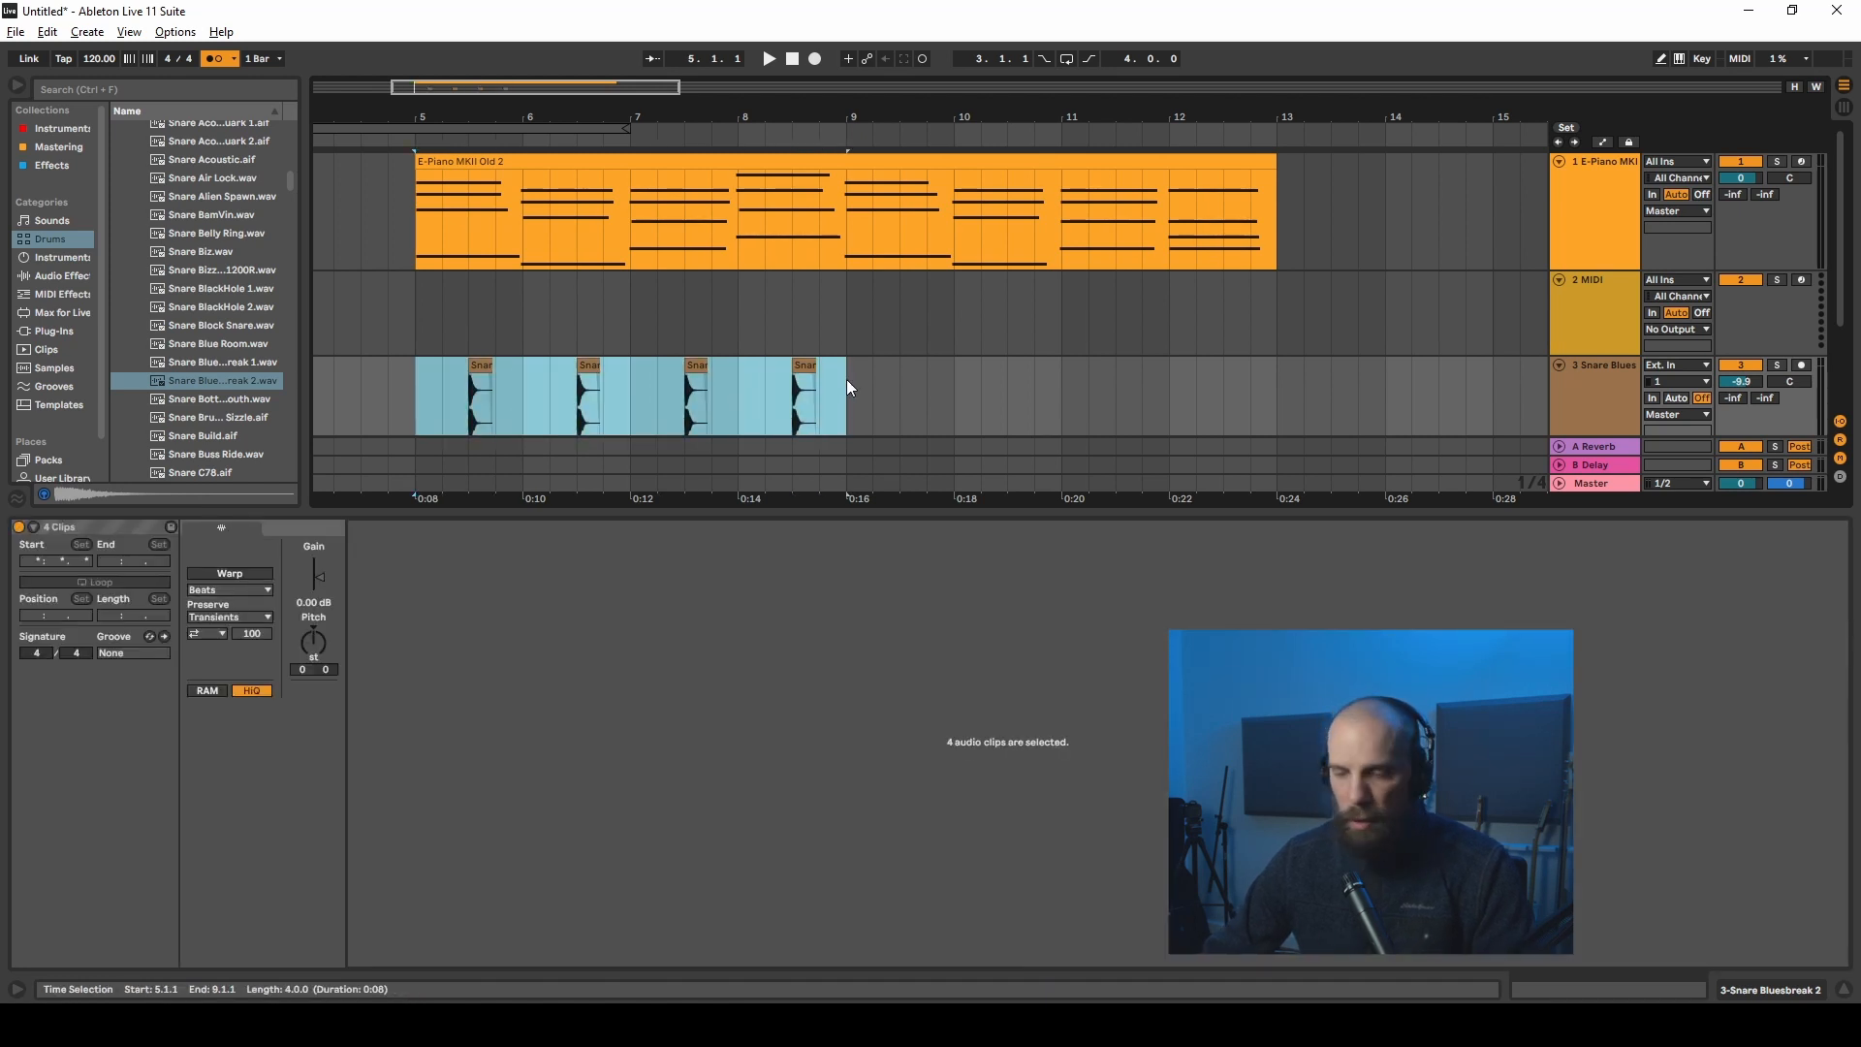
key("ctrl+d")
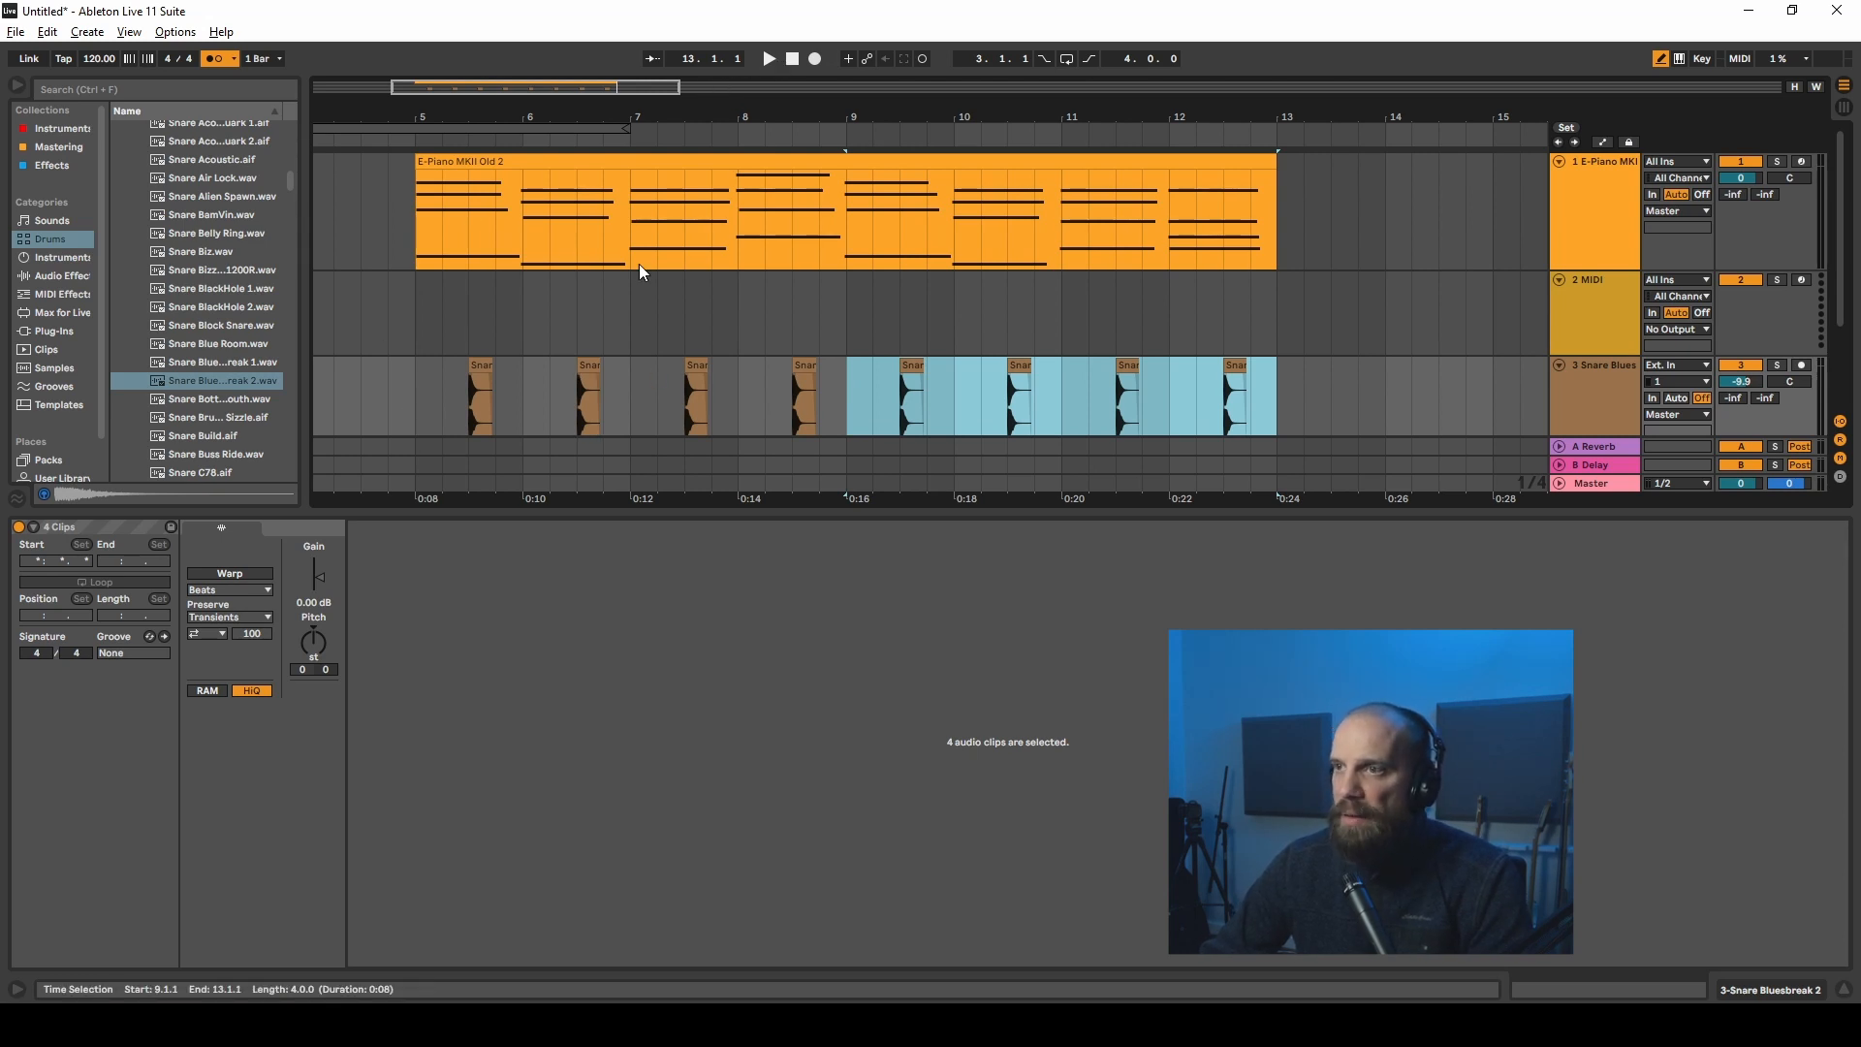
Step: Play the arrangement from bar 5 and lower the snare track's volume to -14.6 dB
left_click(393, 338)
left_click(417, 363)
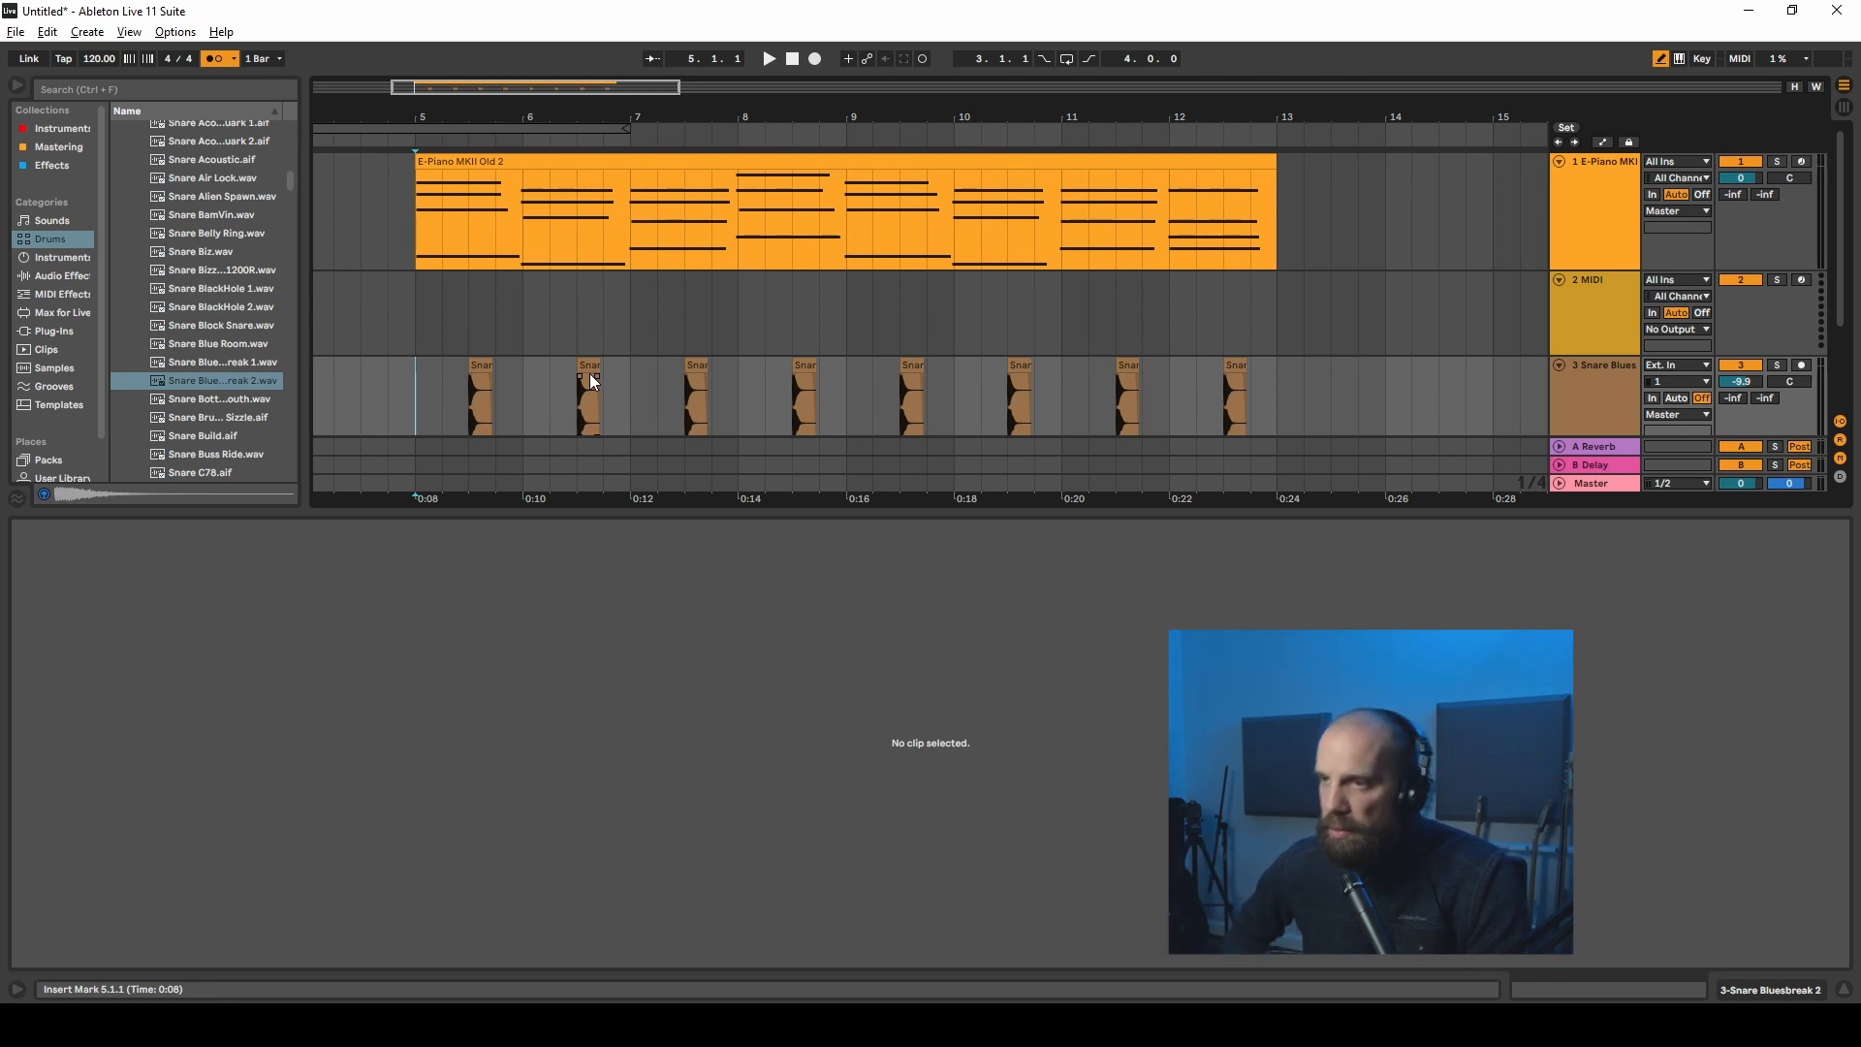
key("space")
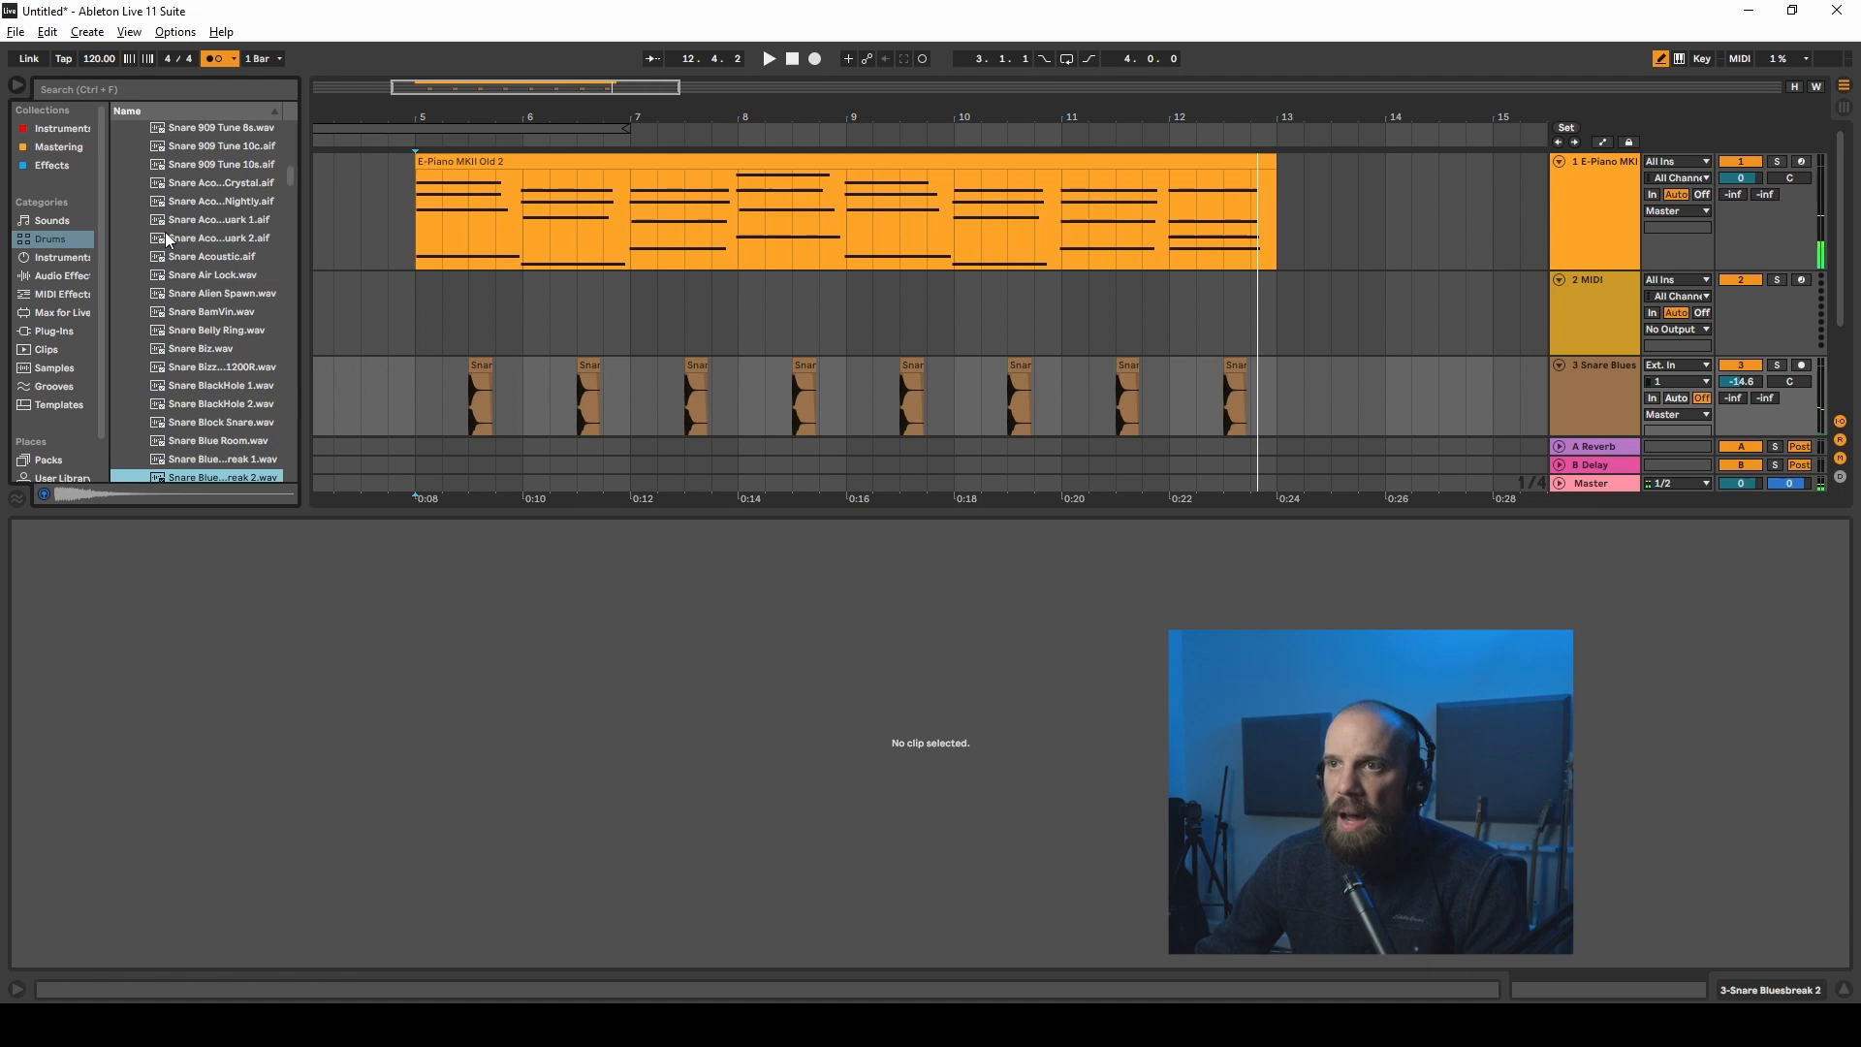
Step: Close the Snare samples and open the Kick samples in Drum Hits
scroll(156, 281, "up", 15)
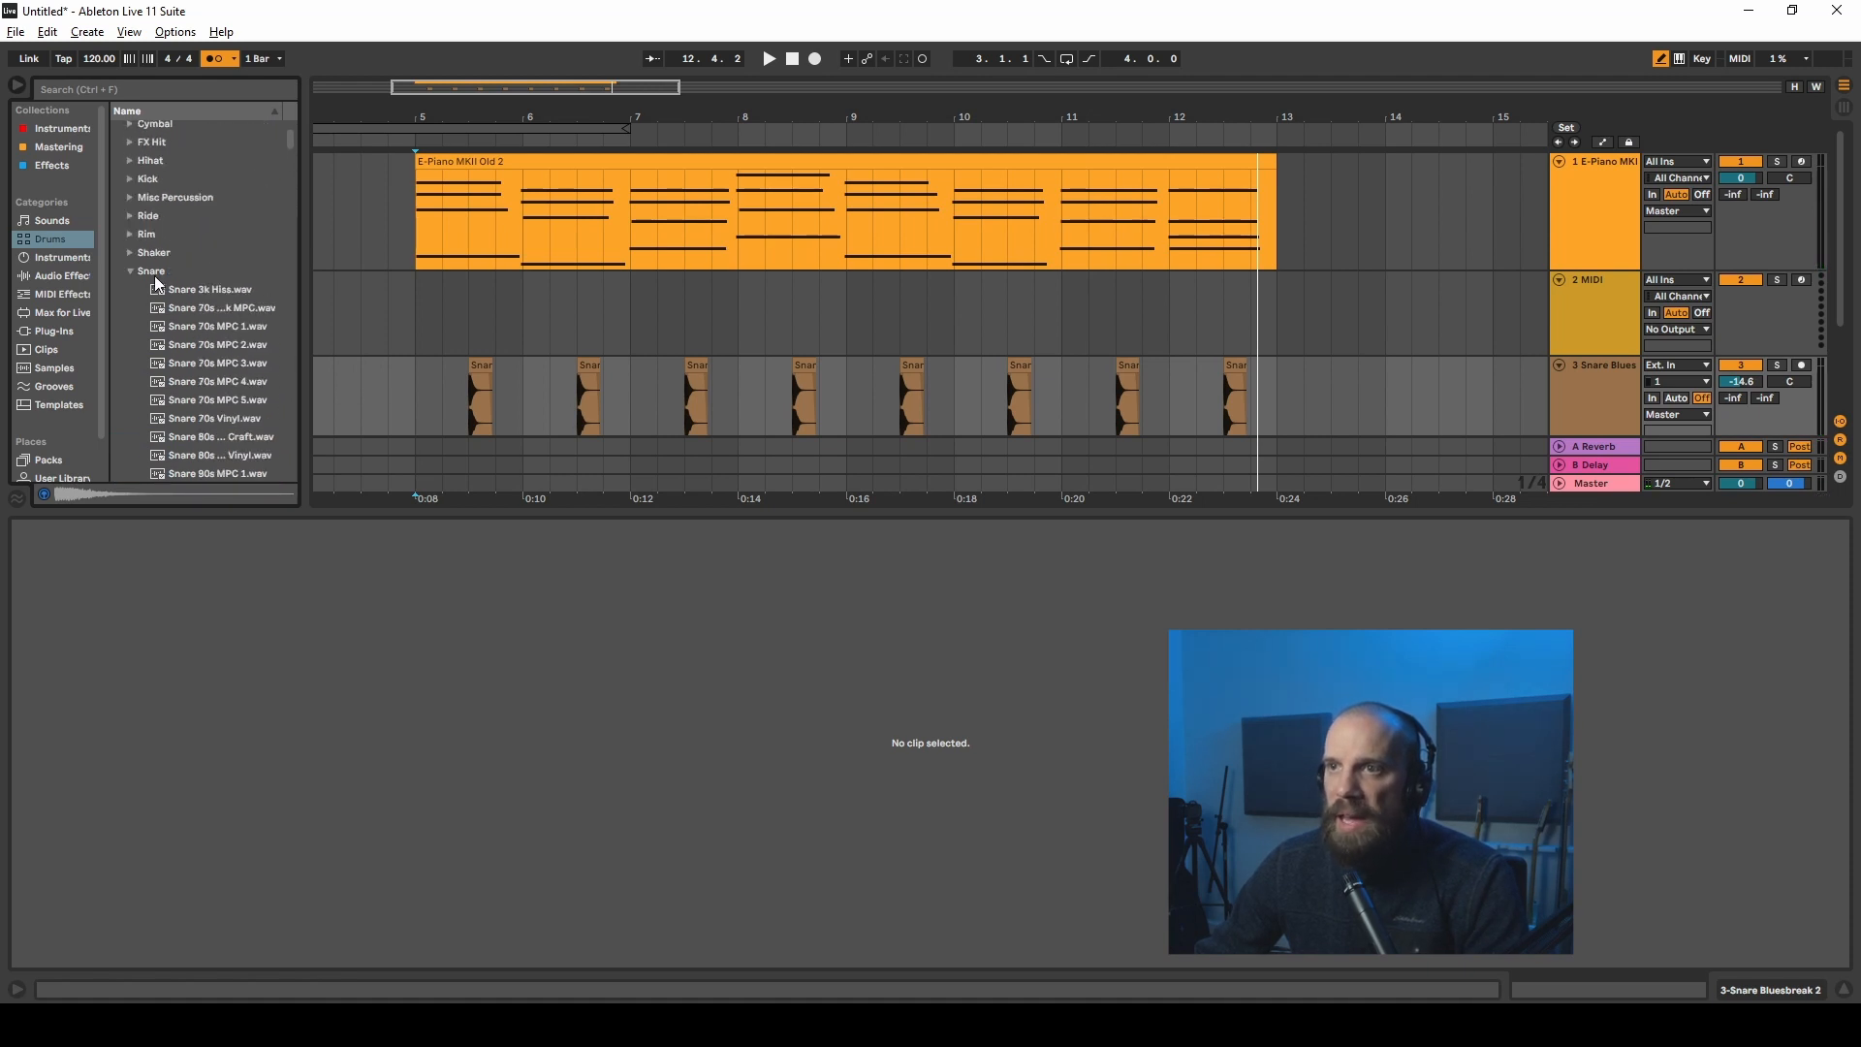
left_click(132, 273)
scroll(132, 161, "up", 3)
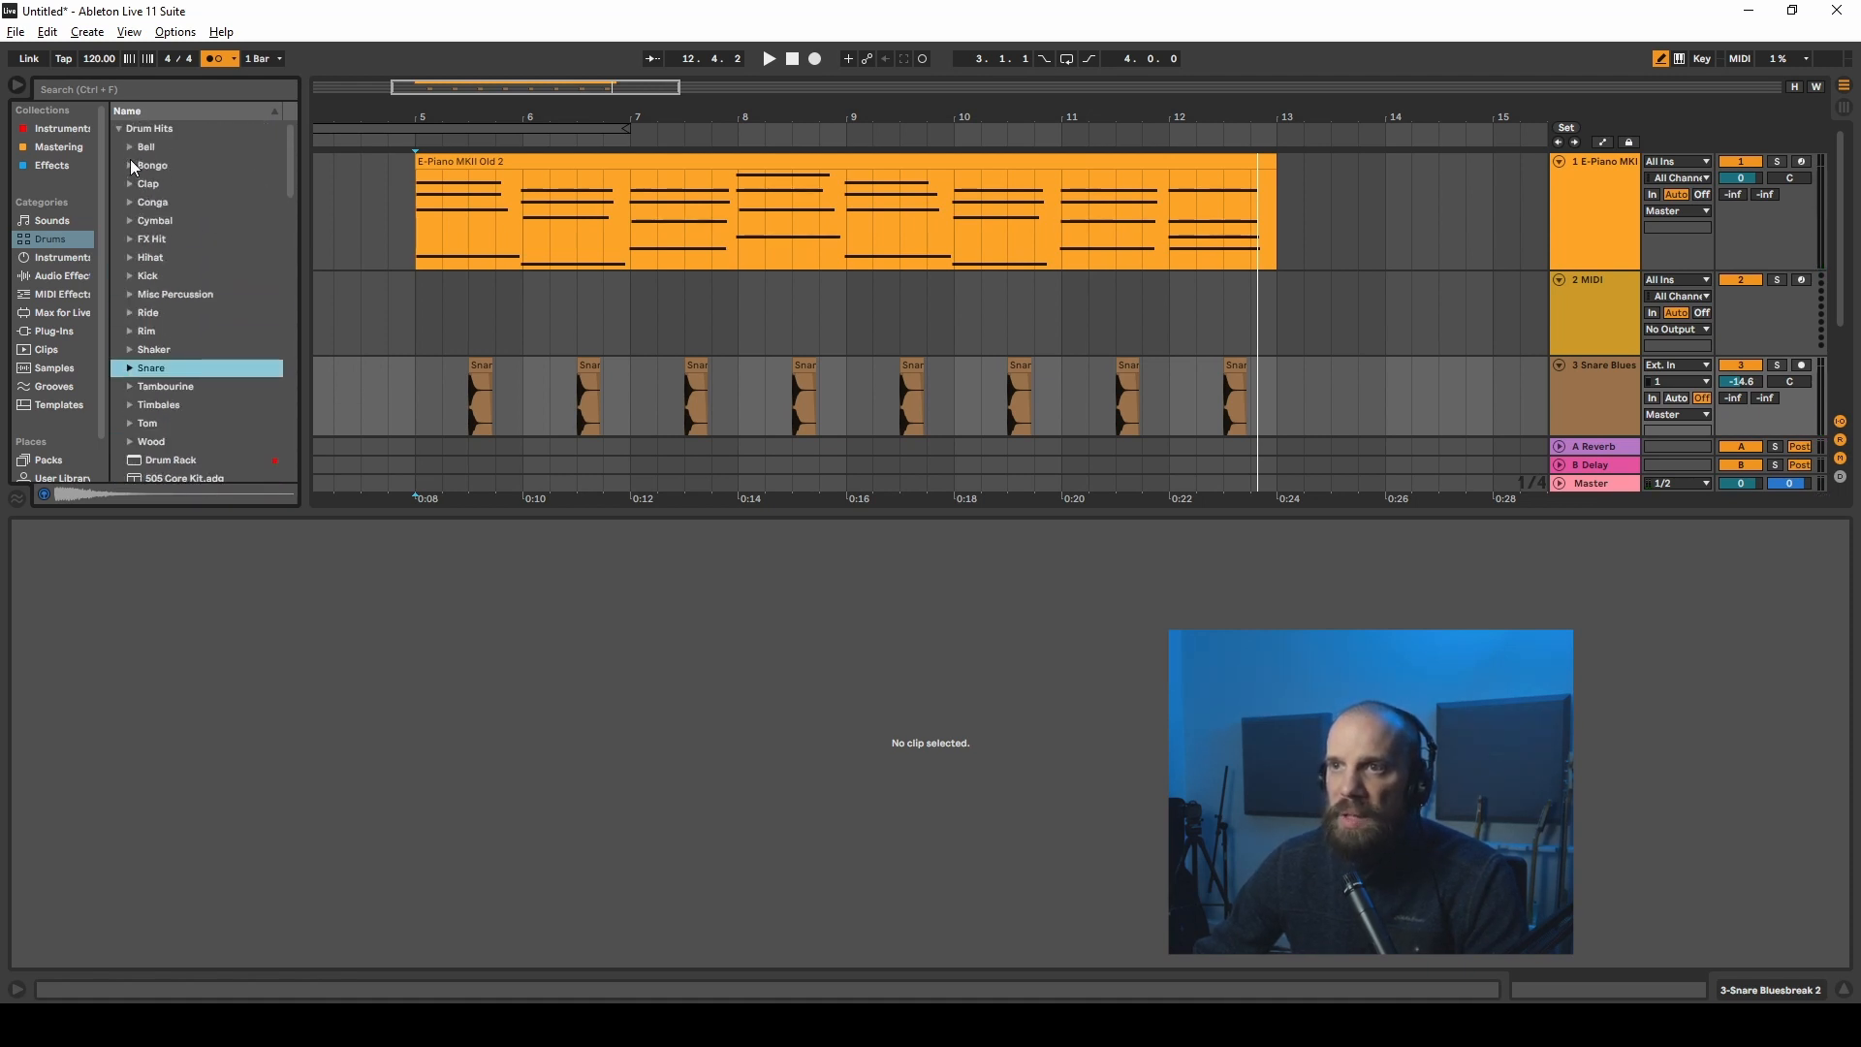
left_click(129, 276)
Step: Audition several kick samples, including Kick Alien Spawn 1 and Kick Beats
scroll(219, 364, "down", 4)
left_click(199, 301)
left_click(194, 375)
scroll(194, 412, "down", 2)
left_click(205, 369)
scroll(205, 369, "down", 3)
left_click(202, 398)
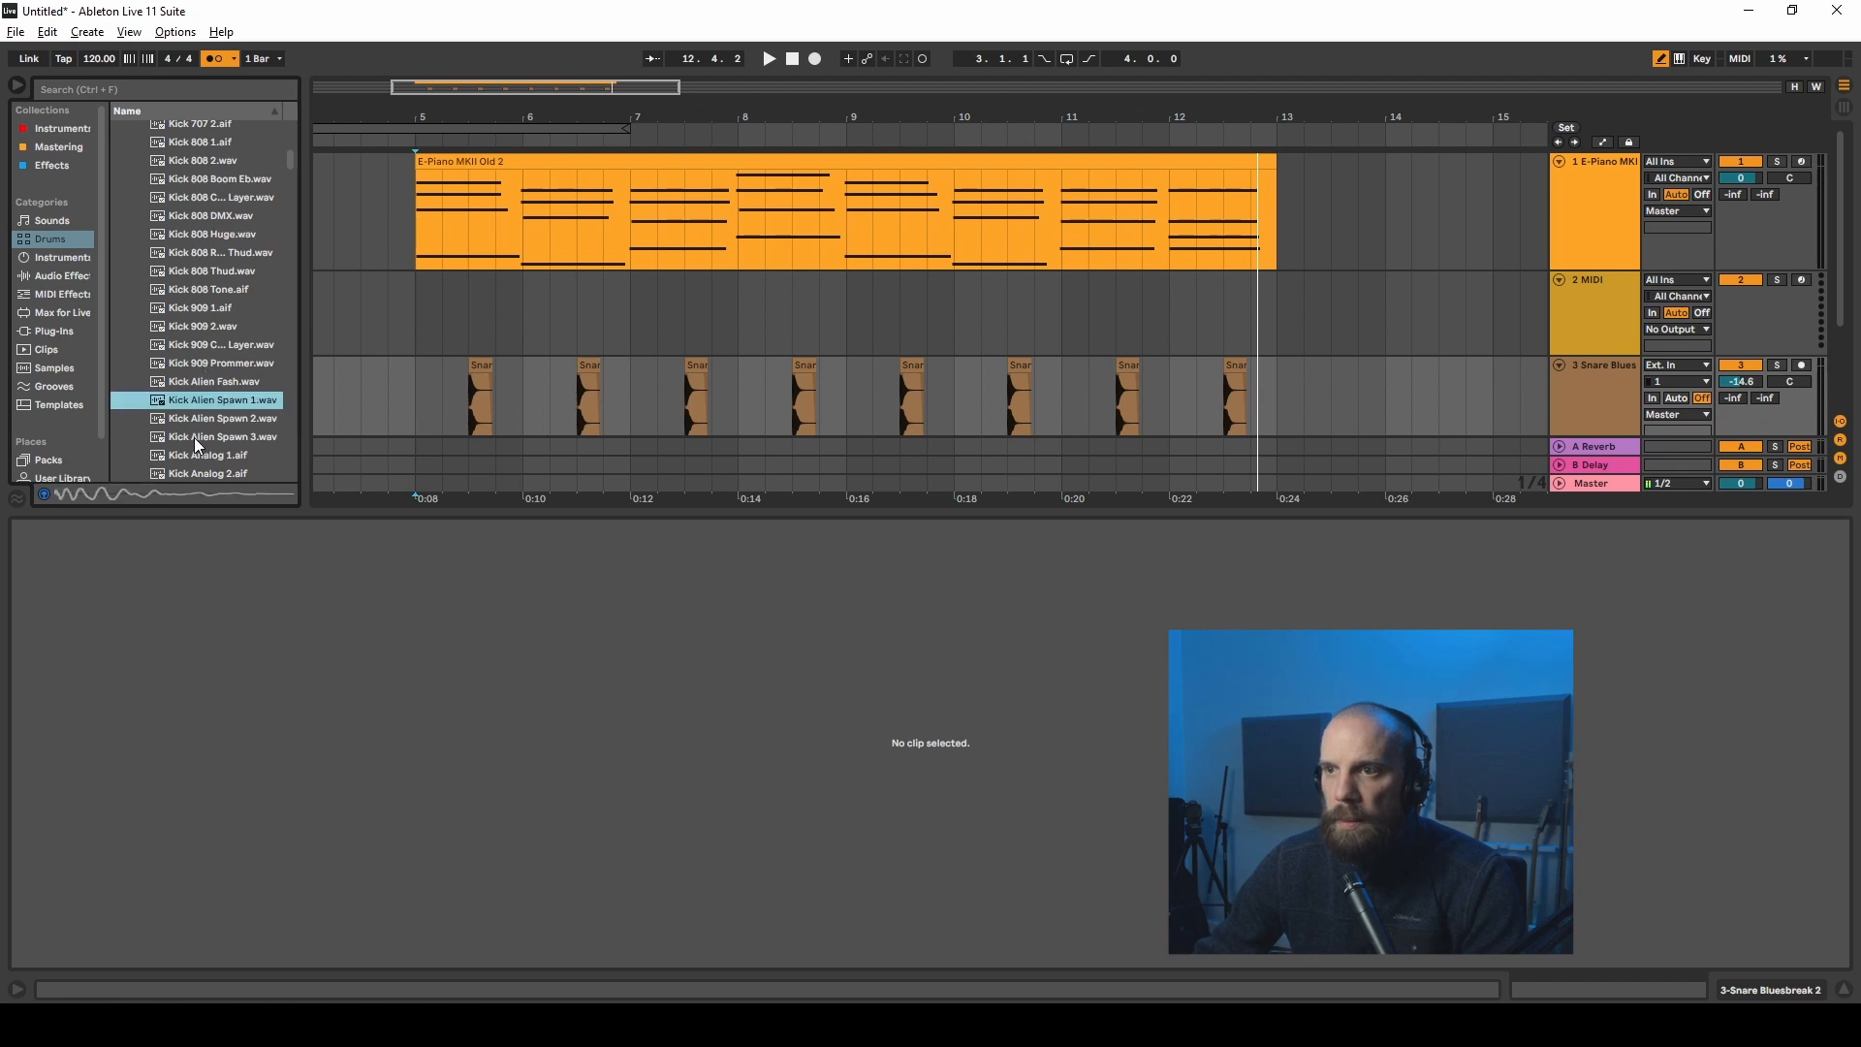
scroll(194, 438, "down", 2)
left_click(194, 432)
left_click(194, 449)
Step: Audition further kick samples, including Kick Black Hole 2, Kick Blunt, Kick Boot and Kick Bricks
scroll(210, 401, "down", 7)
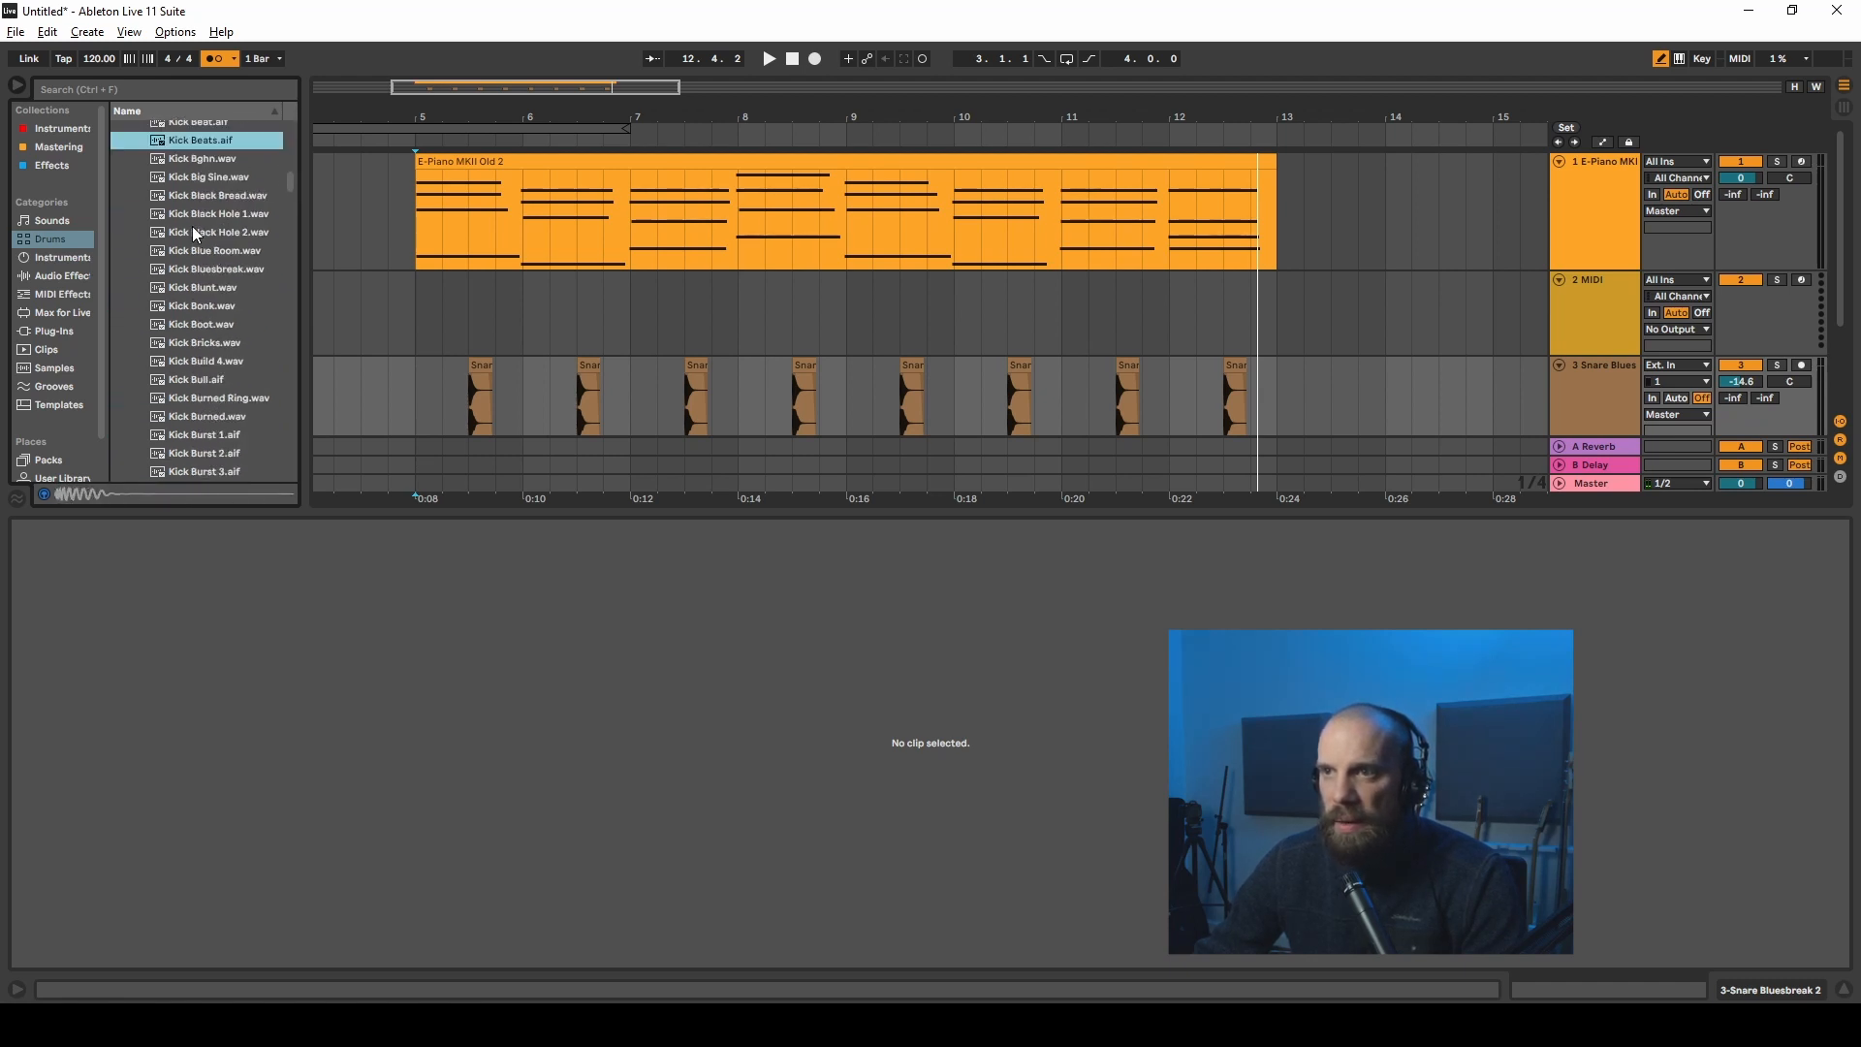
scroll(198, 448, "down", 1)
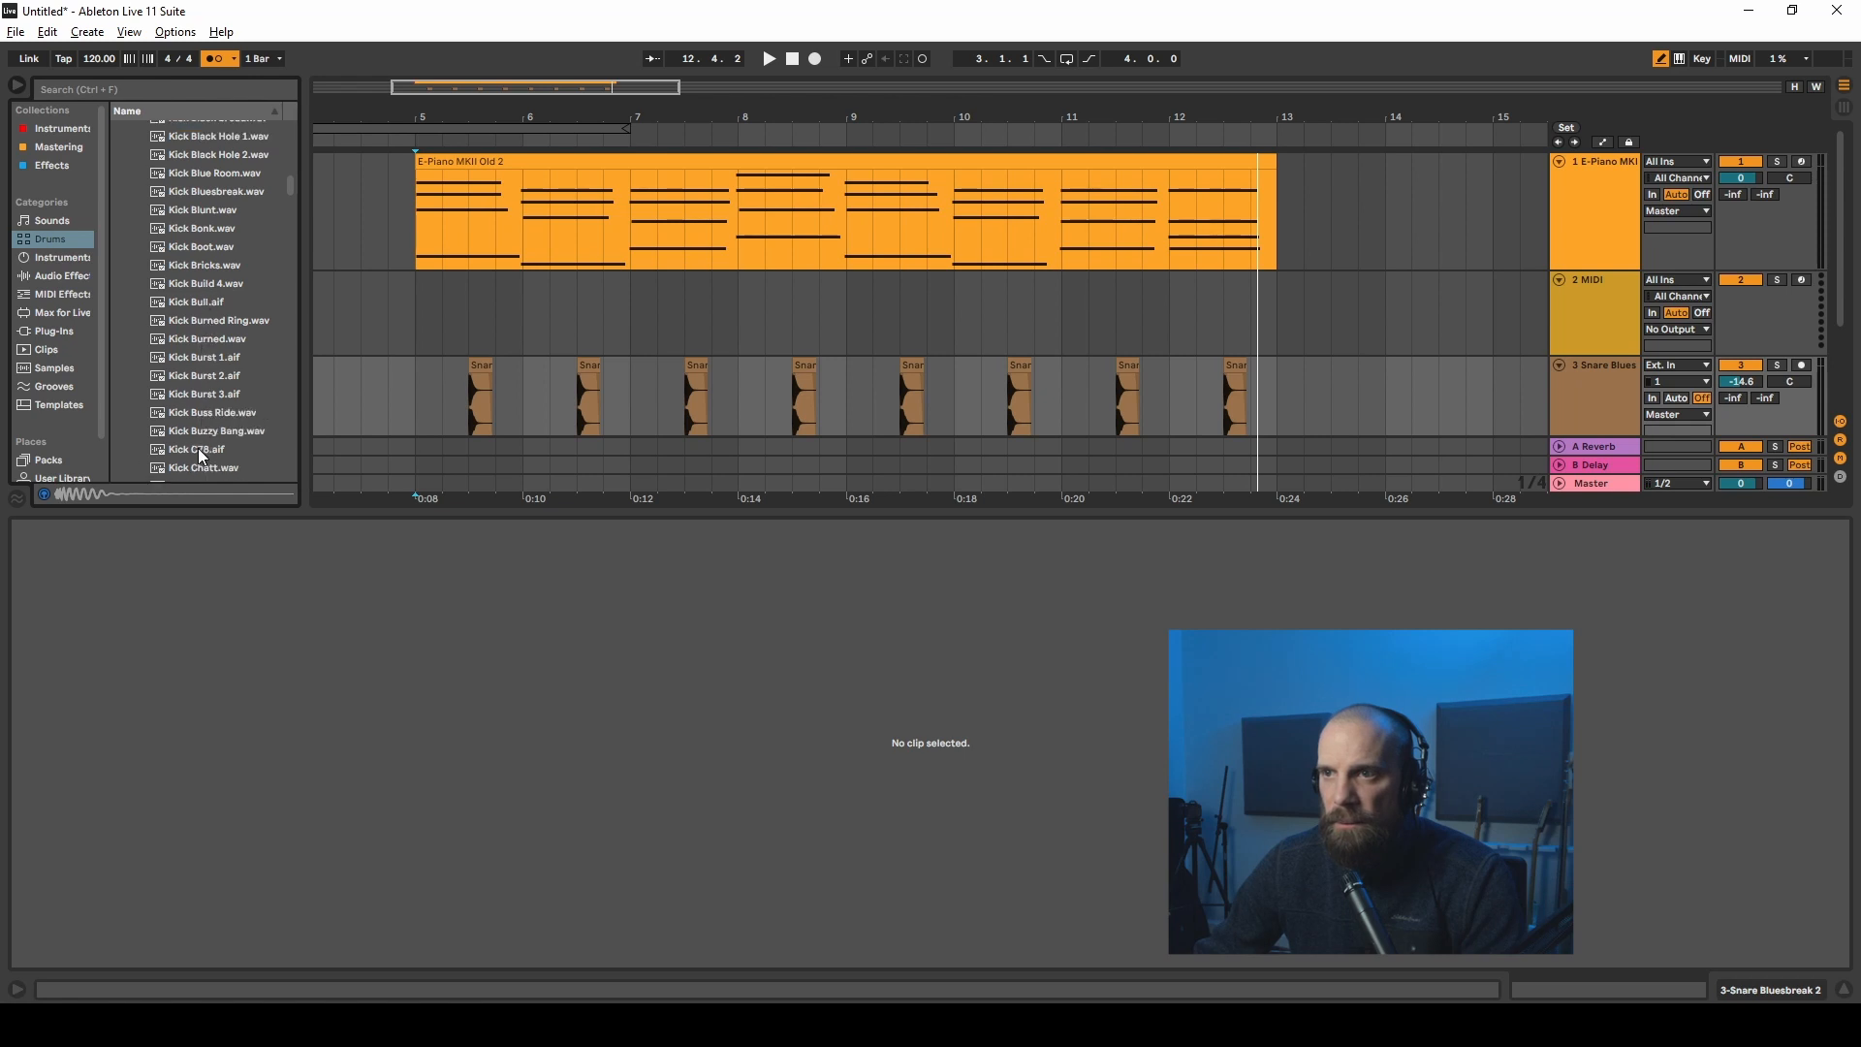
left_click(198, 175)
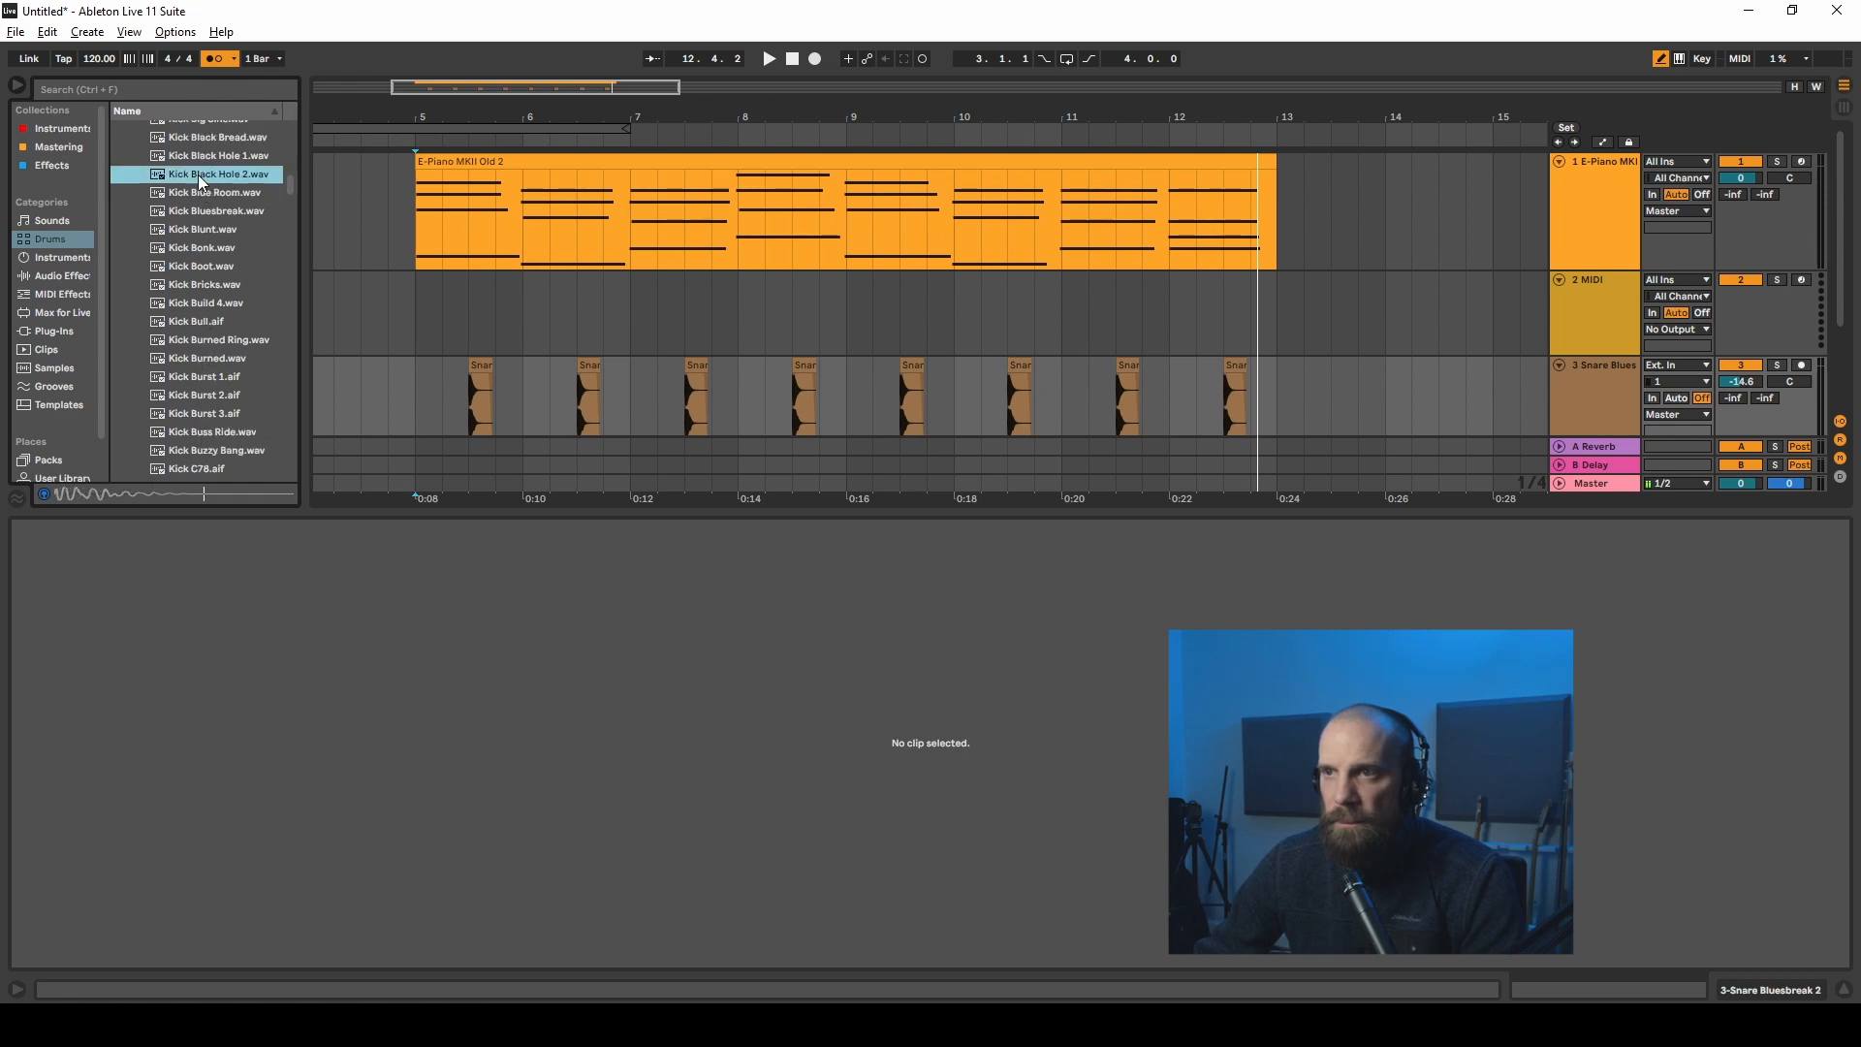
left_click(198, 229)
left_click(198, 264)
left_click(194, 288)
left_click(183, 265)
left_click(184, 282)
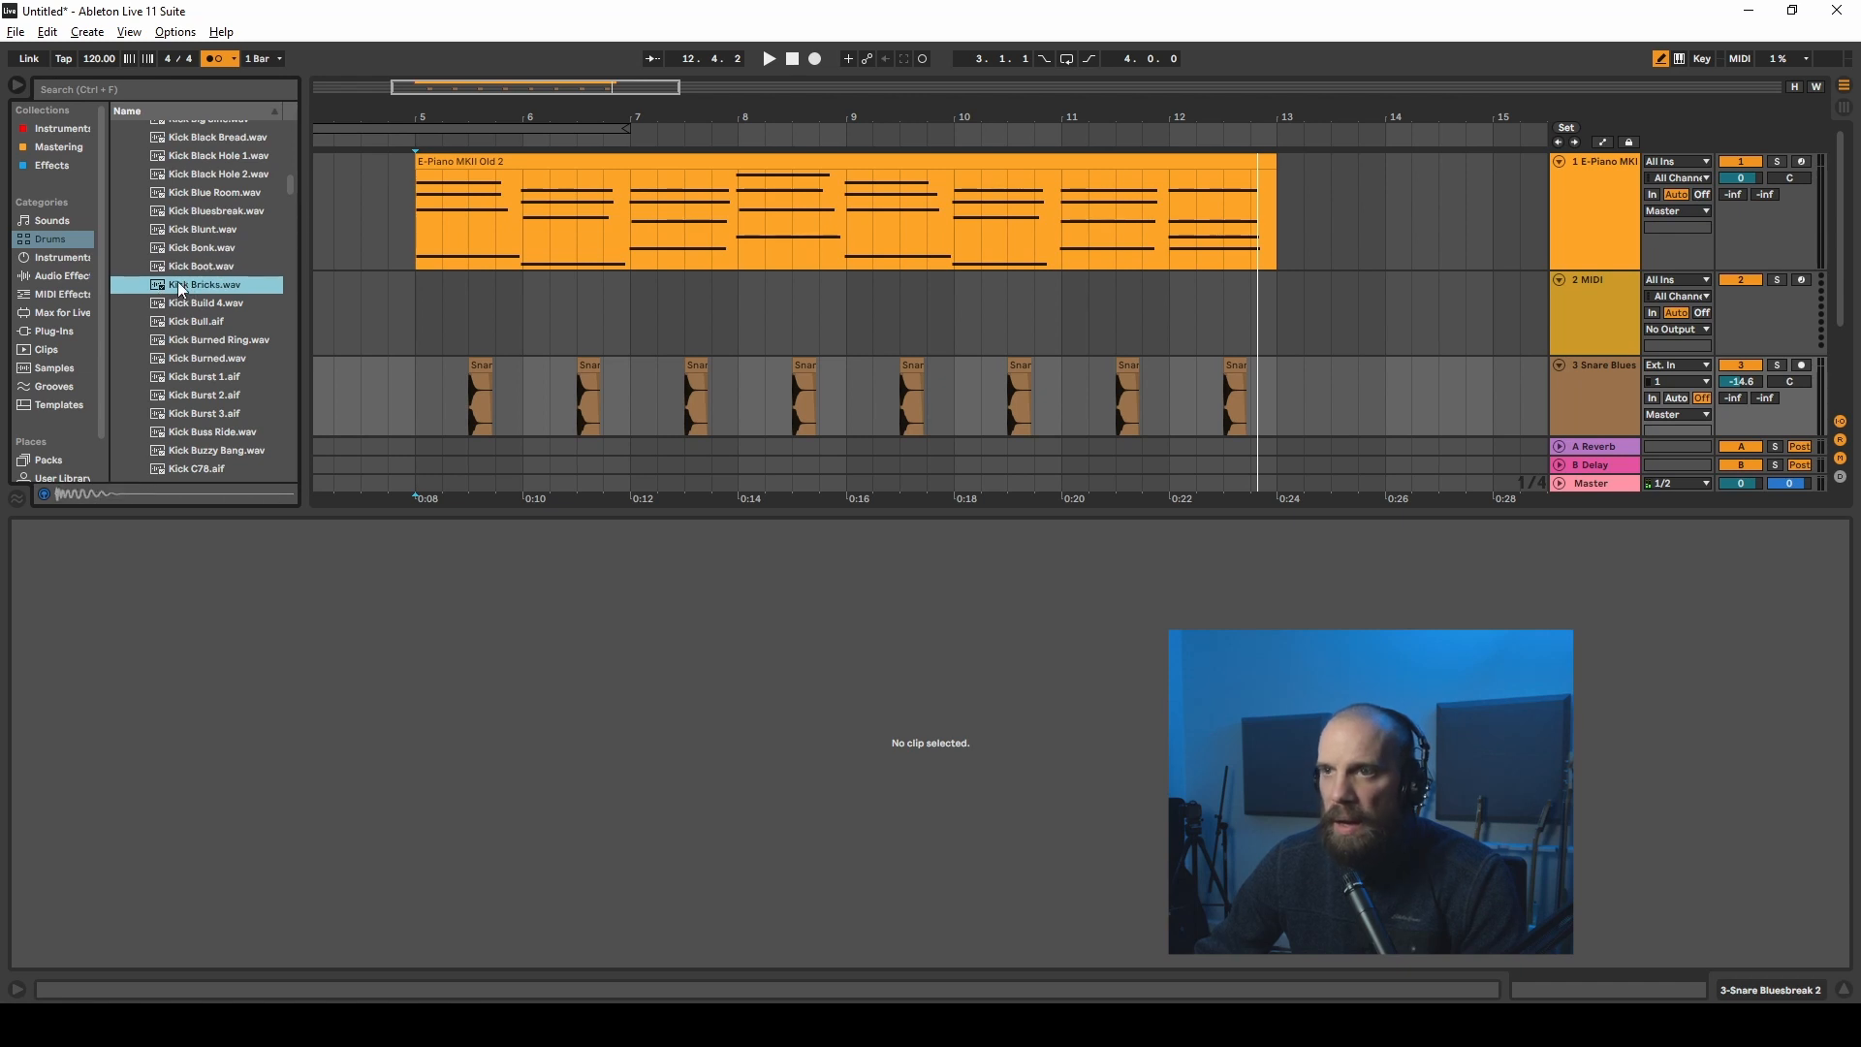
Step: Place Kick Bricks at 5.1.1 on a new audio track below the snare and copy it to 5.4.3 and 6.1.1
left_click_drag(160, 289, 537, 378)
scroll(432, 359, "up", 3)
left_click(475, 277)
left_click(386, 159)
key("space")
scroll(388, 213, "down", 1)
key("space")
left_click(621, 265)
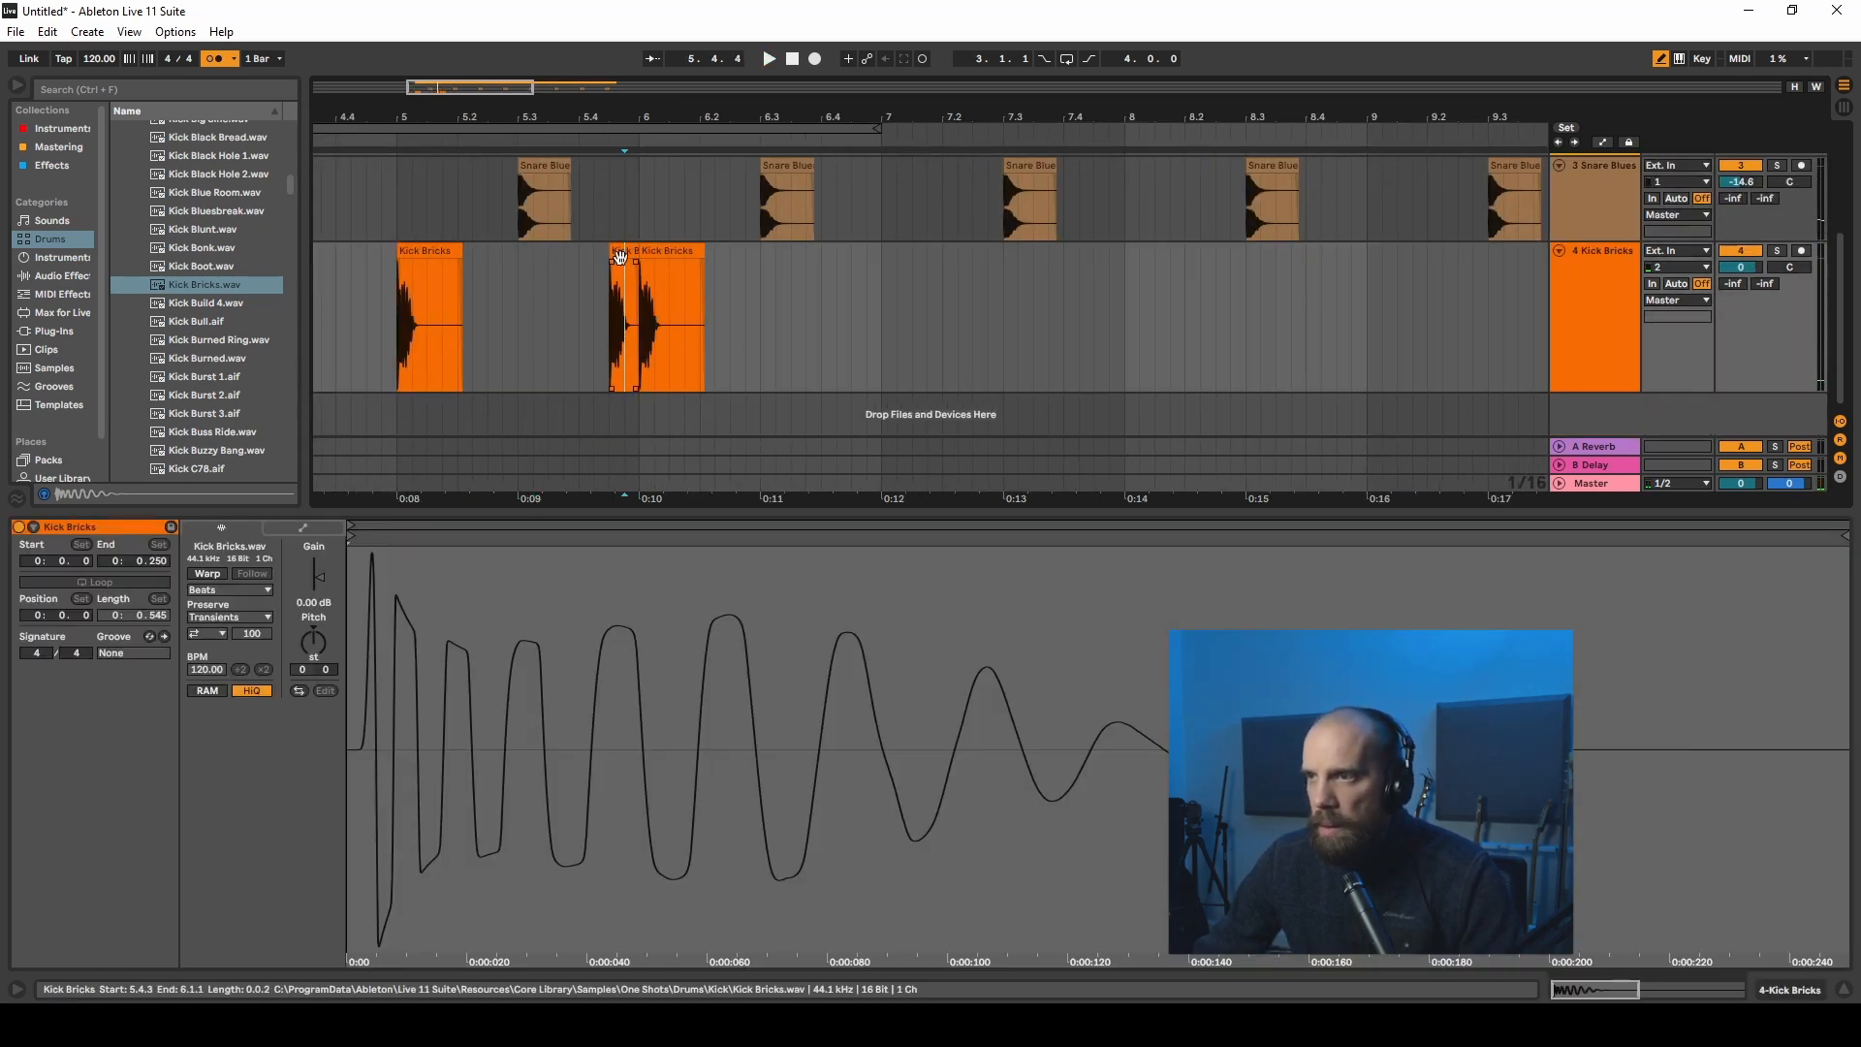
key("space")
key("space")
left_click(719, 361)
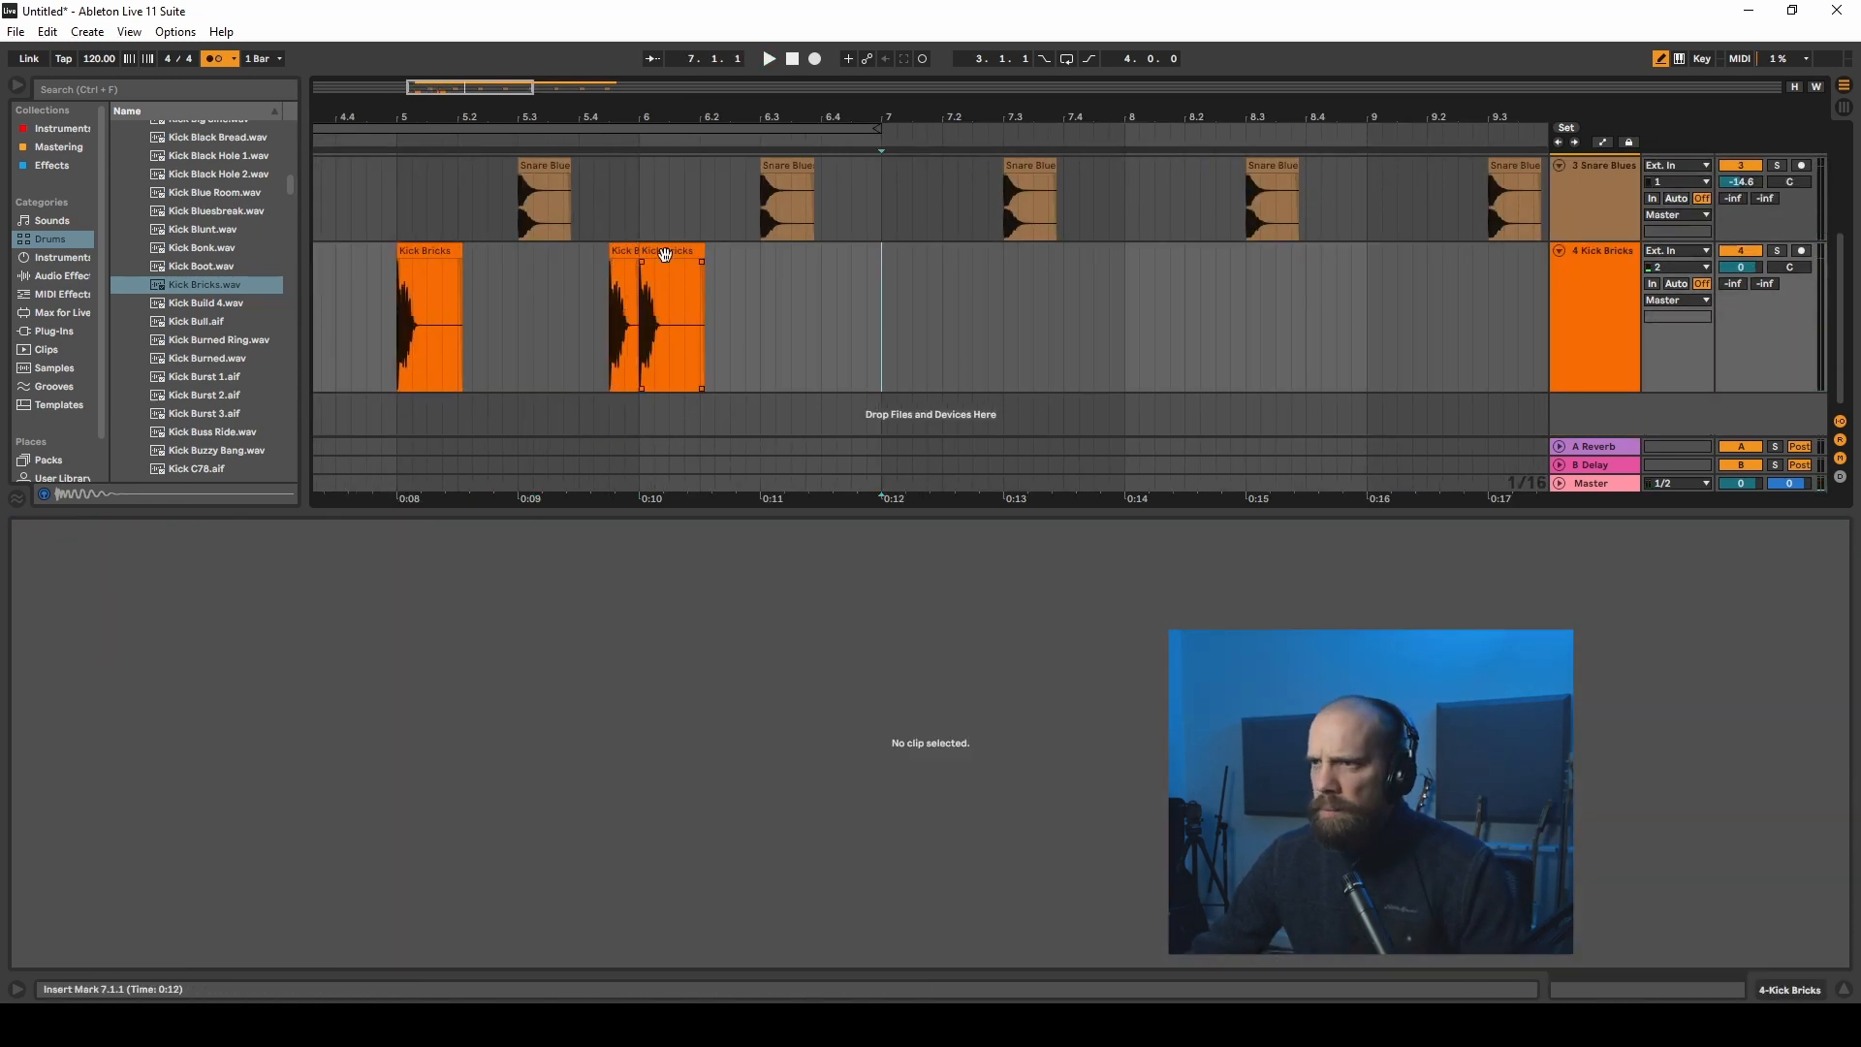
Step: Copy the kick clip to 7.1.1 and 7.4.3, playing the arrangement to check the placements
left_click_drag(682, 252, 929, 301)
key("space")
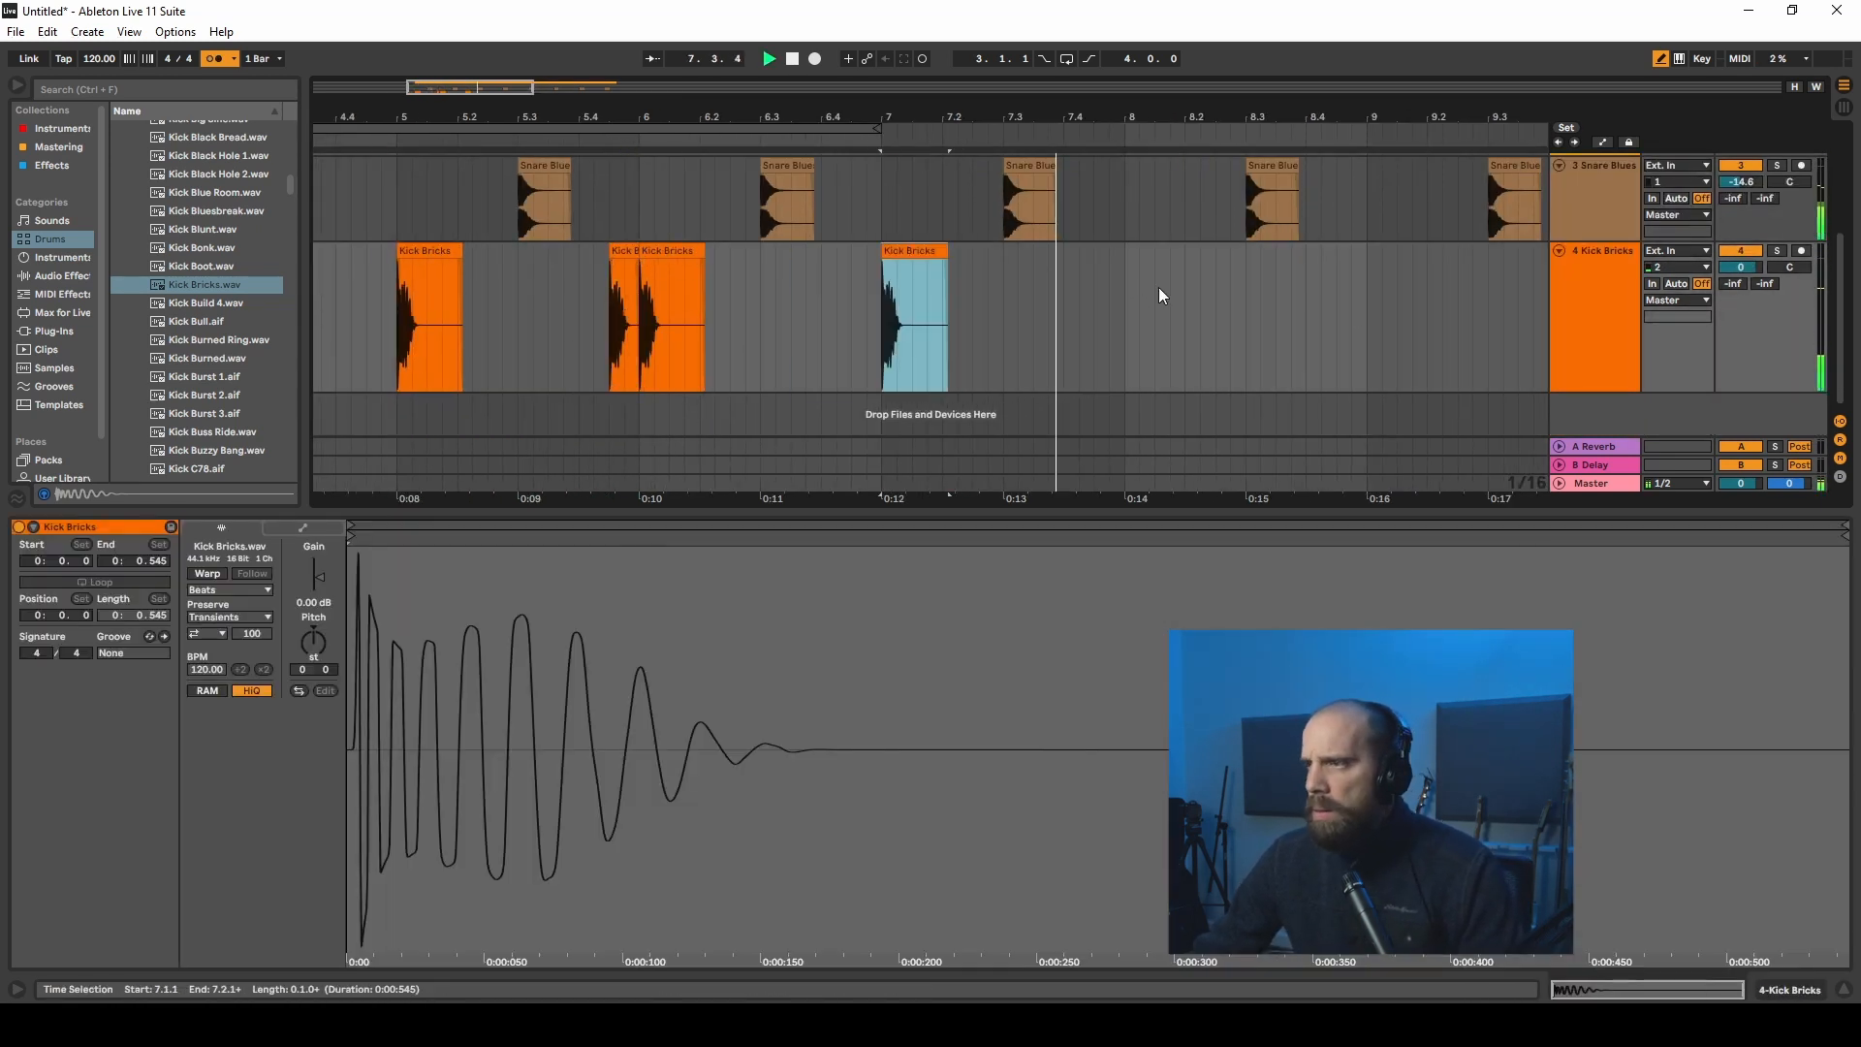
key("space")
left_click(1159, 287)
left_click_drag(438, 249, 1132, 249)
key("space")
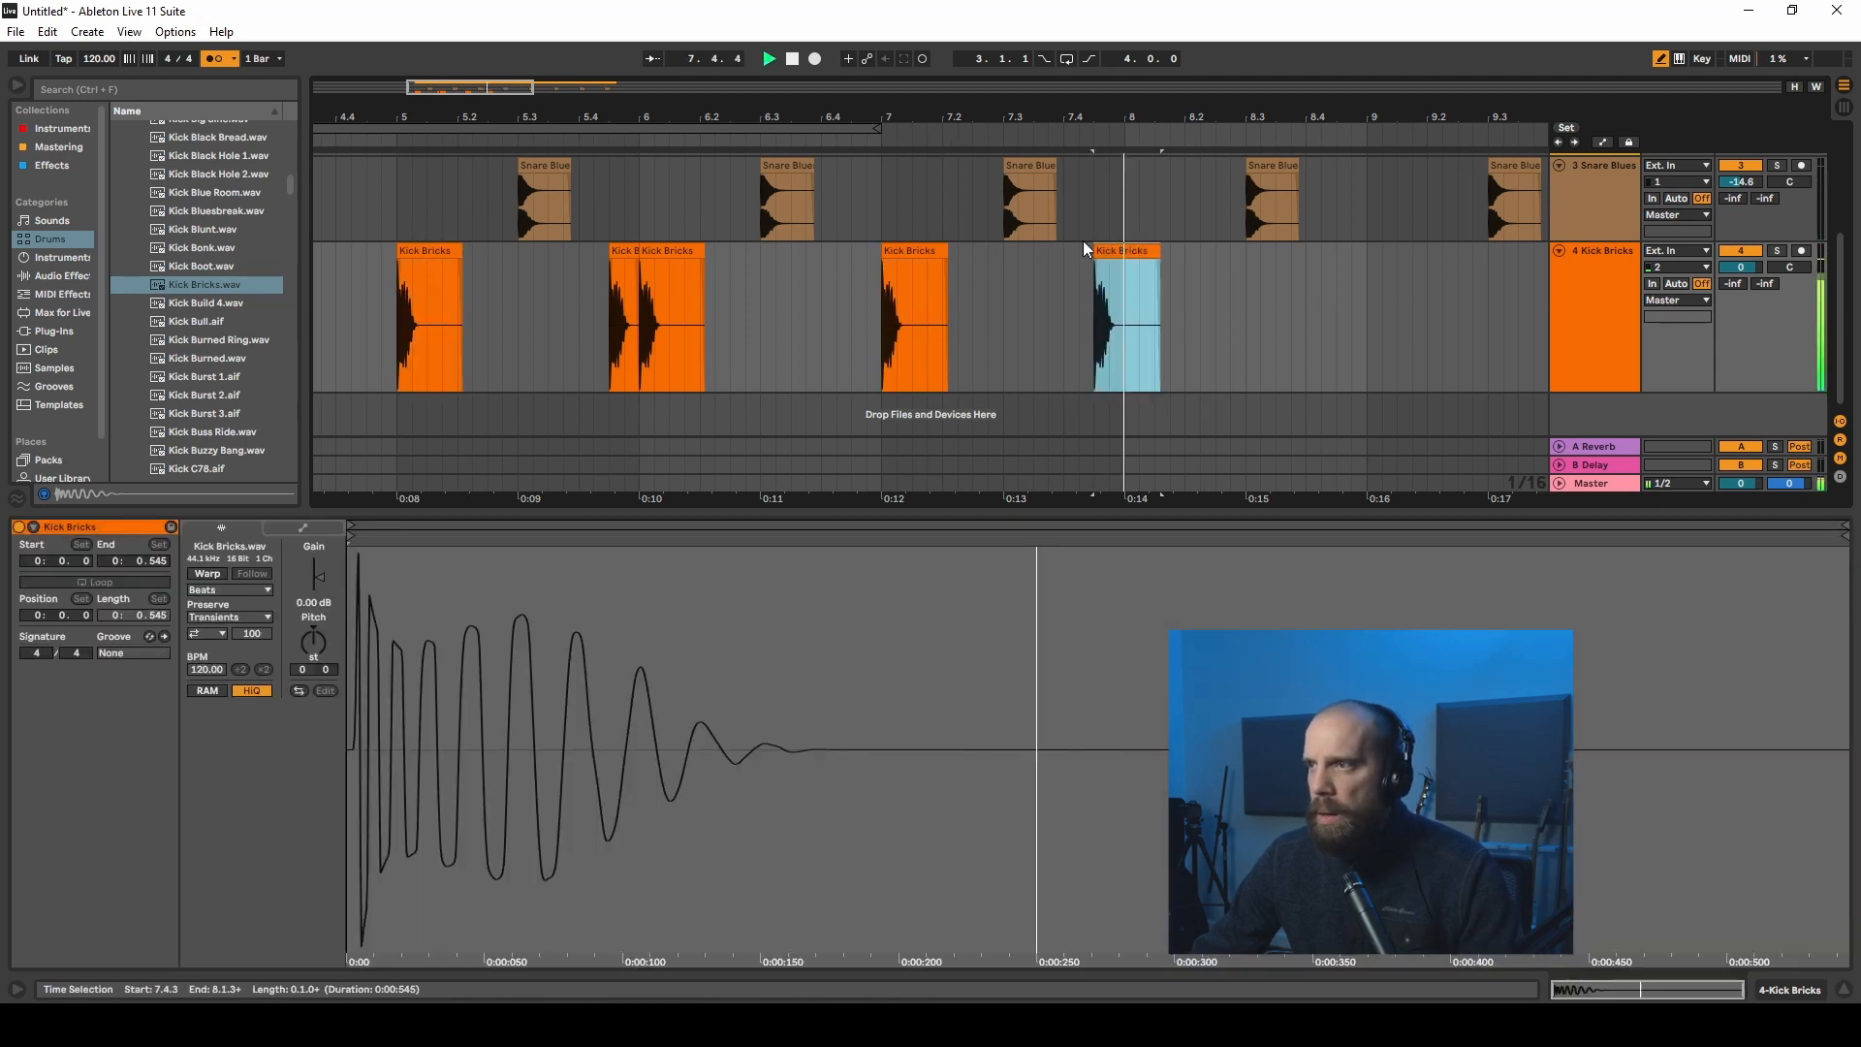
key("space")
left_click(1084, 248)
key("space")
key("space")
Step: Copy the kick clip to bar 8 beat 2 and to 9.1.1, checking the rhythm in playback
left_click_drag(1122, 250, 1394, 253)
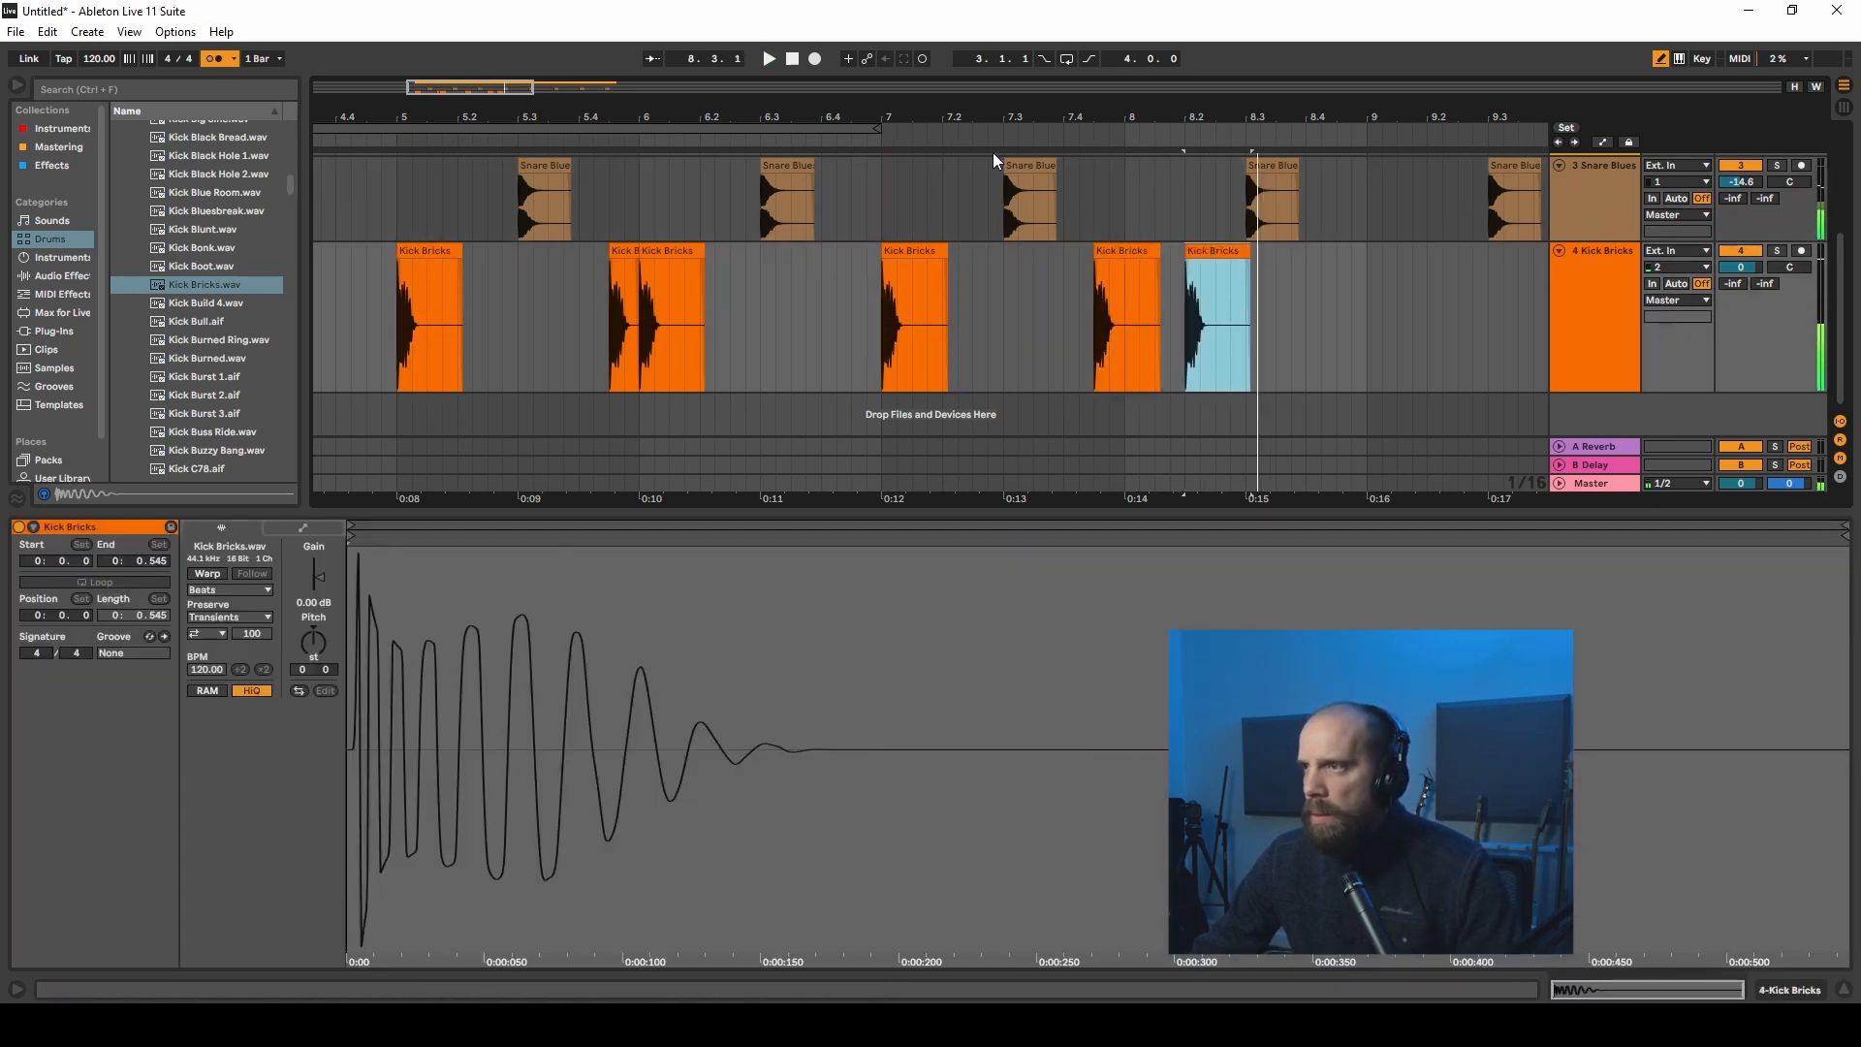
left_click(990, 194)
key("space")
key("space")
key("space")
key("space")
key("space")
key("space")
scroll(1371, 299, "down", 2)
scroll(762, 299, "right", 3)
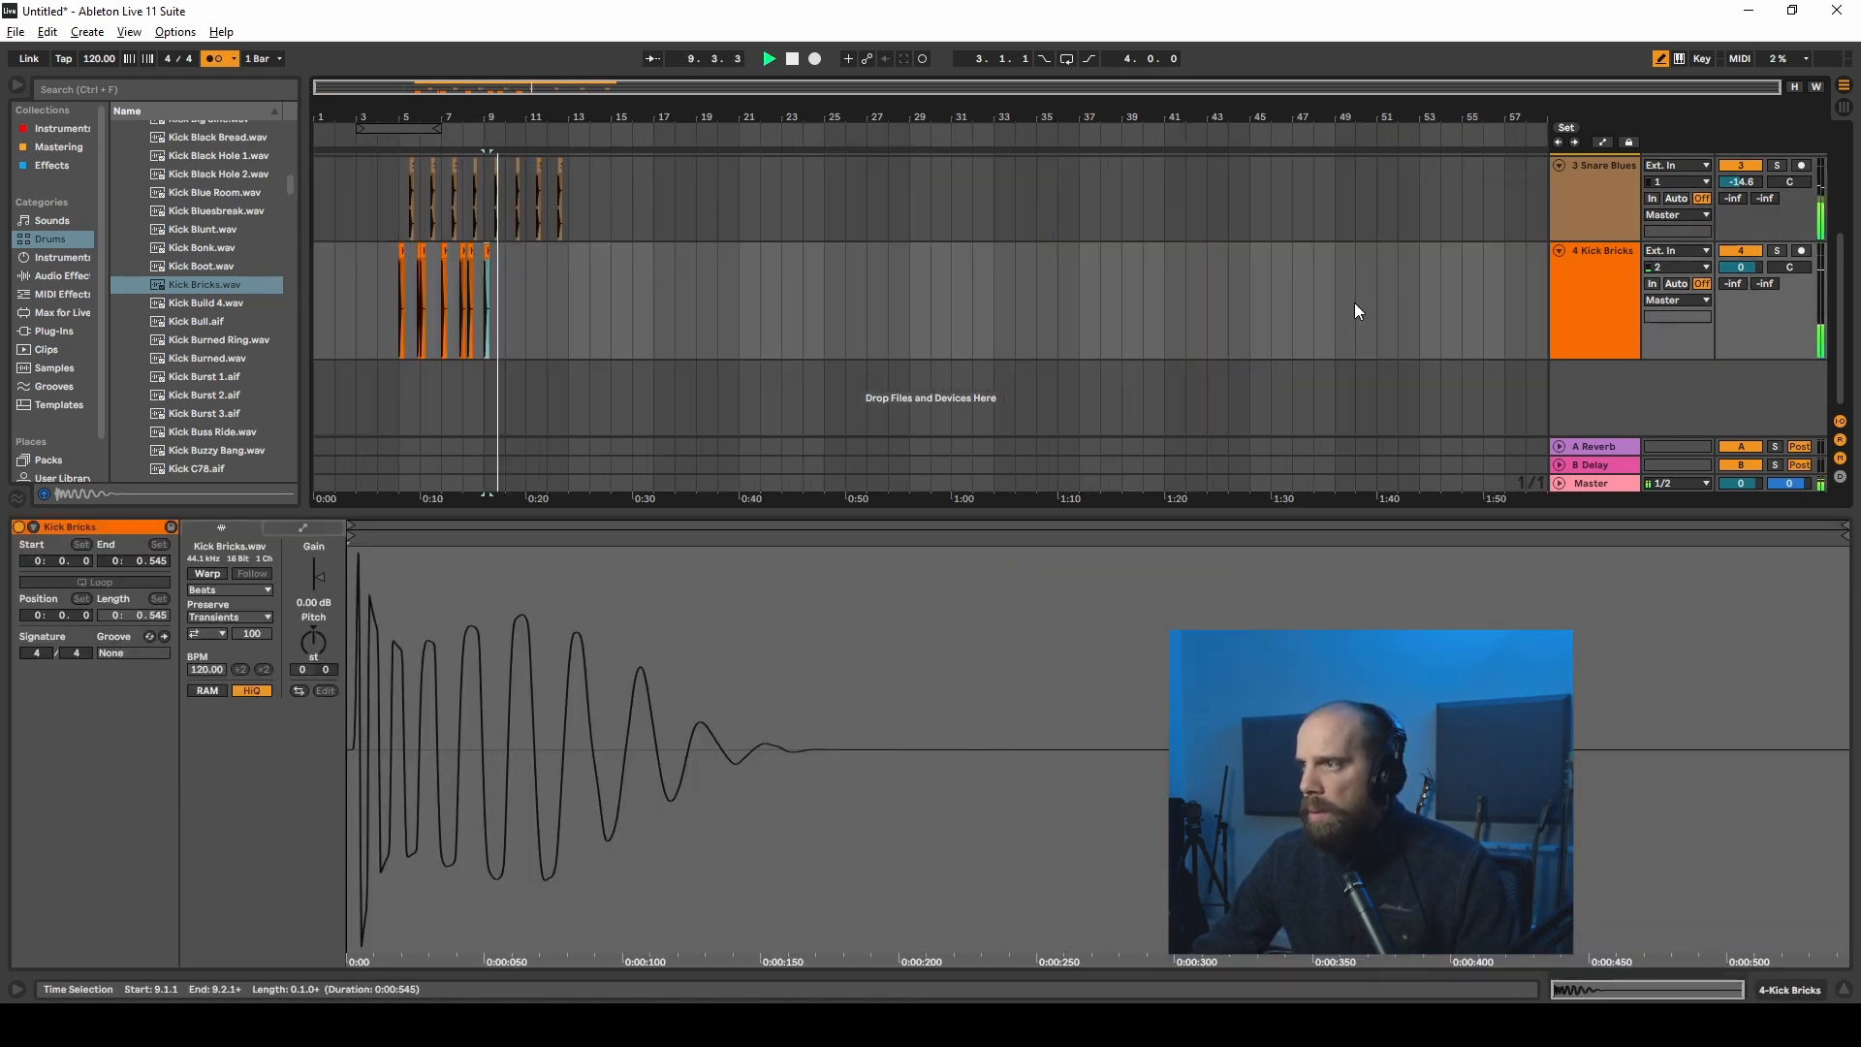
Step: Copy the kick to the start of bars 10 and 11, and set the kick track to -9.8 dB and the snare track to -15.8 dB
scroll(758, 289, "left", 3)
left_click_drag(878, 256, 1084, 247)
left_click(842, 291)
key("space")
left_click_drag(1742, 266, 1745, 274)
left_click(438, 204)
key("space")
key("space")
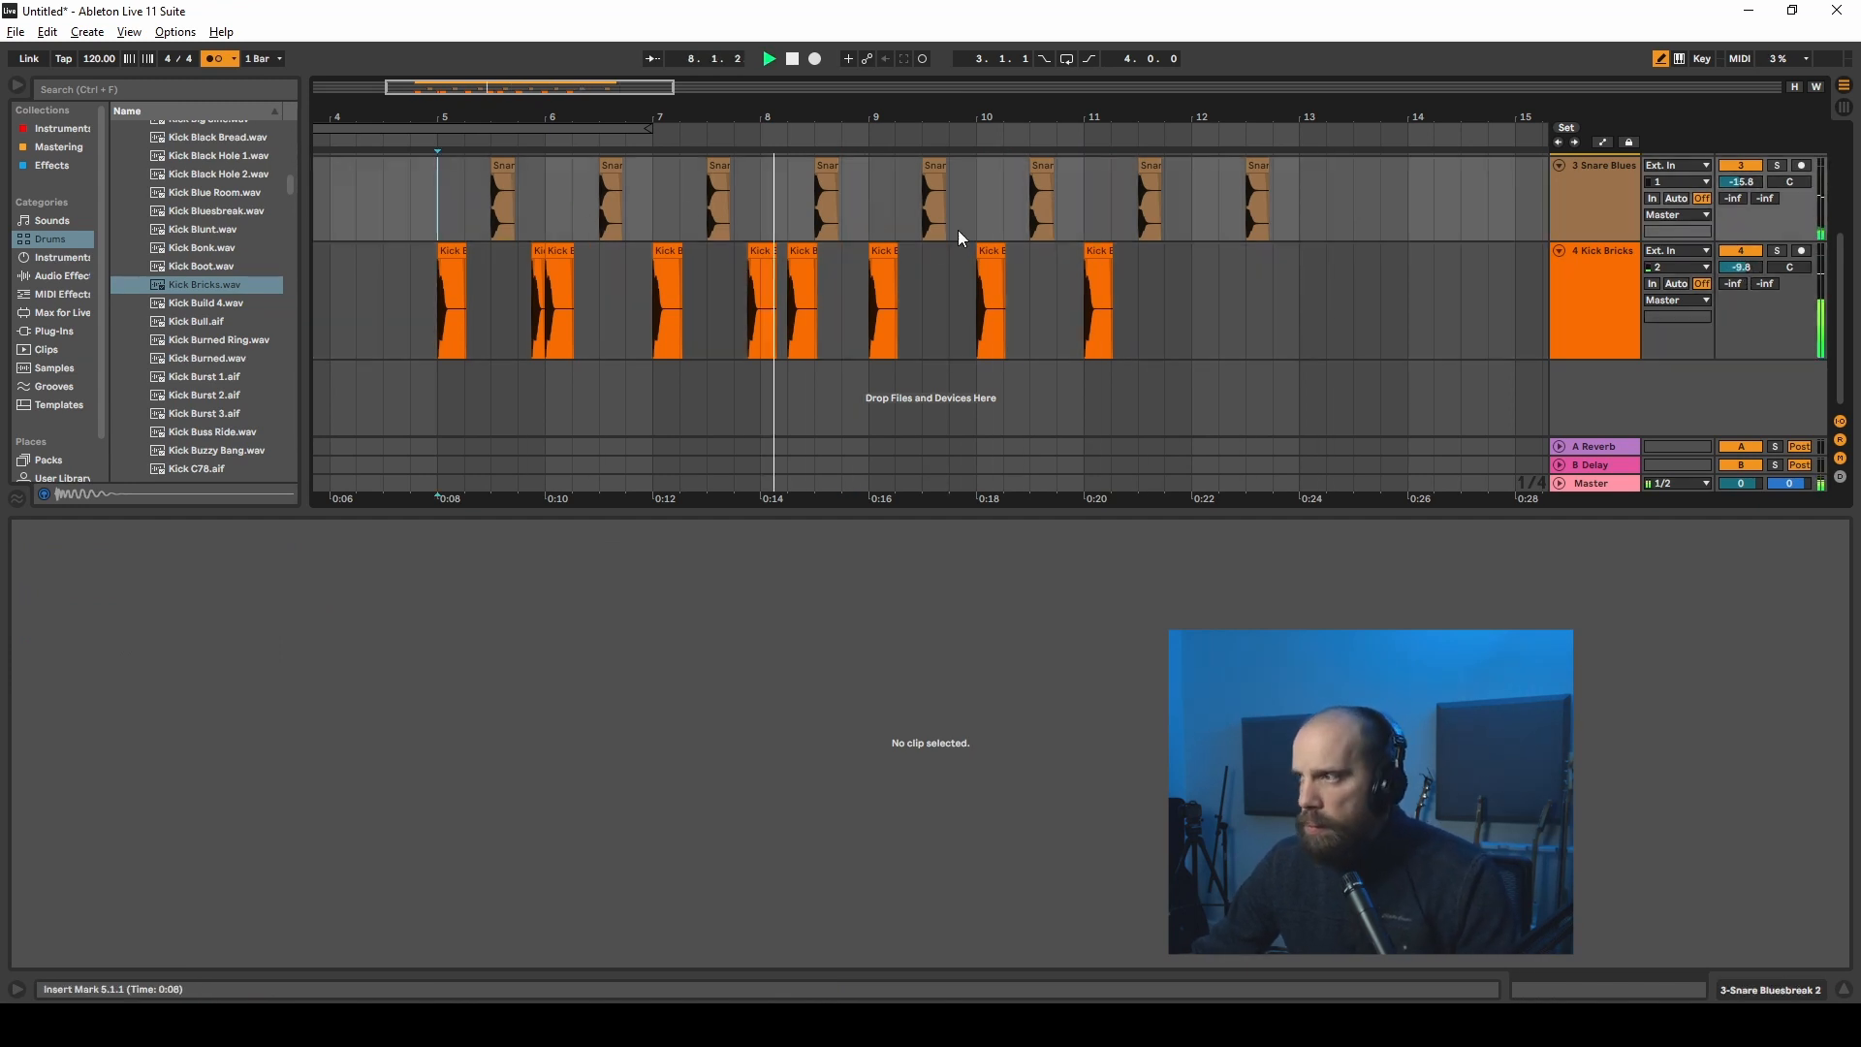
Step: Add kick copies just before bar 11, at 10.4.3, and at 12.1.1, and stop playback
scroll(968, 298, "up", 1)
left_click_drag(538, 250, 1207, 250)
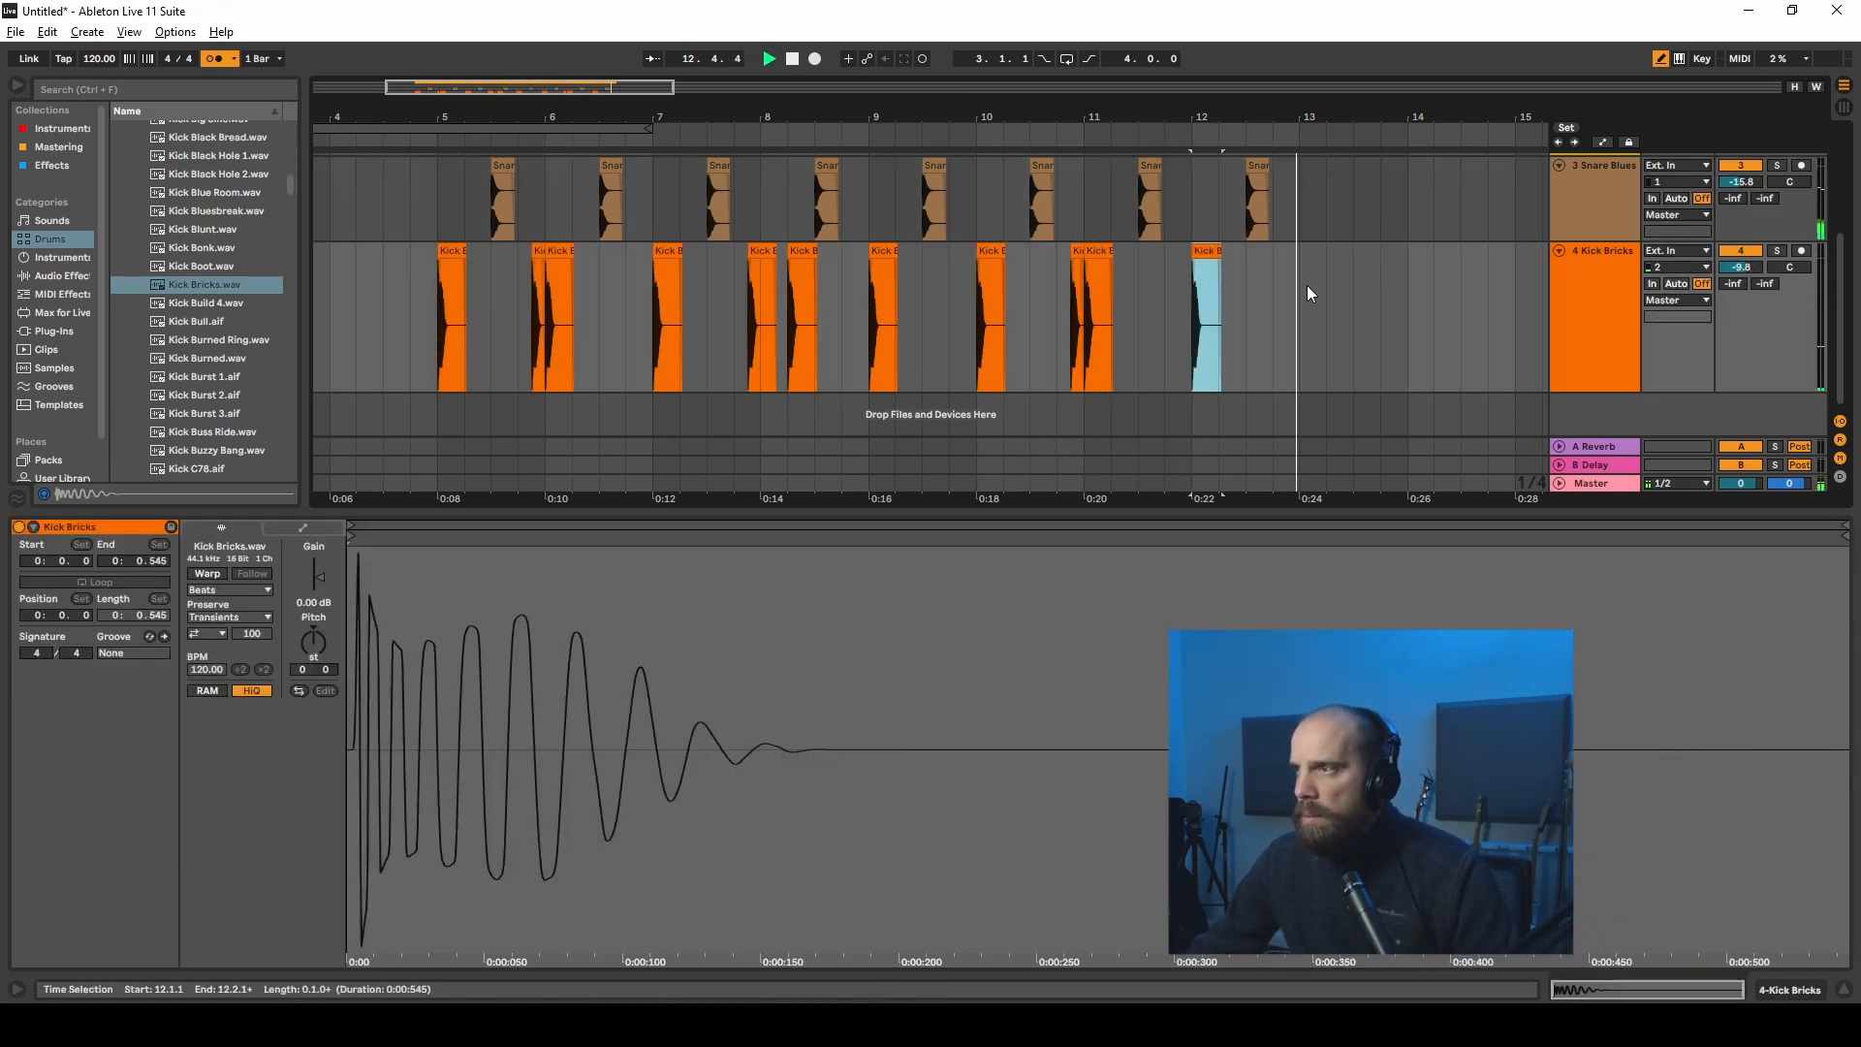
scroll(1029, 357, "down", 2)
key("space")
Step: Close the Kick samples, open the Shaker samples and audition the hard and soft Shake Maracas sounds
scroll(206, 211, "up", 5)
left_click(130, 278)
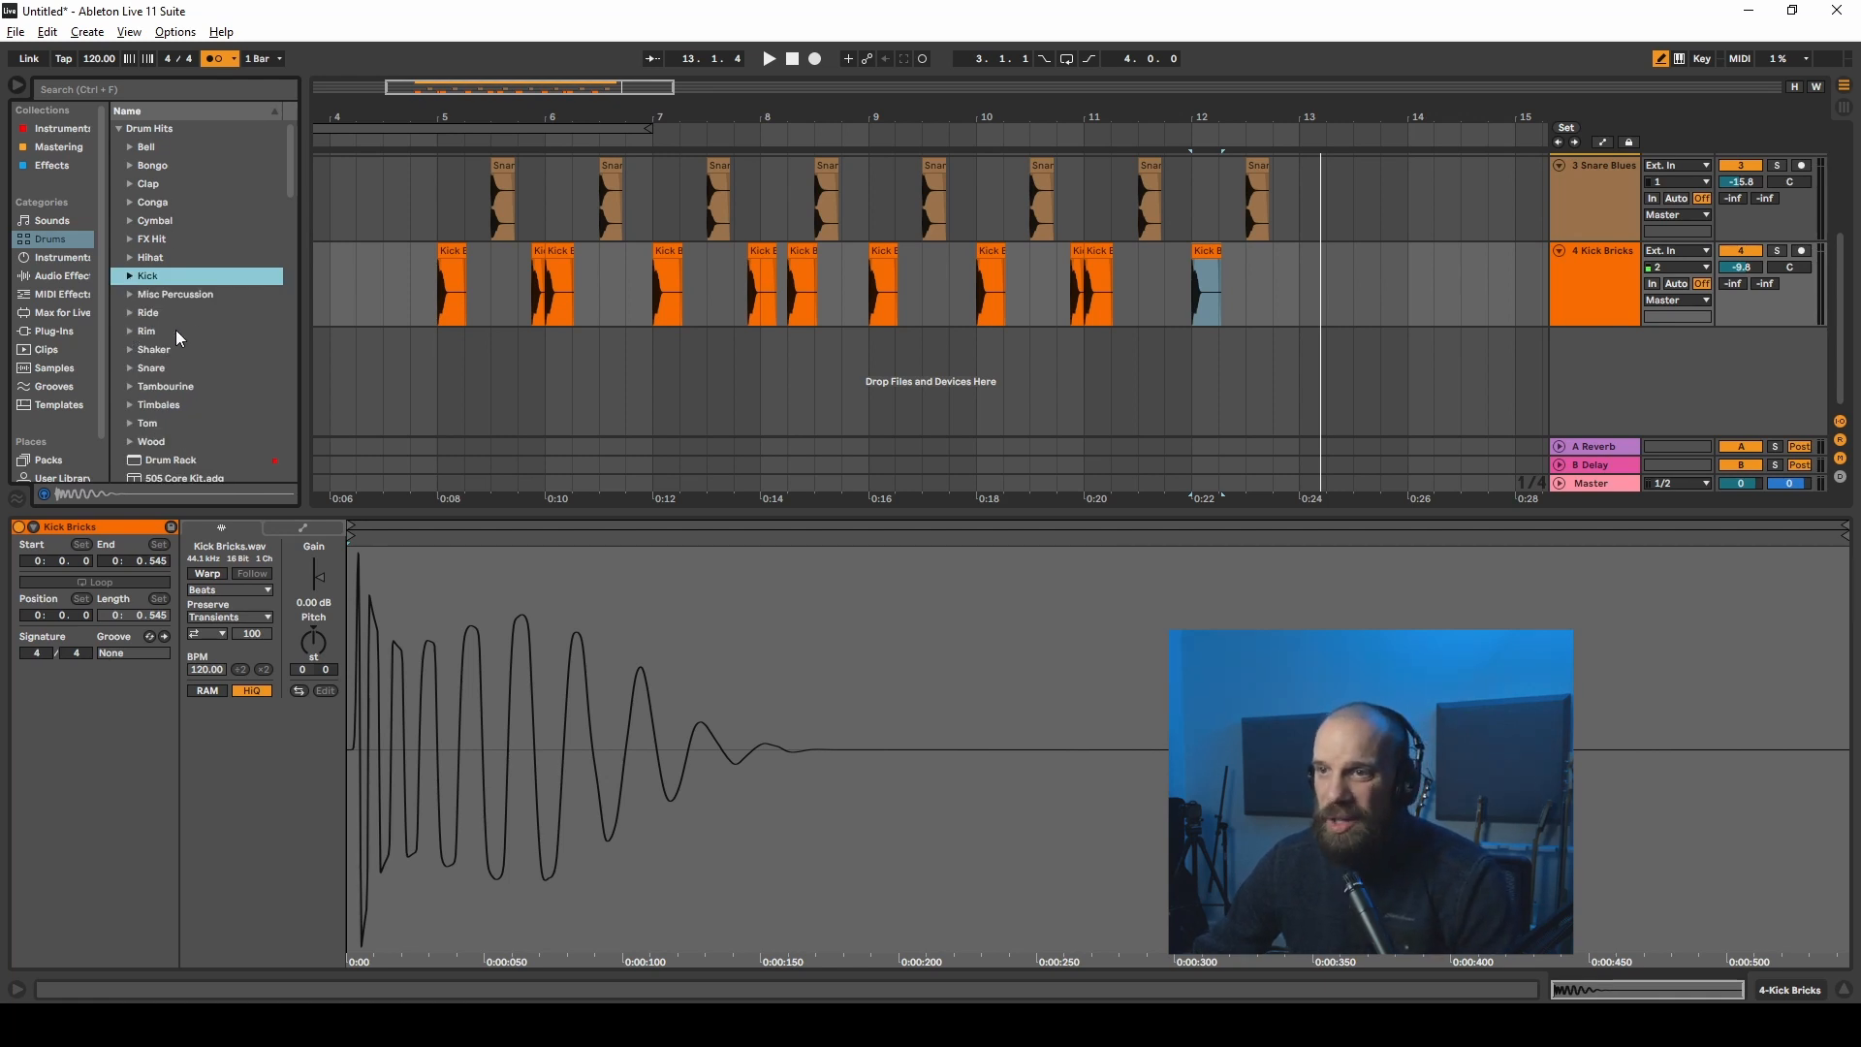
left_click(130, 349)
scroll(268, 345, "down", 3)
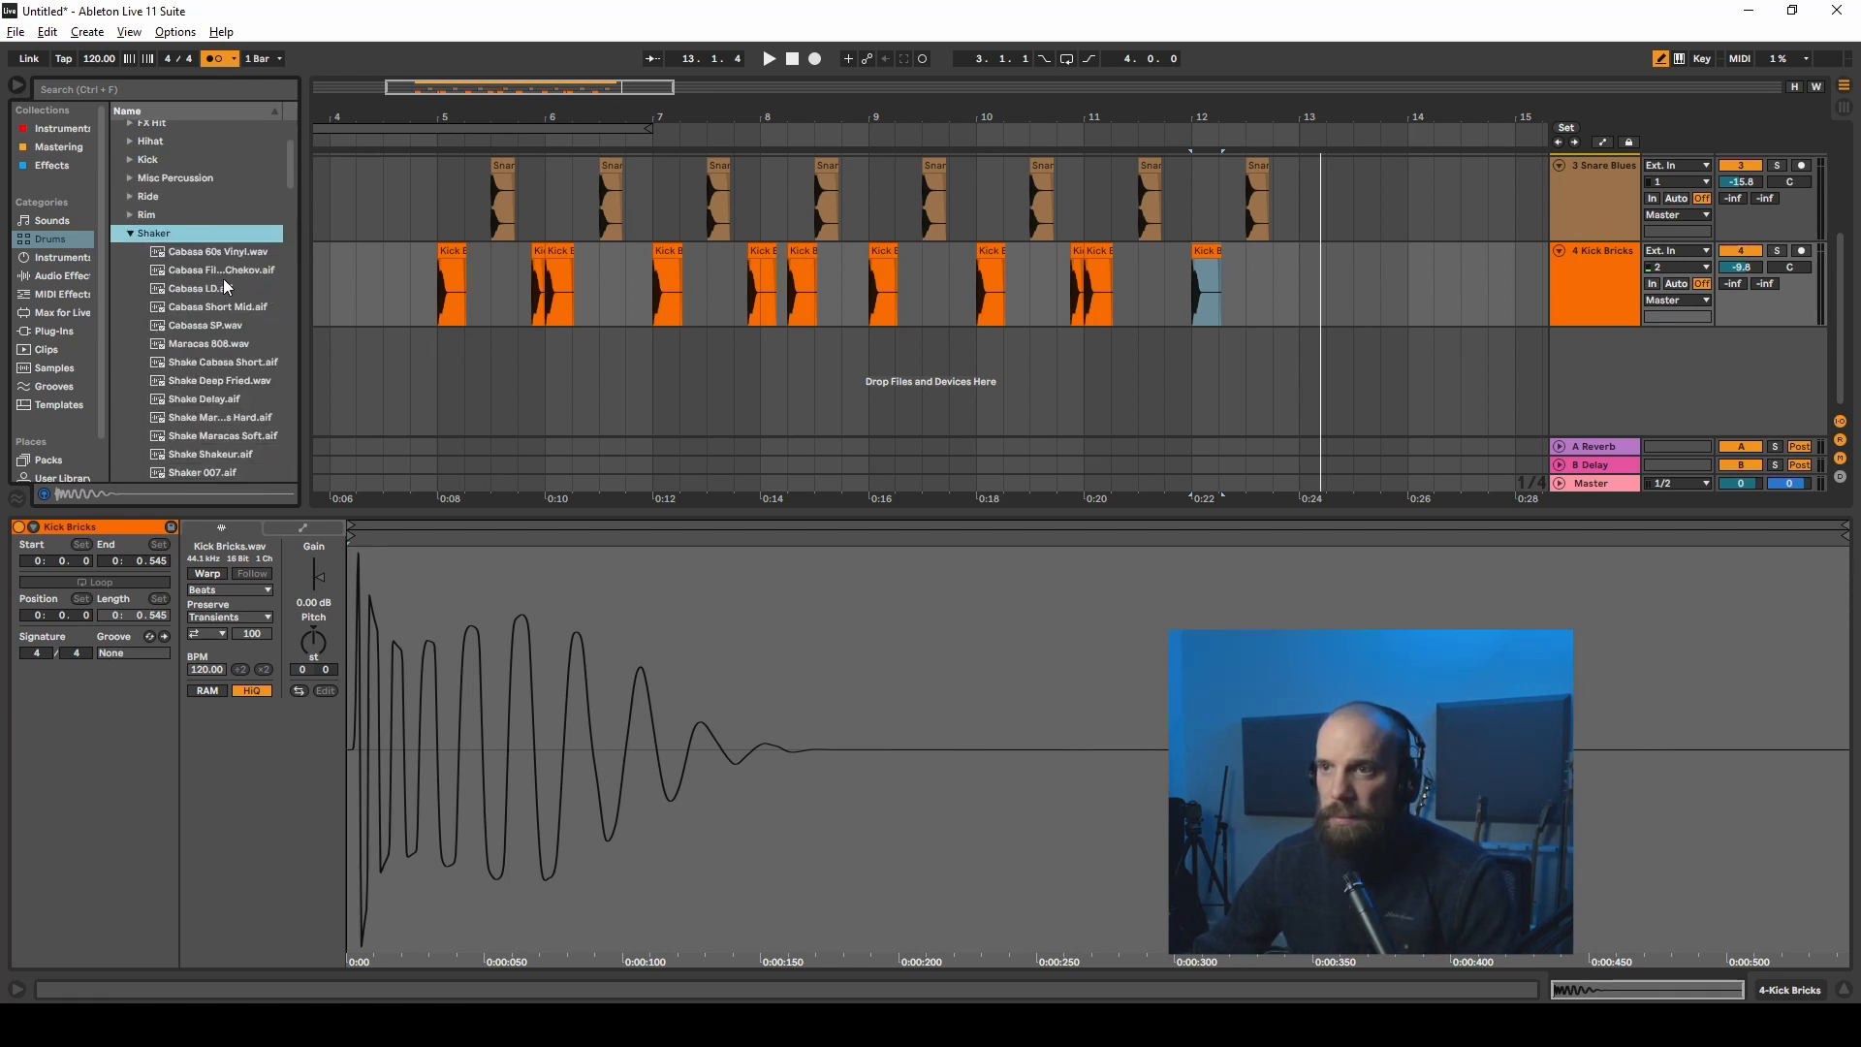
left_click(177, 415)
left_click(181, 442)
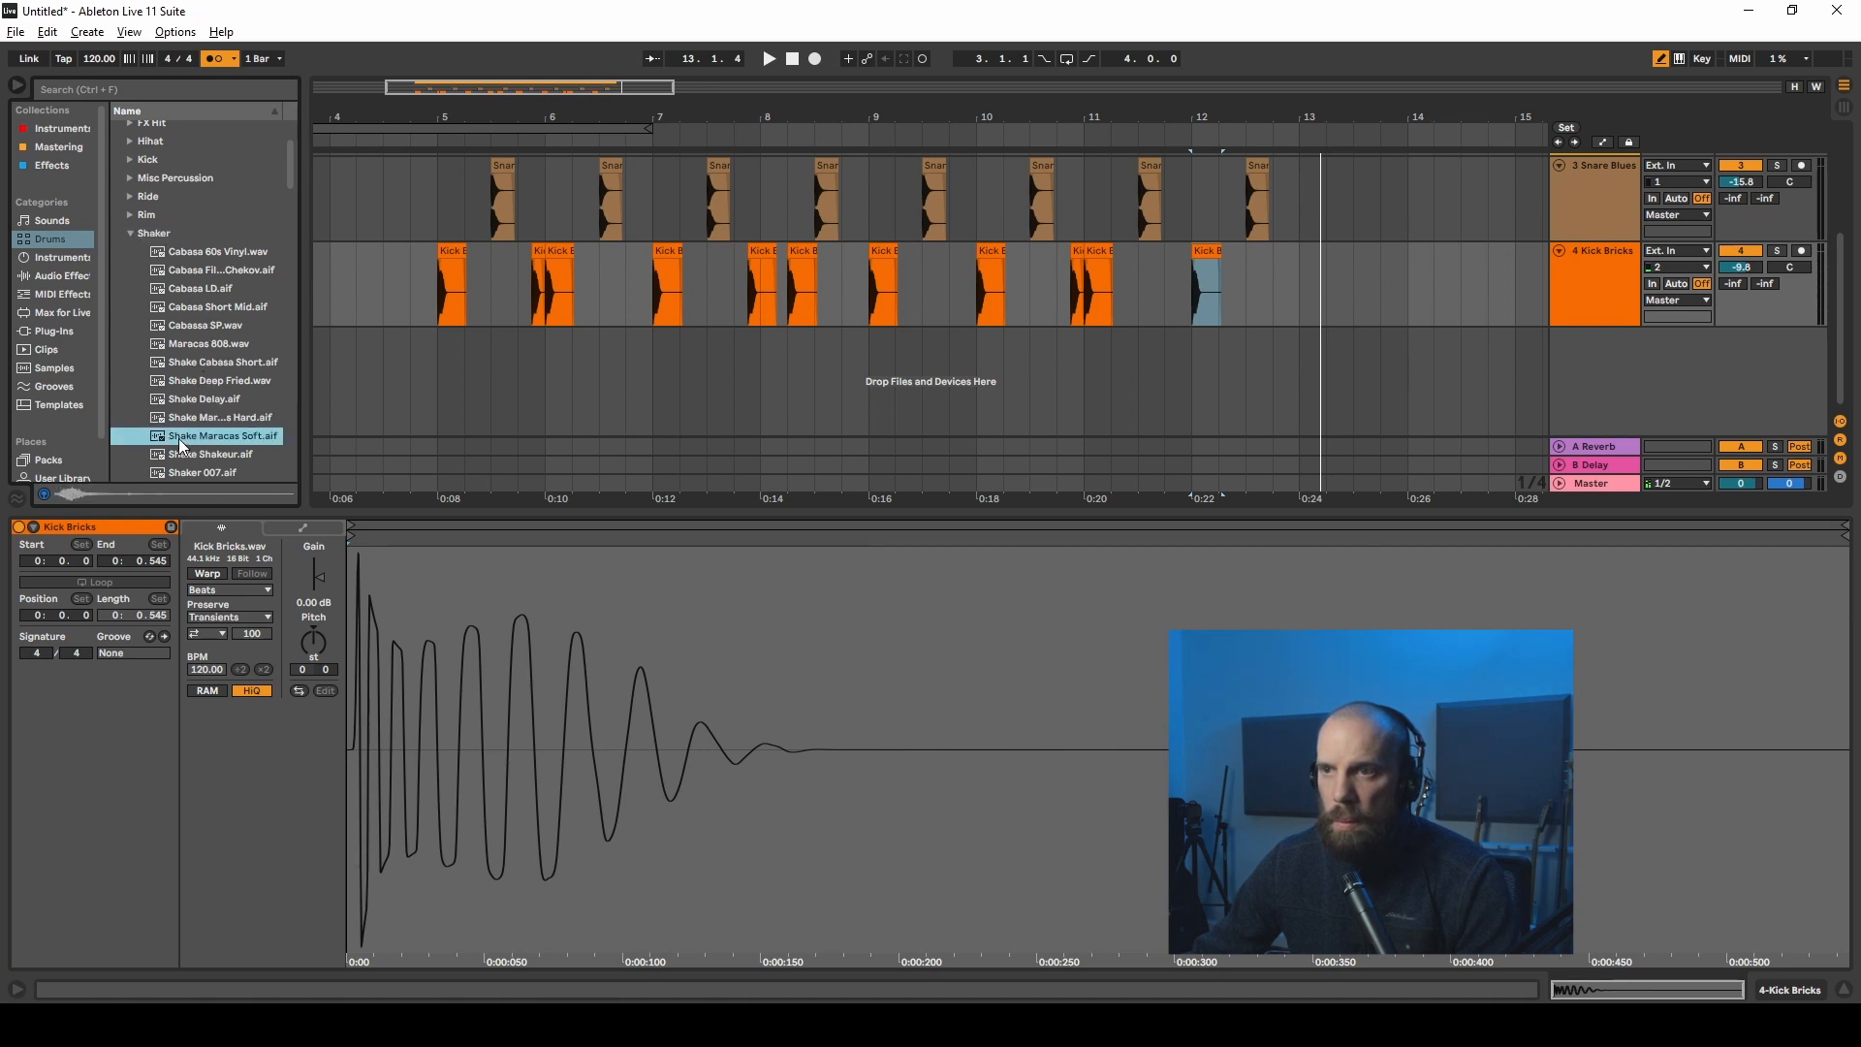
Step: Place Shake Maracas Soft at 5.1.1 on a new audio track and copy it to beat 2 of bar 5
left_click_drag(178, 436, 446, 393)
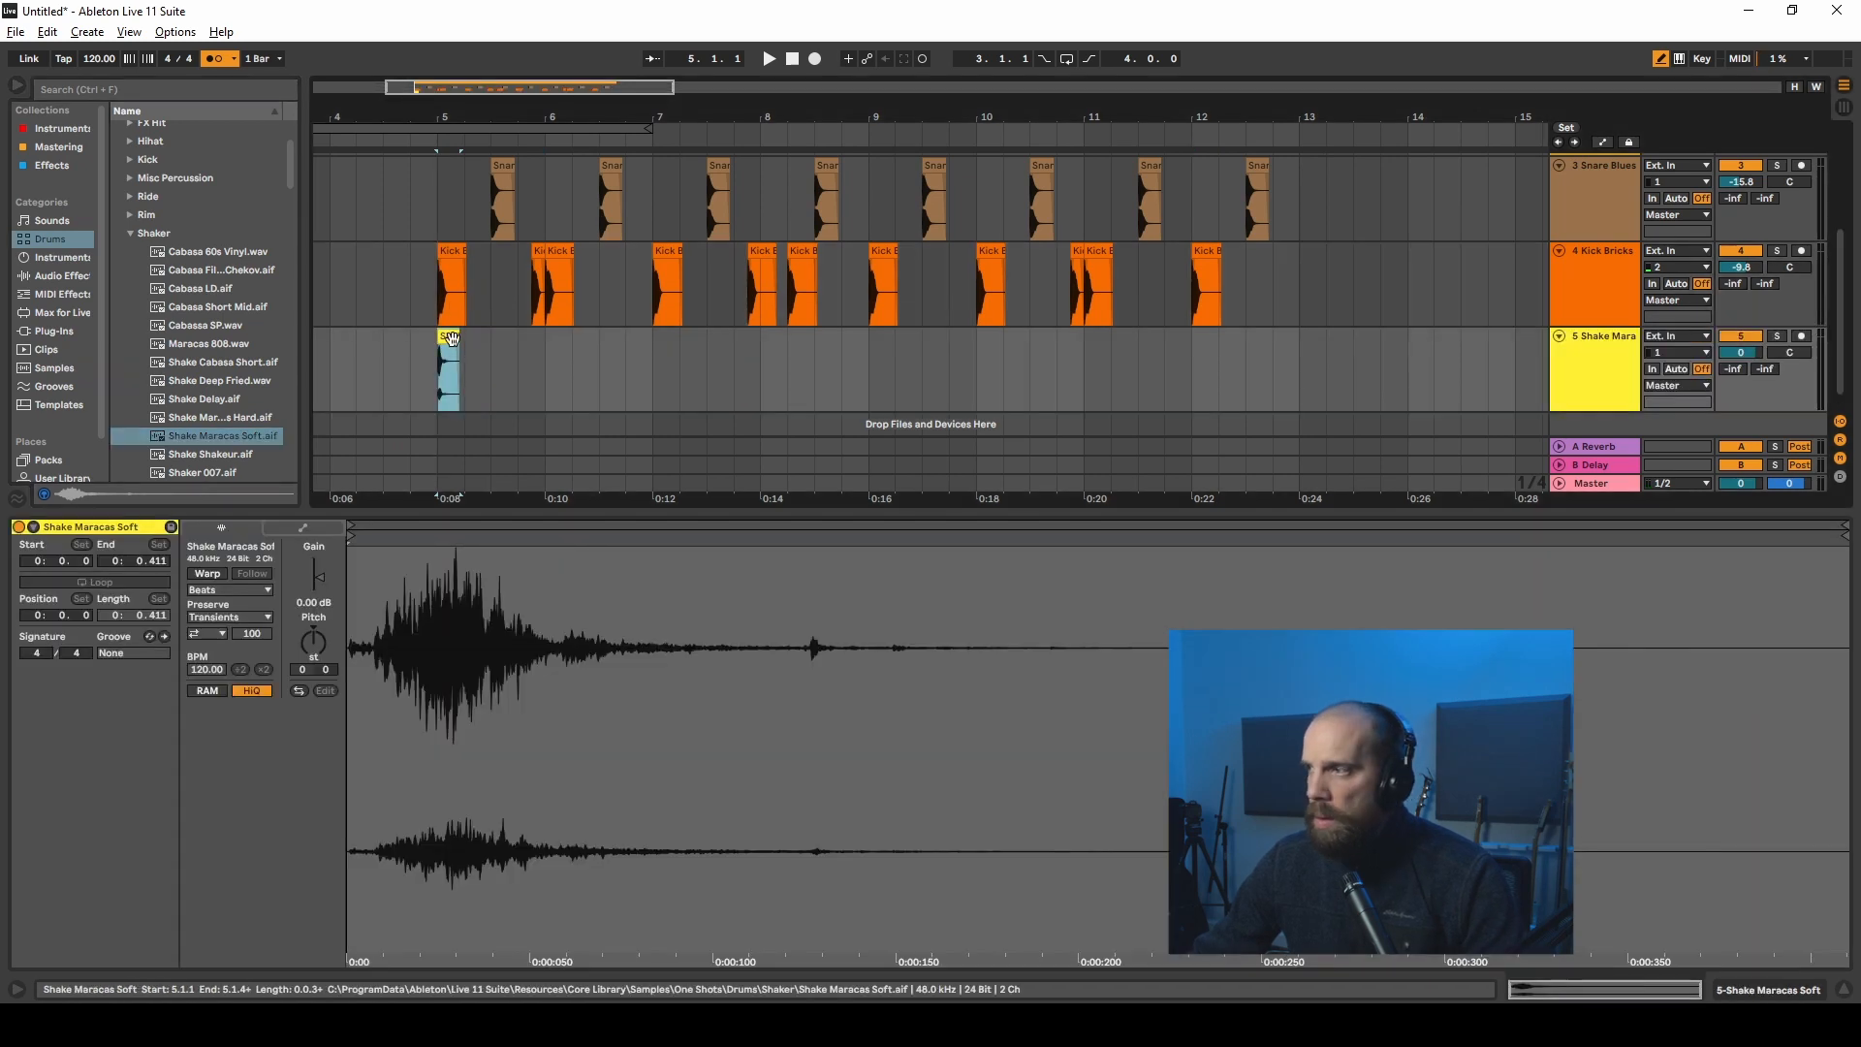
left_click_drag(449, 340, 489, 342)
key("space")
Step: Lower the shaker track's volume to -16.2 dB and pan it to 35R, checking it in playback
left_click(442, 323)
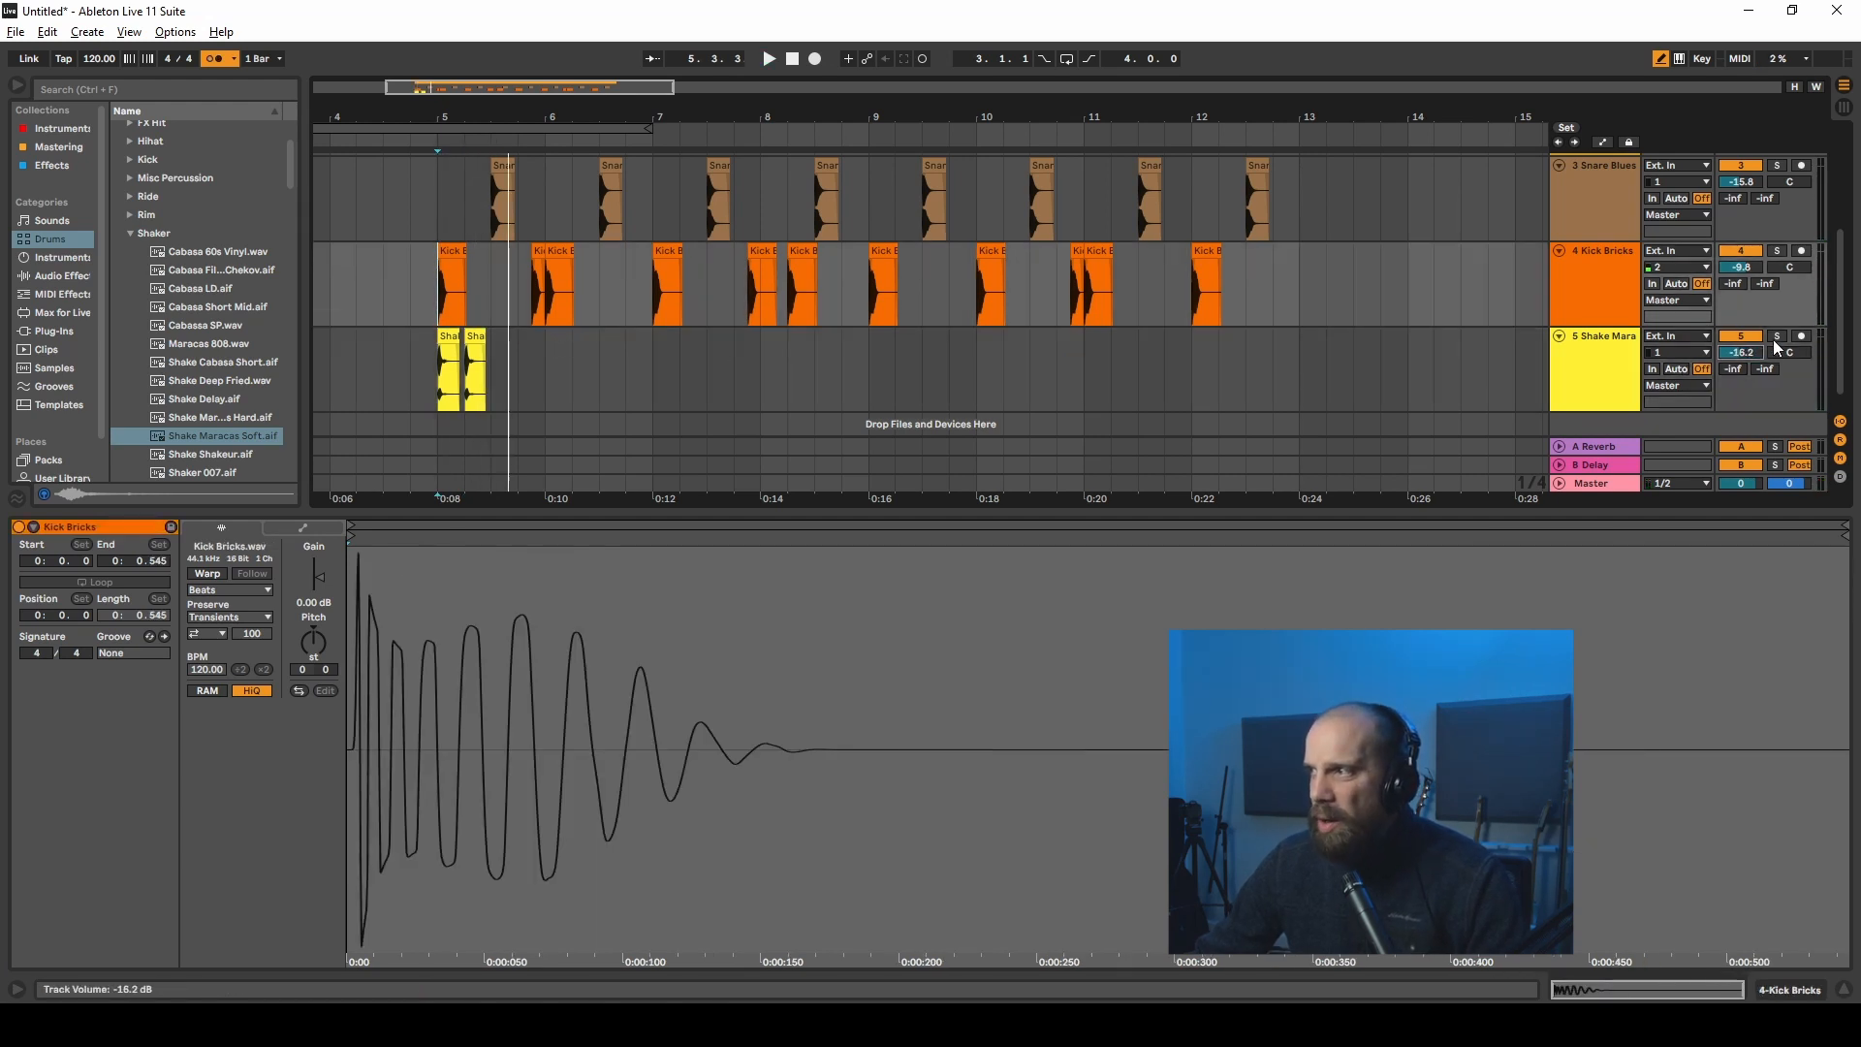
left_click_drag(1798, 360, 1797, 355)
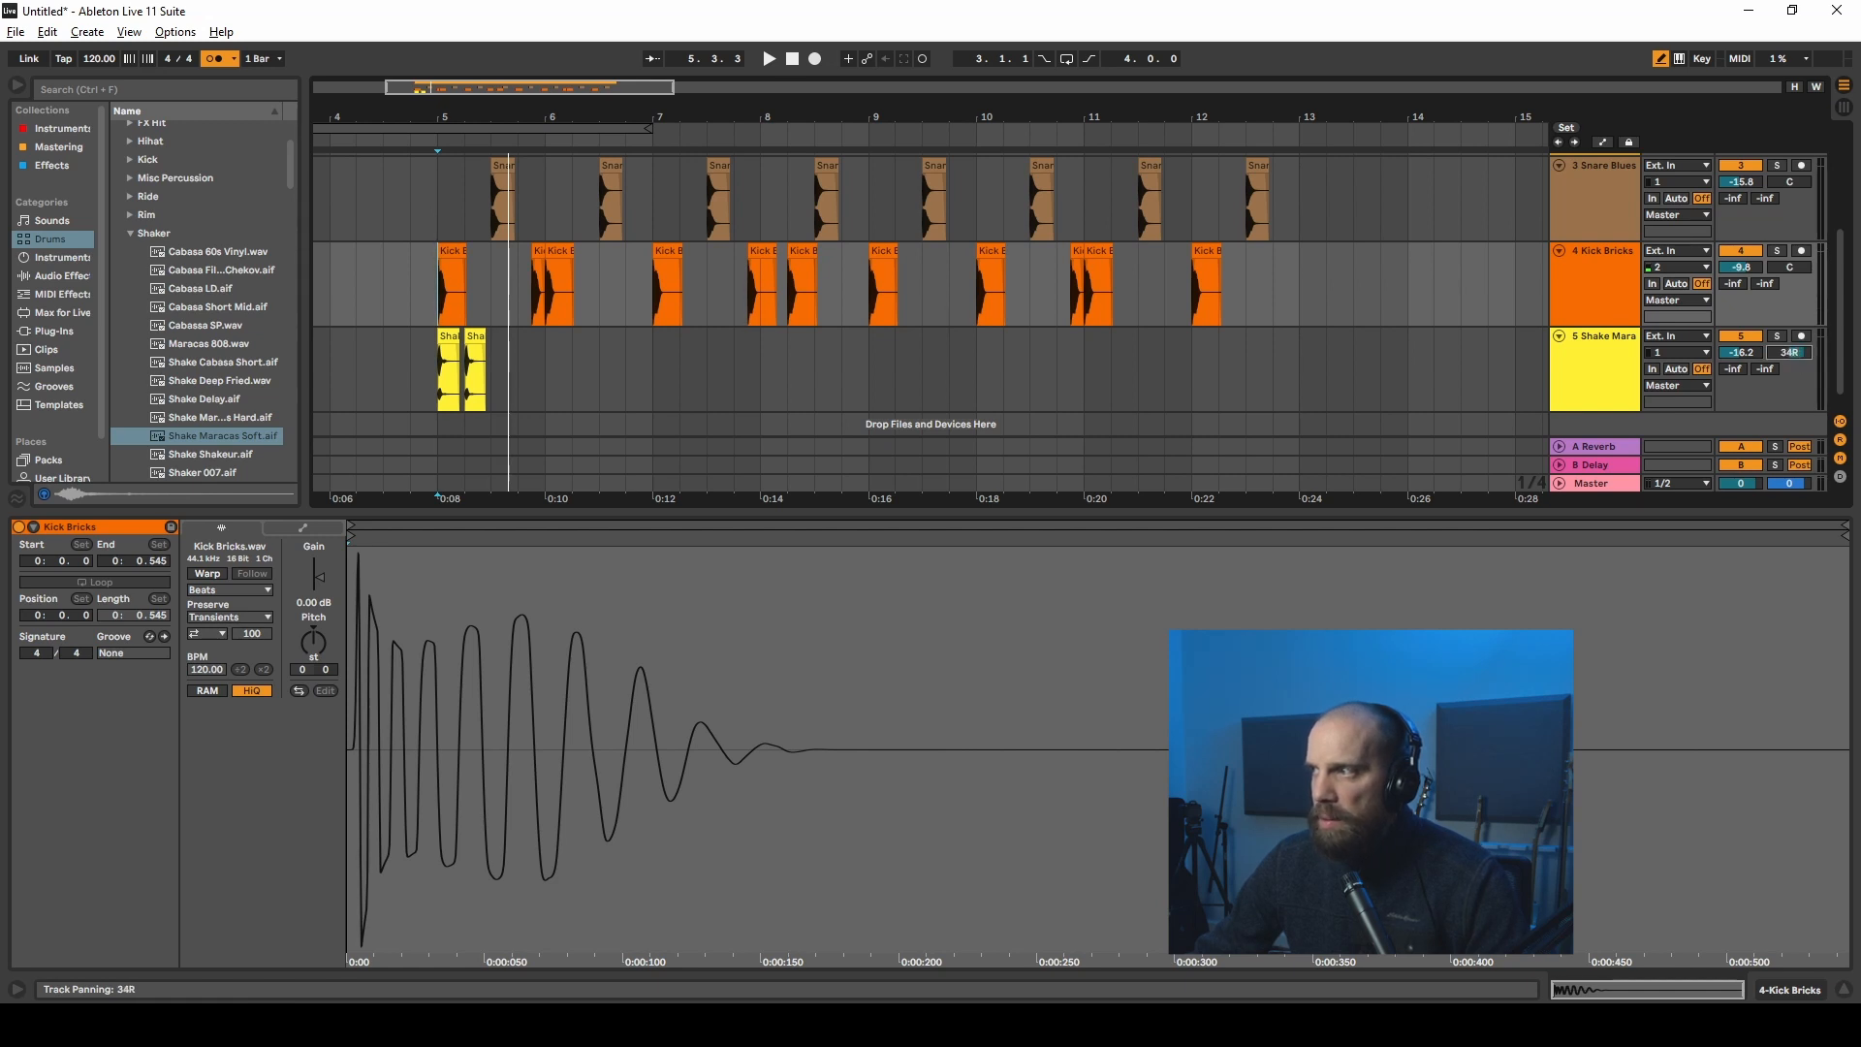
key("space")
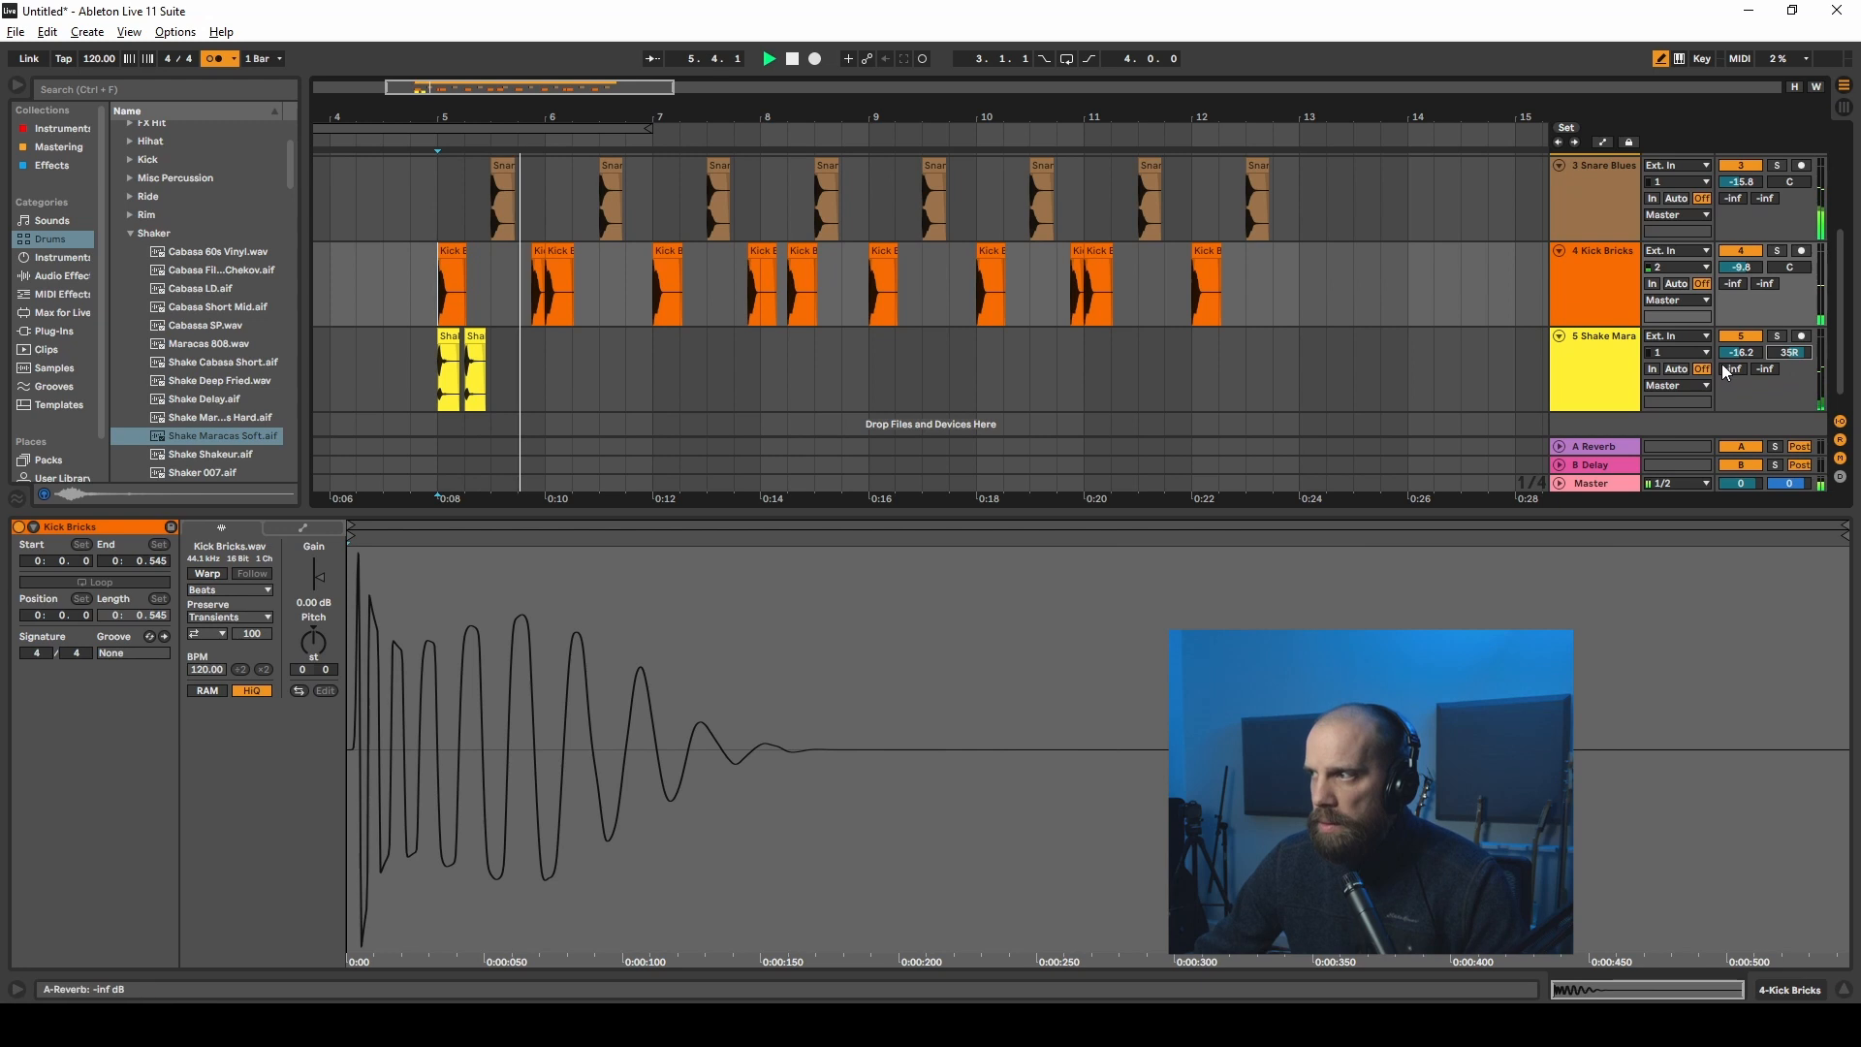
key("space")
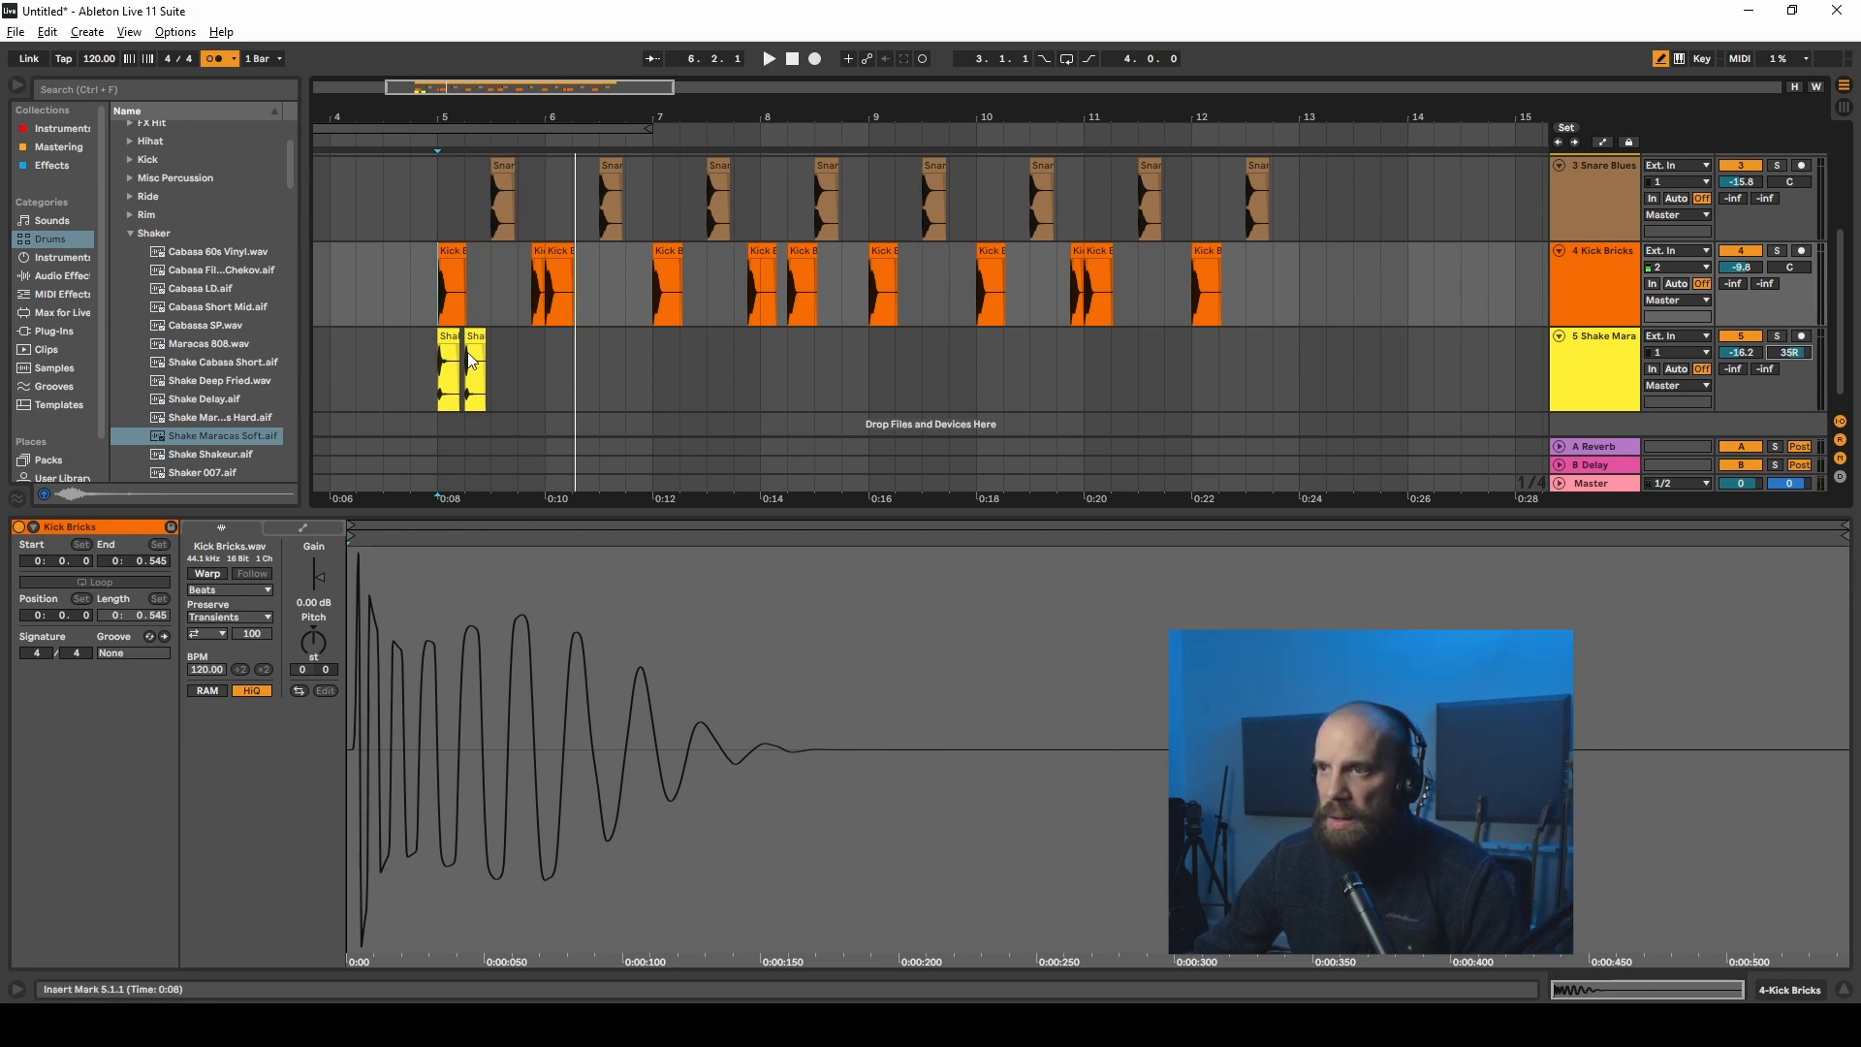
Step: Duplicate the two shaker hits of bar 5 repeatedly so they fill every beat through the end of bar 12
left_click_drag(439, 378, 493, 374)
key("ctrl+d")
key("ctrl+d")
key("ctrl+d")
key("ctrl+d")
key("ctrl+d")
key("ctrl+d")
key("ctrl+d")
key("ctrl+d")
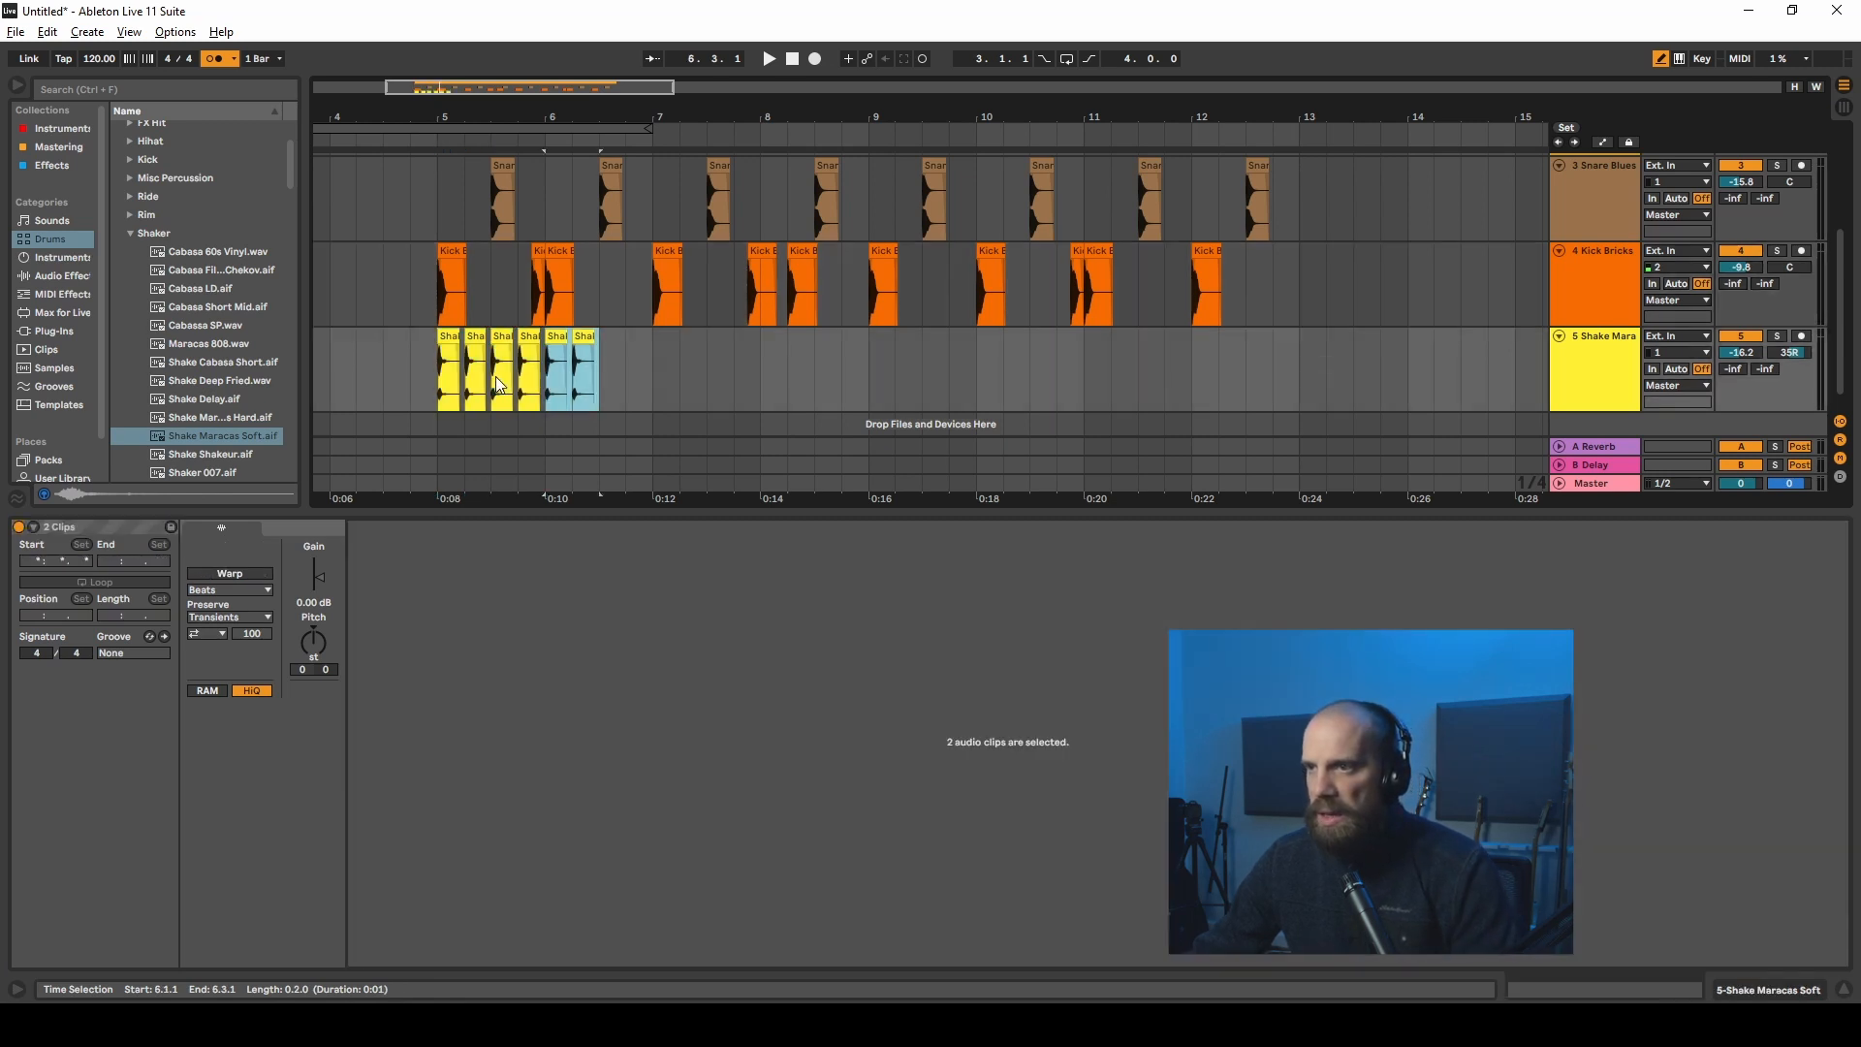
key("ctrl+d")
key("ctrl+d")
key("ctrl+d")
key("ctrl+d")
key("ctrl+d")
key("ctrl+d")
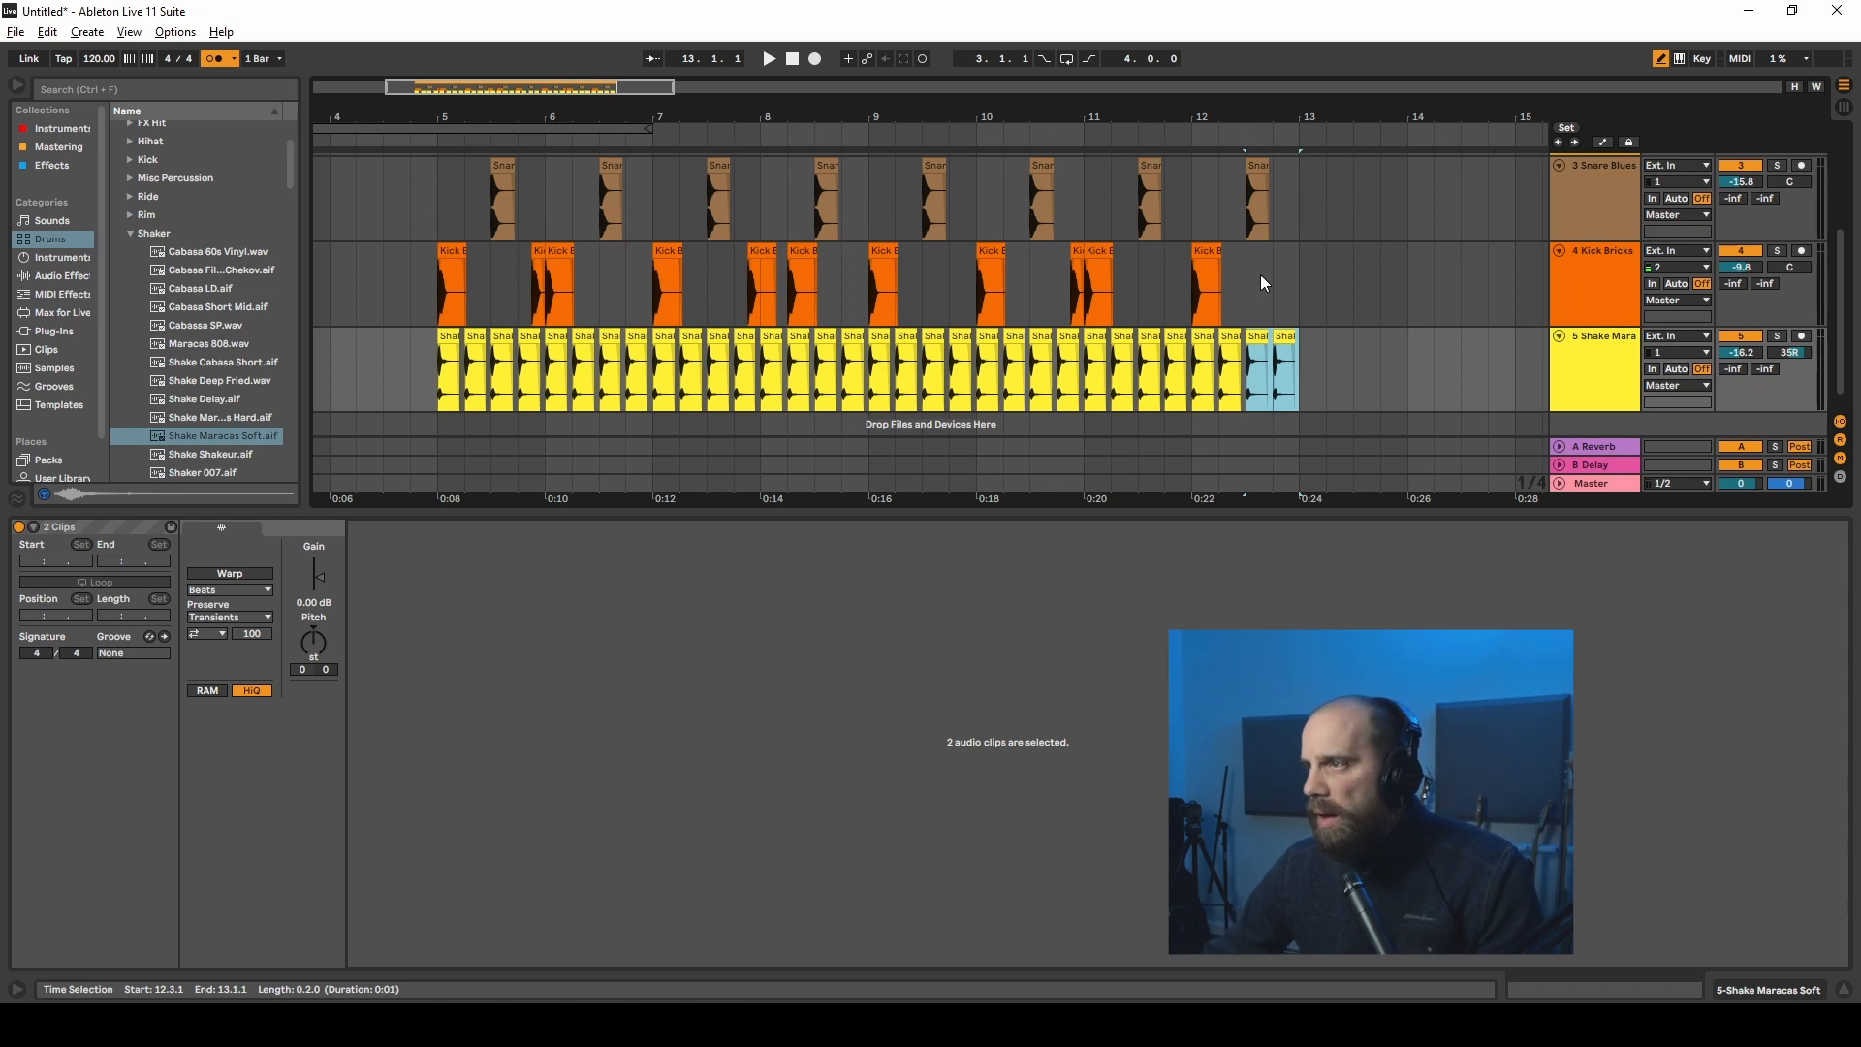
Step: Play the full drum pattern from bar 5 and lower the shaker track's volume to -19.2 dB
left_click(438, 194)
key("space")
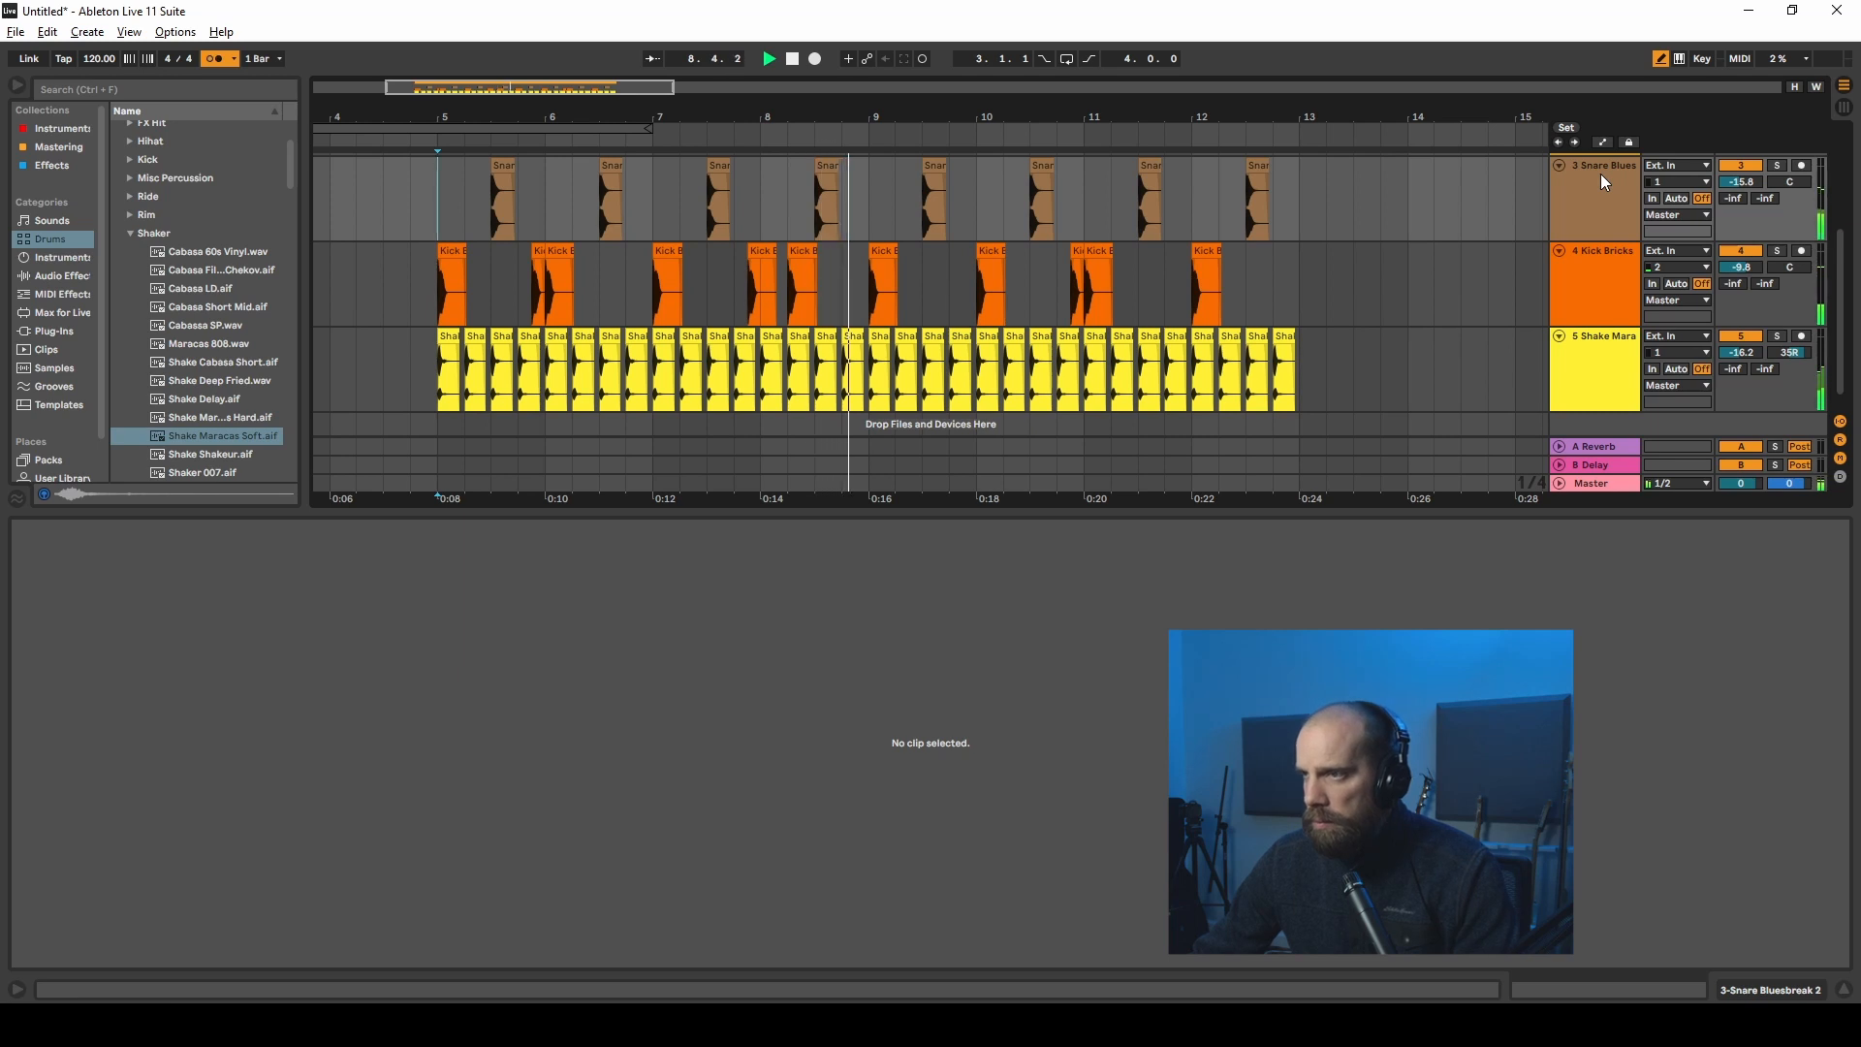
left_click_drag(1741, 352, 1741, 377)
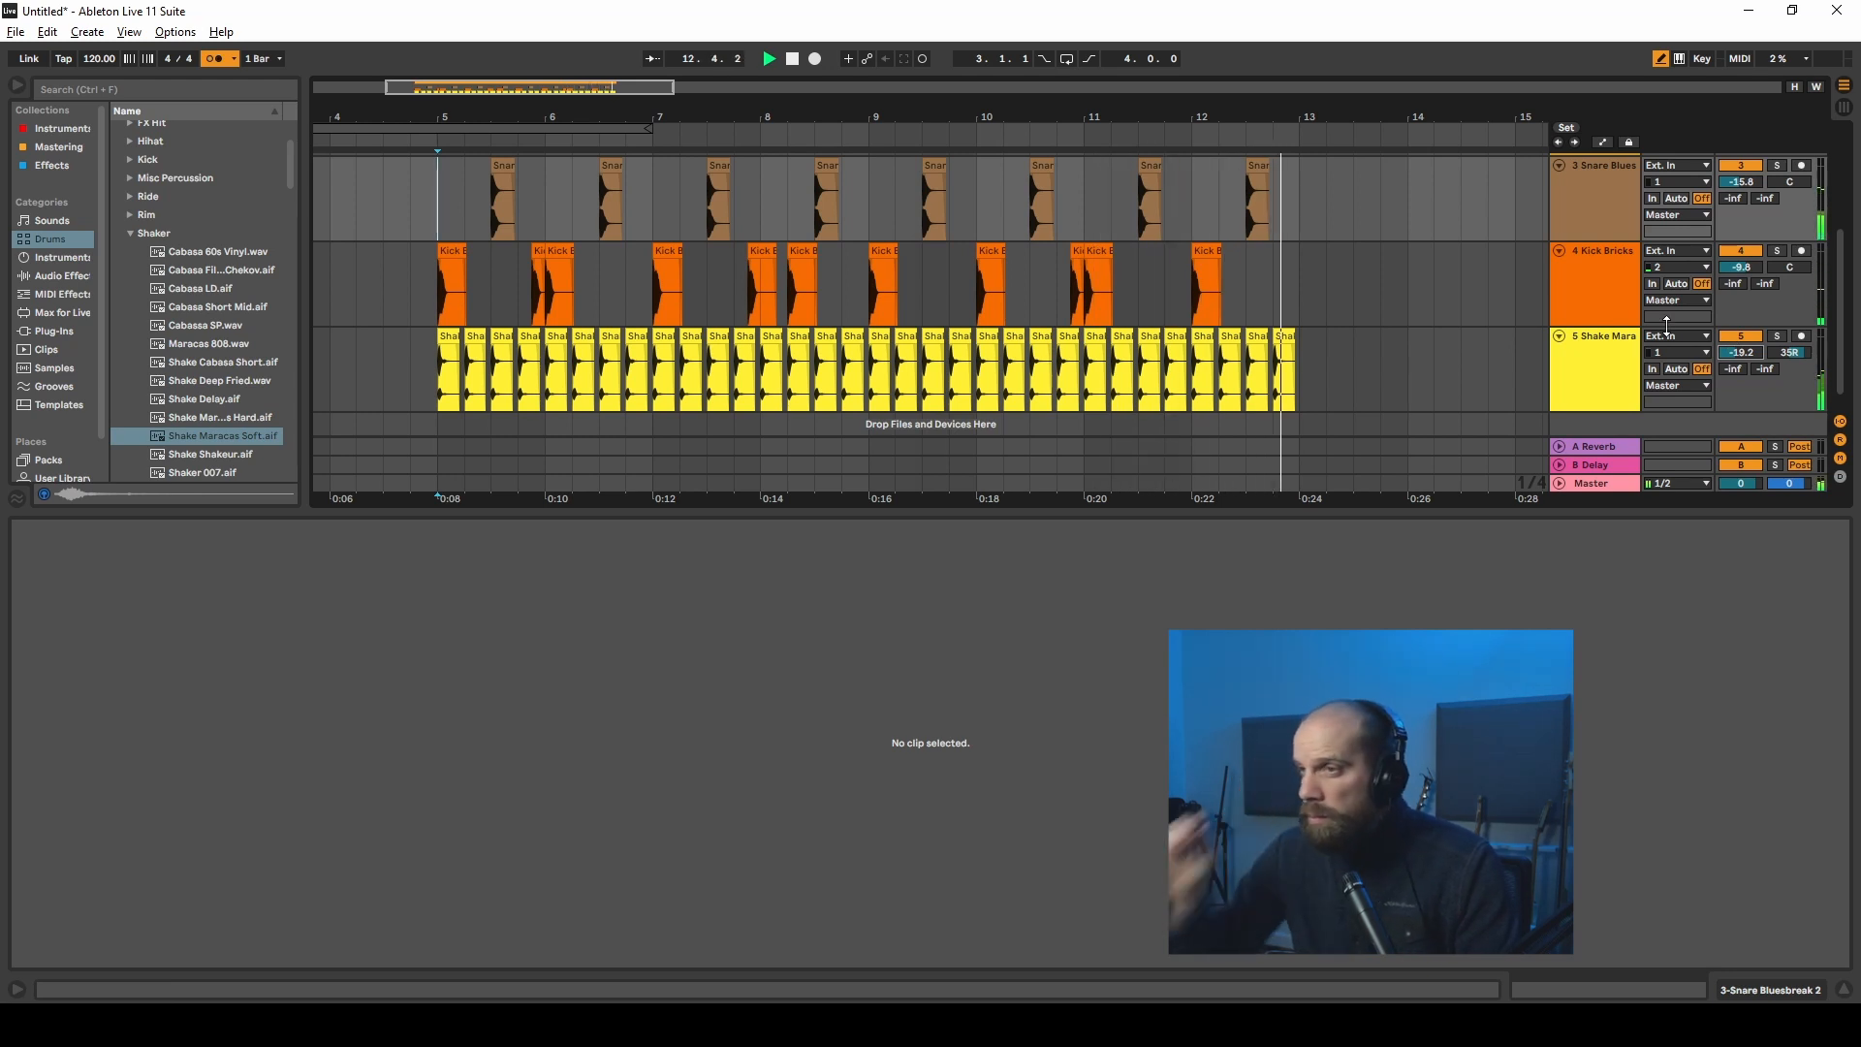
key("space")
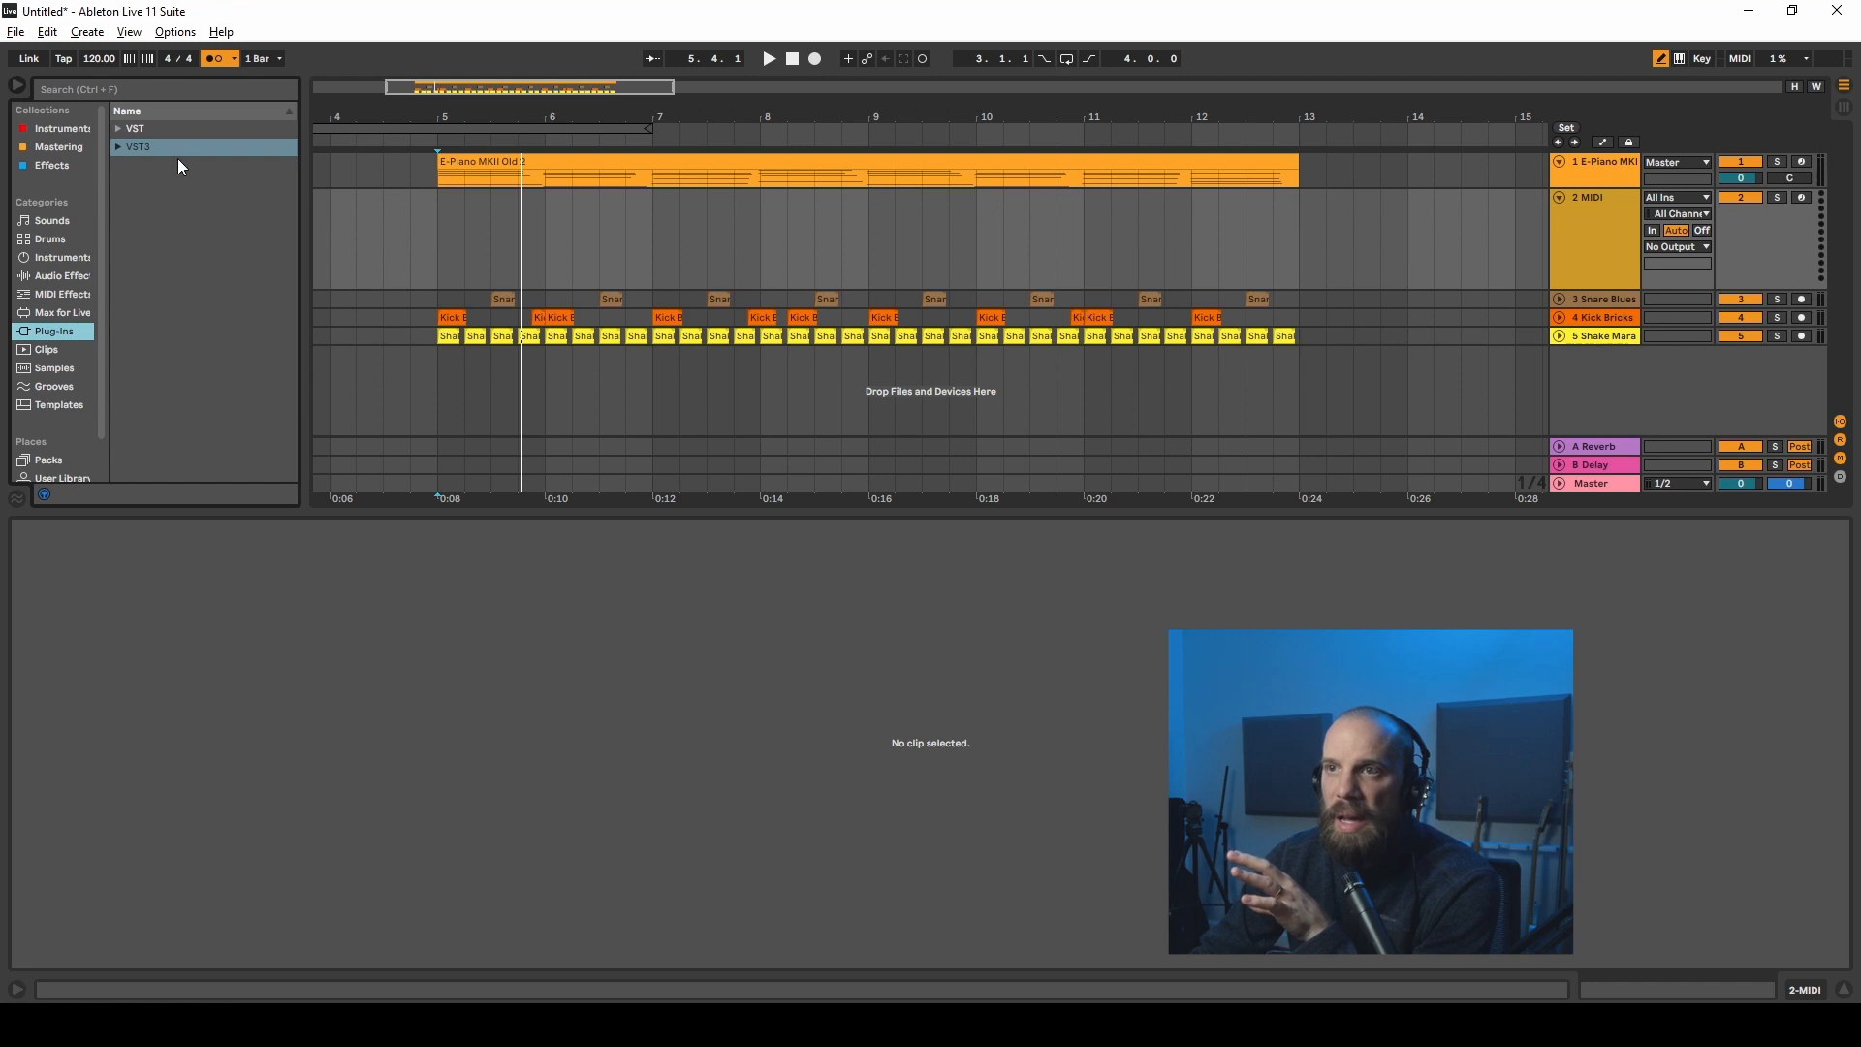
Step: Load the Native Instruments Kontakt VST3 plug-in onto MIDI track 2
left_click(117, 148)
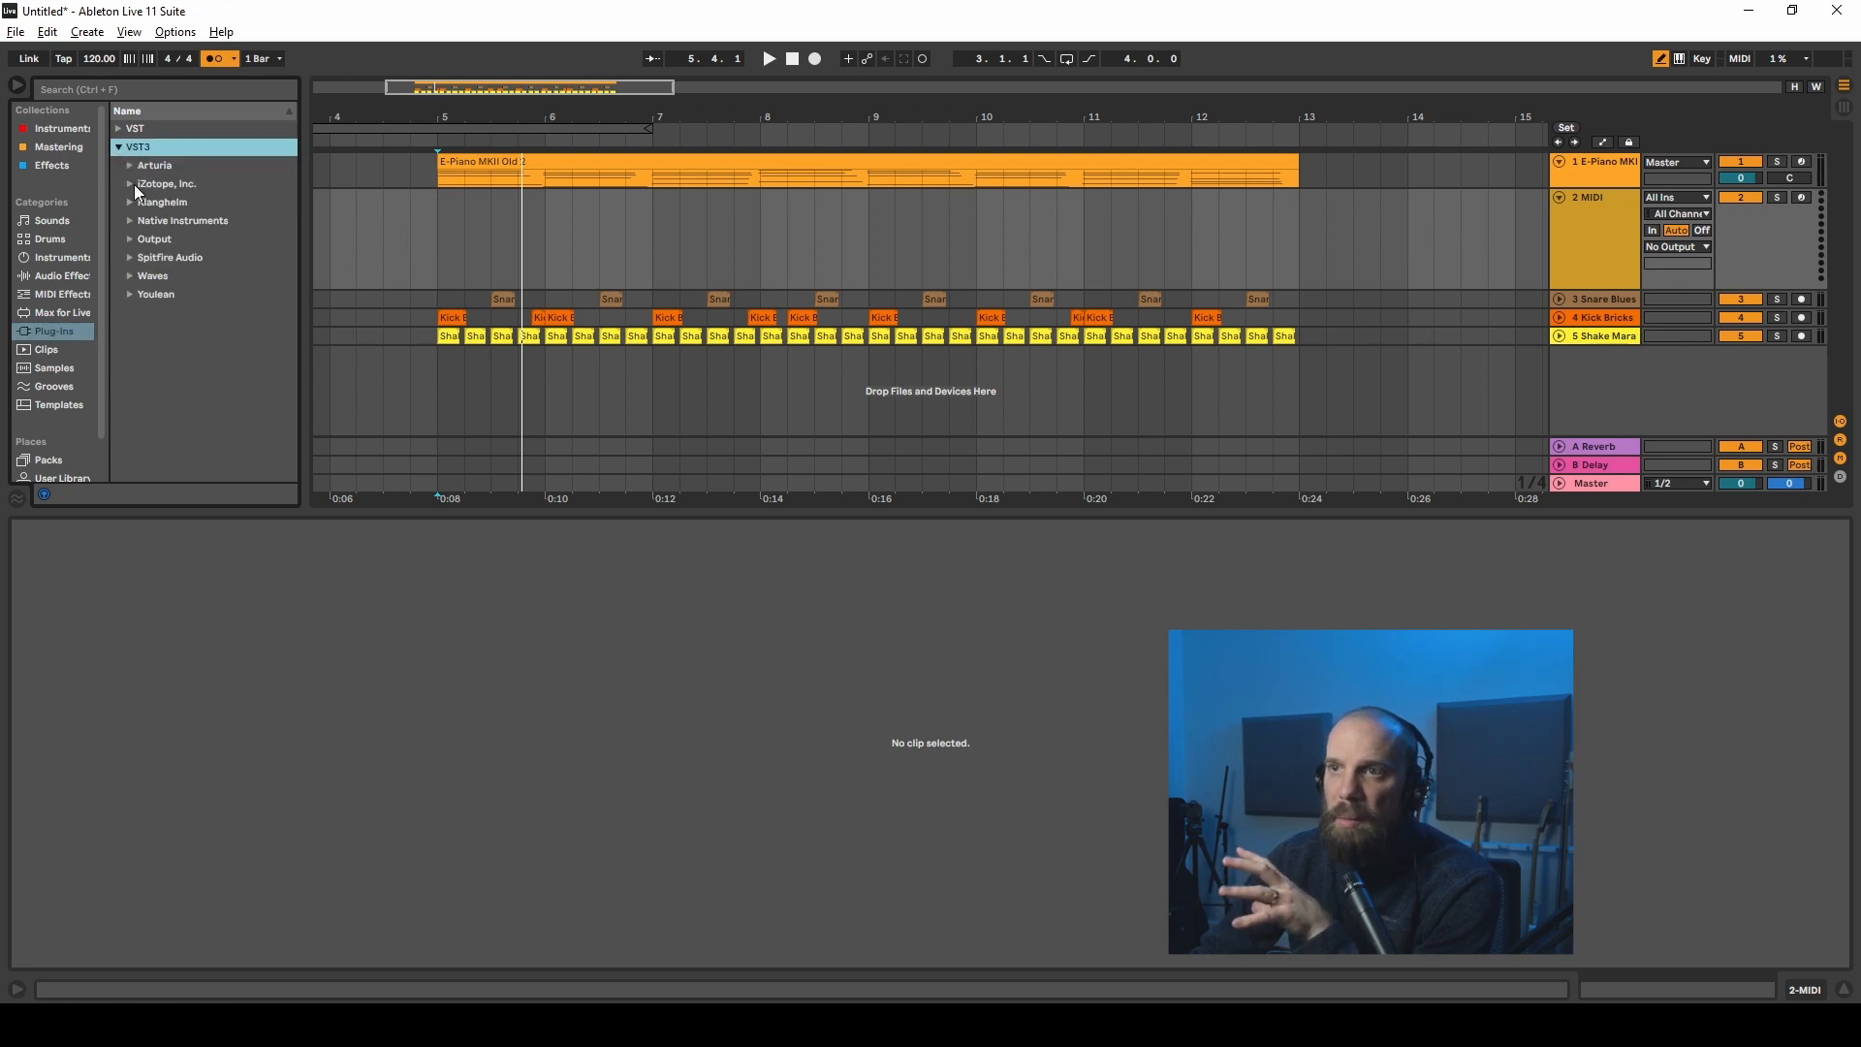
left_click(127, 222)
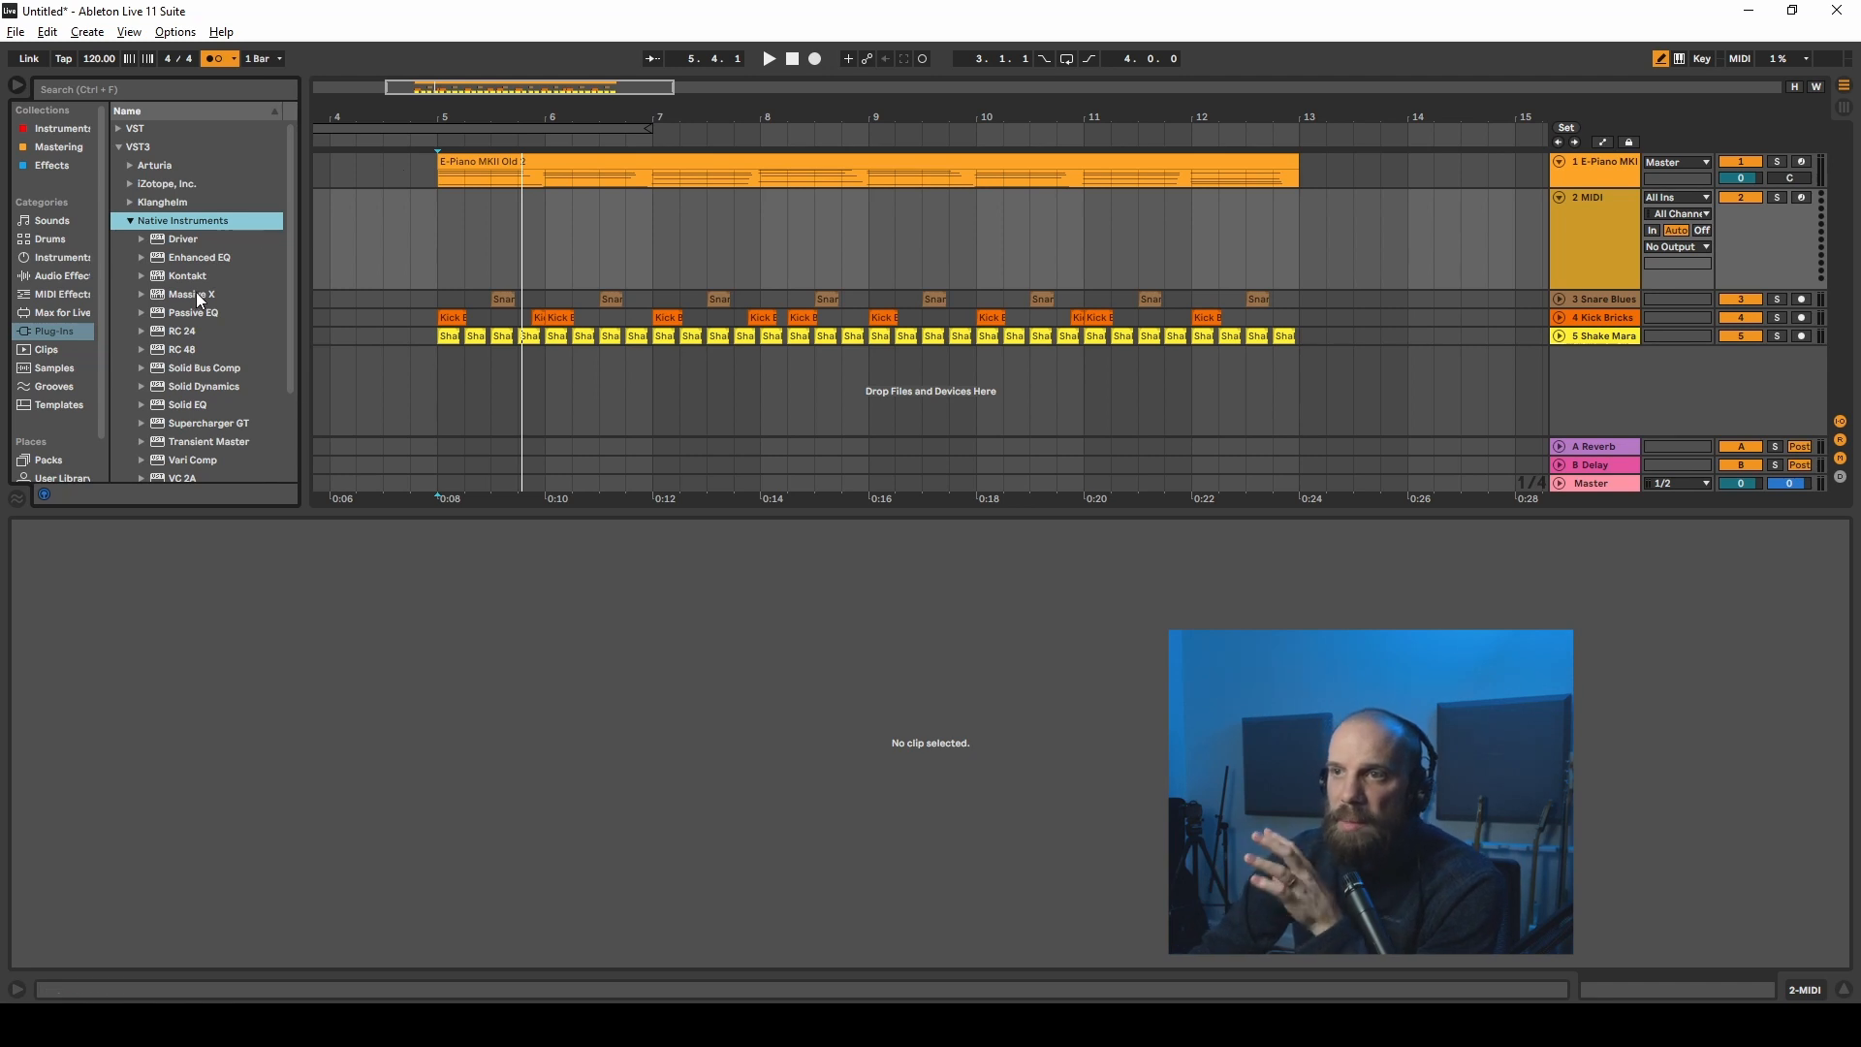
left_click(169, 277)
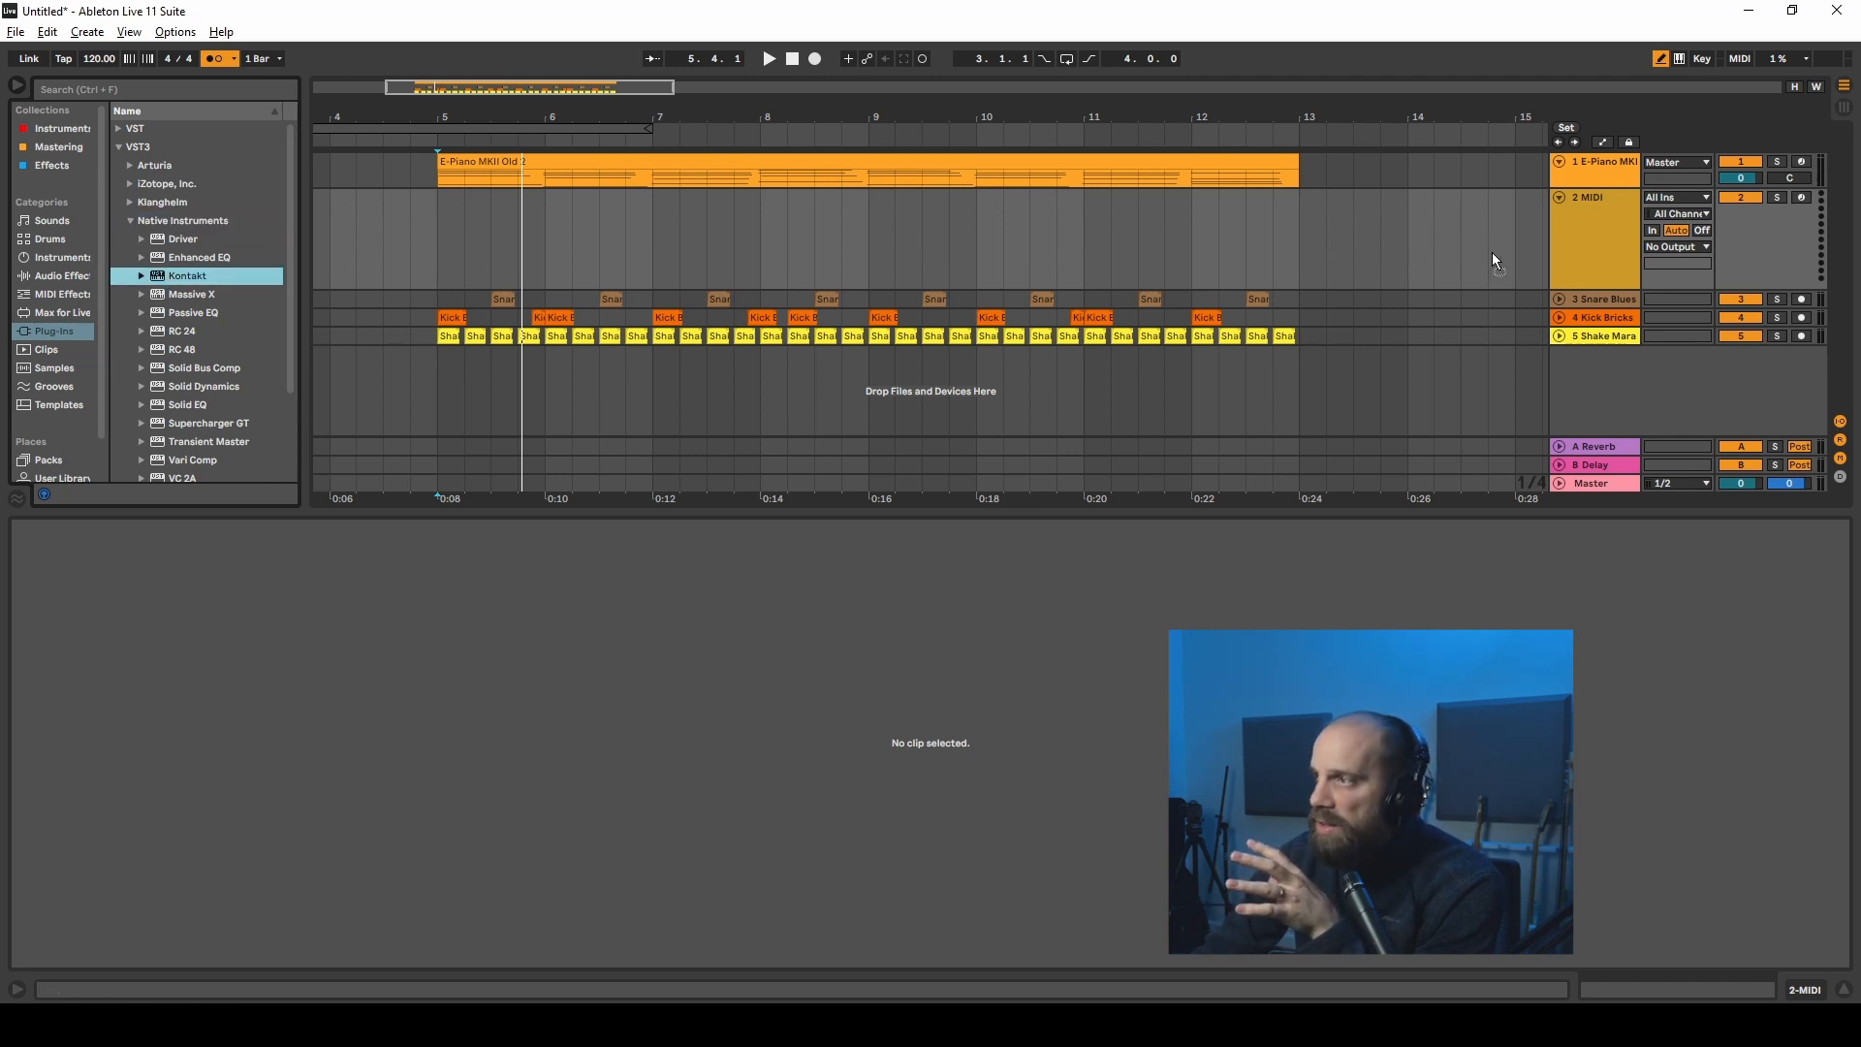
left_click_drag(1584, 245, 1584, 244)
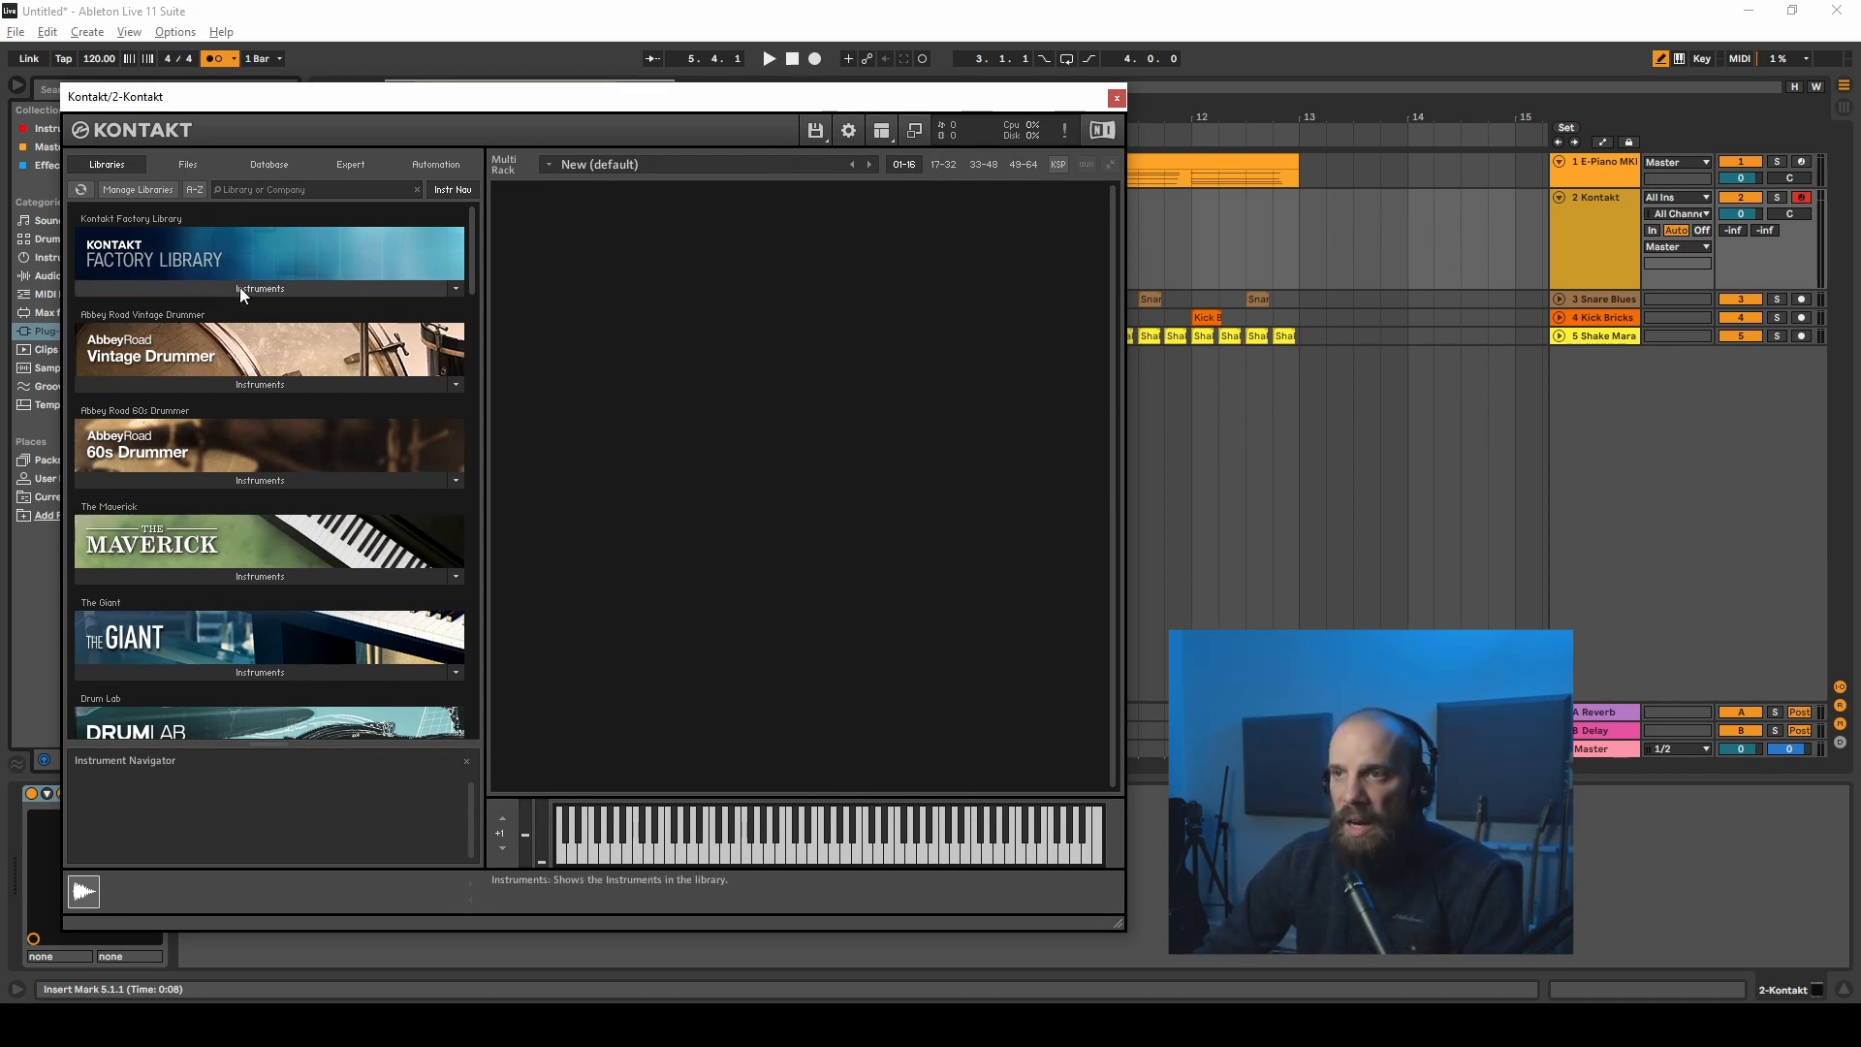
Step: Load Pop Bass from the Kontakt Factory Library's Band bass instruments, try it out and close the plug-in window
left_click(455, 289)
left_click(155, 313)
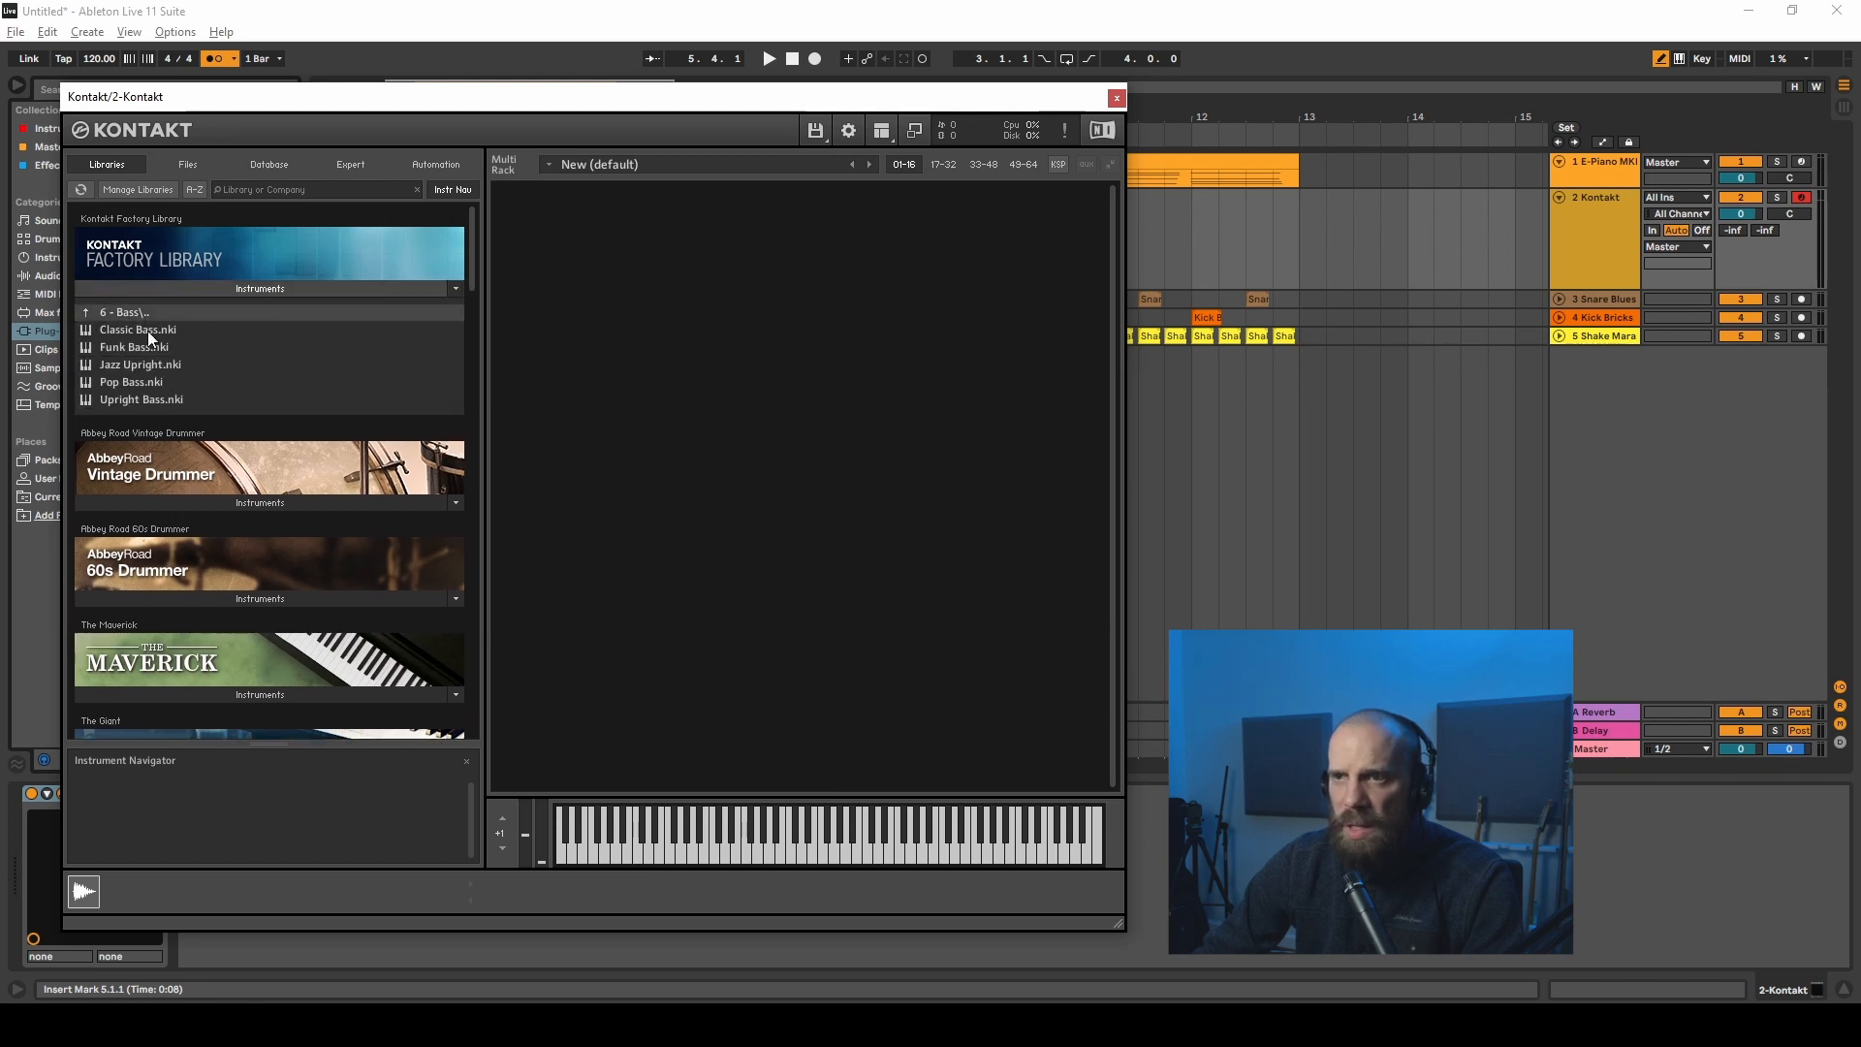
double_click(111, 382)
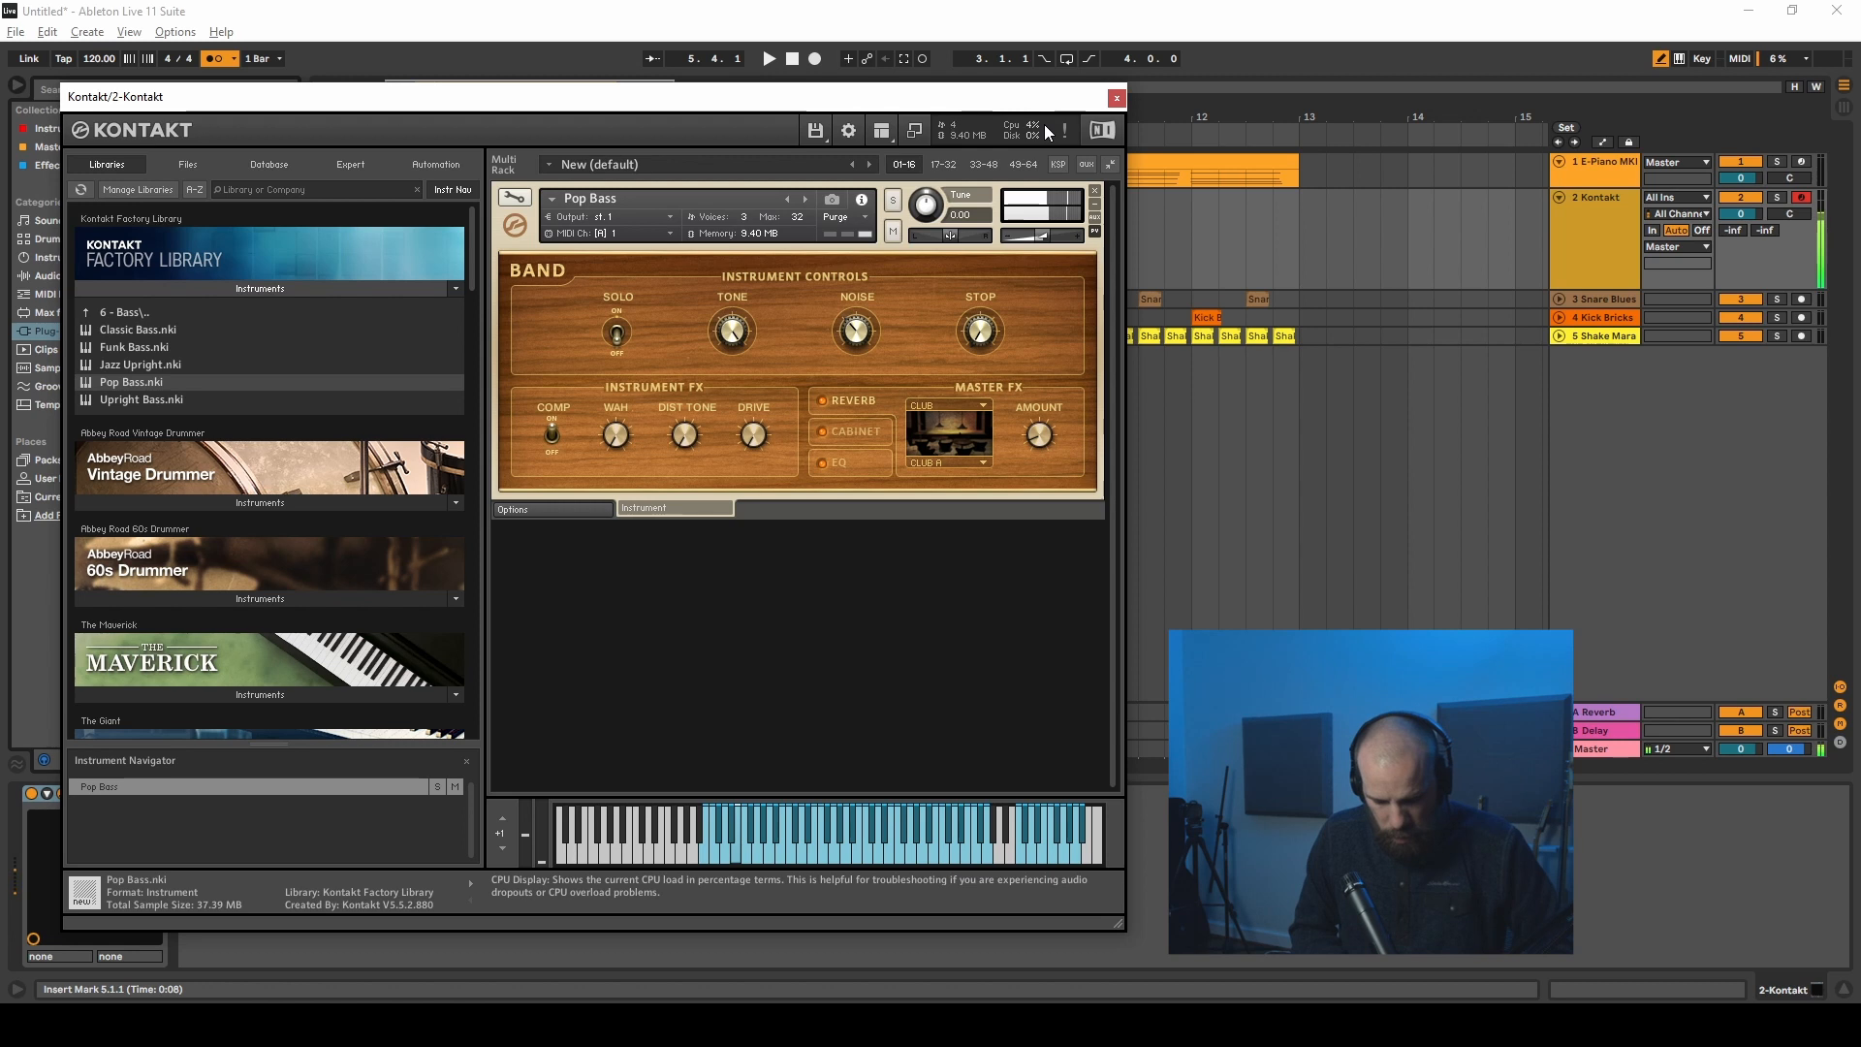
left_click(1116, 98)
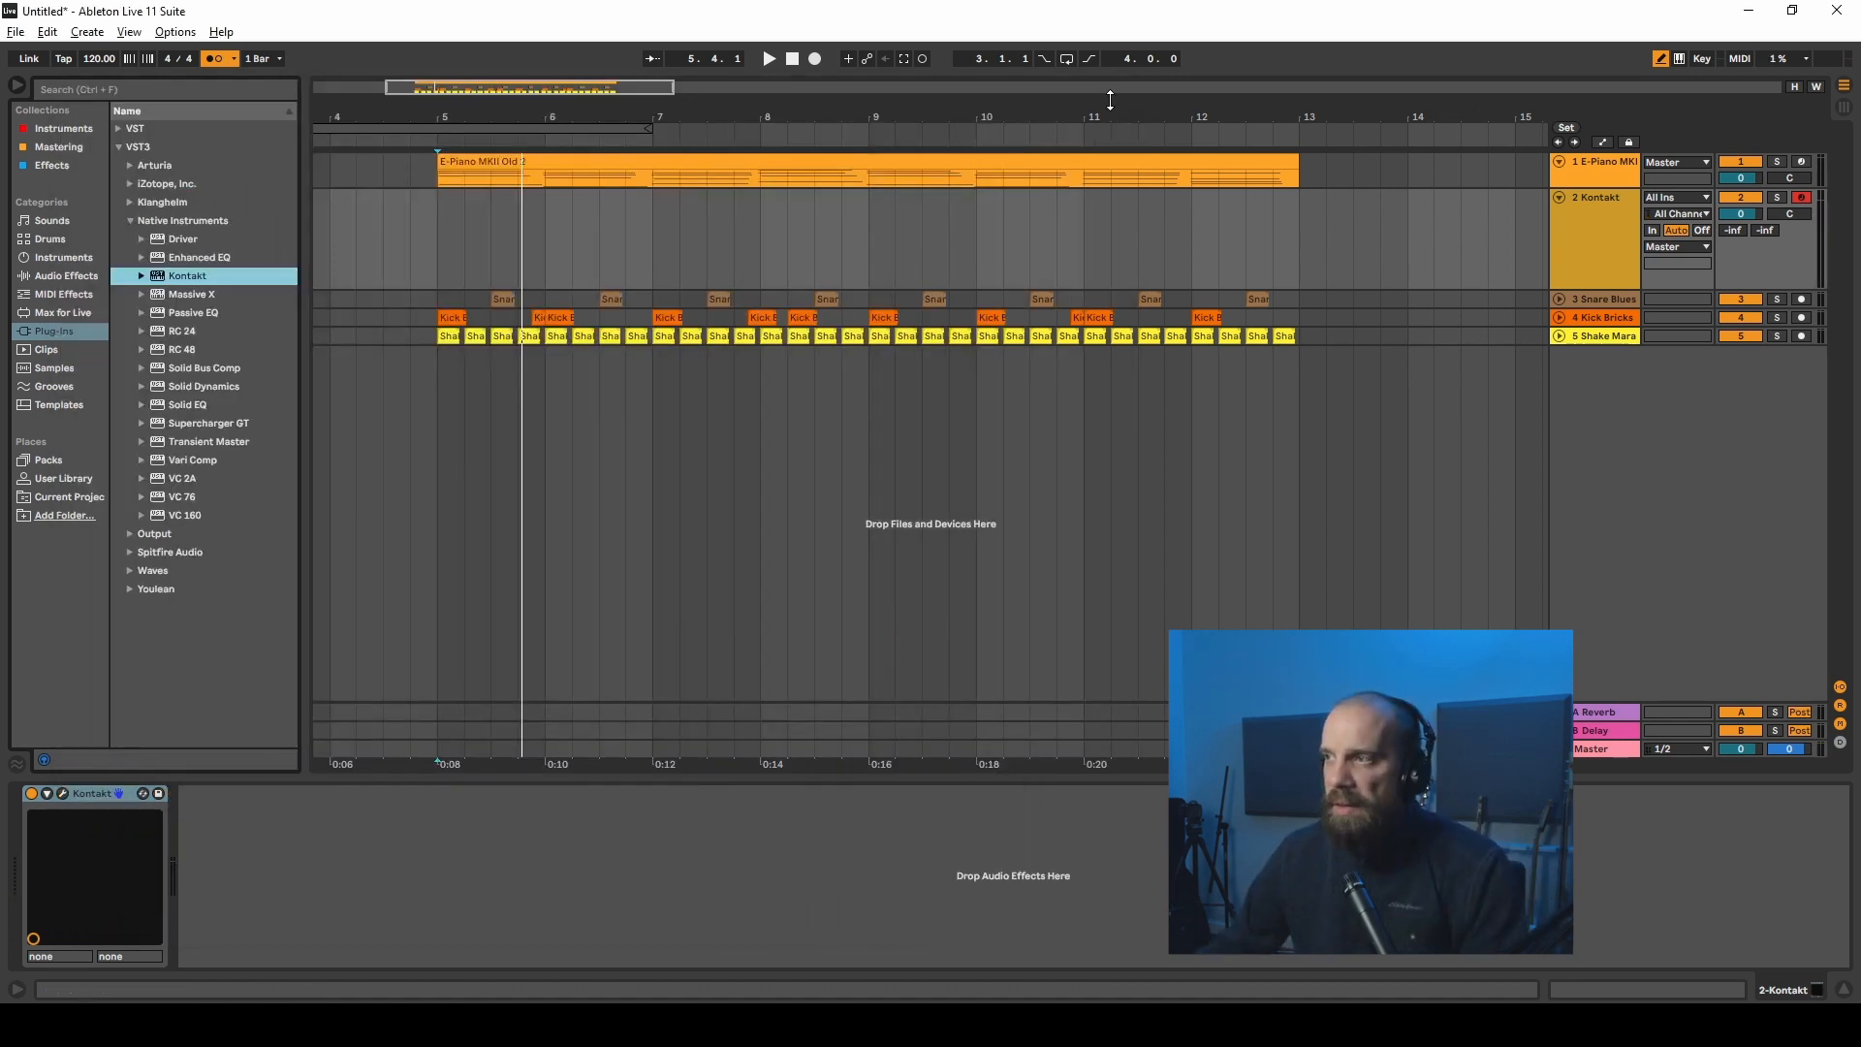
Step: Record a bass line on the Kontakt track from 5.1.1 through bar 12 and trim the clip's end to 13.1.1
left_click(432, 223)
left_click(438, 231)
key("space")
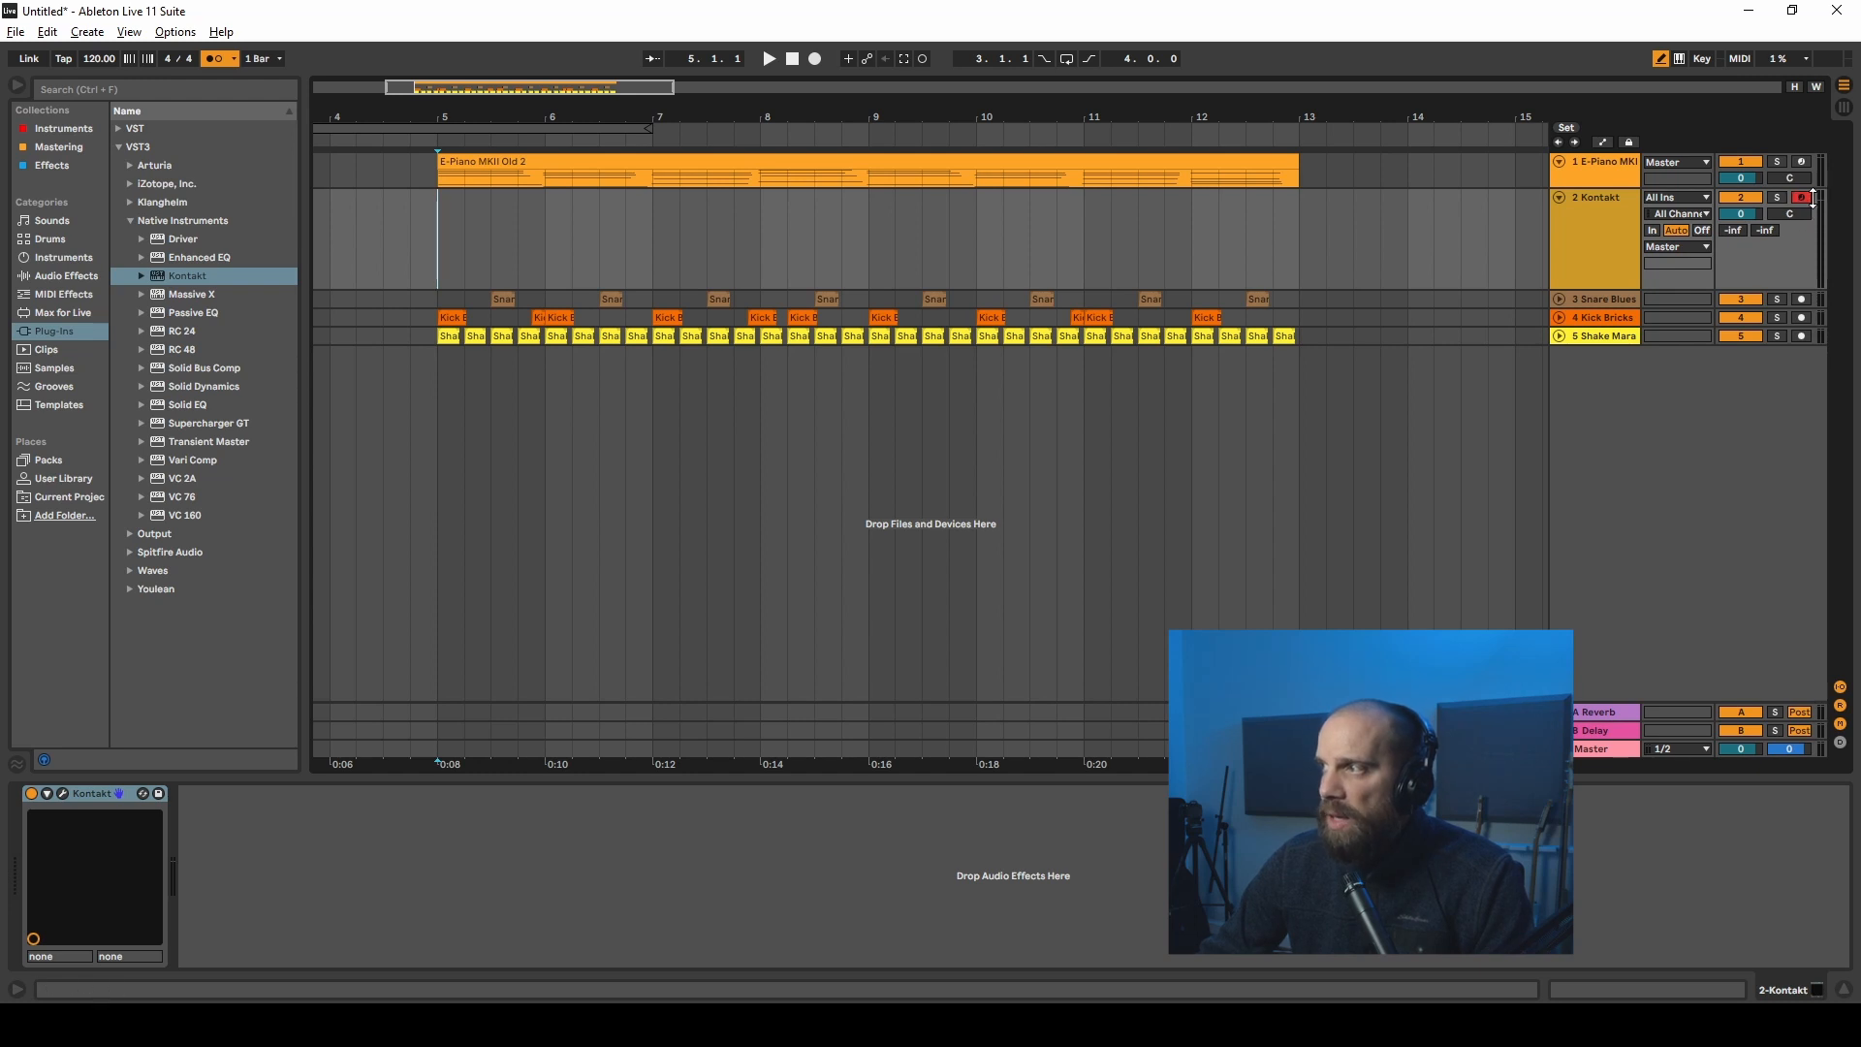
left_click(815, 60)
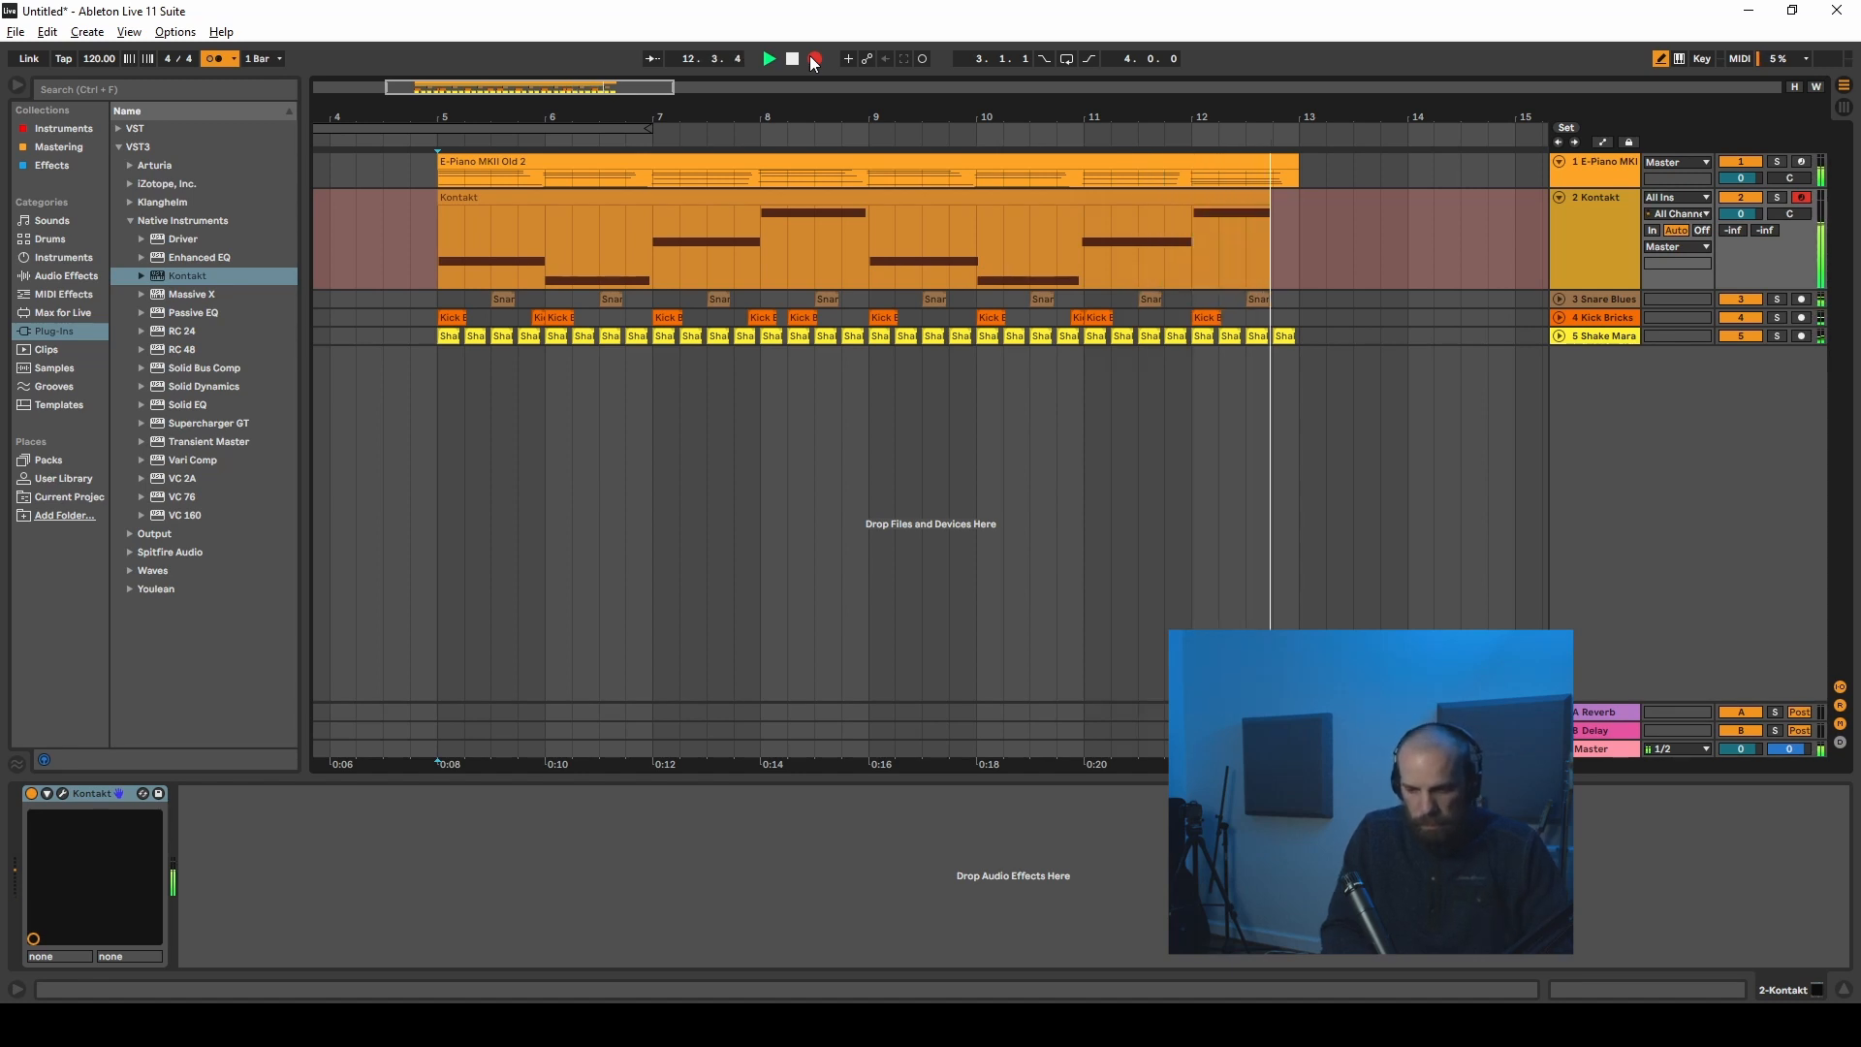
key("space")
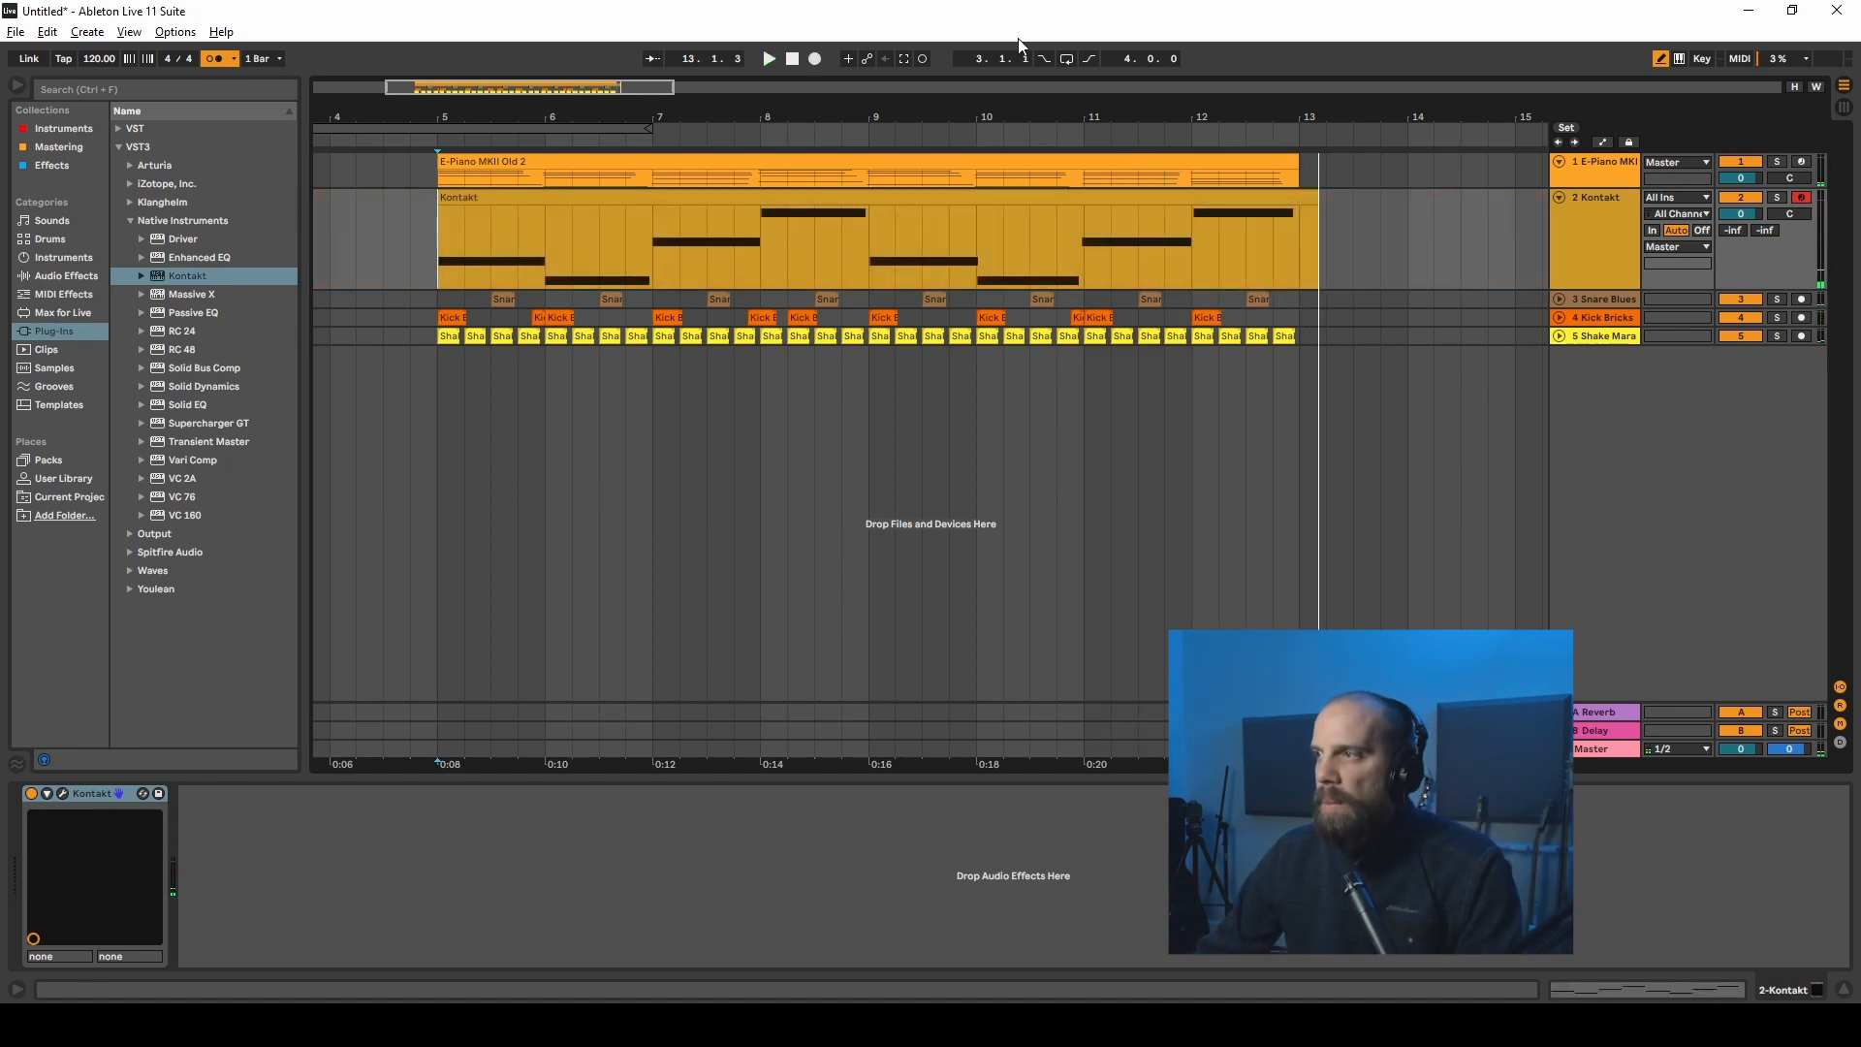
double_click(1231, 198)
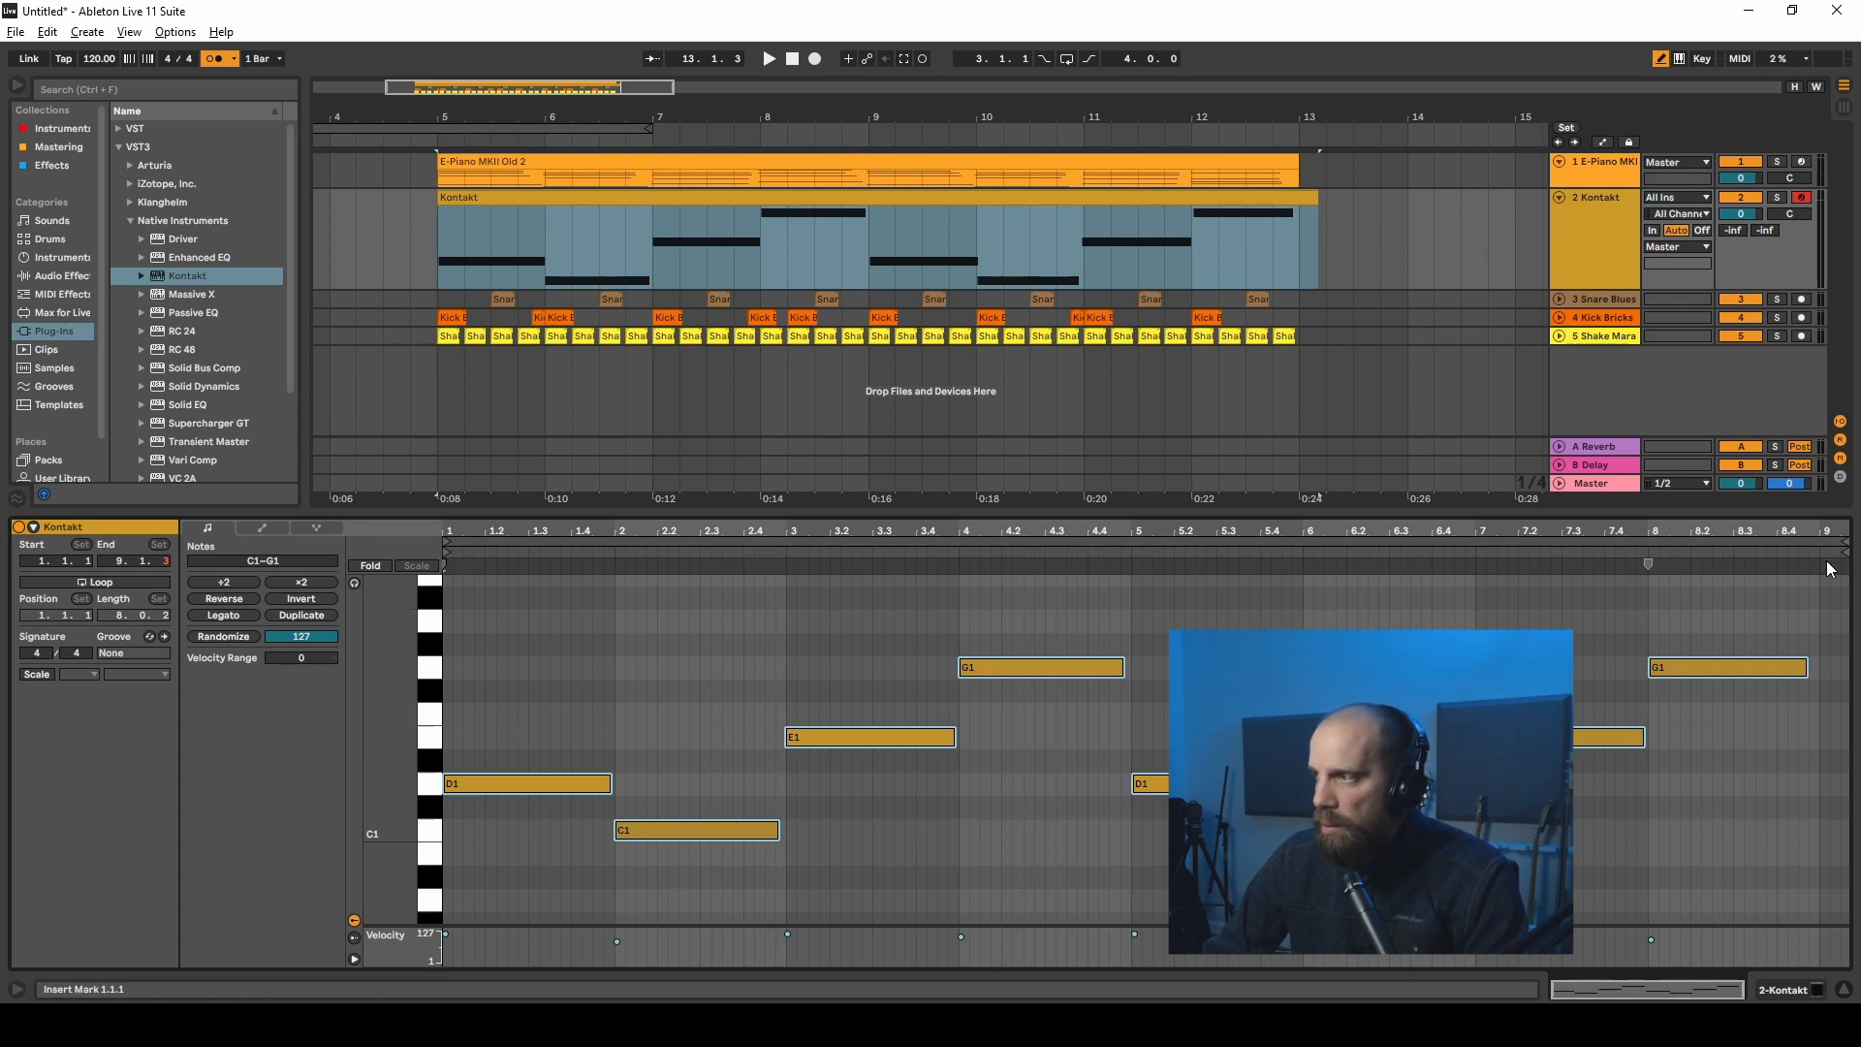
left_click_drag(1845, 555, 1821, 543)
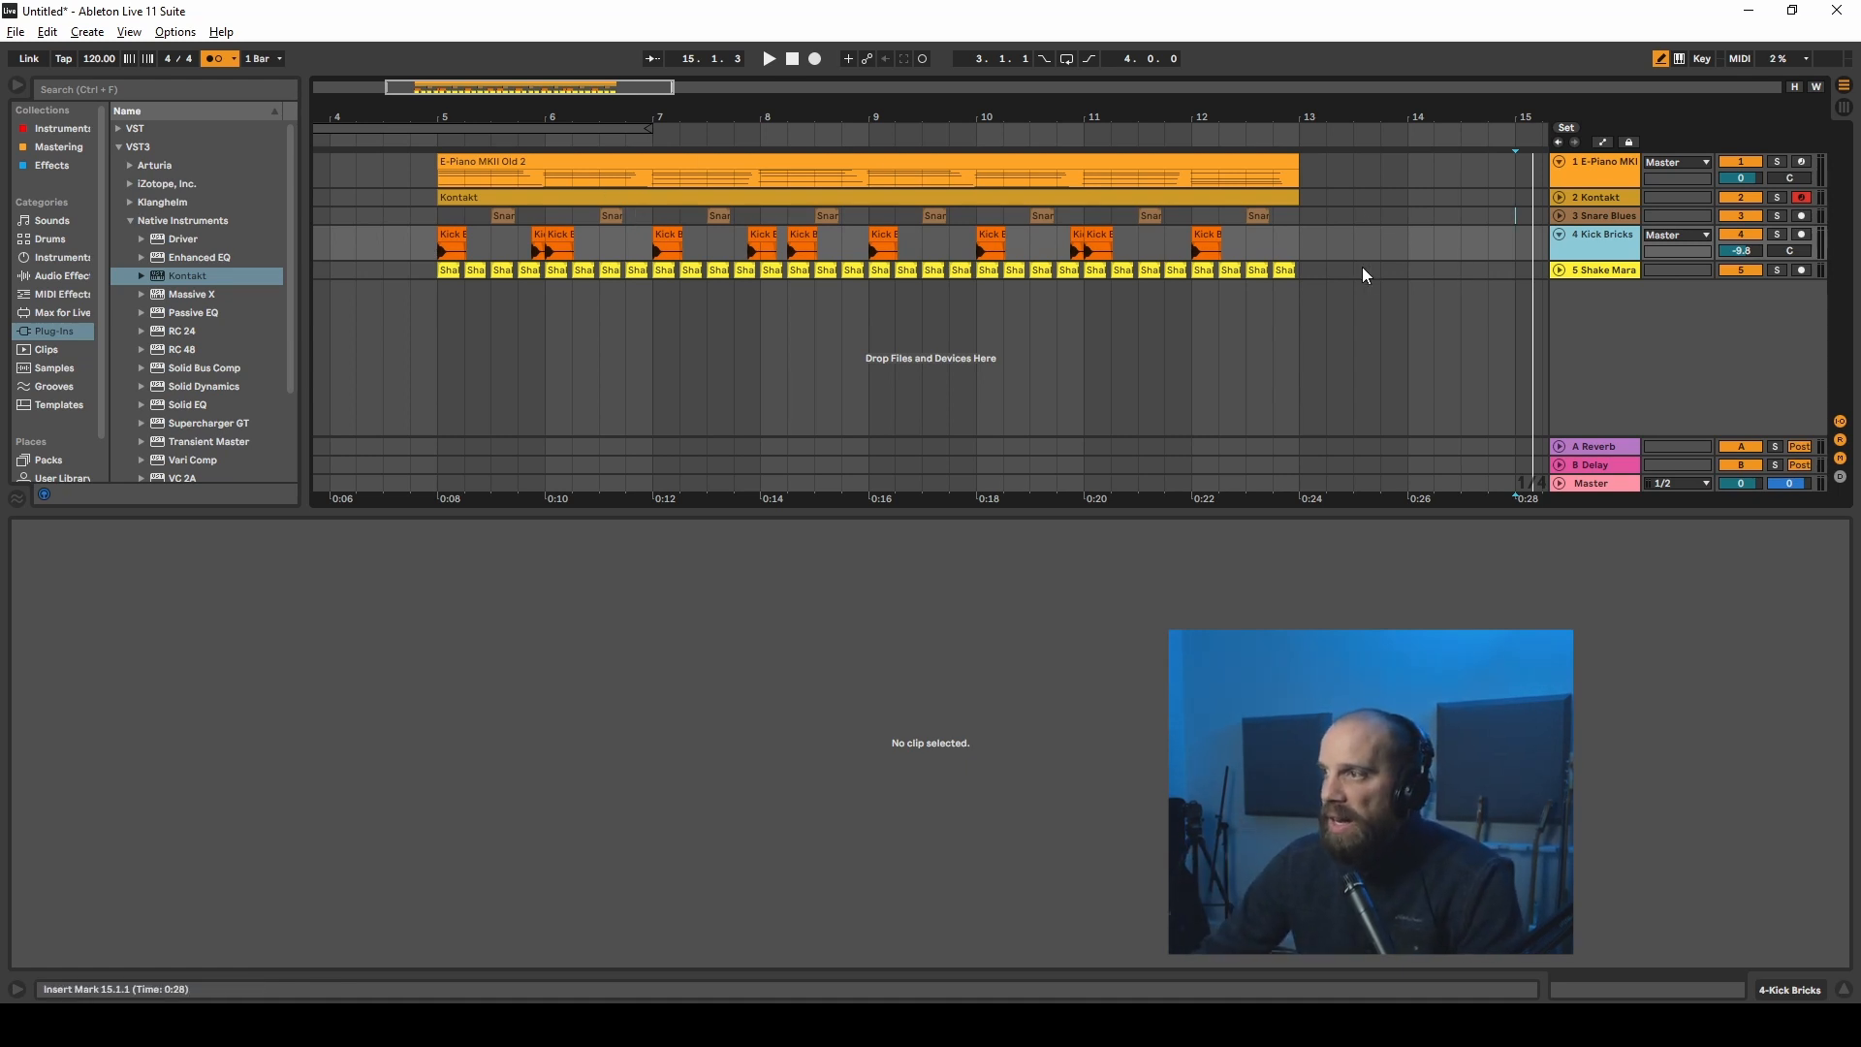
Step: Insert an audio track below the shaker track and set its external input channel to 1
right_click(1578, 345)
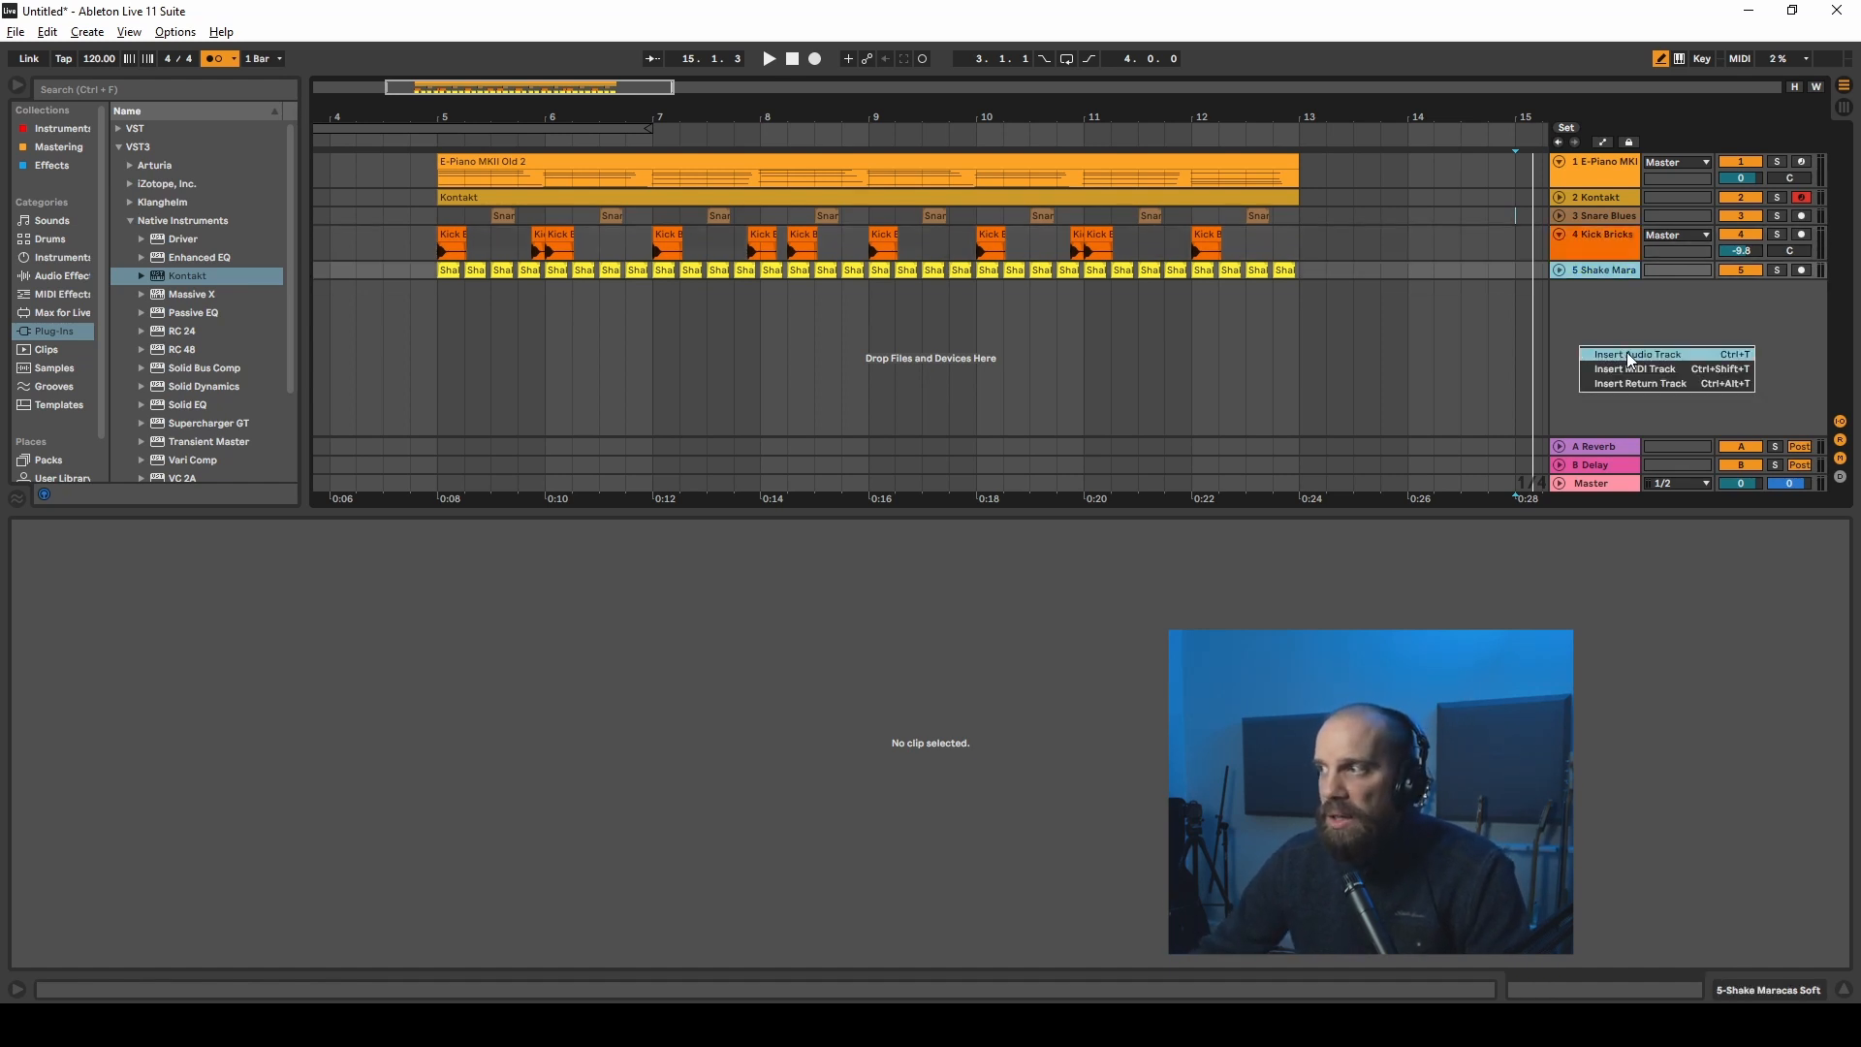
left_click(1626, 352)
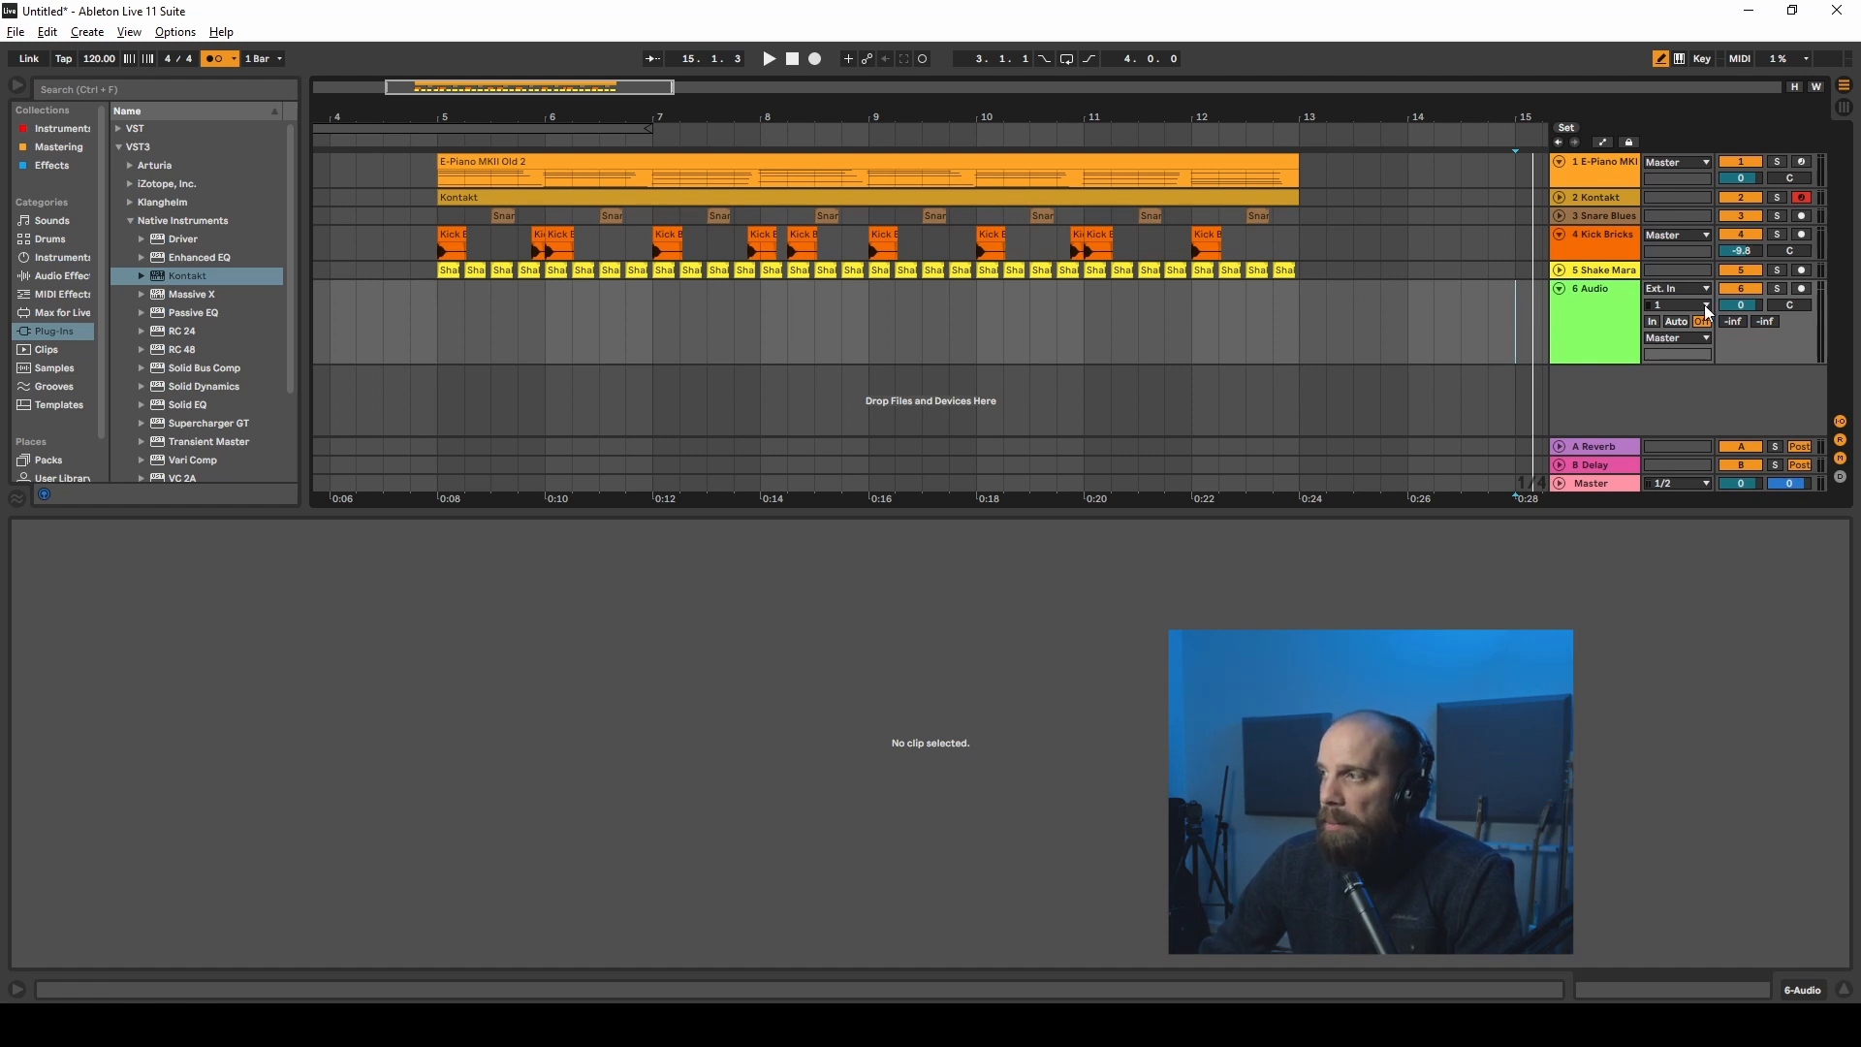
left_click(1545, 329)
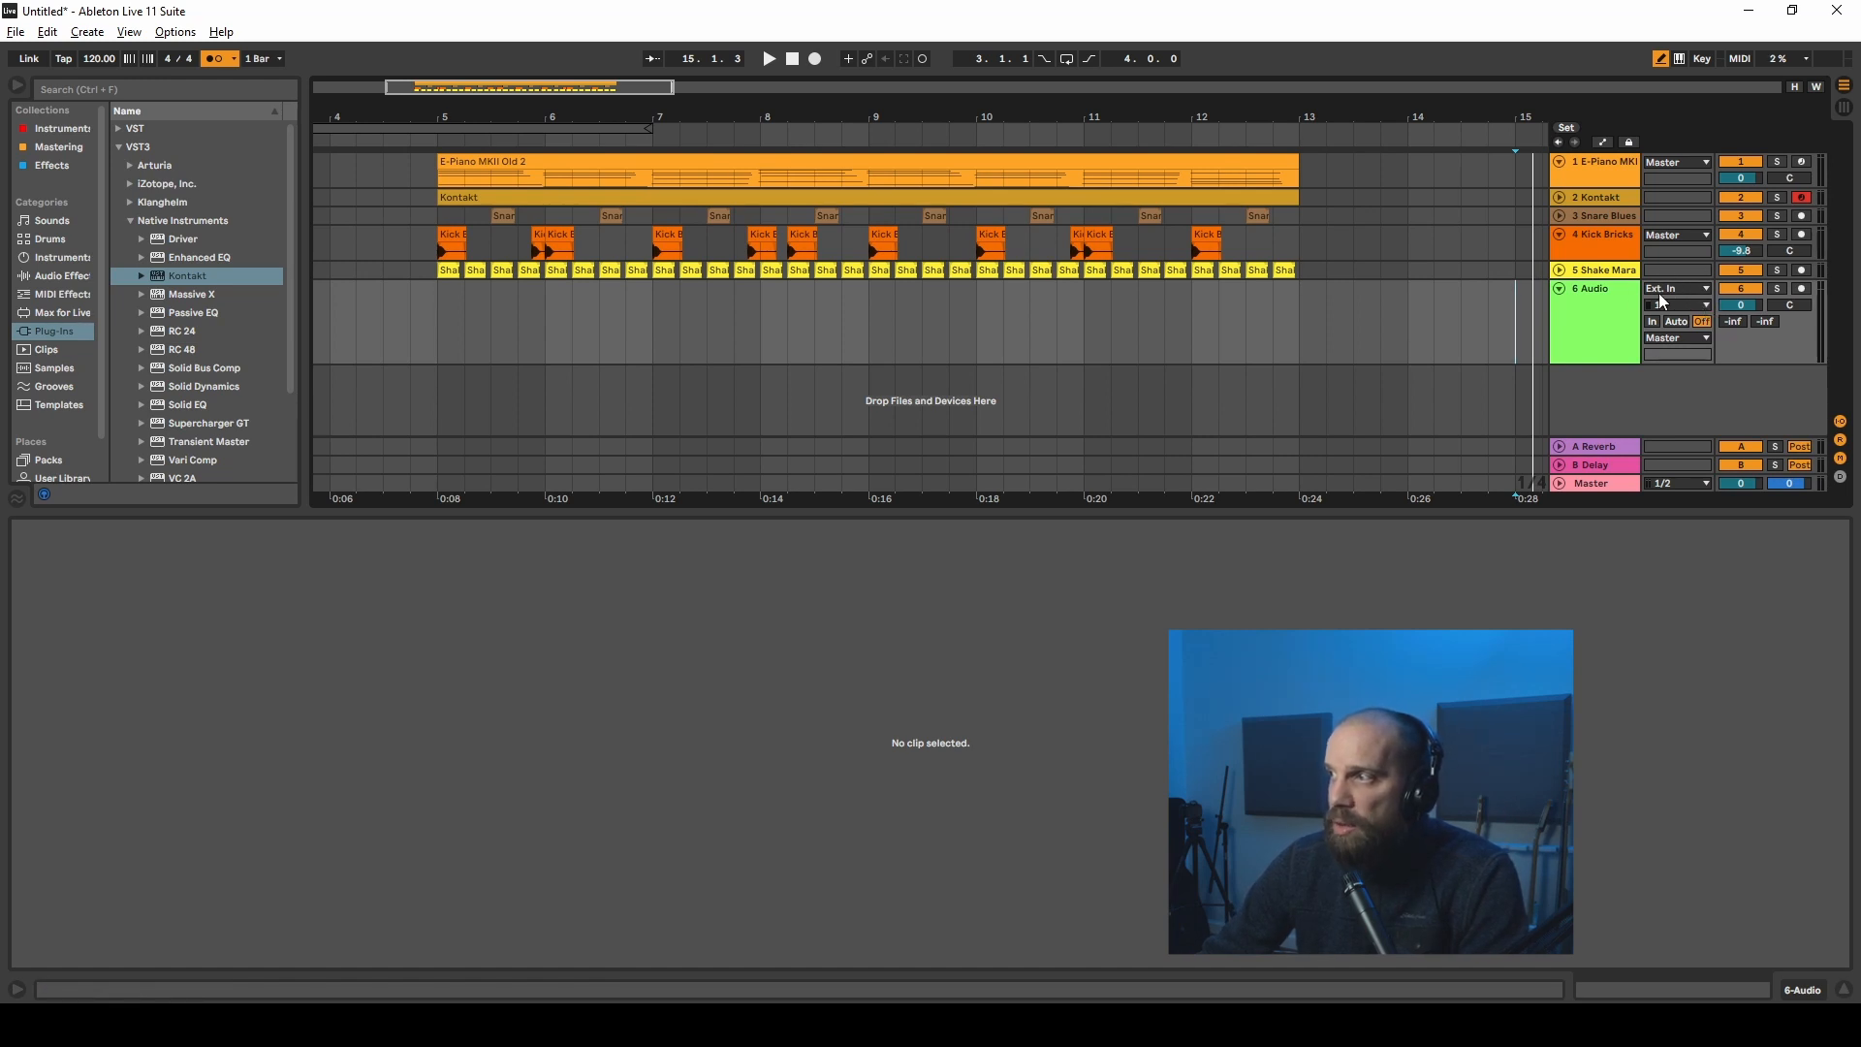
left_click(1704, 304)
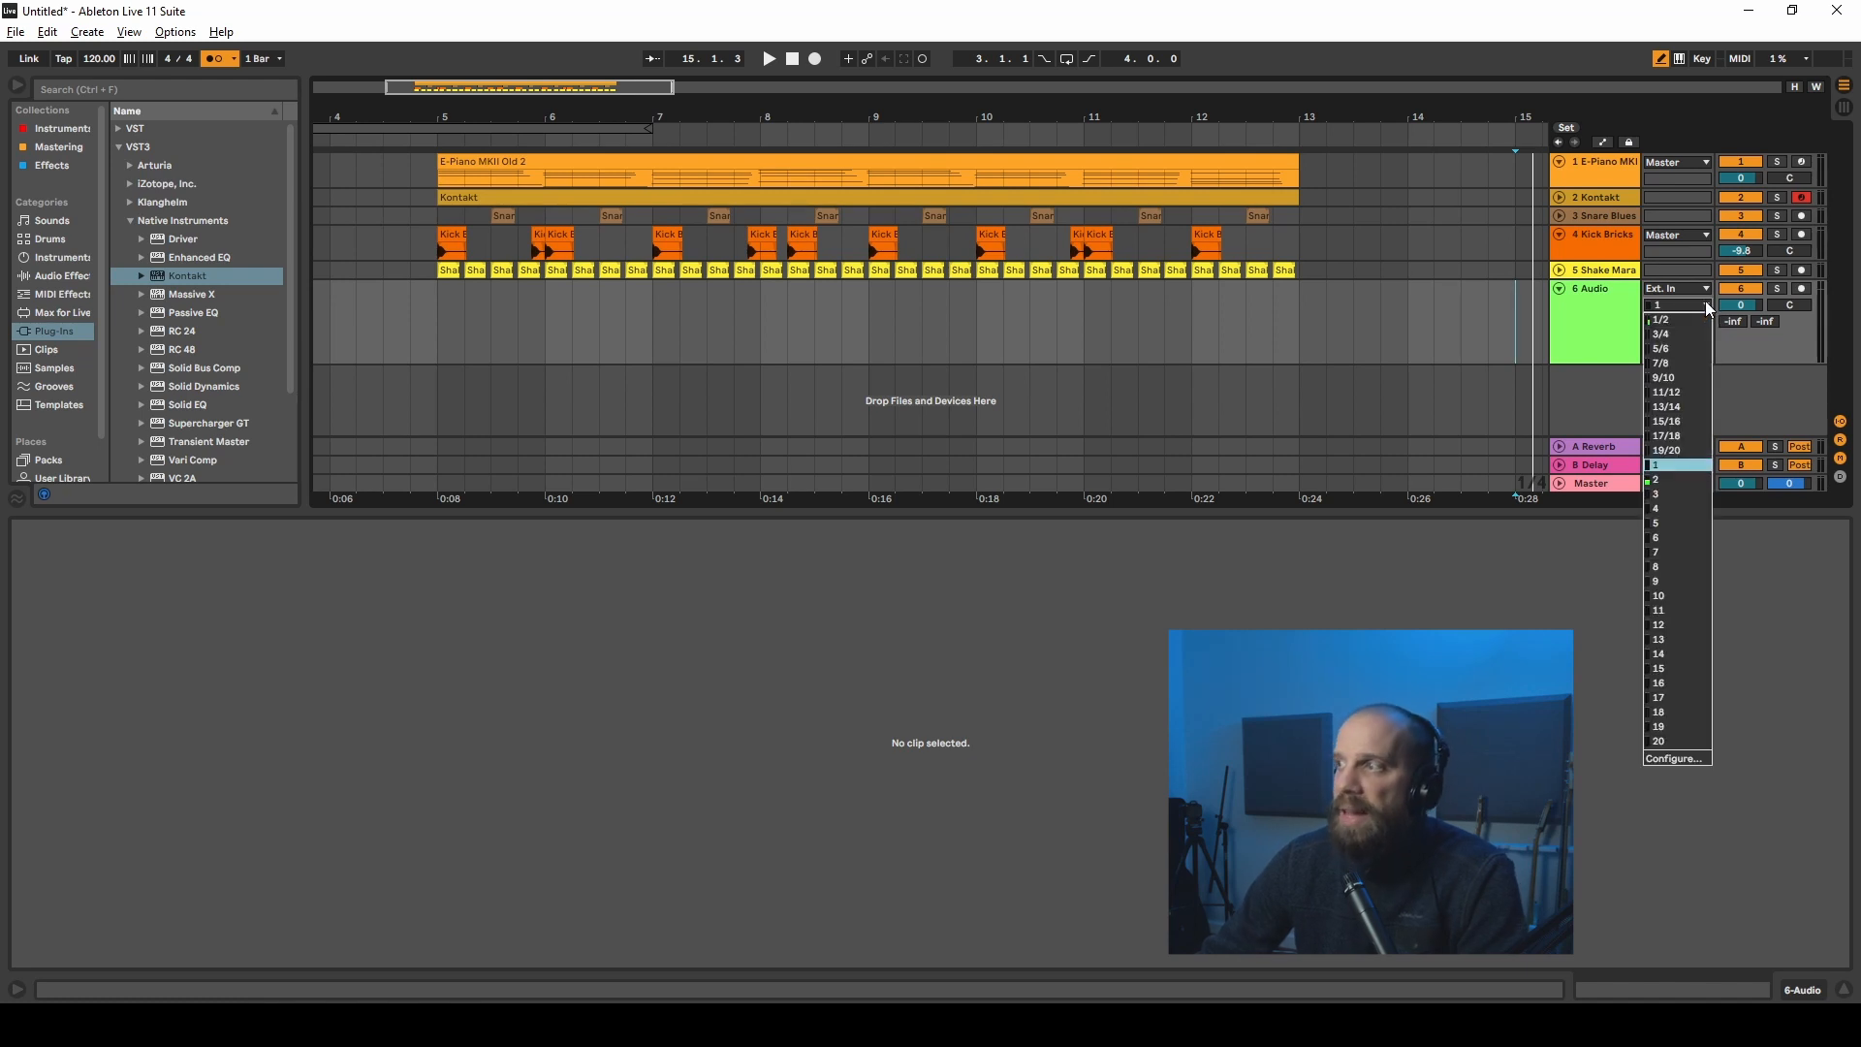
left_click(1676, 464)
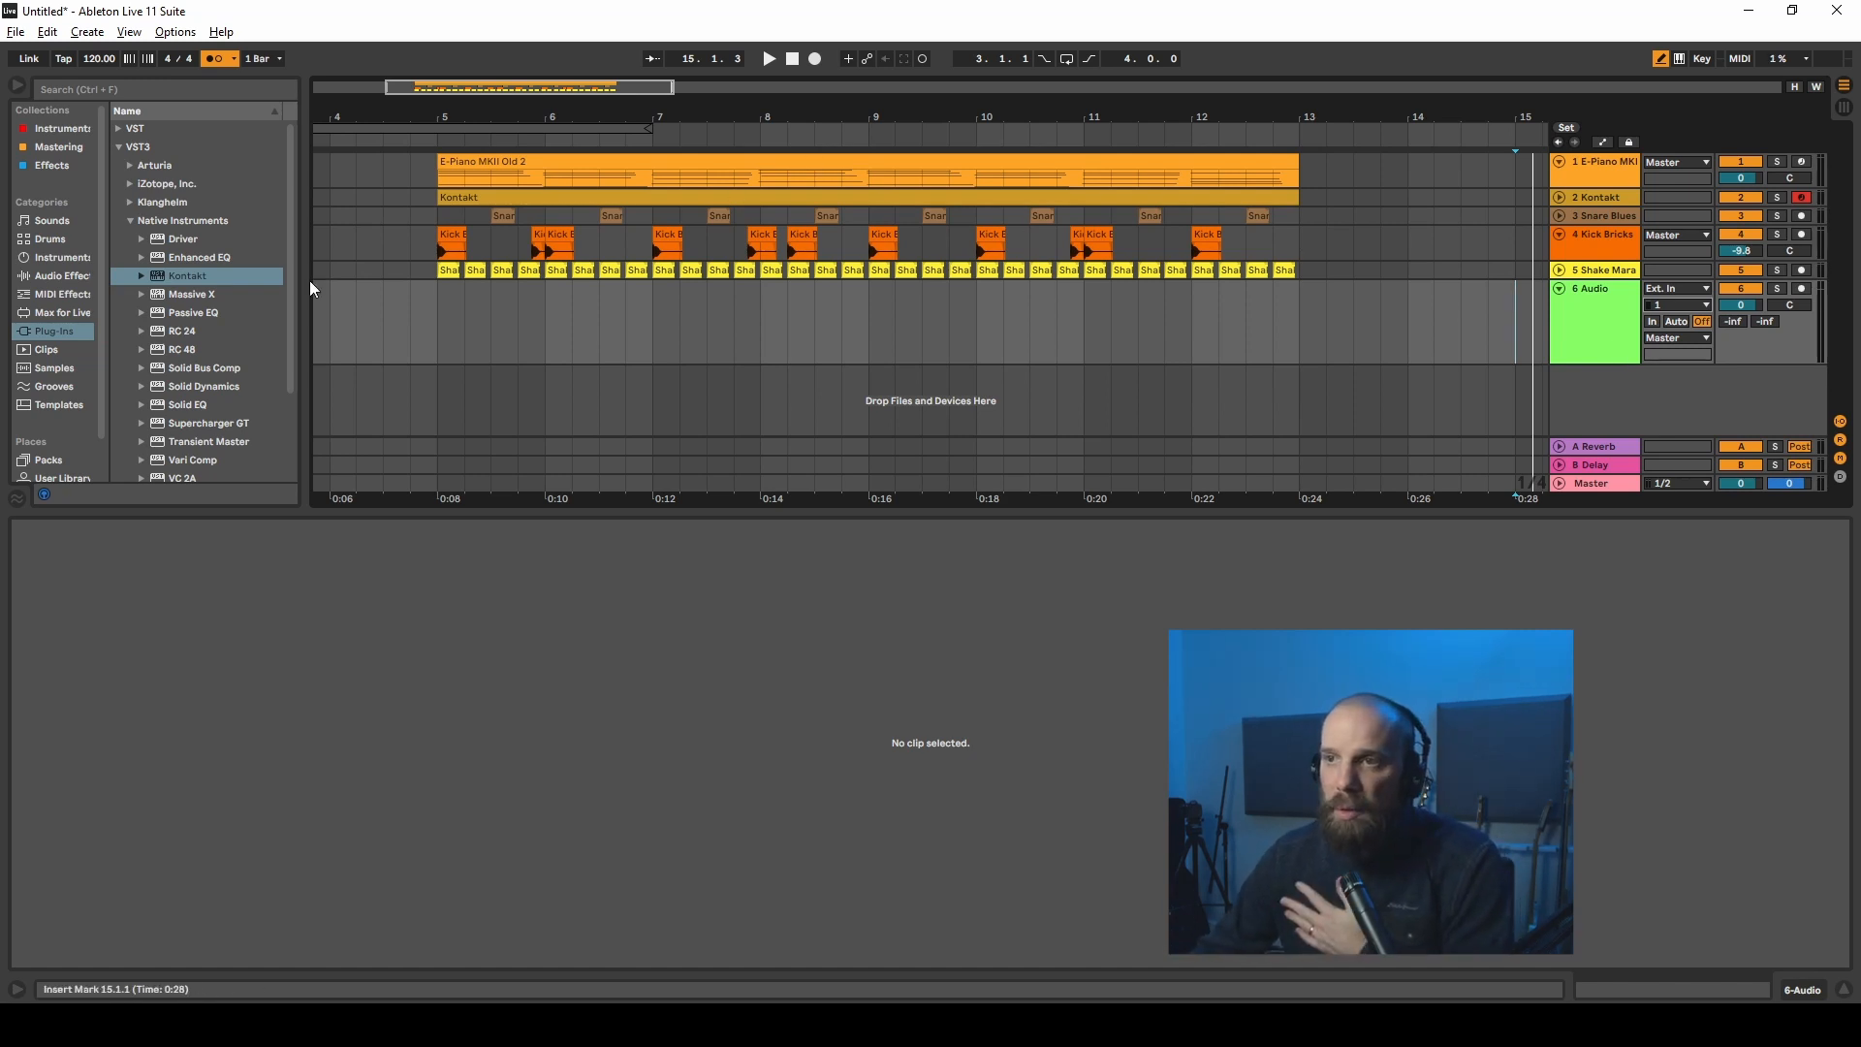
Step: Find Guitar Rig 5 among the Native Instruments plug-ins and load it onto audio track 6
scroll(209, 313, "down", 1)
scroll(209, 312, "down", 1)
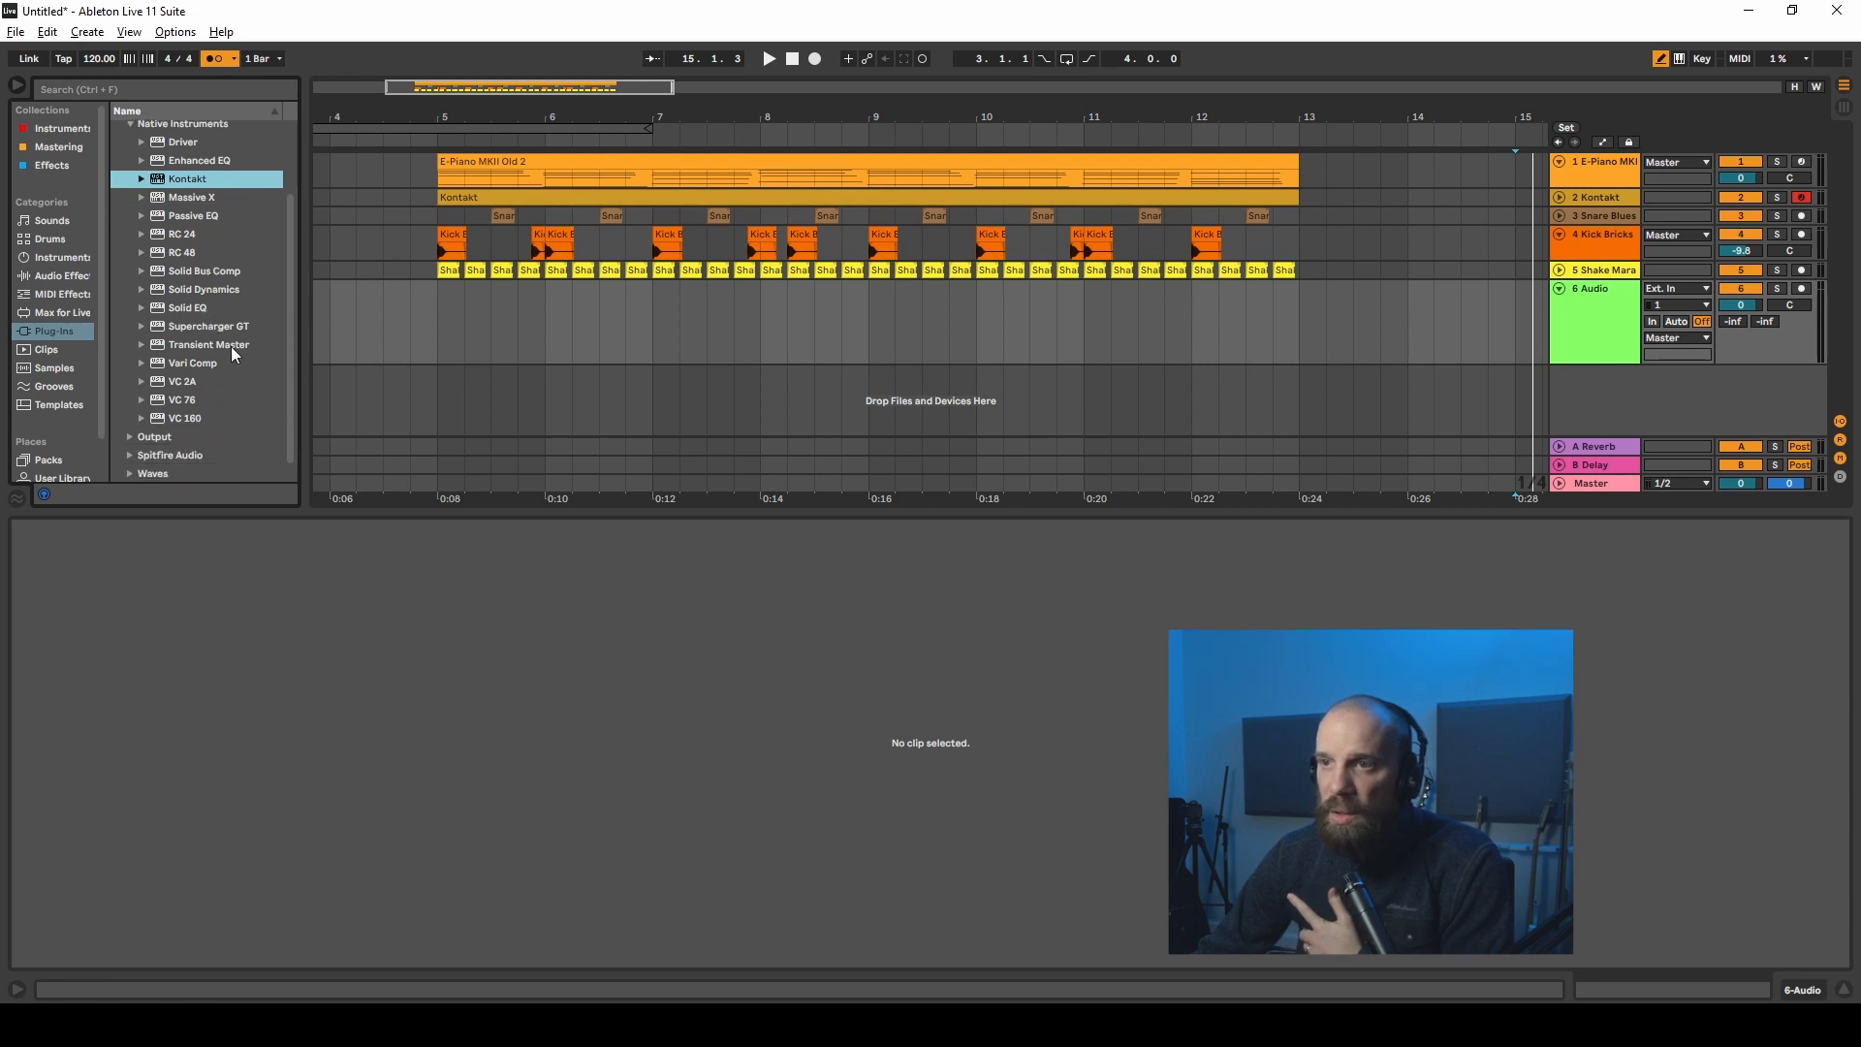
scroll(238, 338, "up", 1)
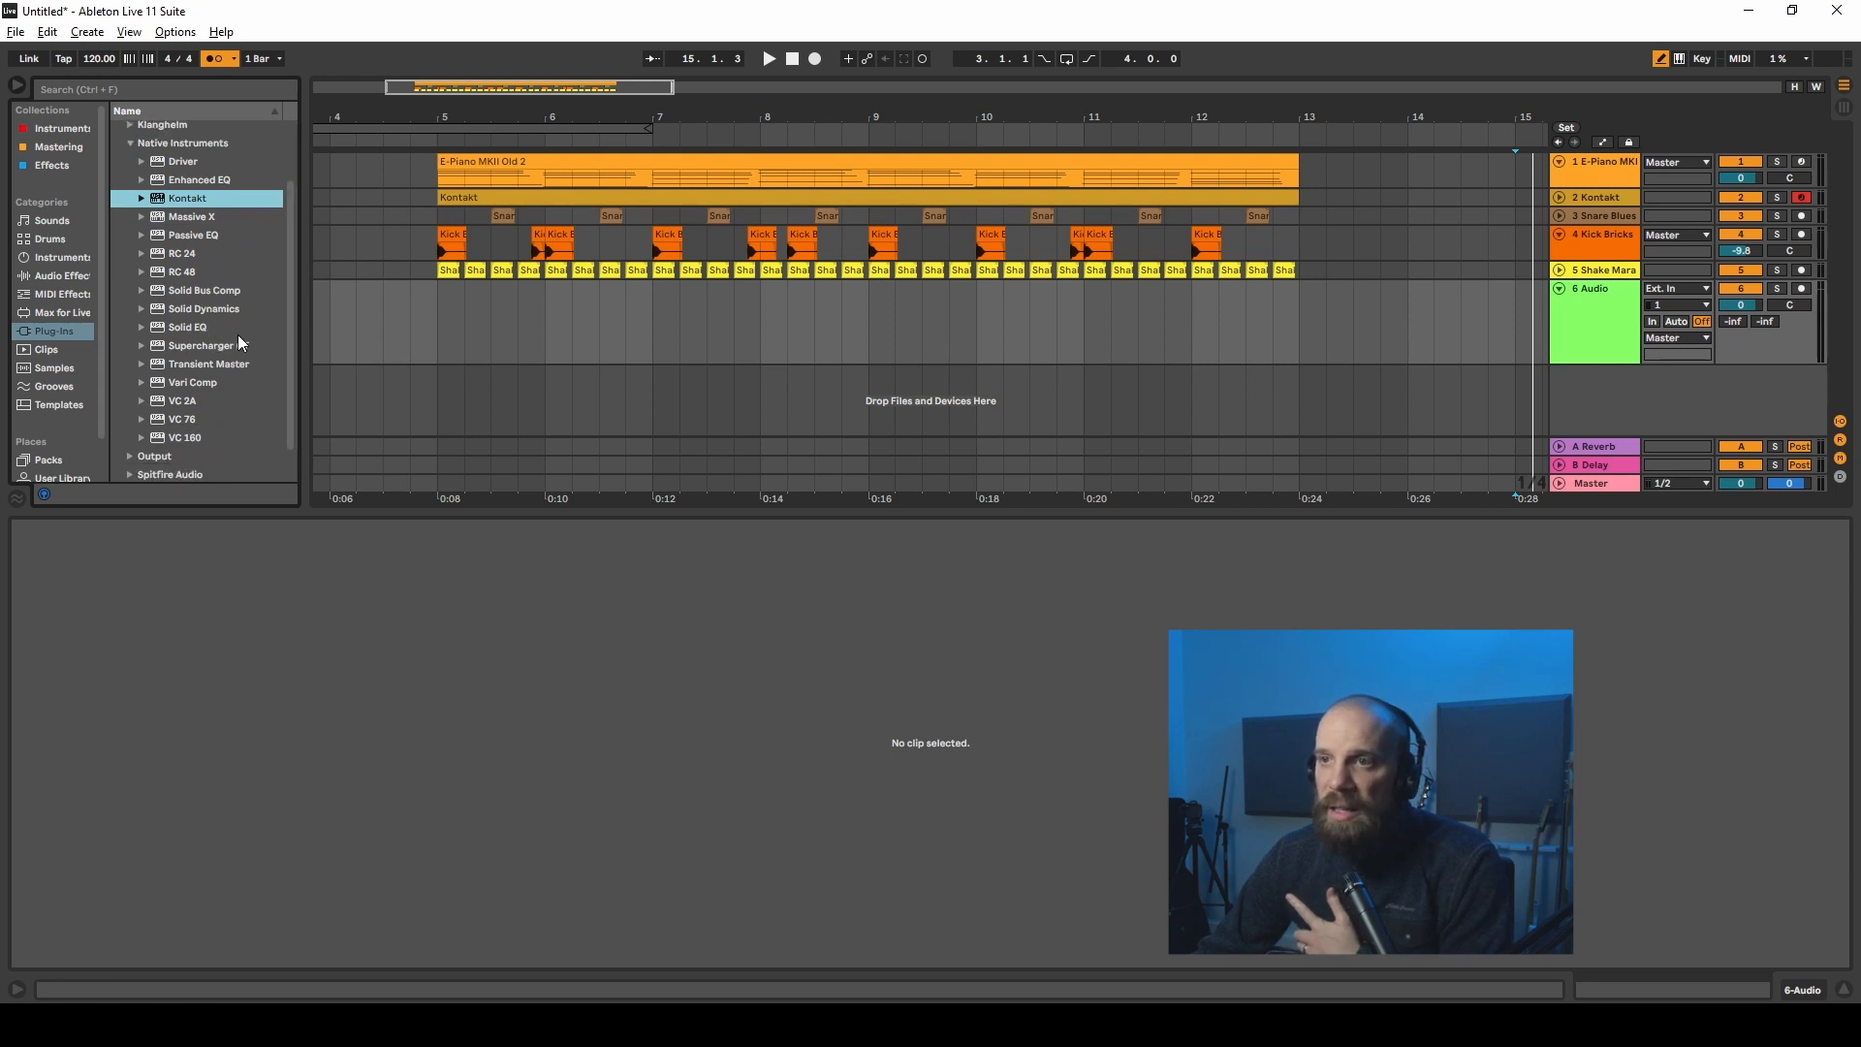
scroll(234, 290, "up", 1)
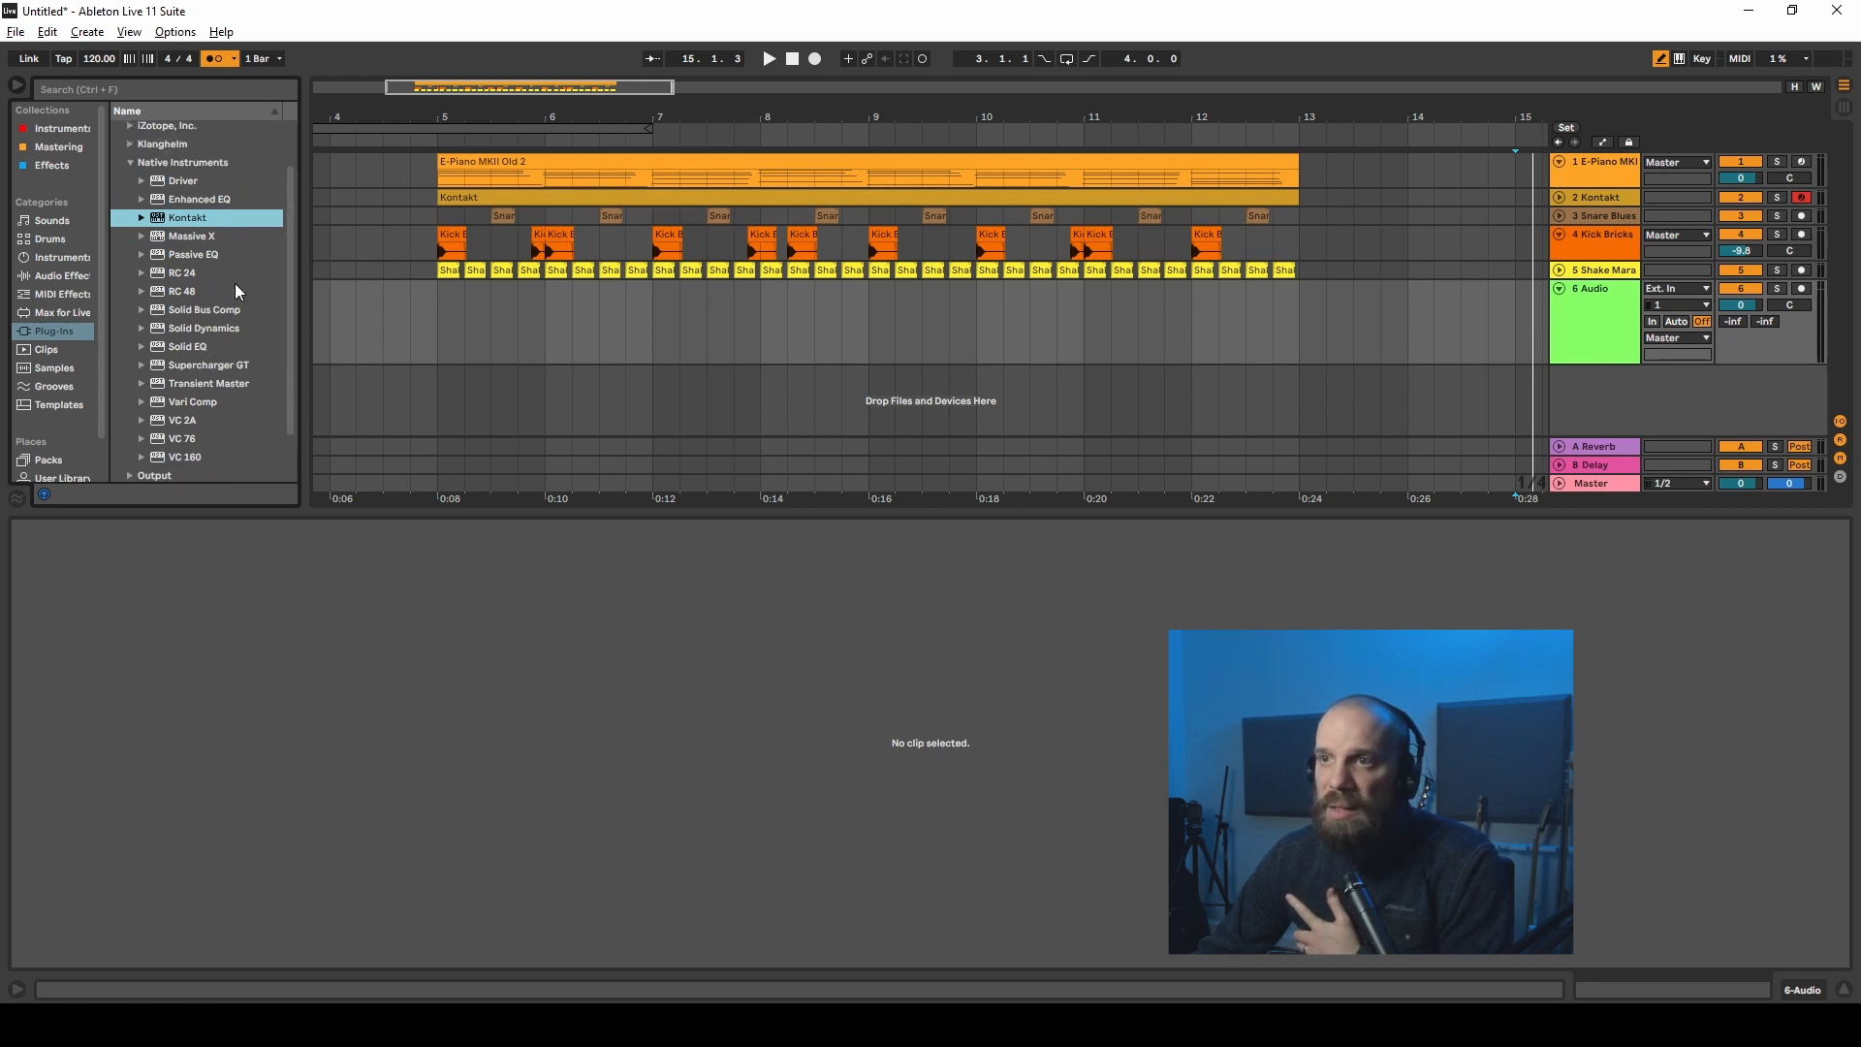
scroll(234, 290, "down", 5)
left_click_drag(156, 302, 137, 669)
left_click_drag(1599, 340, 1600, 341)
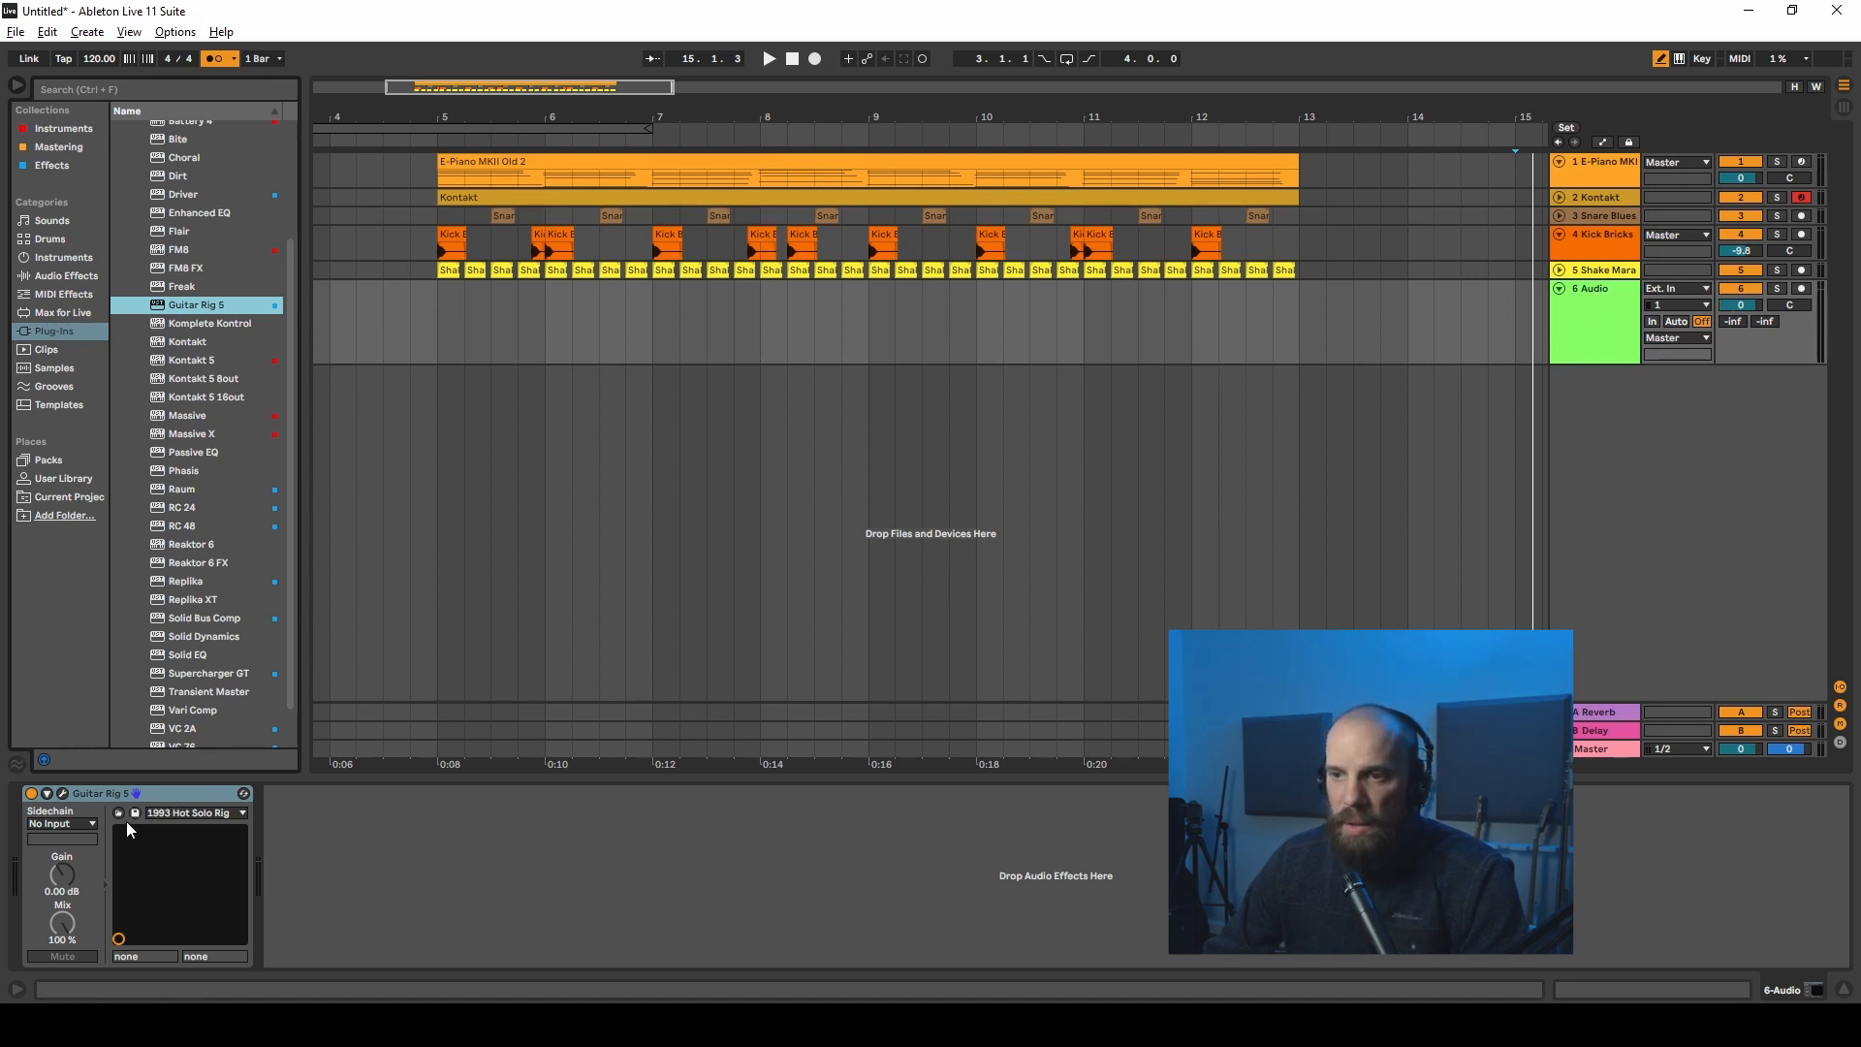
Step: Load Guitar Rig's Tremolo Twang preset from the Rock'n' Surf style and arm audio track 6 with monitoring on Auto
left_click(62, 793)
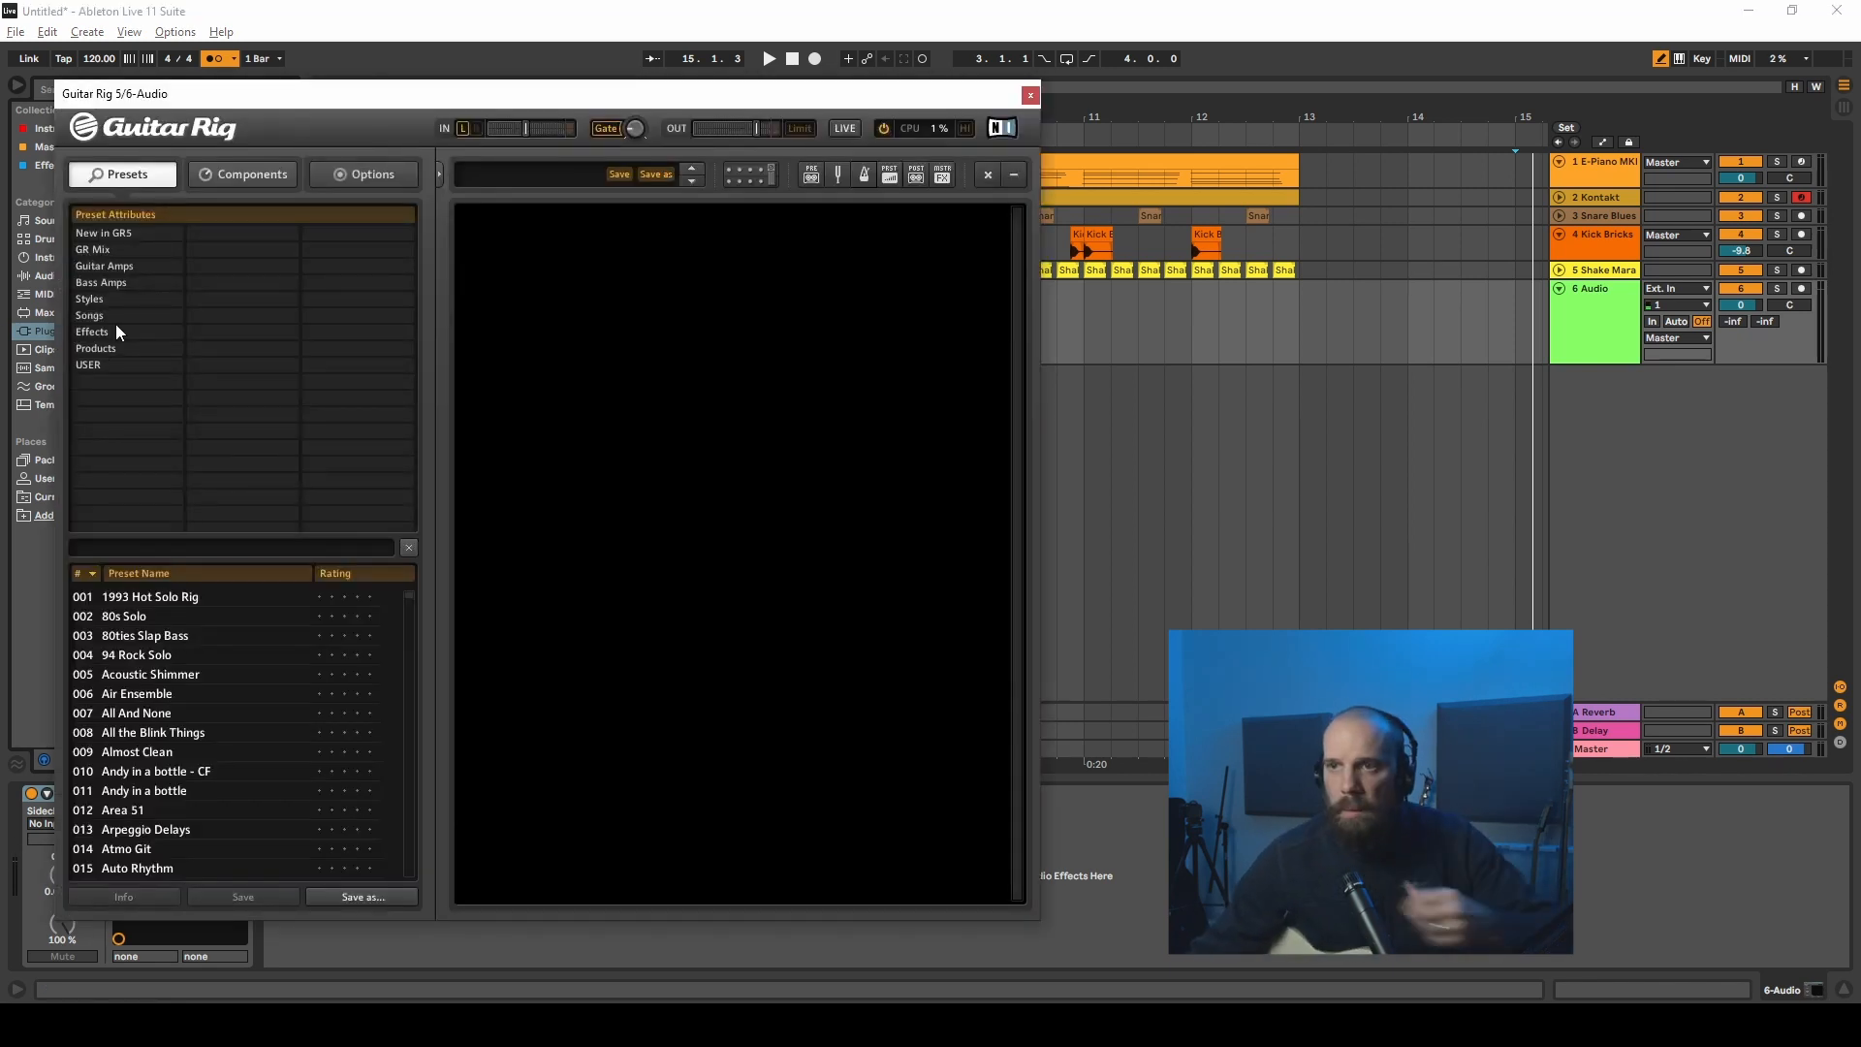
left_click(114, 298)
left_click(219, 381)
left_click(161, 597)
left_click(1801, 288)
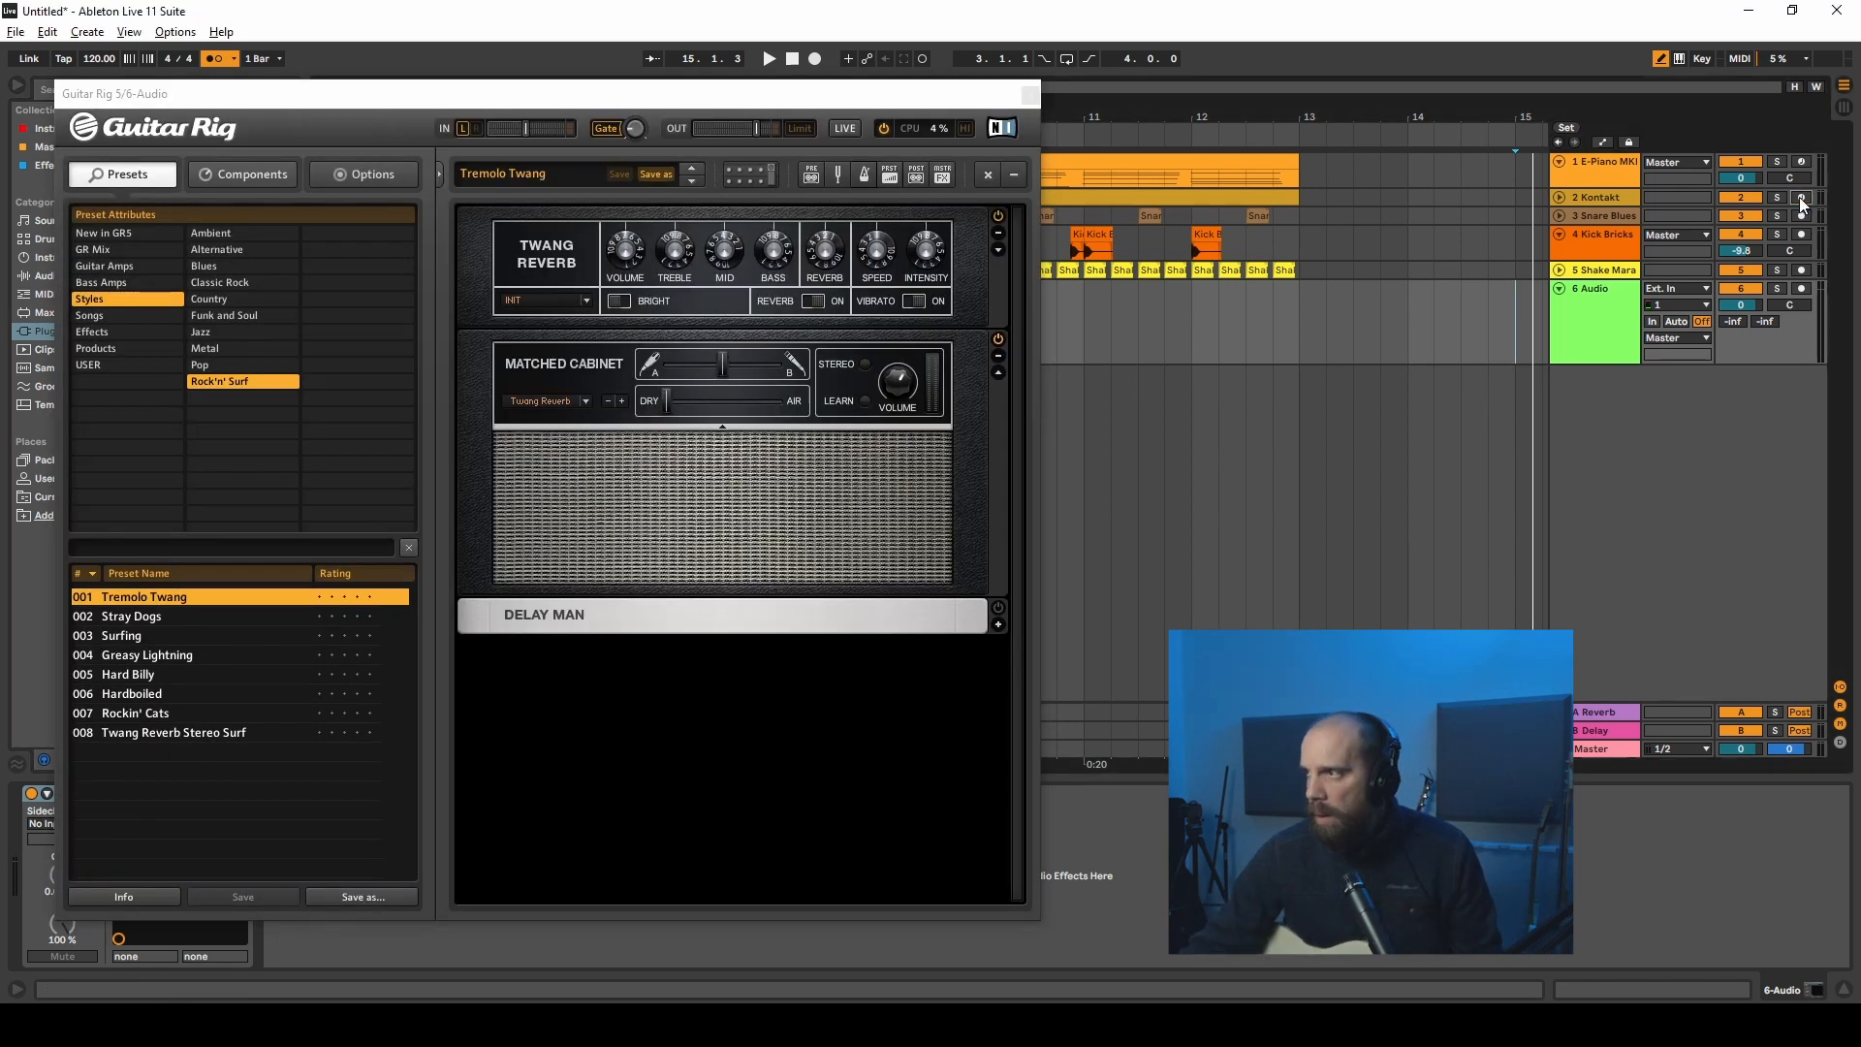
left_click(1517, 320)
left_click(1678, 321)
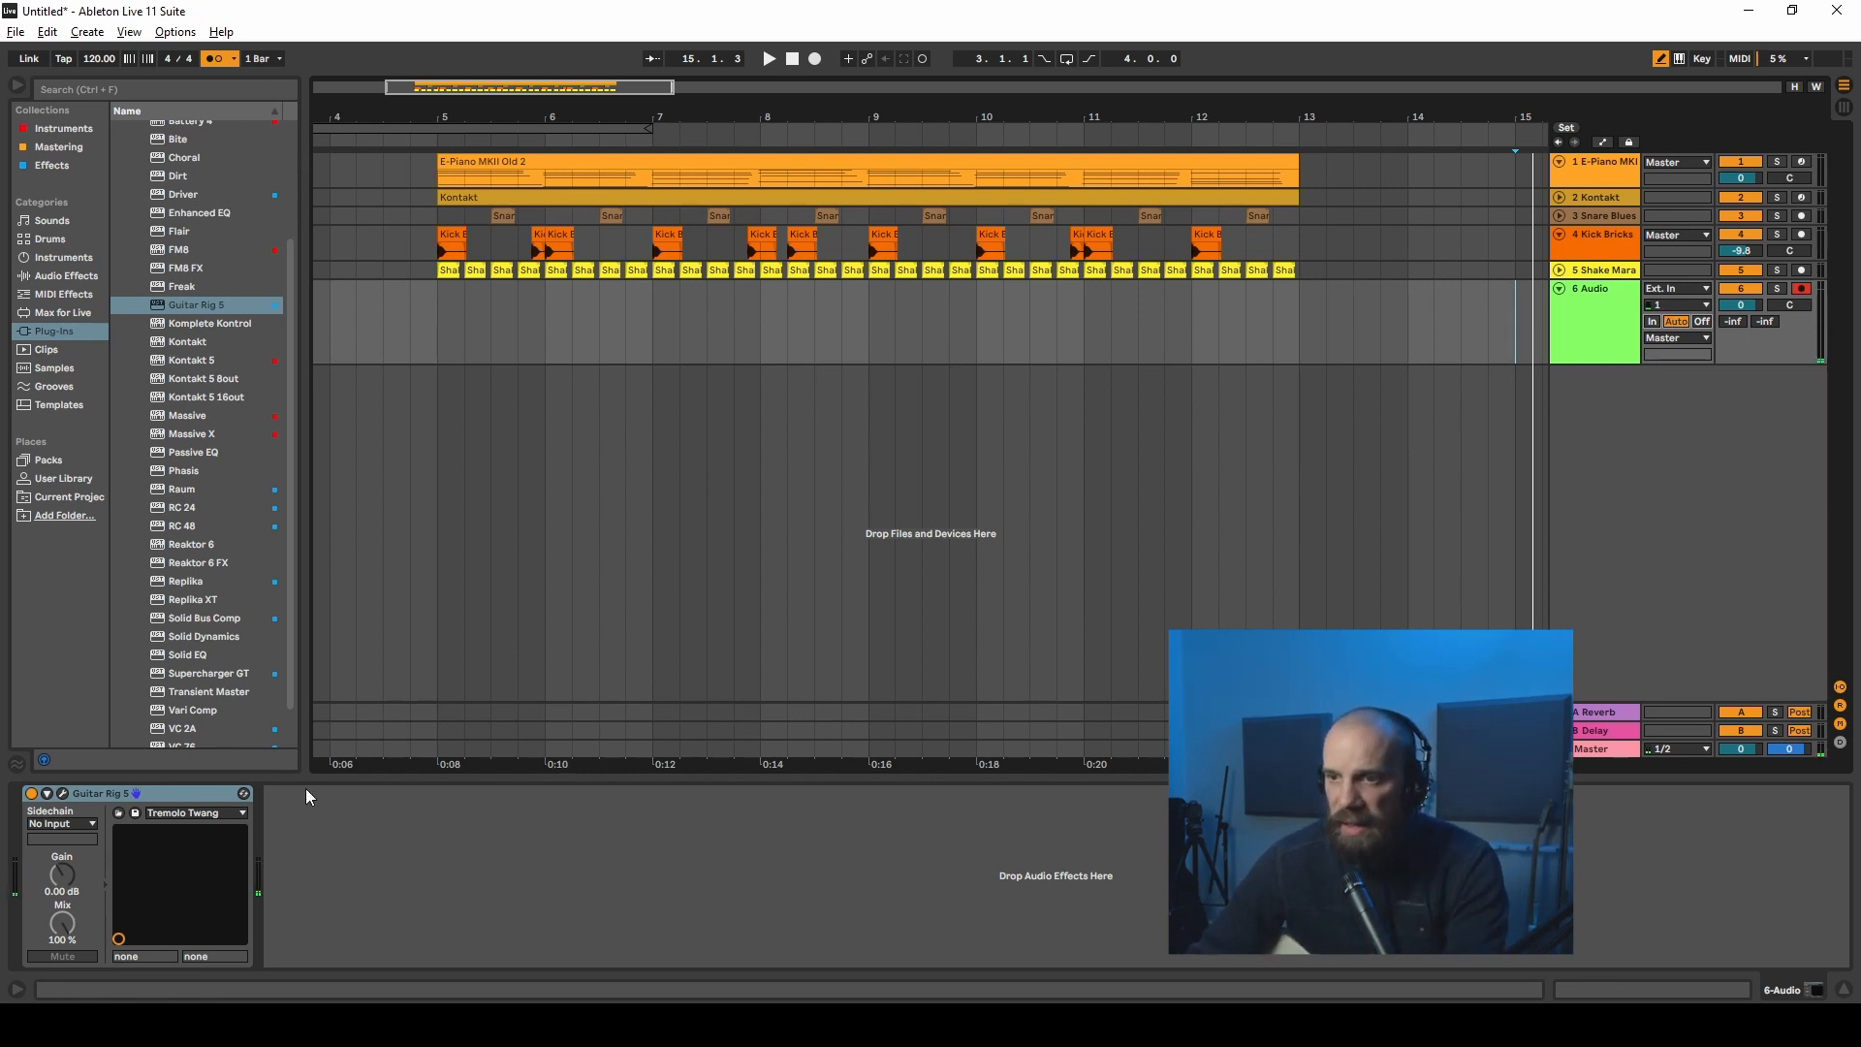
Step: Show Guitar Rig's tuner, disarm audio track 6 and set its monitoring to In for tuning the guitar, then hide the plug-in window
left_click(64, 793)
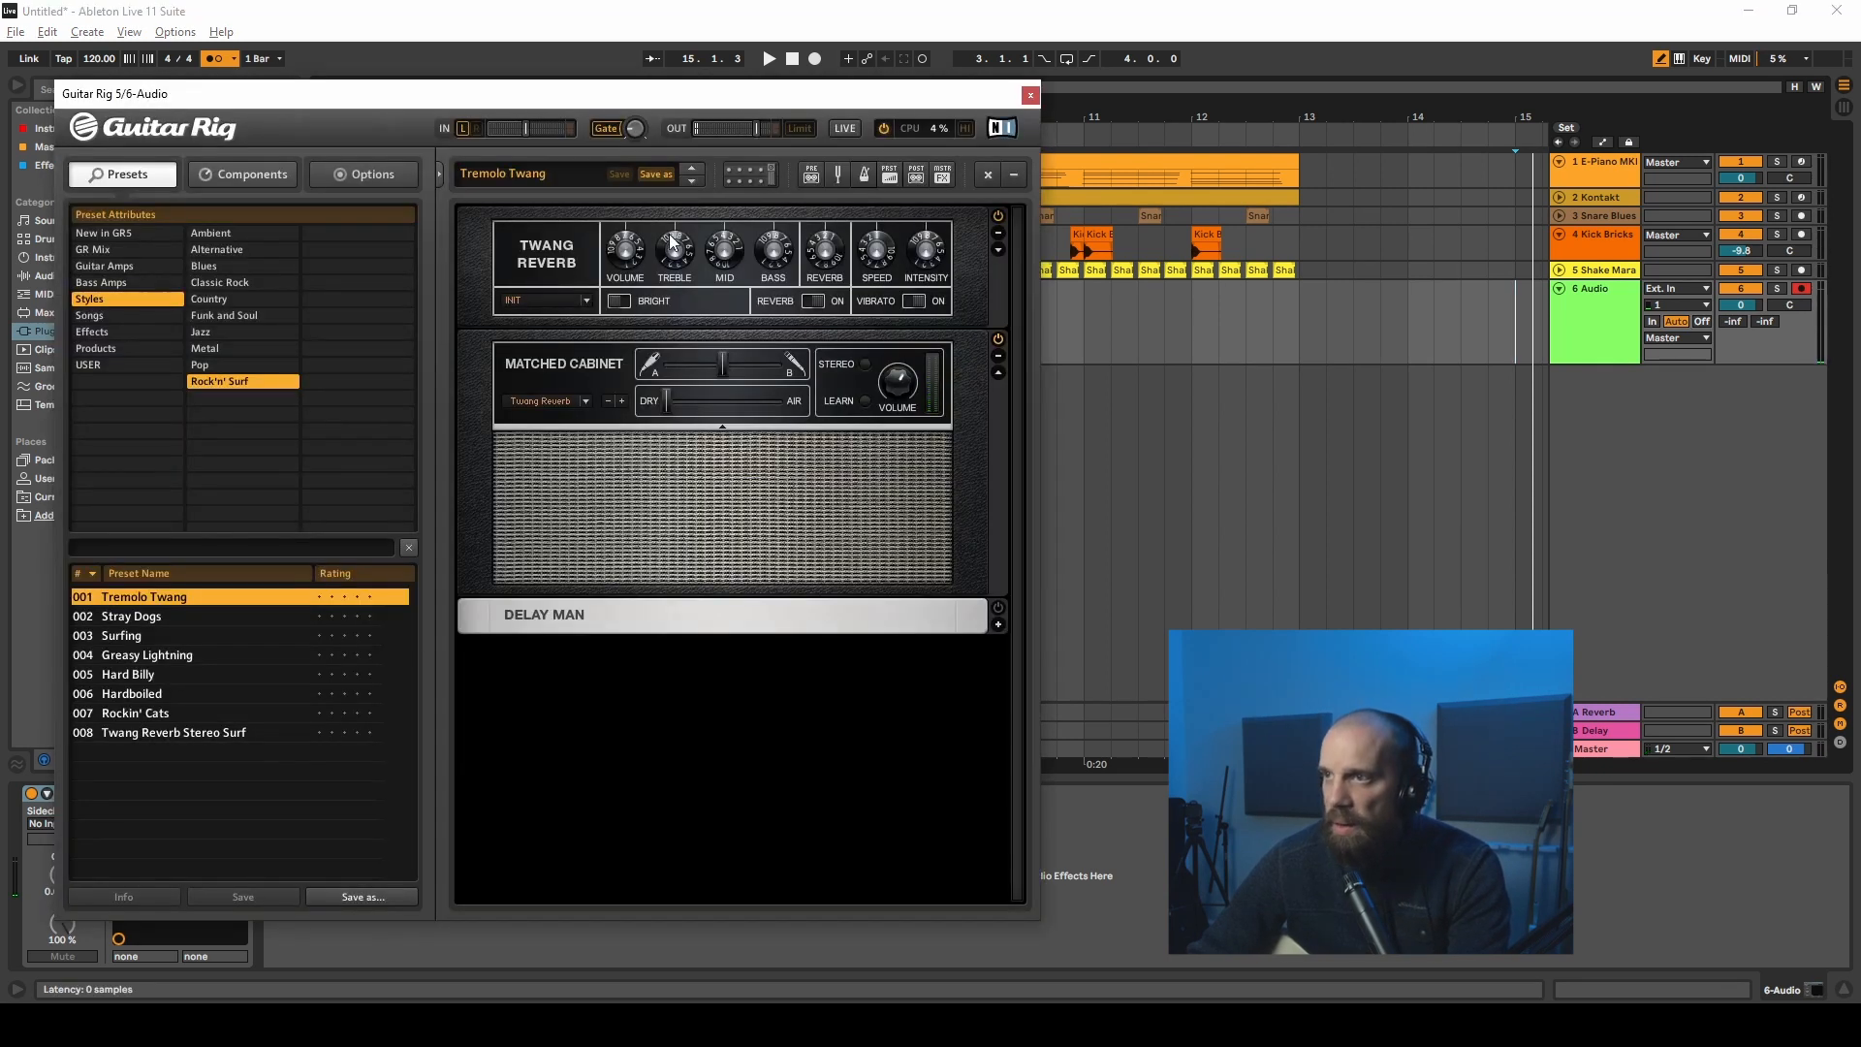
left_click(835, 172)
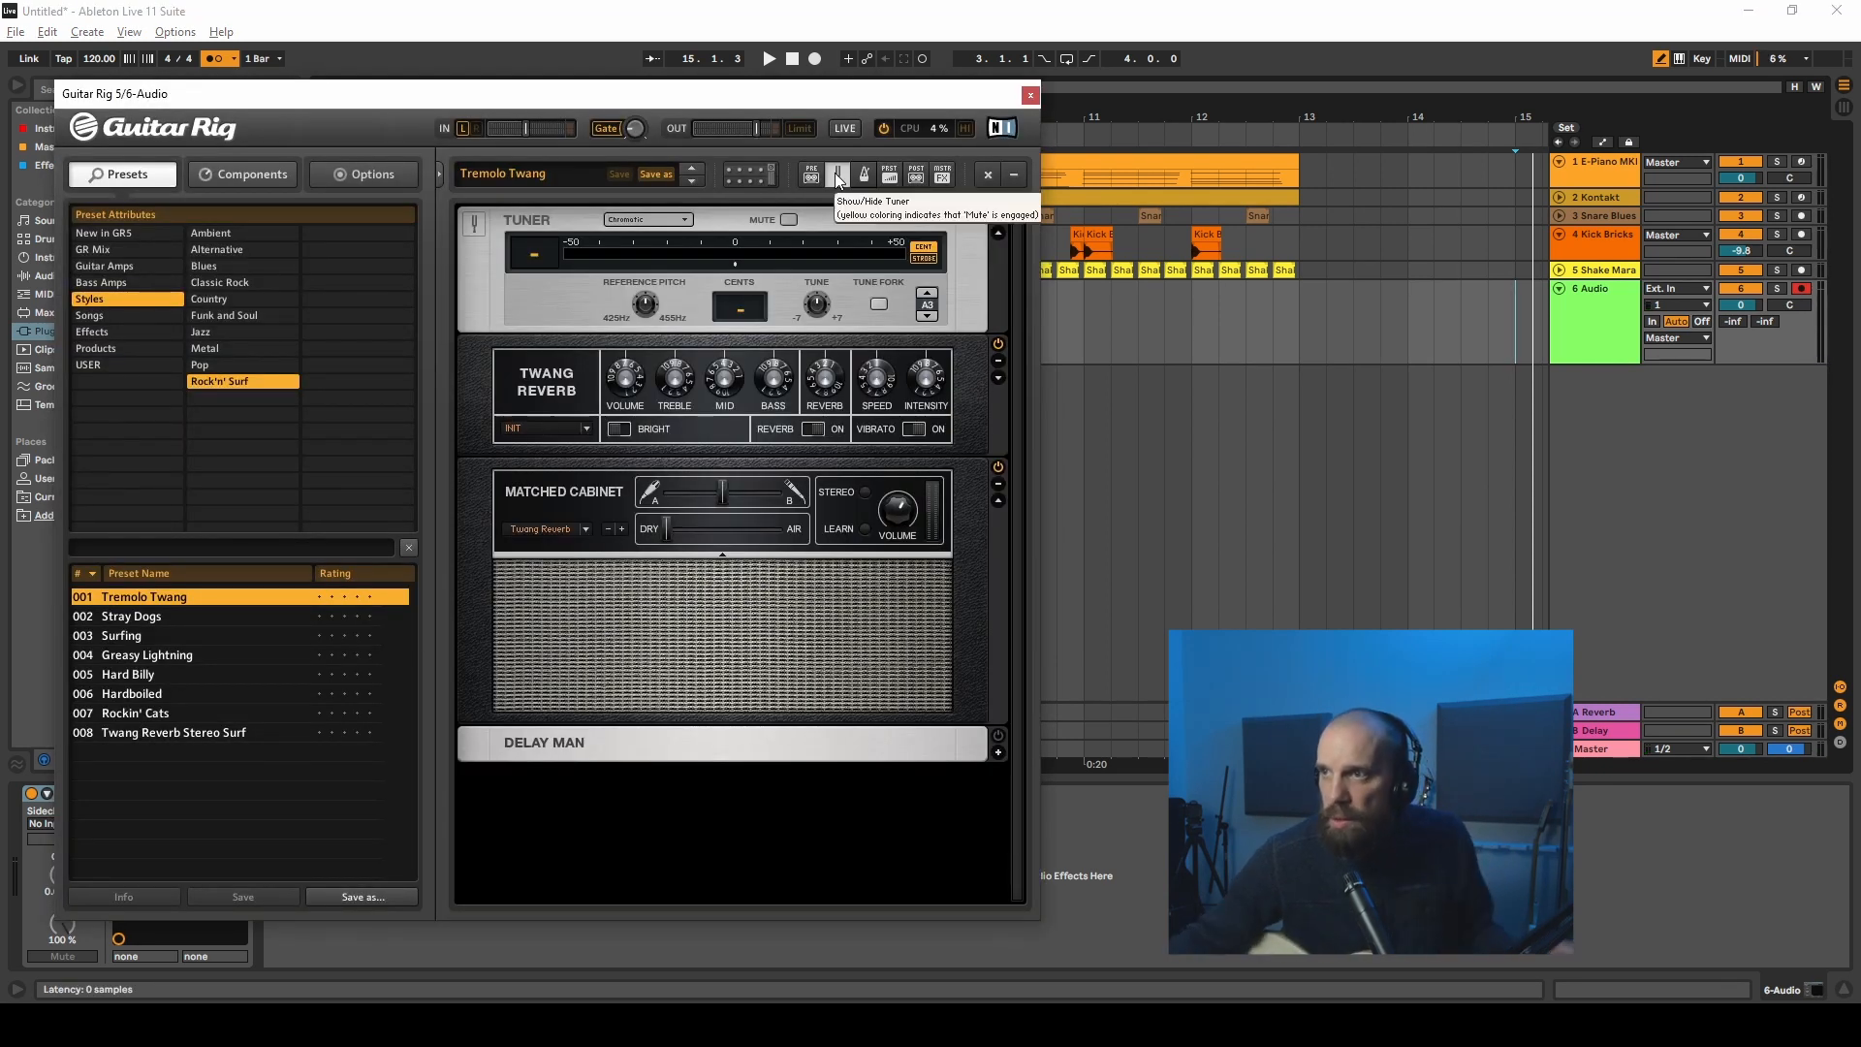
left_click(1801, 288)
left_click(1653, 321)
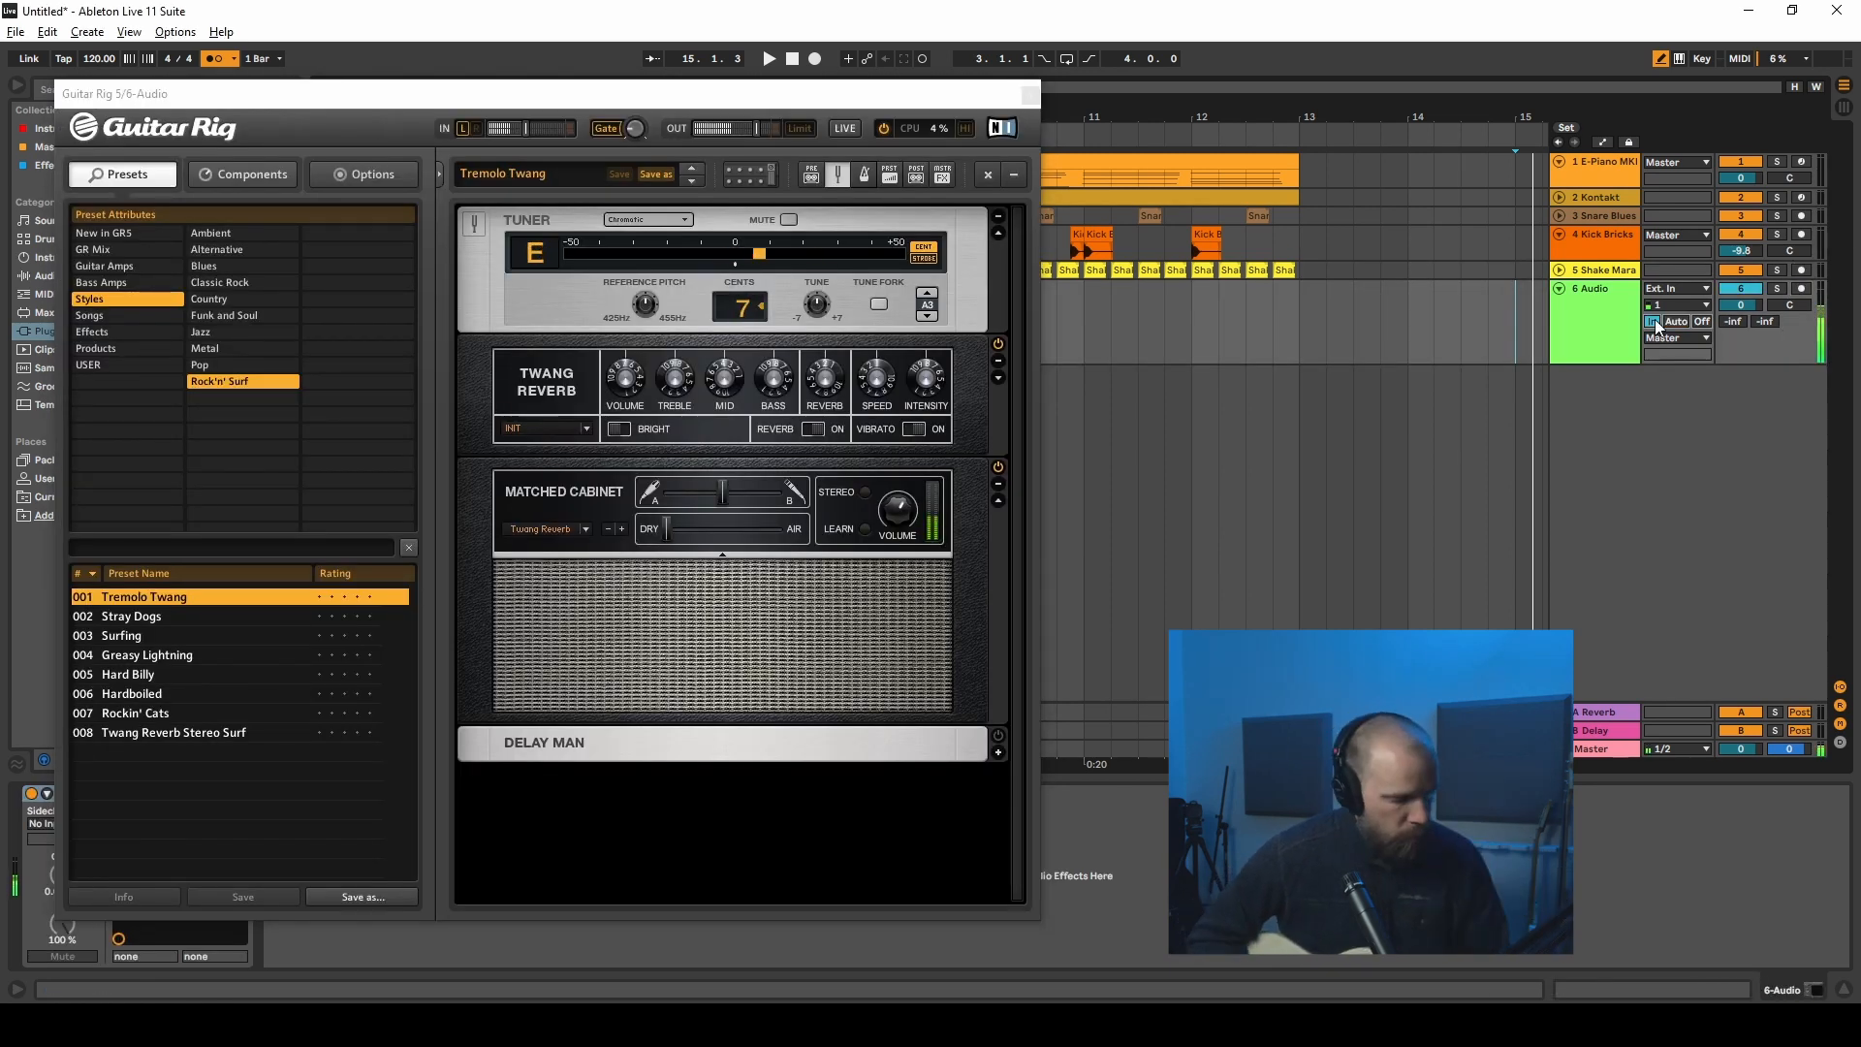
key("ctrl+alt+p")
Step: Arm audio track 6 with monitoring on Auto and record a guitar part from 4.1.1 until just past bar 12
left_click(434, 327)
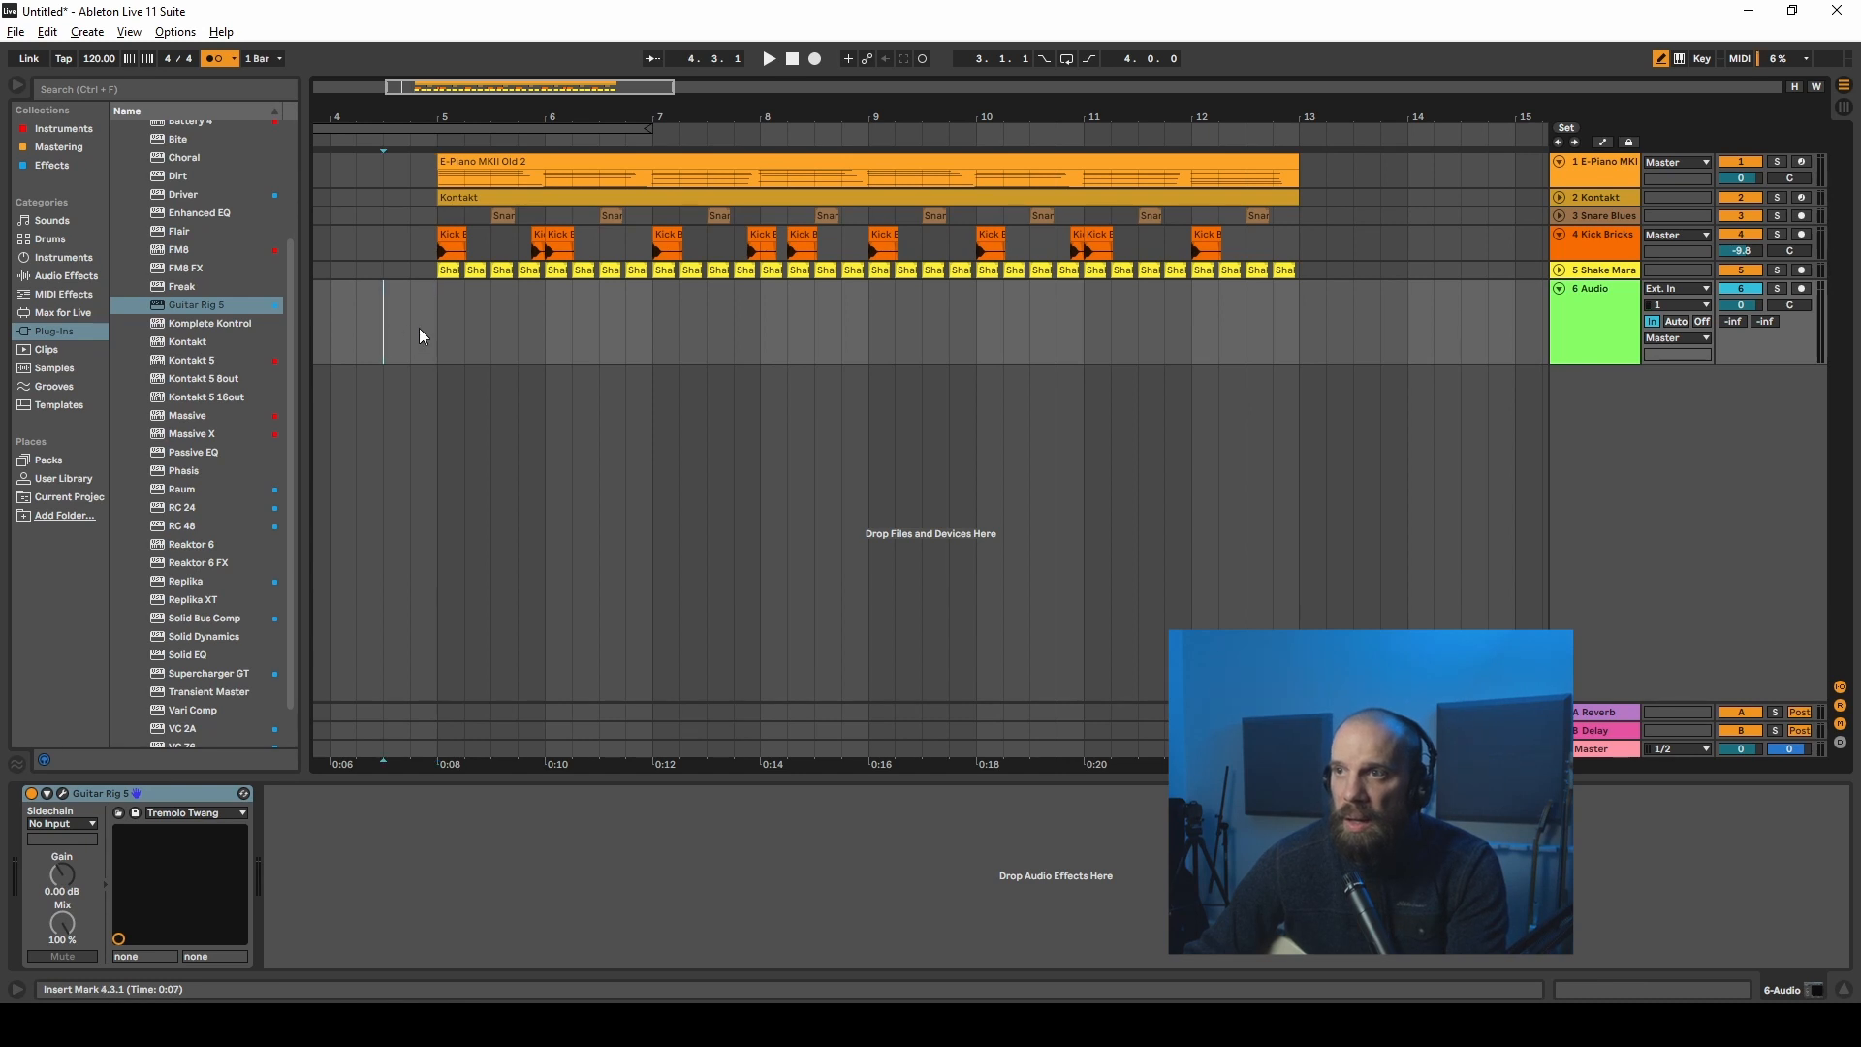
left_click(433, 329)
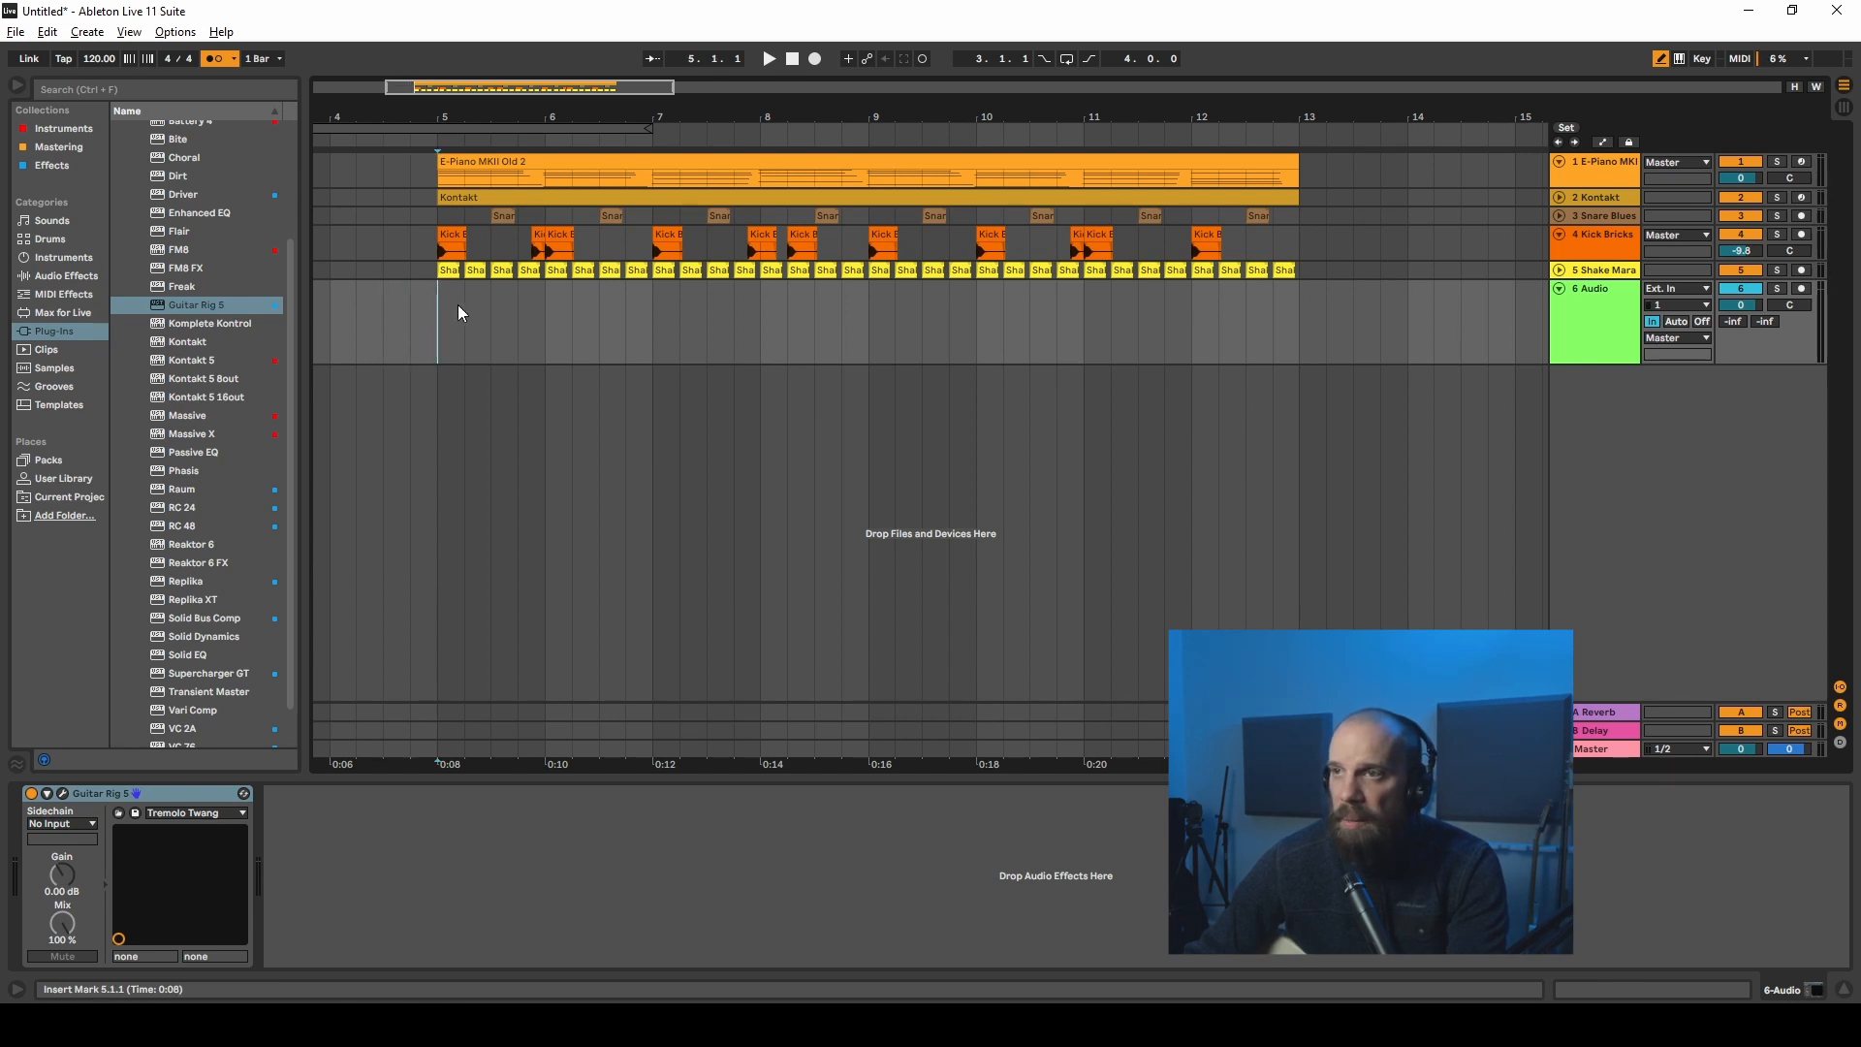
left_click(329, 319)
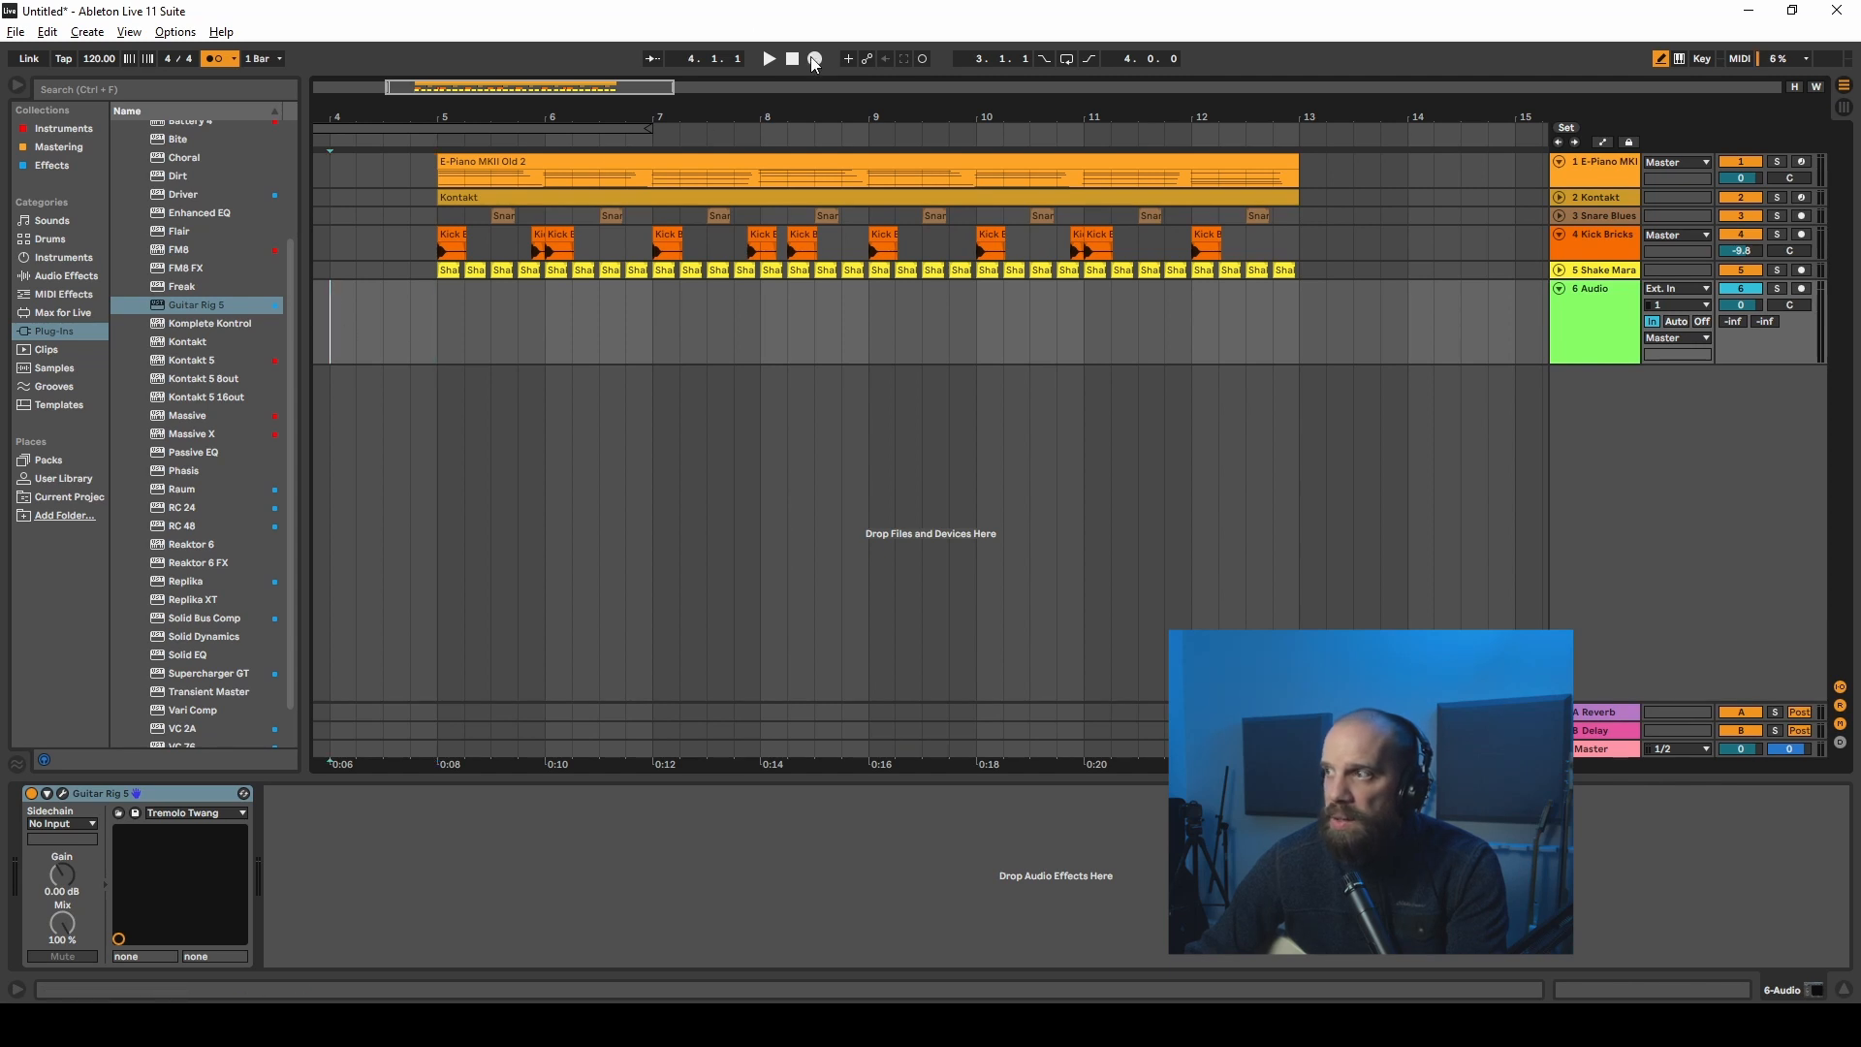
left_click(1801, 288)
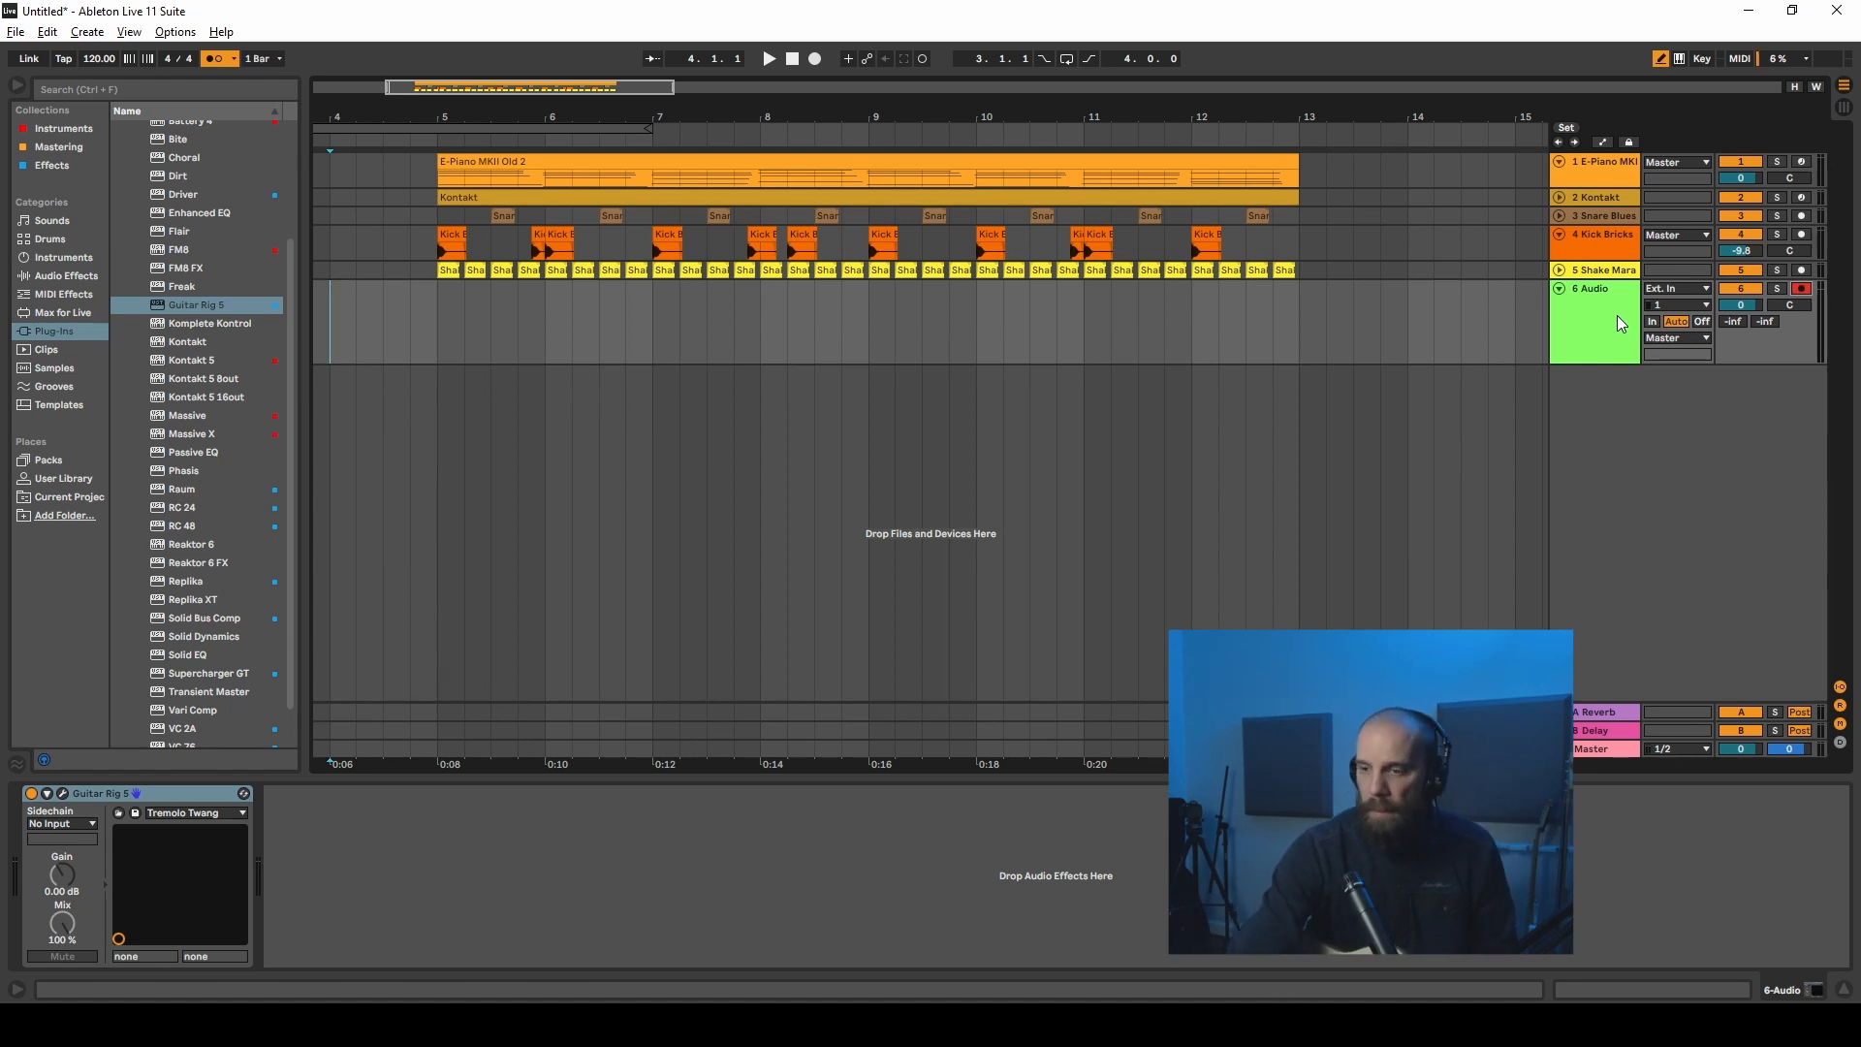
key("F9")
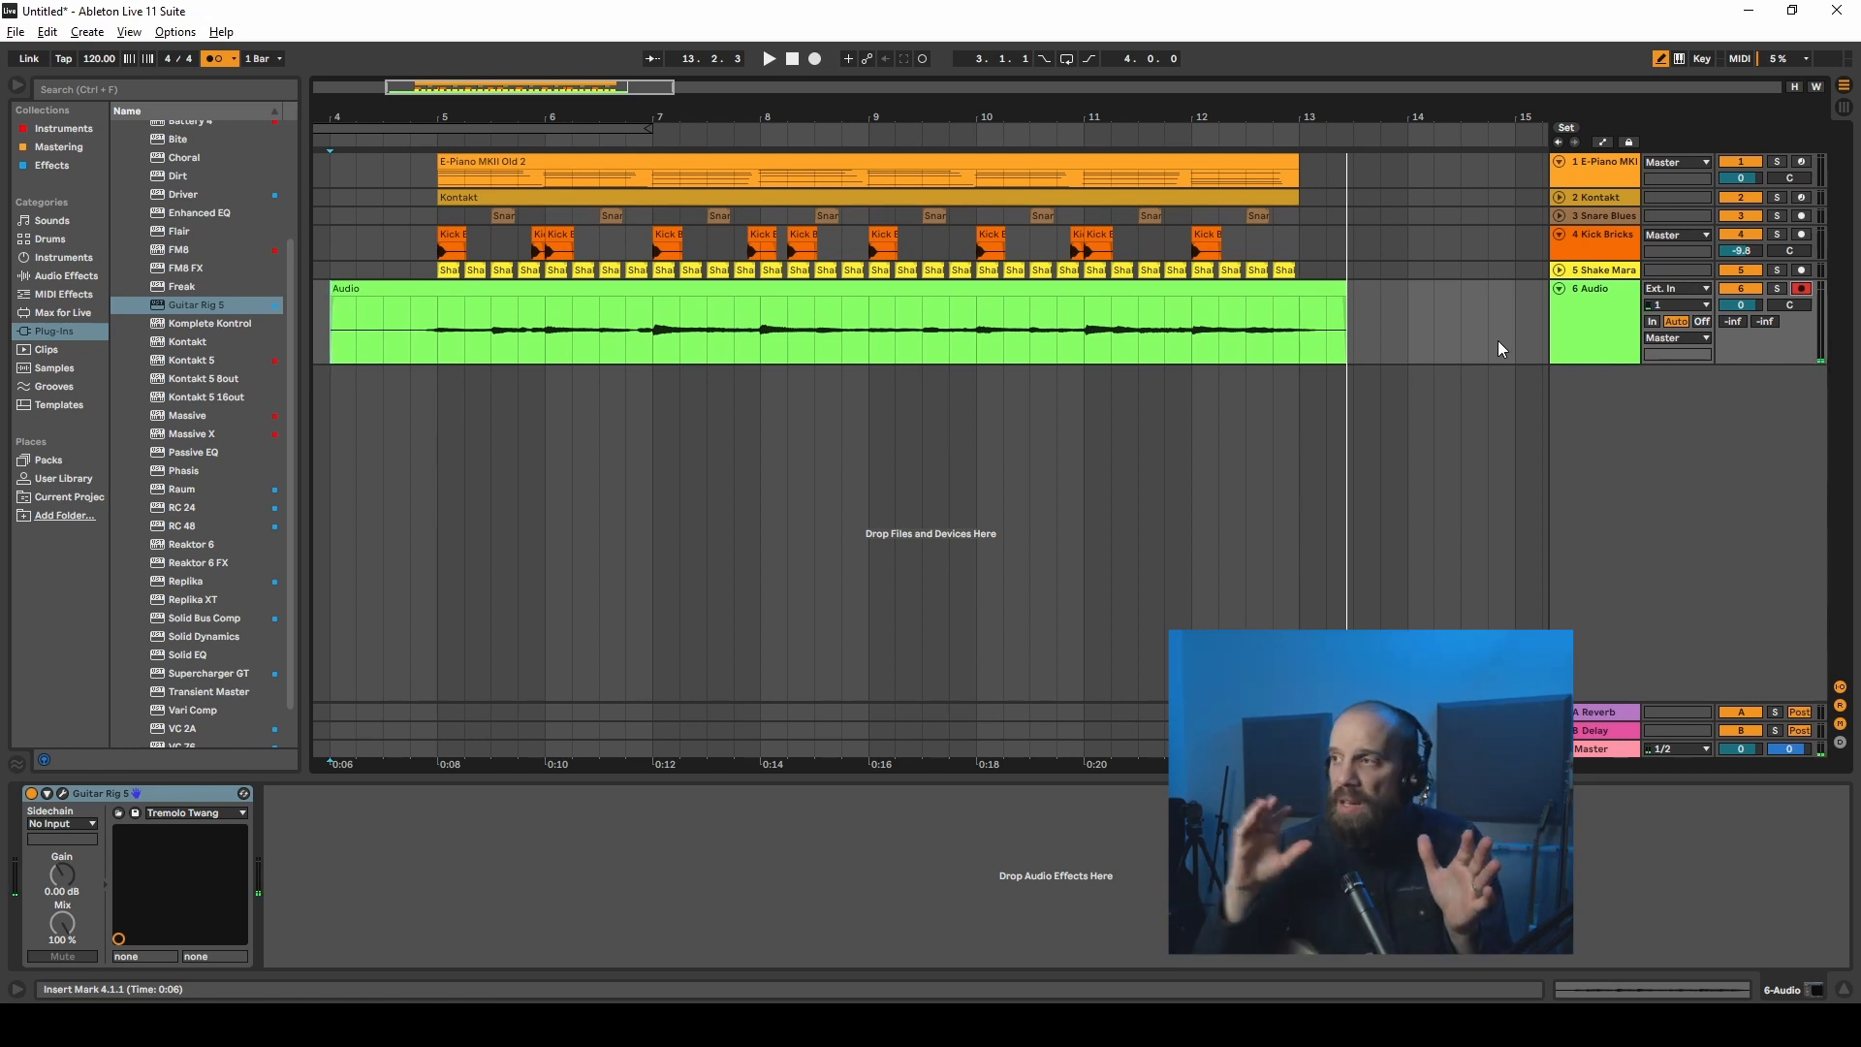
Step: Duplicate audio track 6 with its Guitar Rig setup and delete the copied clip from the new audio track 7
left_click(1591, 330)
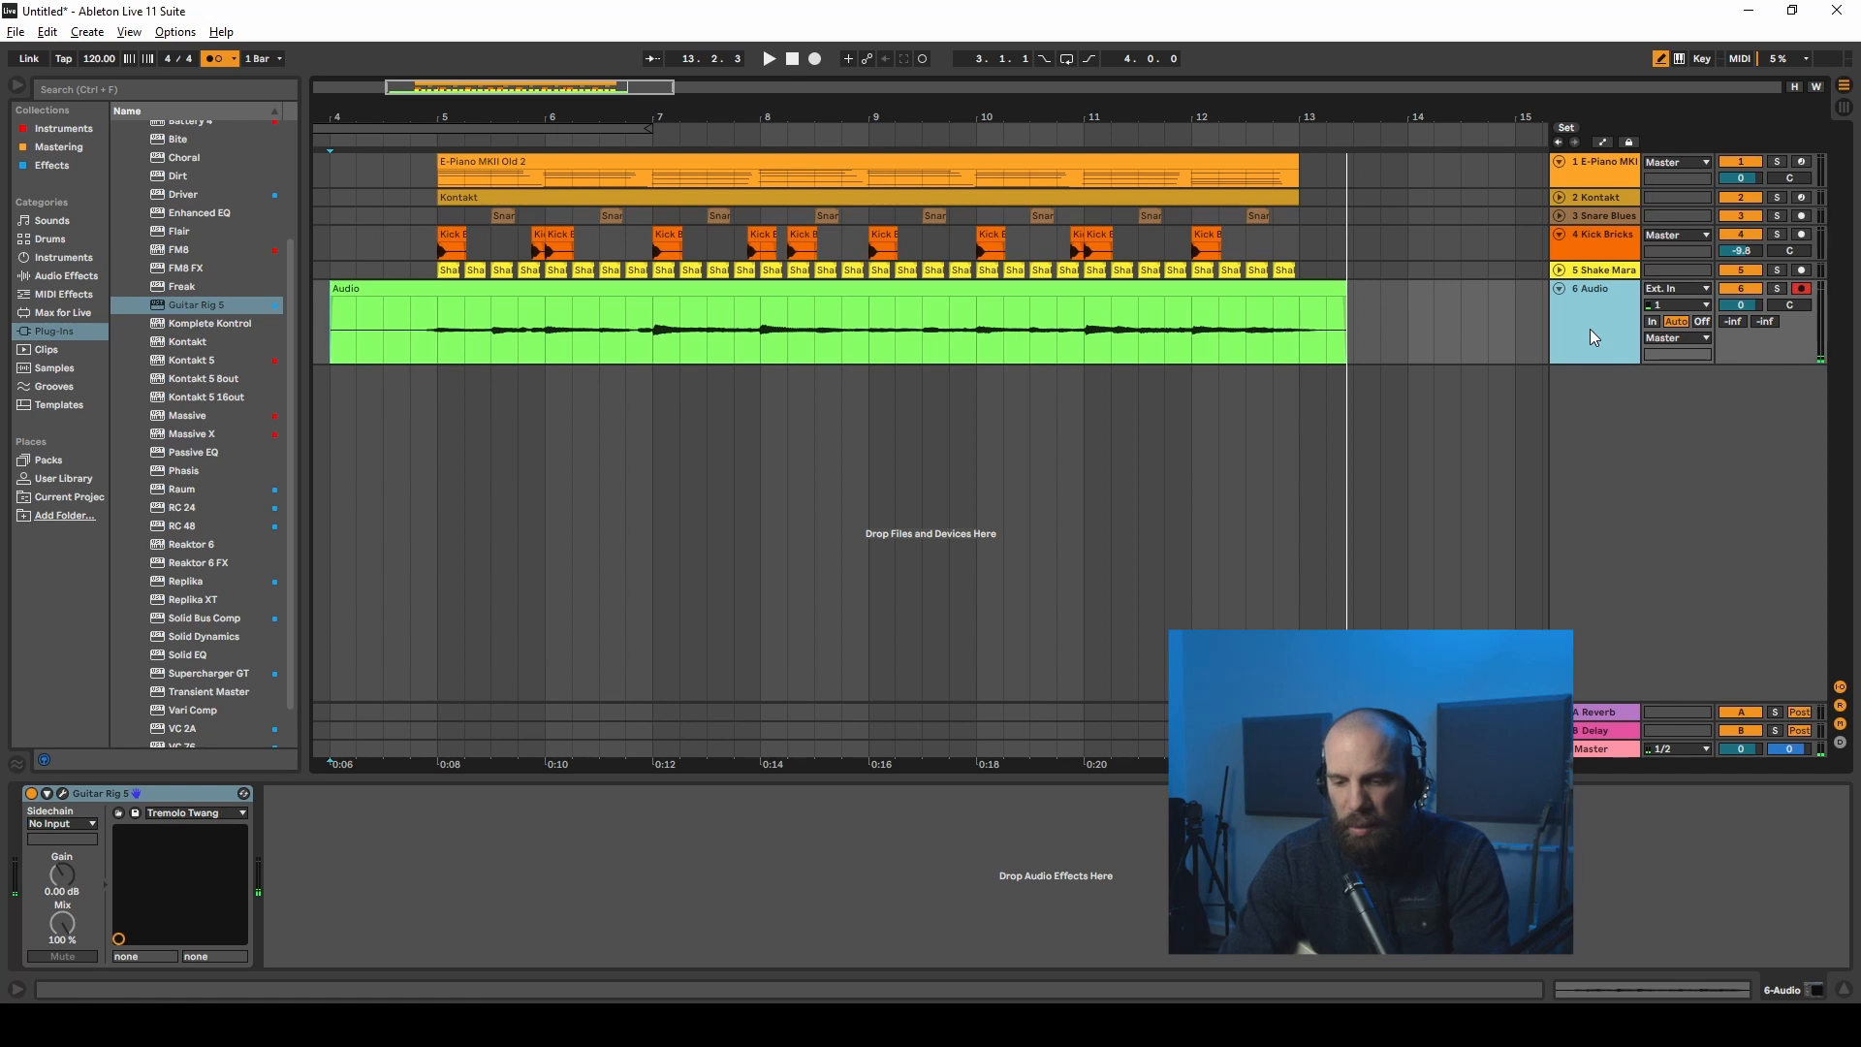
key("ctrl+d")
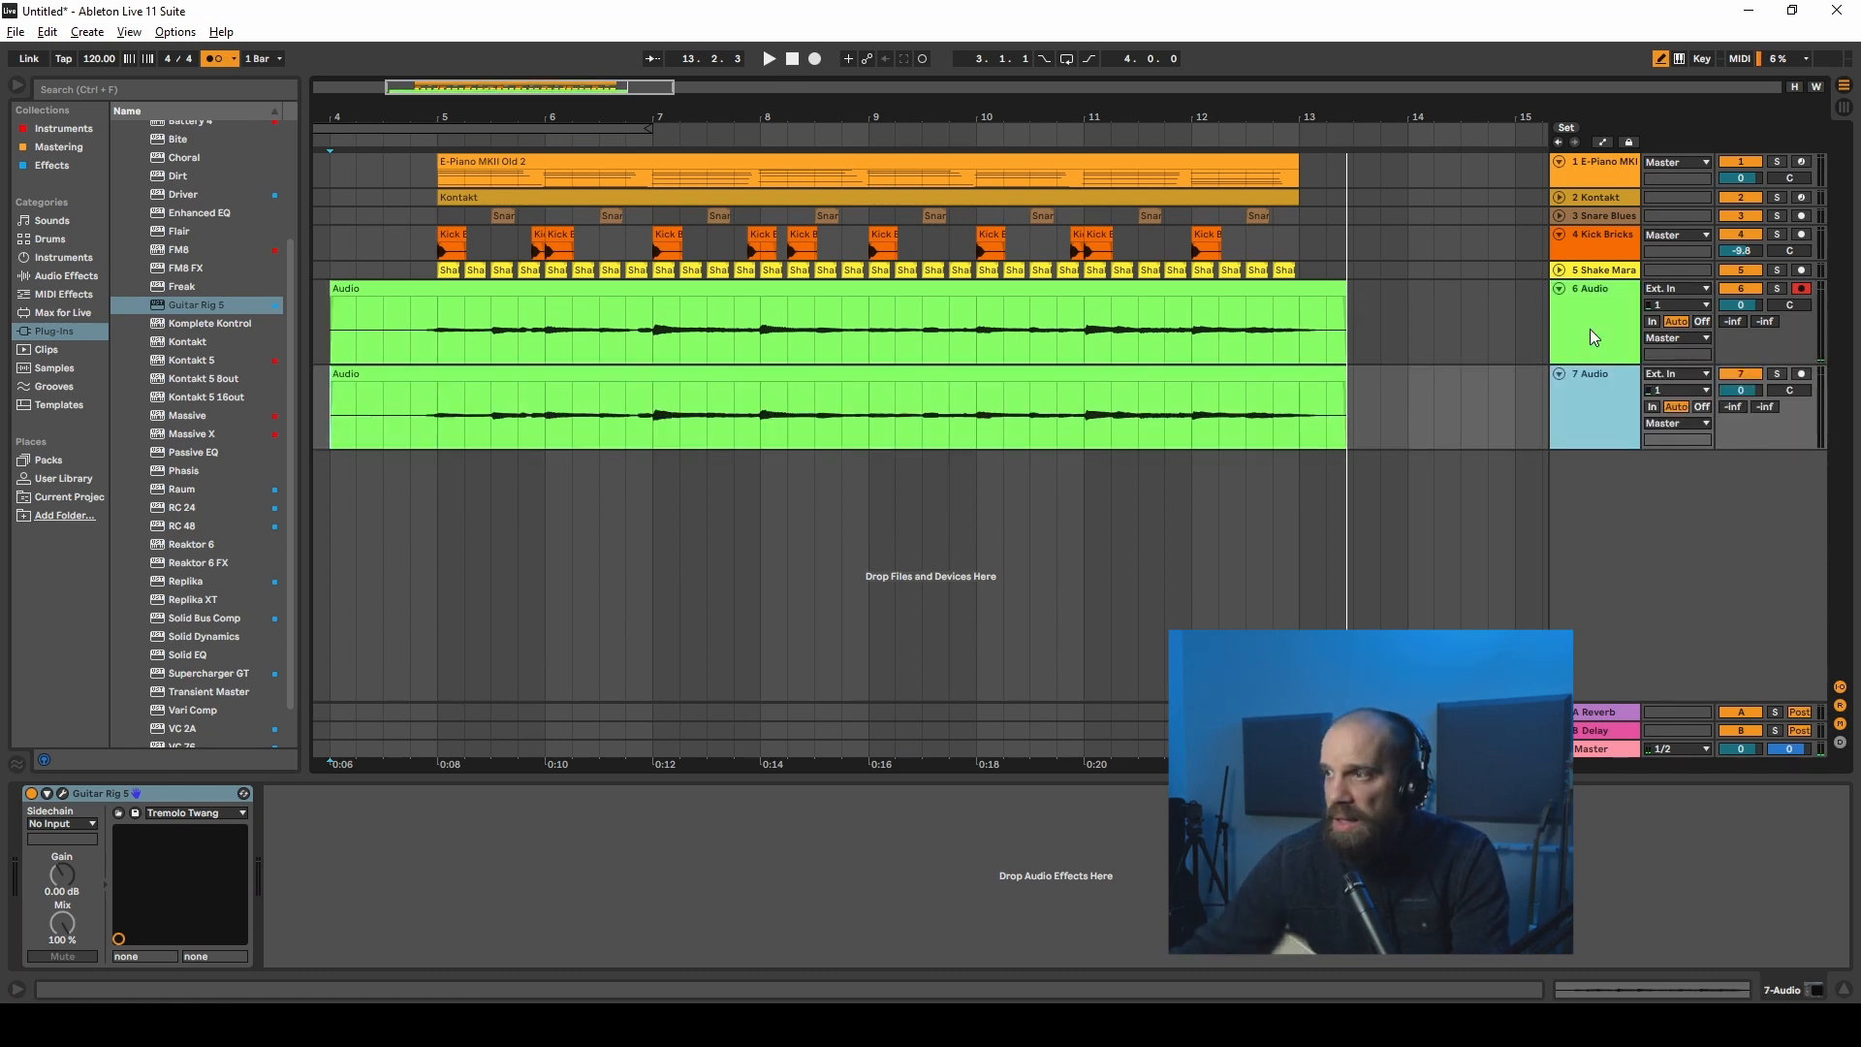
left_click(1076, 376)
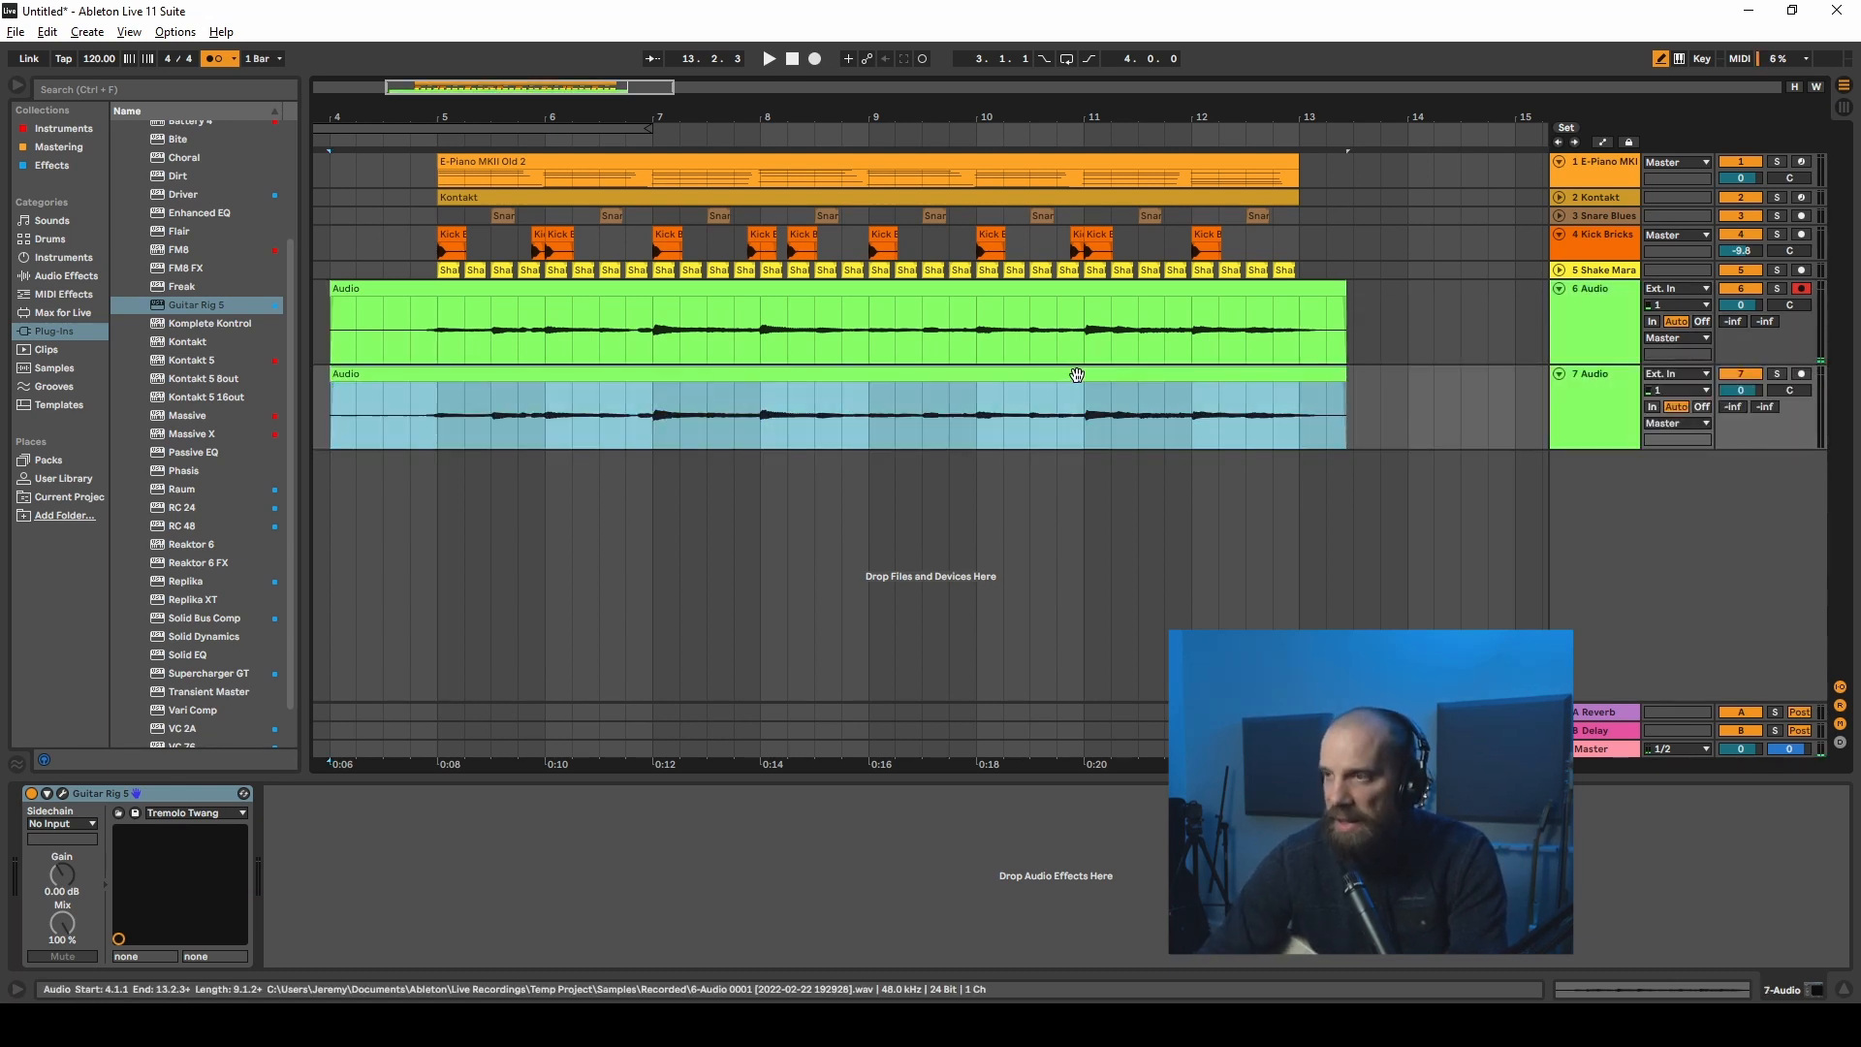
key("Delete")
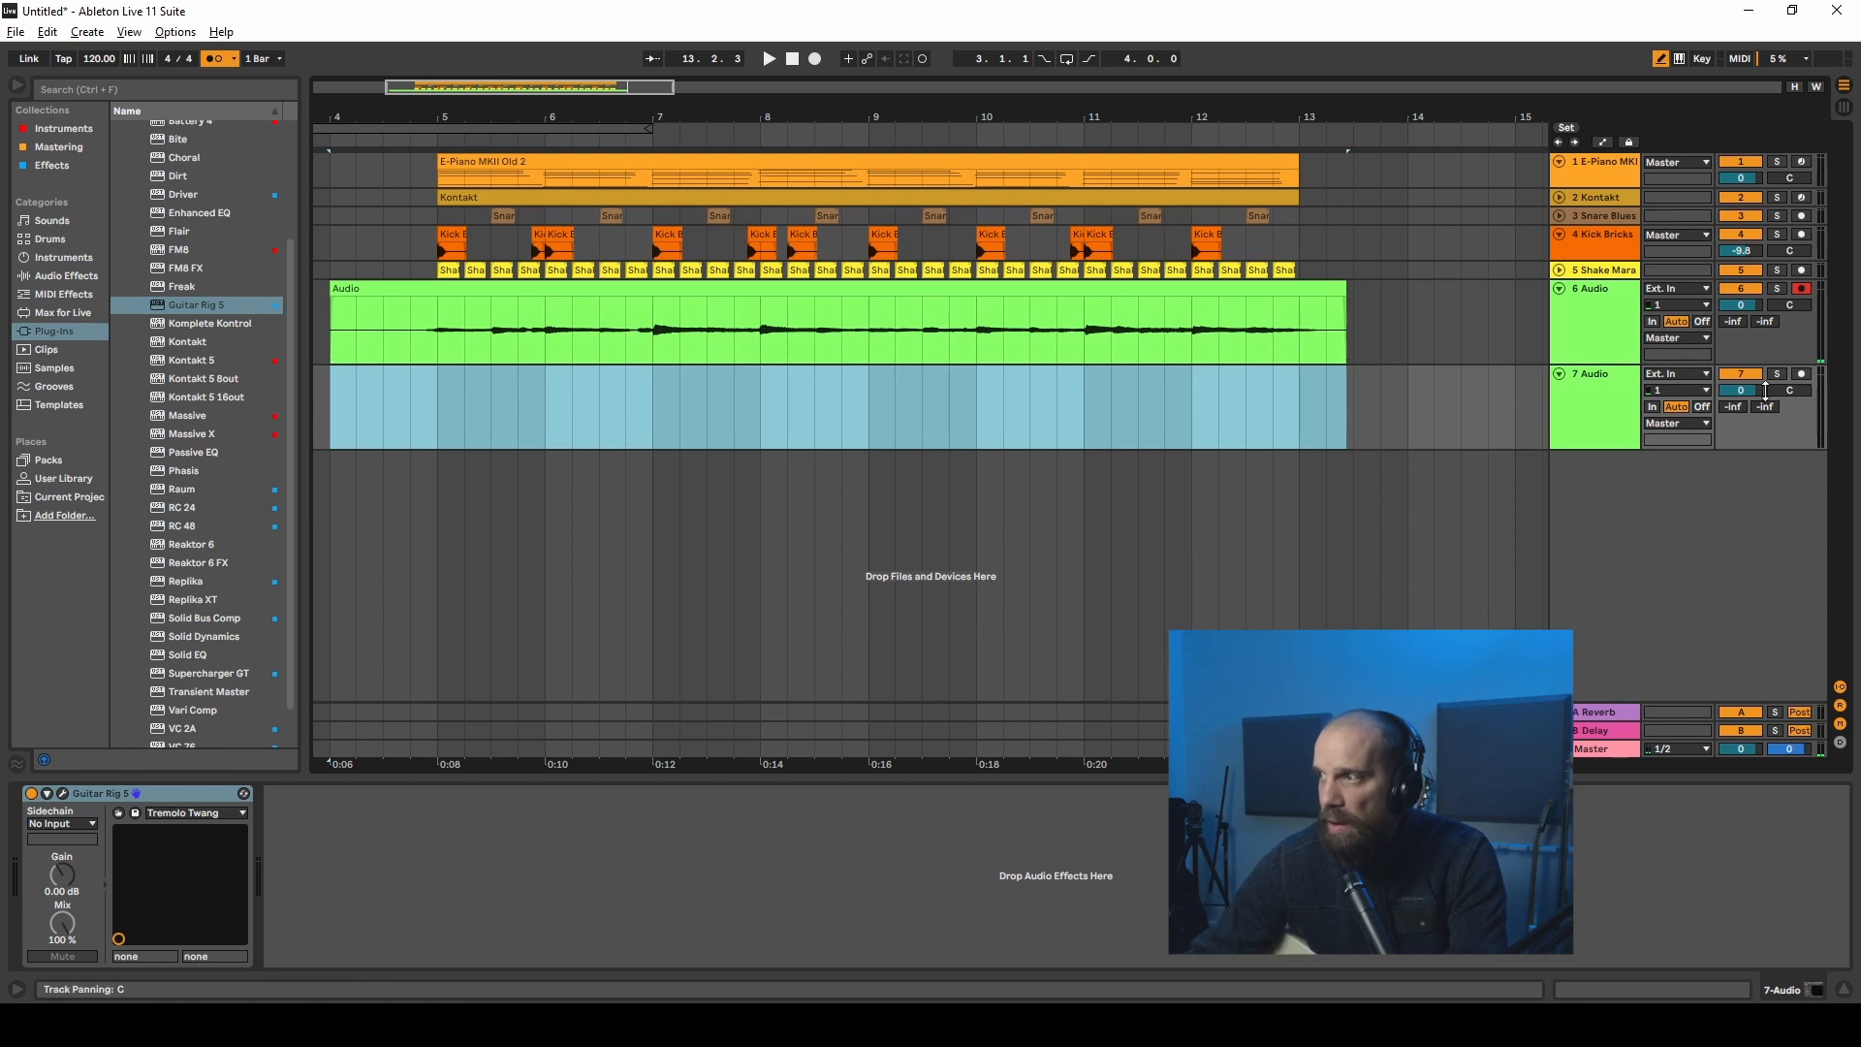
Step: Pan audio track 6 to 37L and switch record arming from track 6 to audio track 7
left_click(1586, 324)
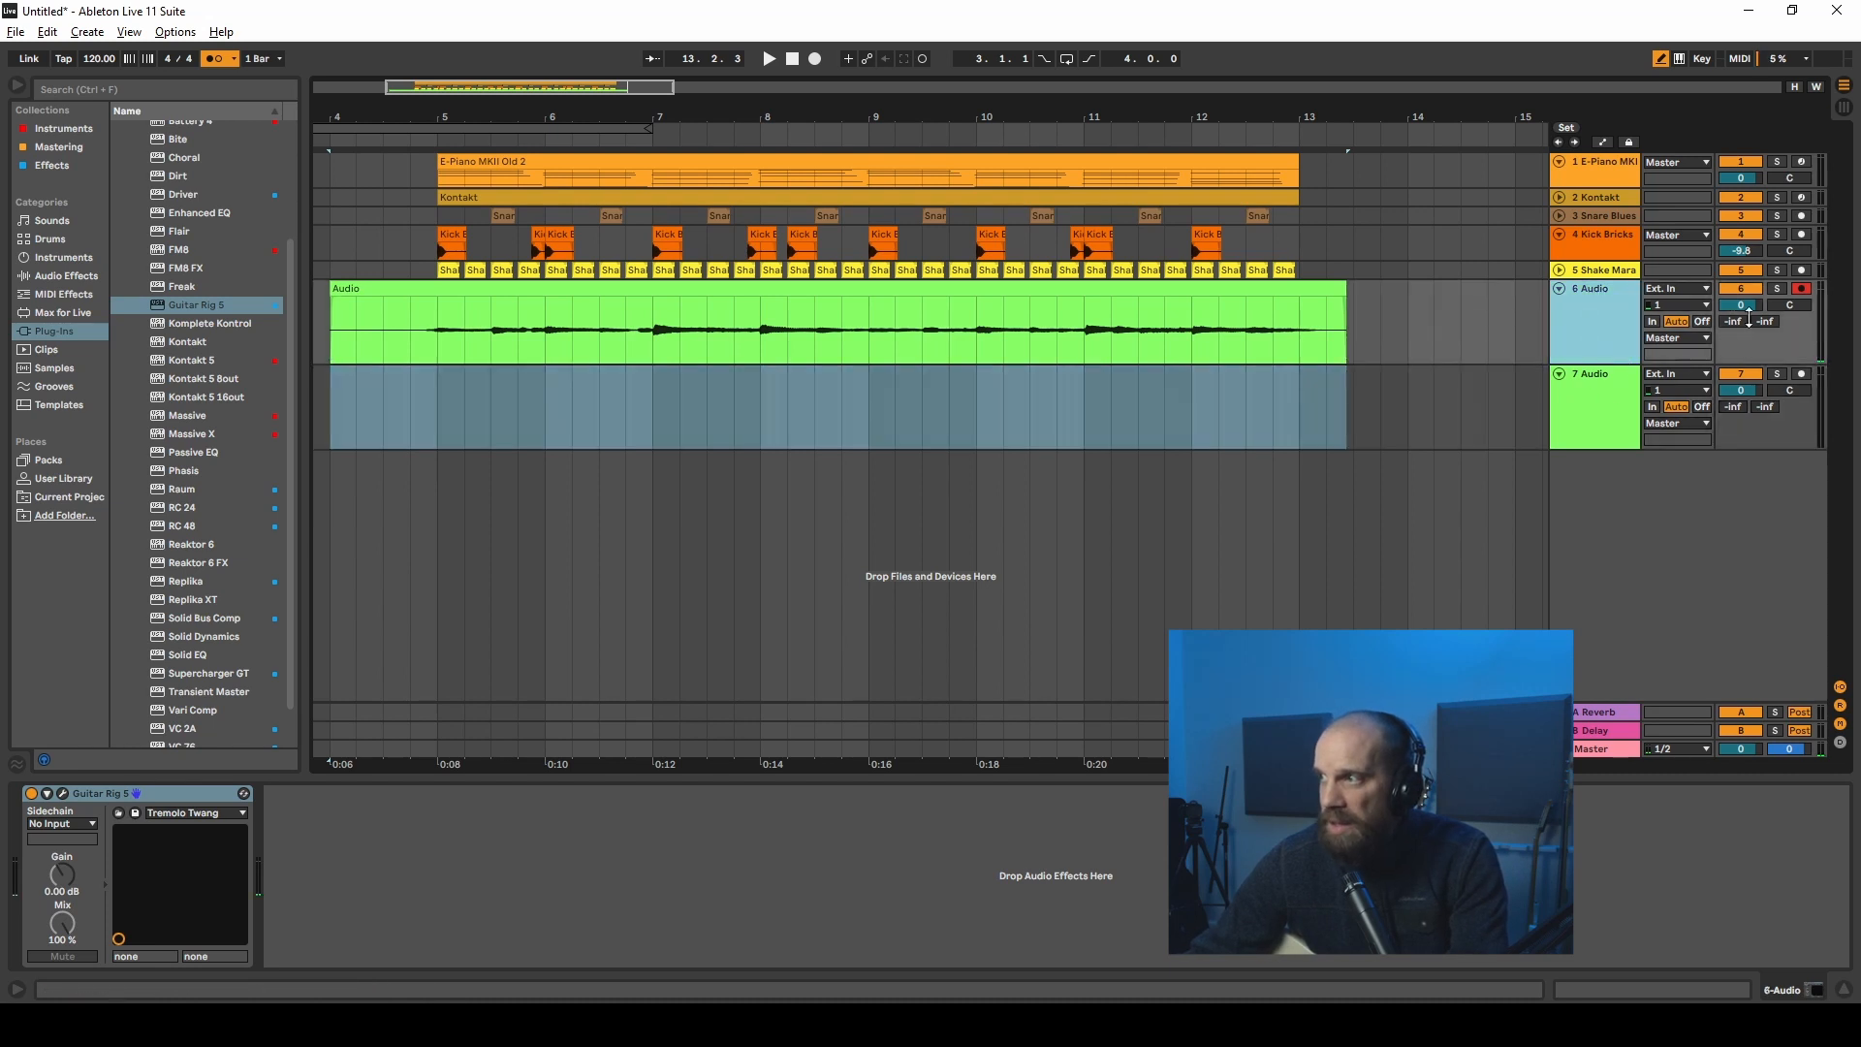
left_click_drag(1790, 306, 1789, 322)
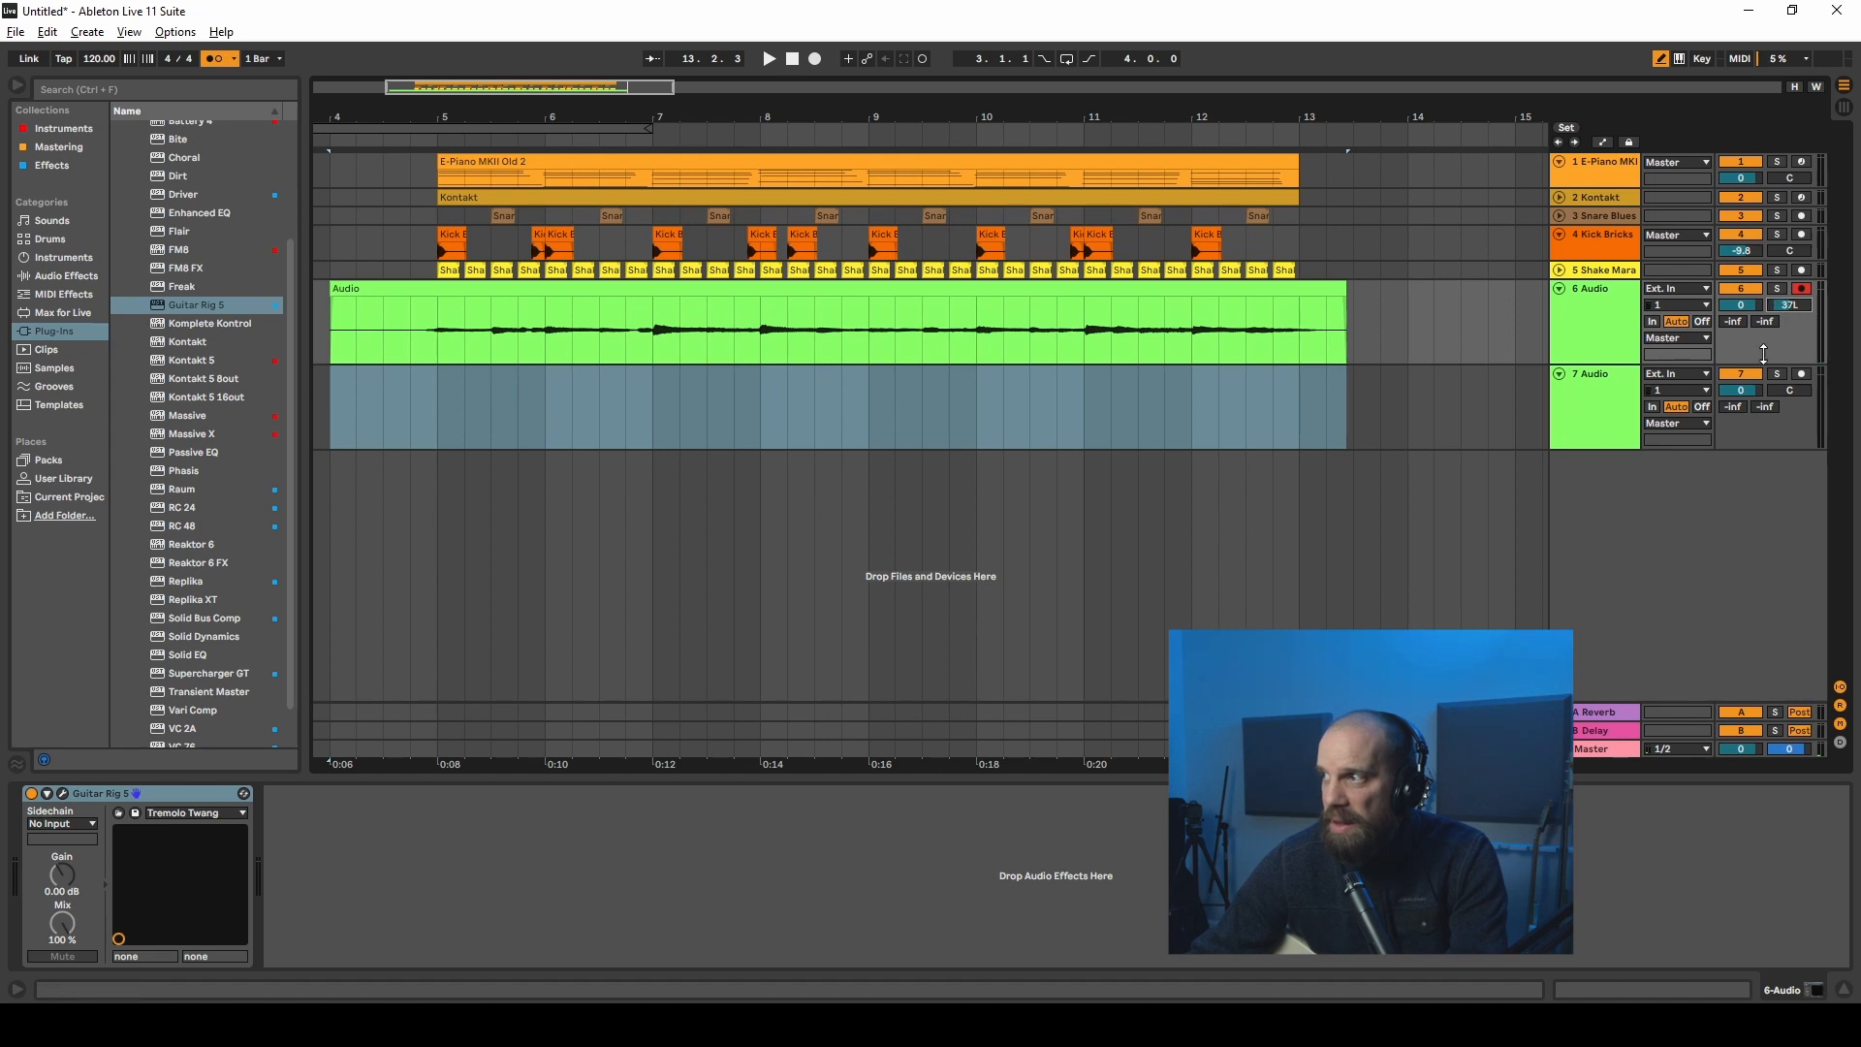
left_click(1604, 413)
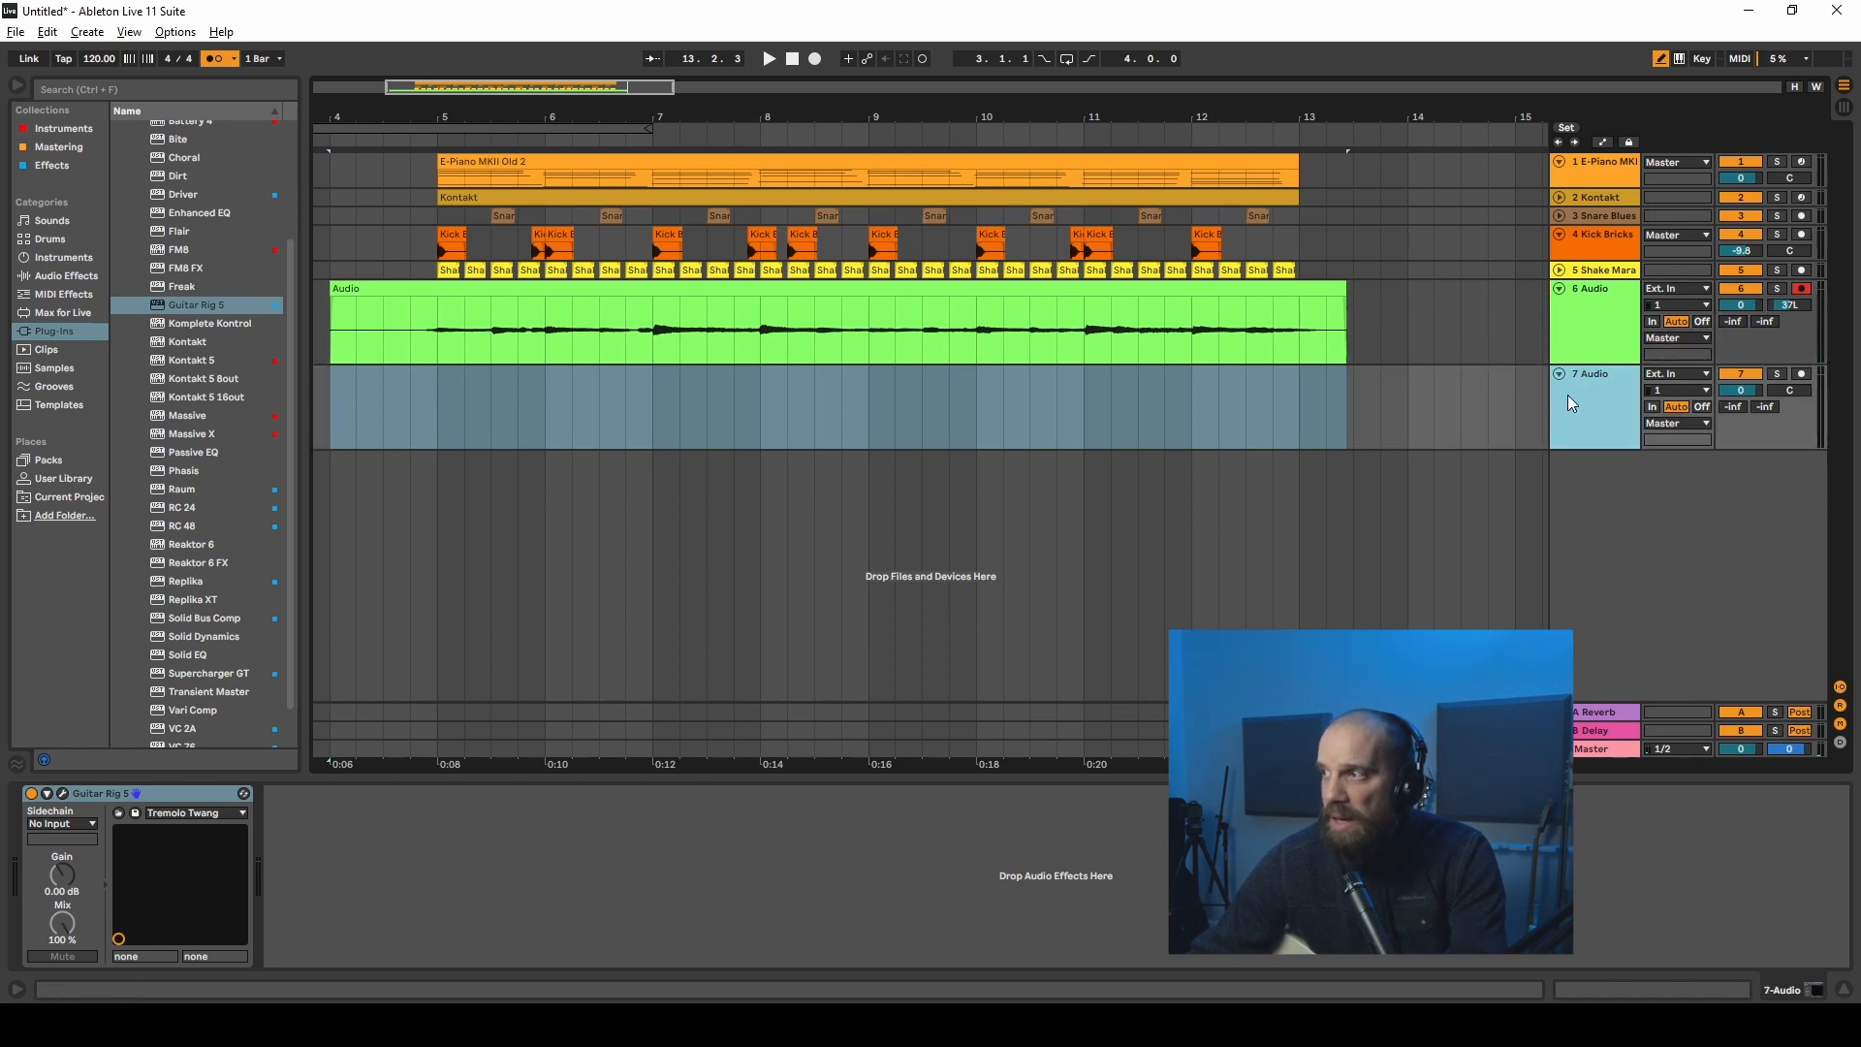
left_click(1802, 289)
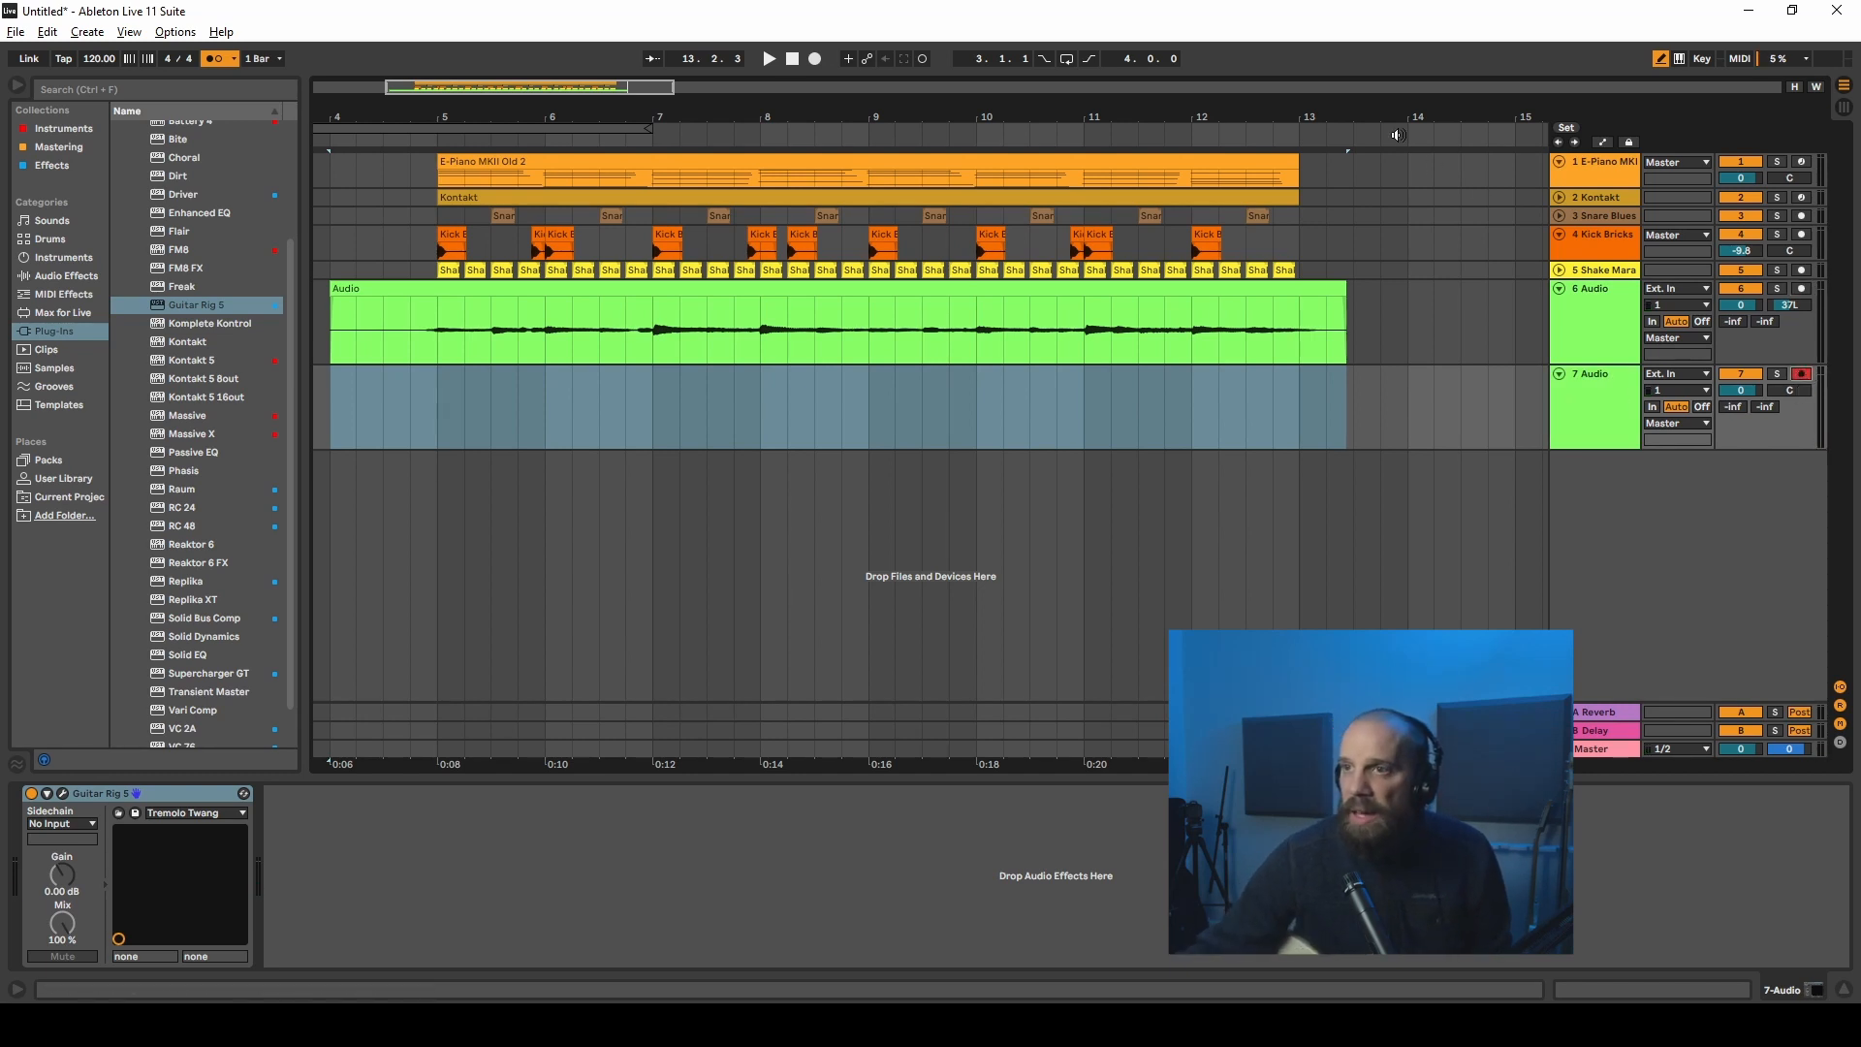
Step: Record a second guitar take on audio track 7 from 4.1.1 until midway through bar 13
left_click(378, 302)
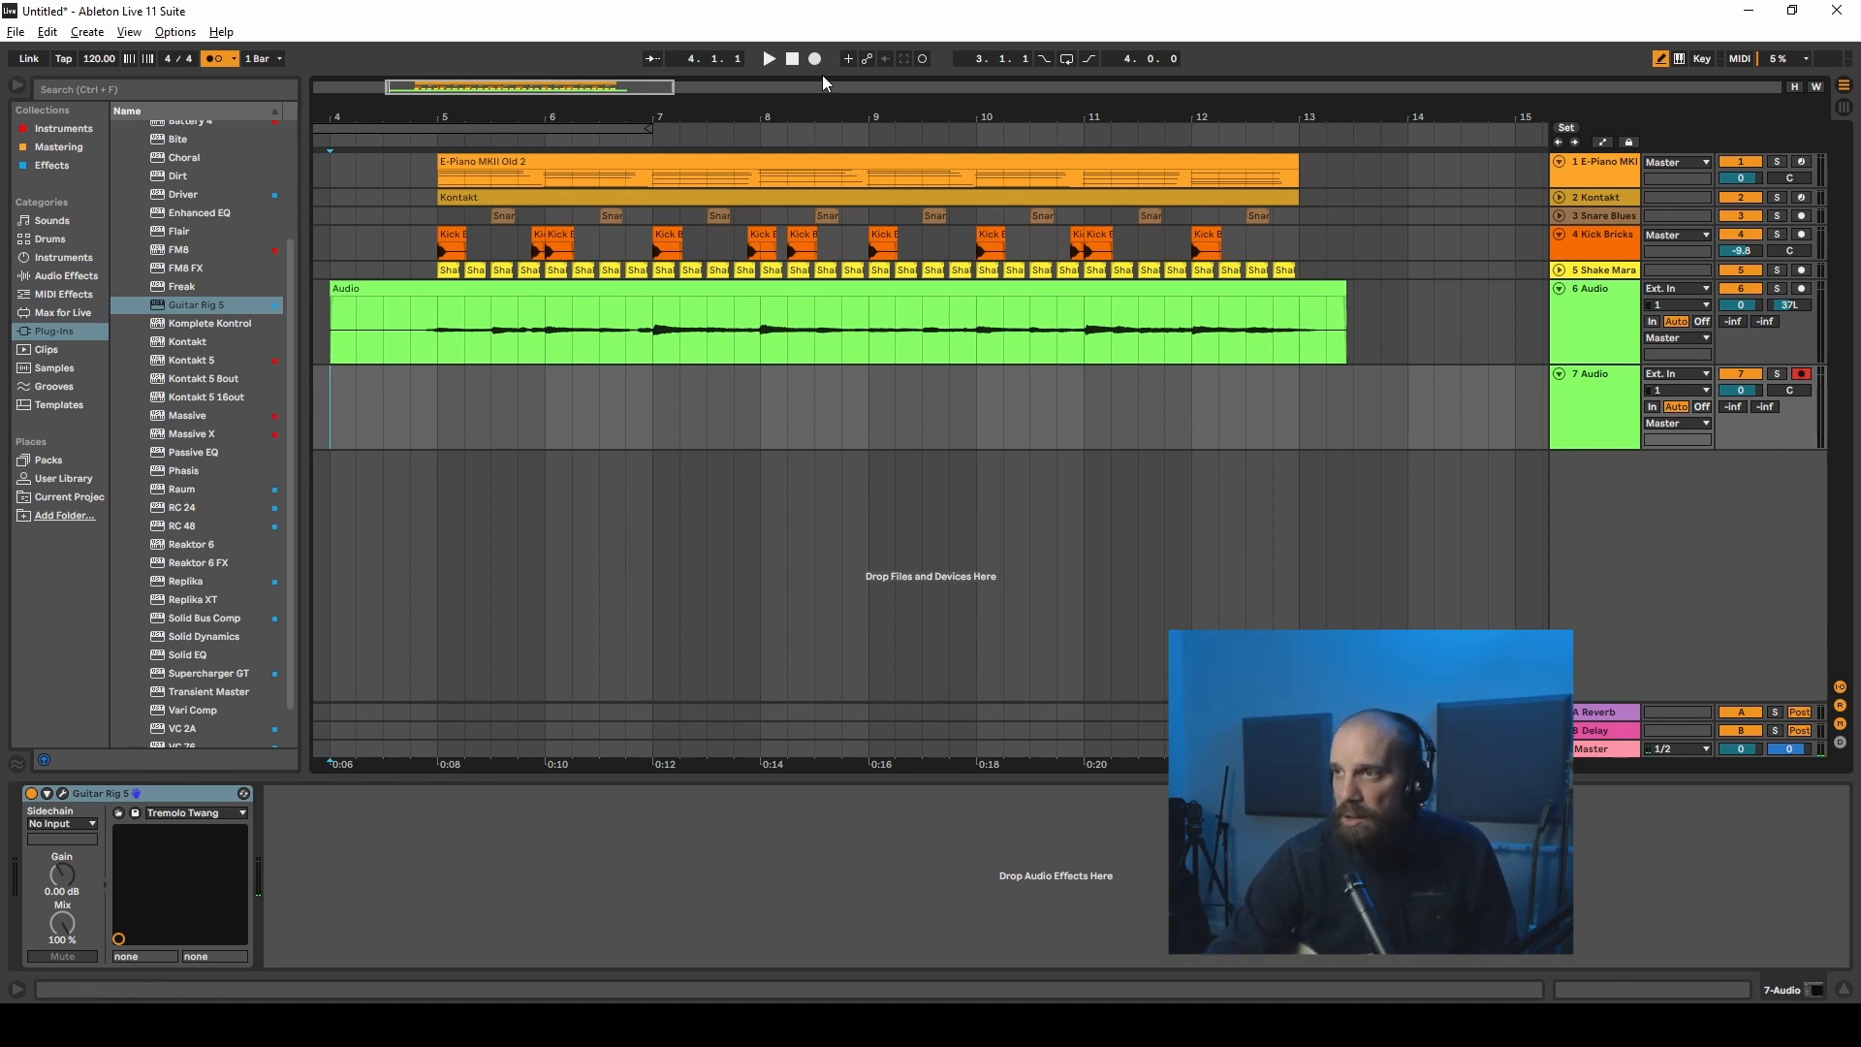
key("F9")
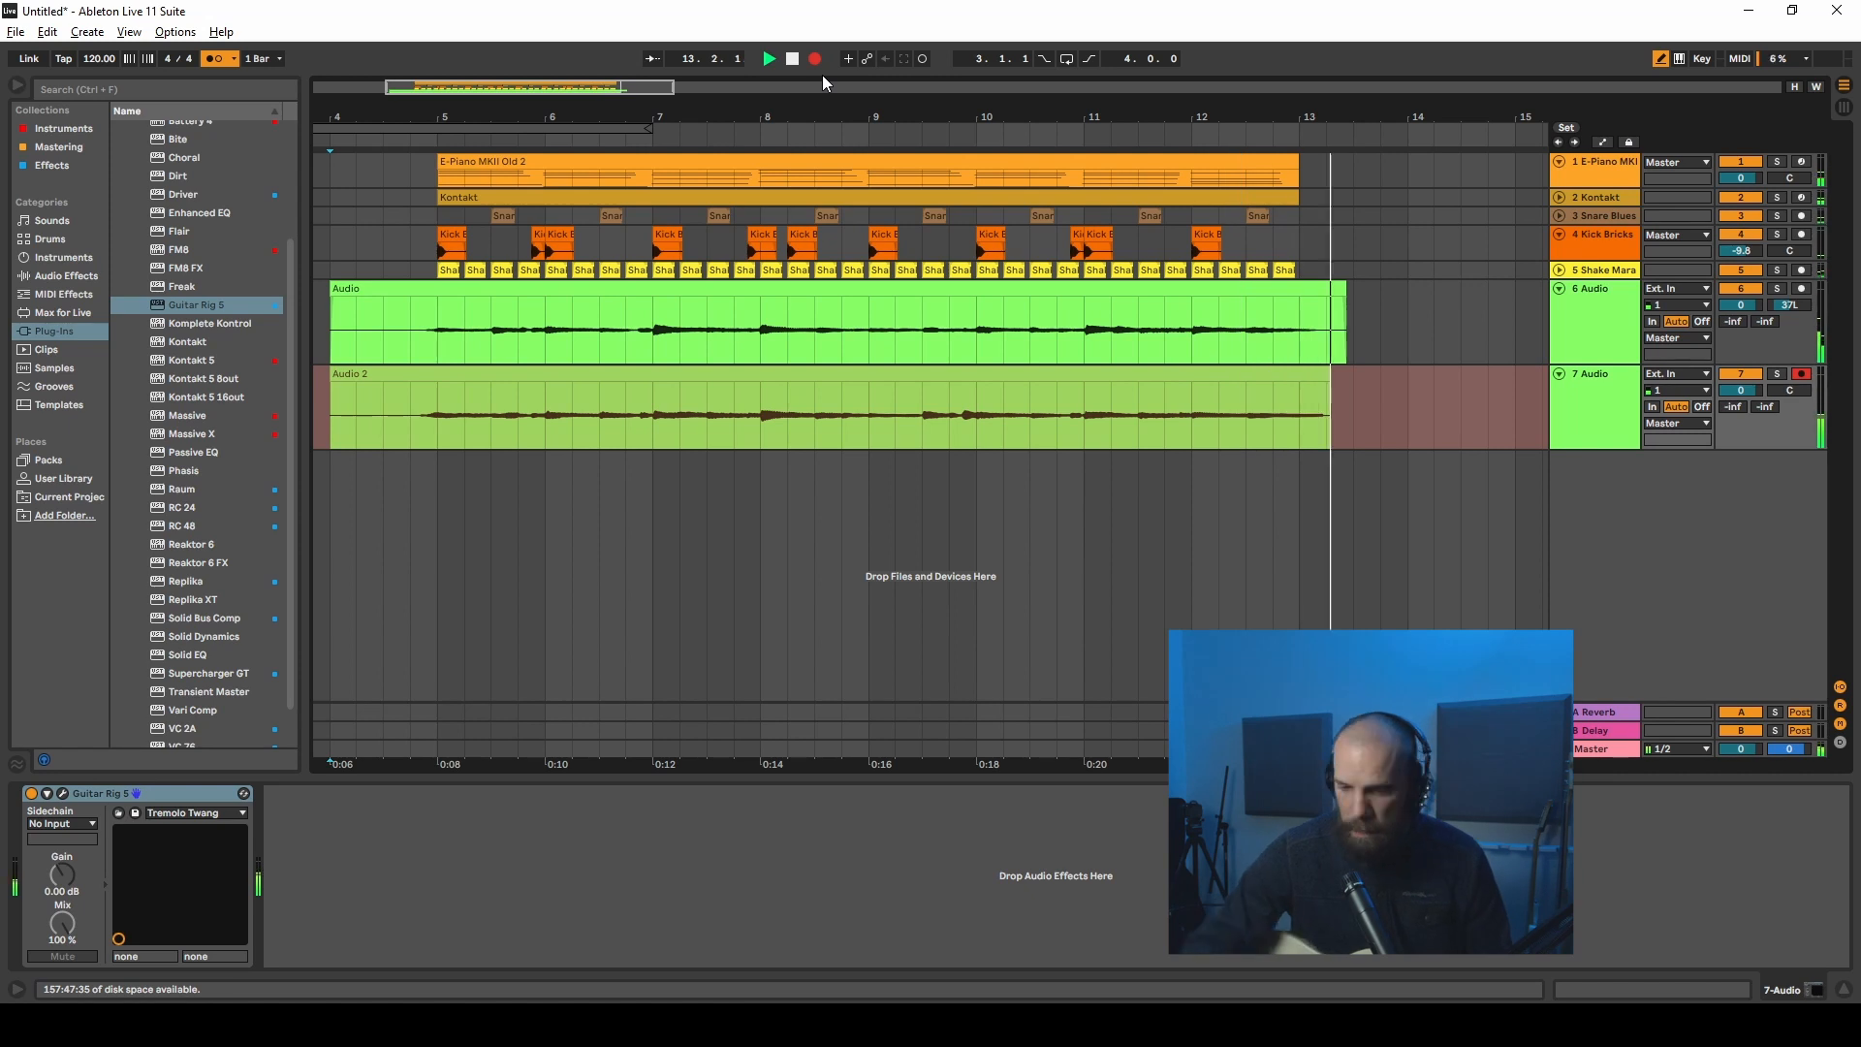
key("space")
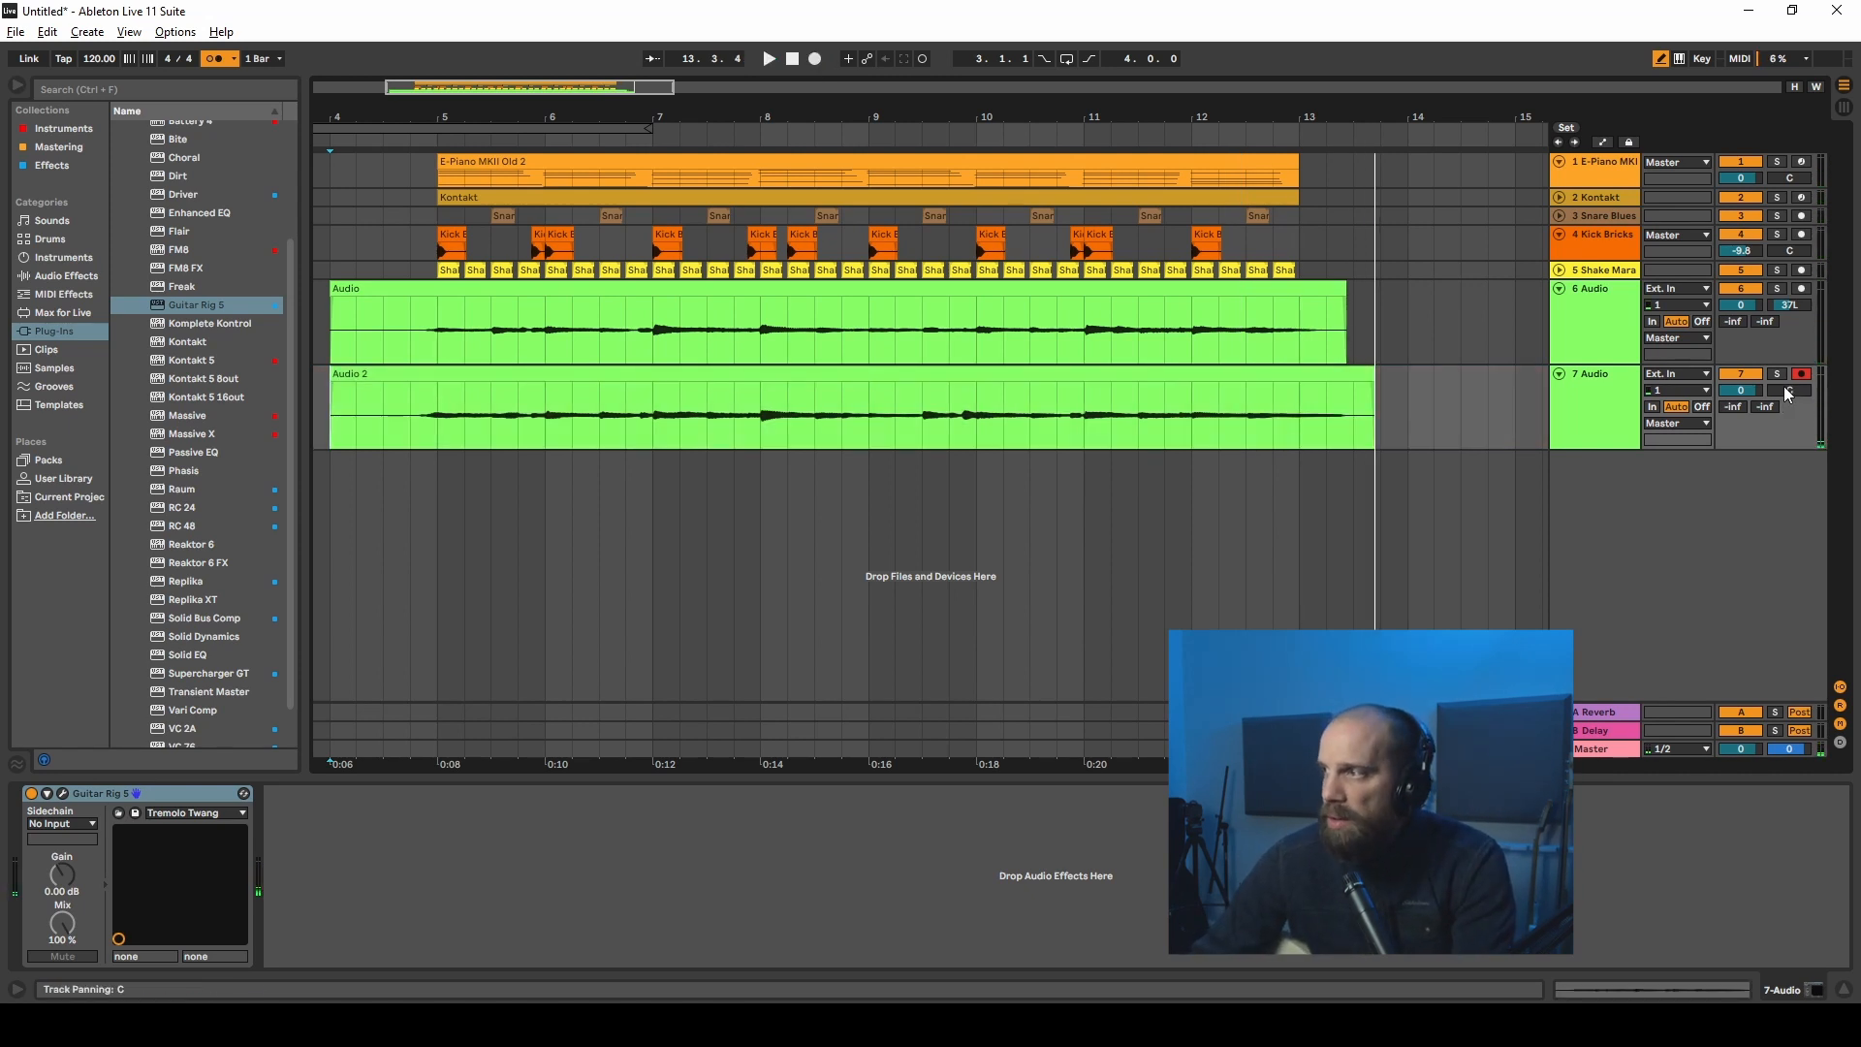
Step: Pan audio track 7 to 34R and lower the guitar volumes to -11.1 dB on track 6 and -9.4 dB on track 7
left_click_drag(1789, 389, 1789, 387)
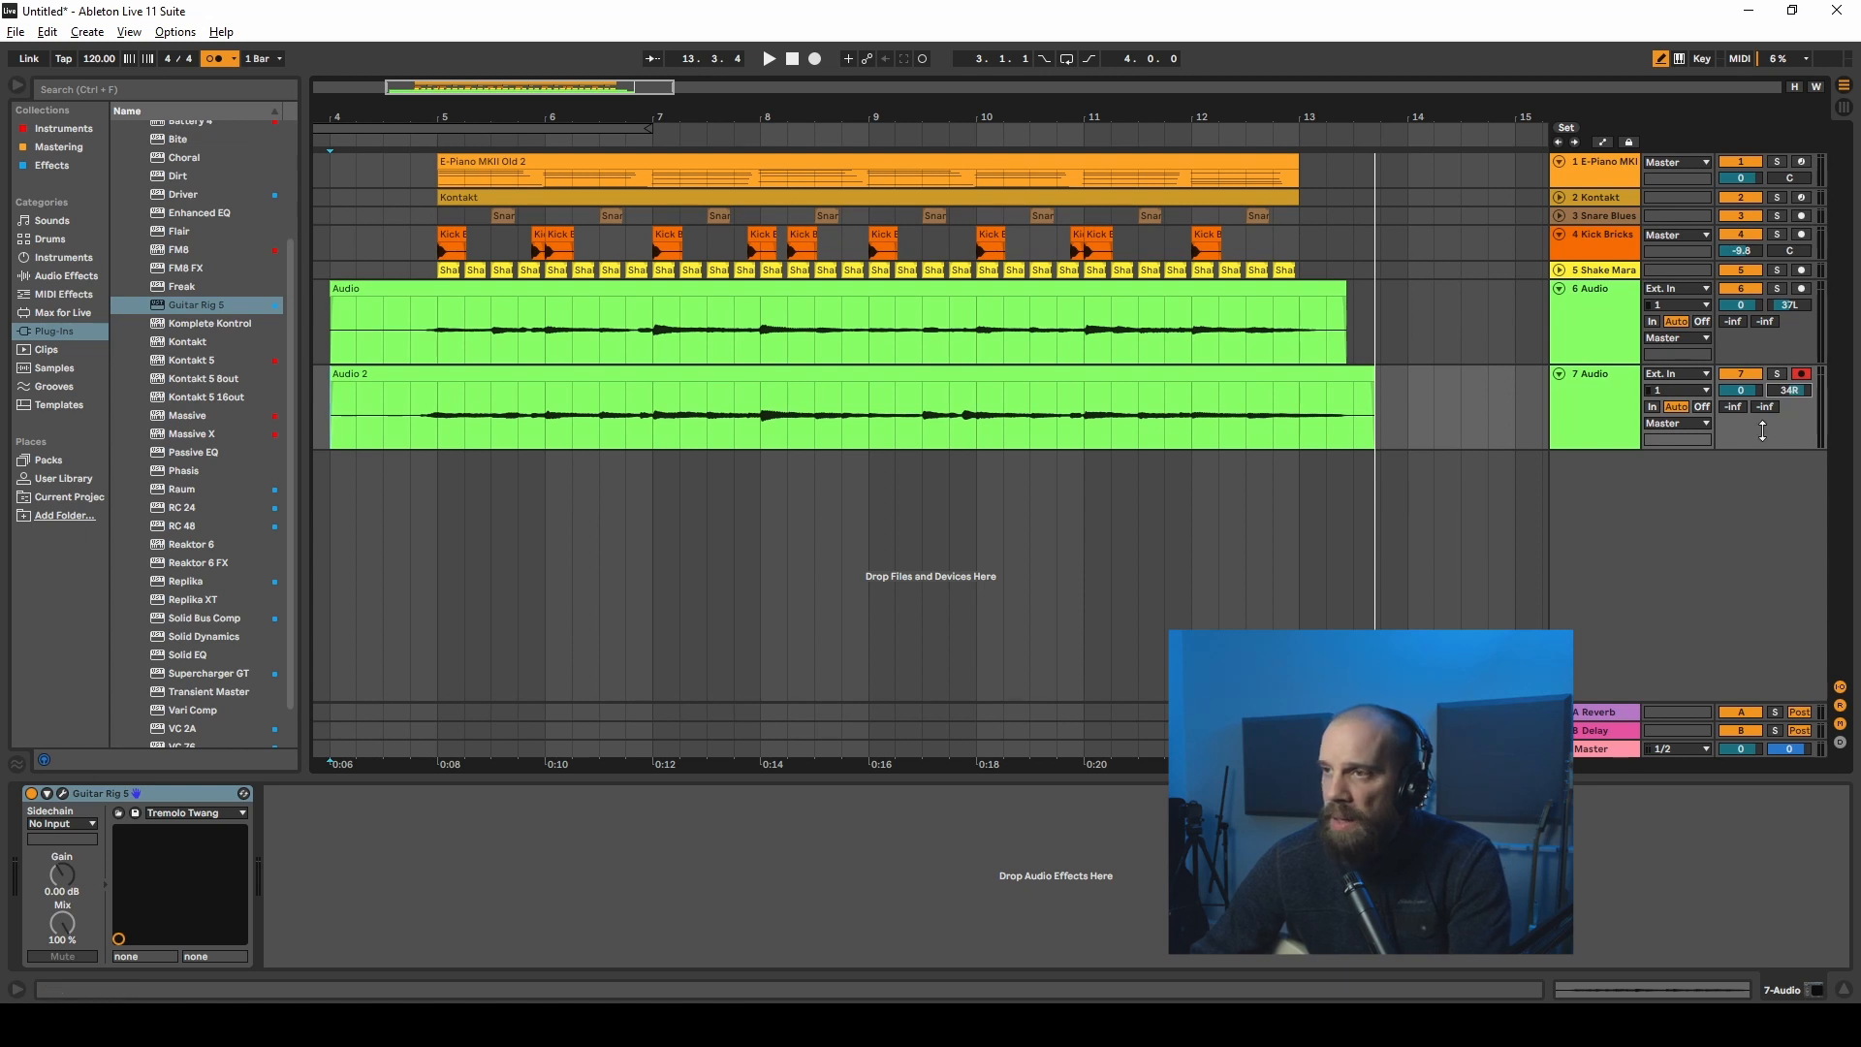
left_click_drag(1741, 304, 1741, 325)
left_click_drag(1741, 390, 1741, 412)
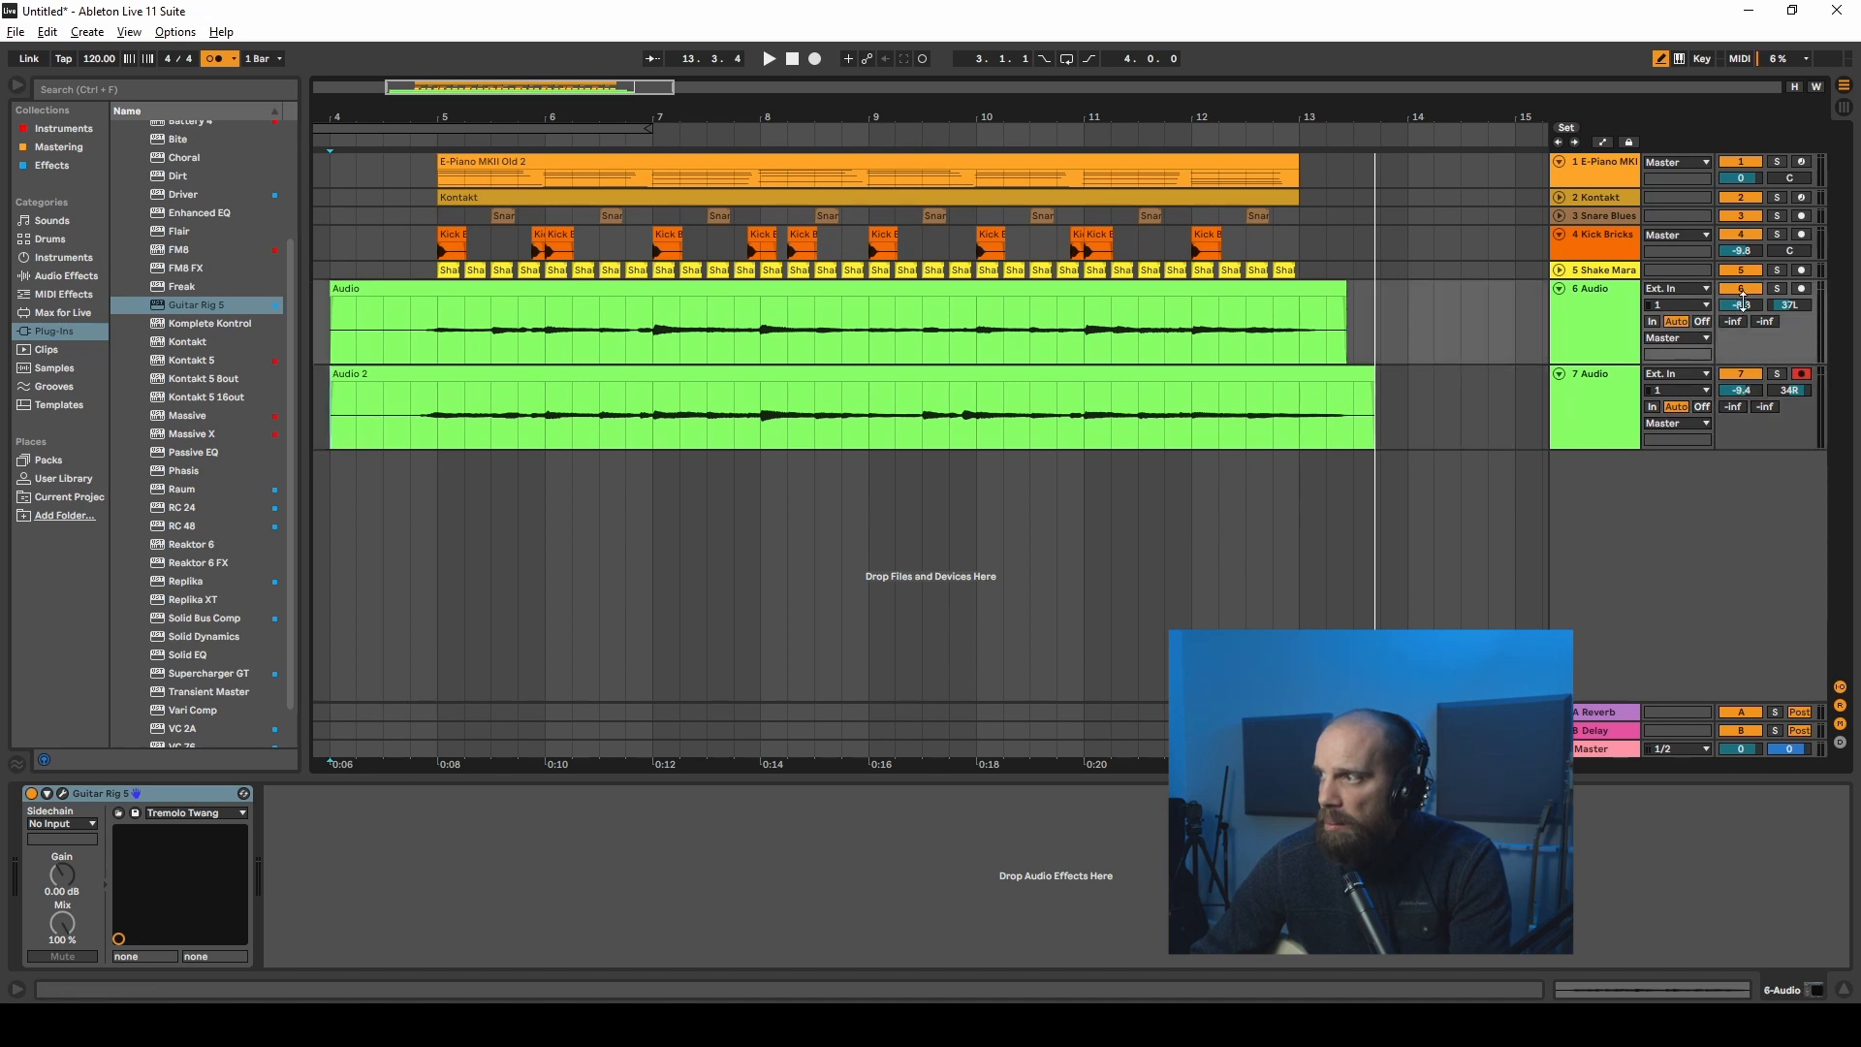
left_click_drag(1590, 364, 1589, 381)
left_click_drag(1741, 305, 1741, 311)
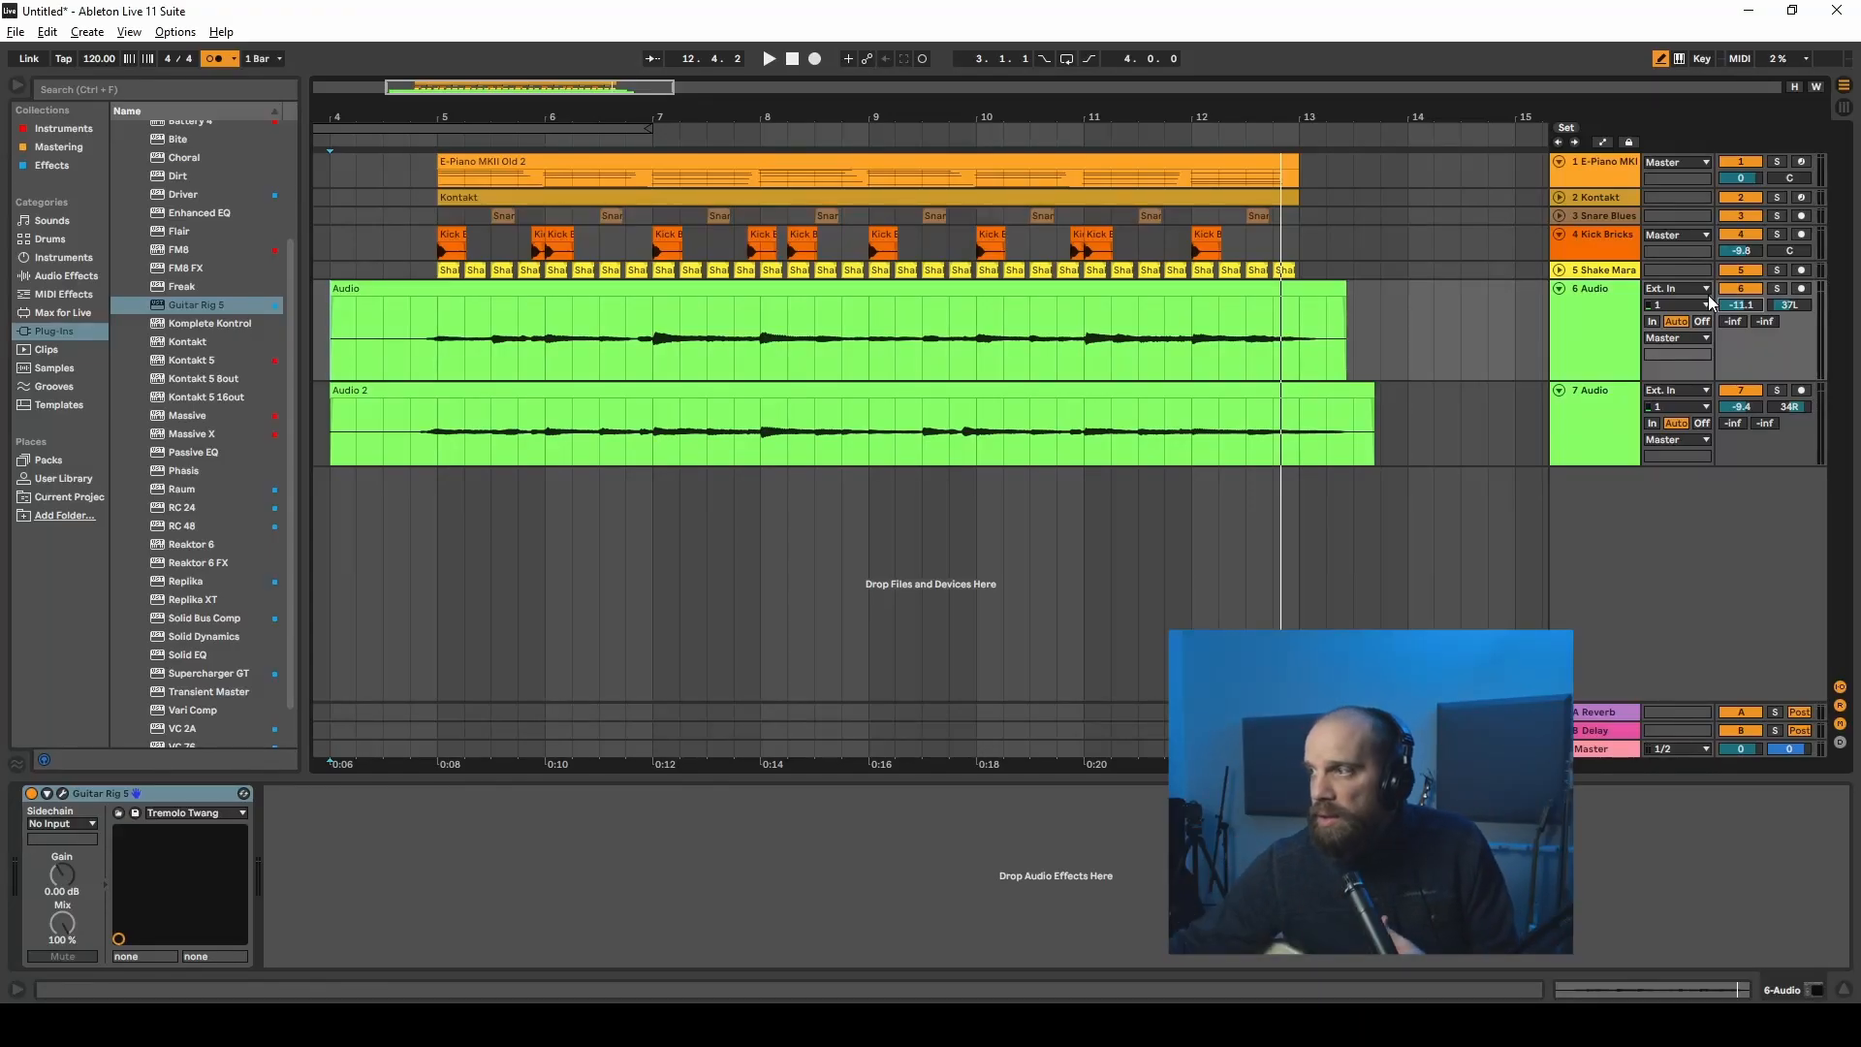
Step: Insert a new audio track below the guitar tracks and set its external input to channel 2
left_click(1683, 574)
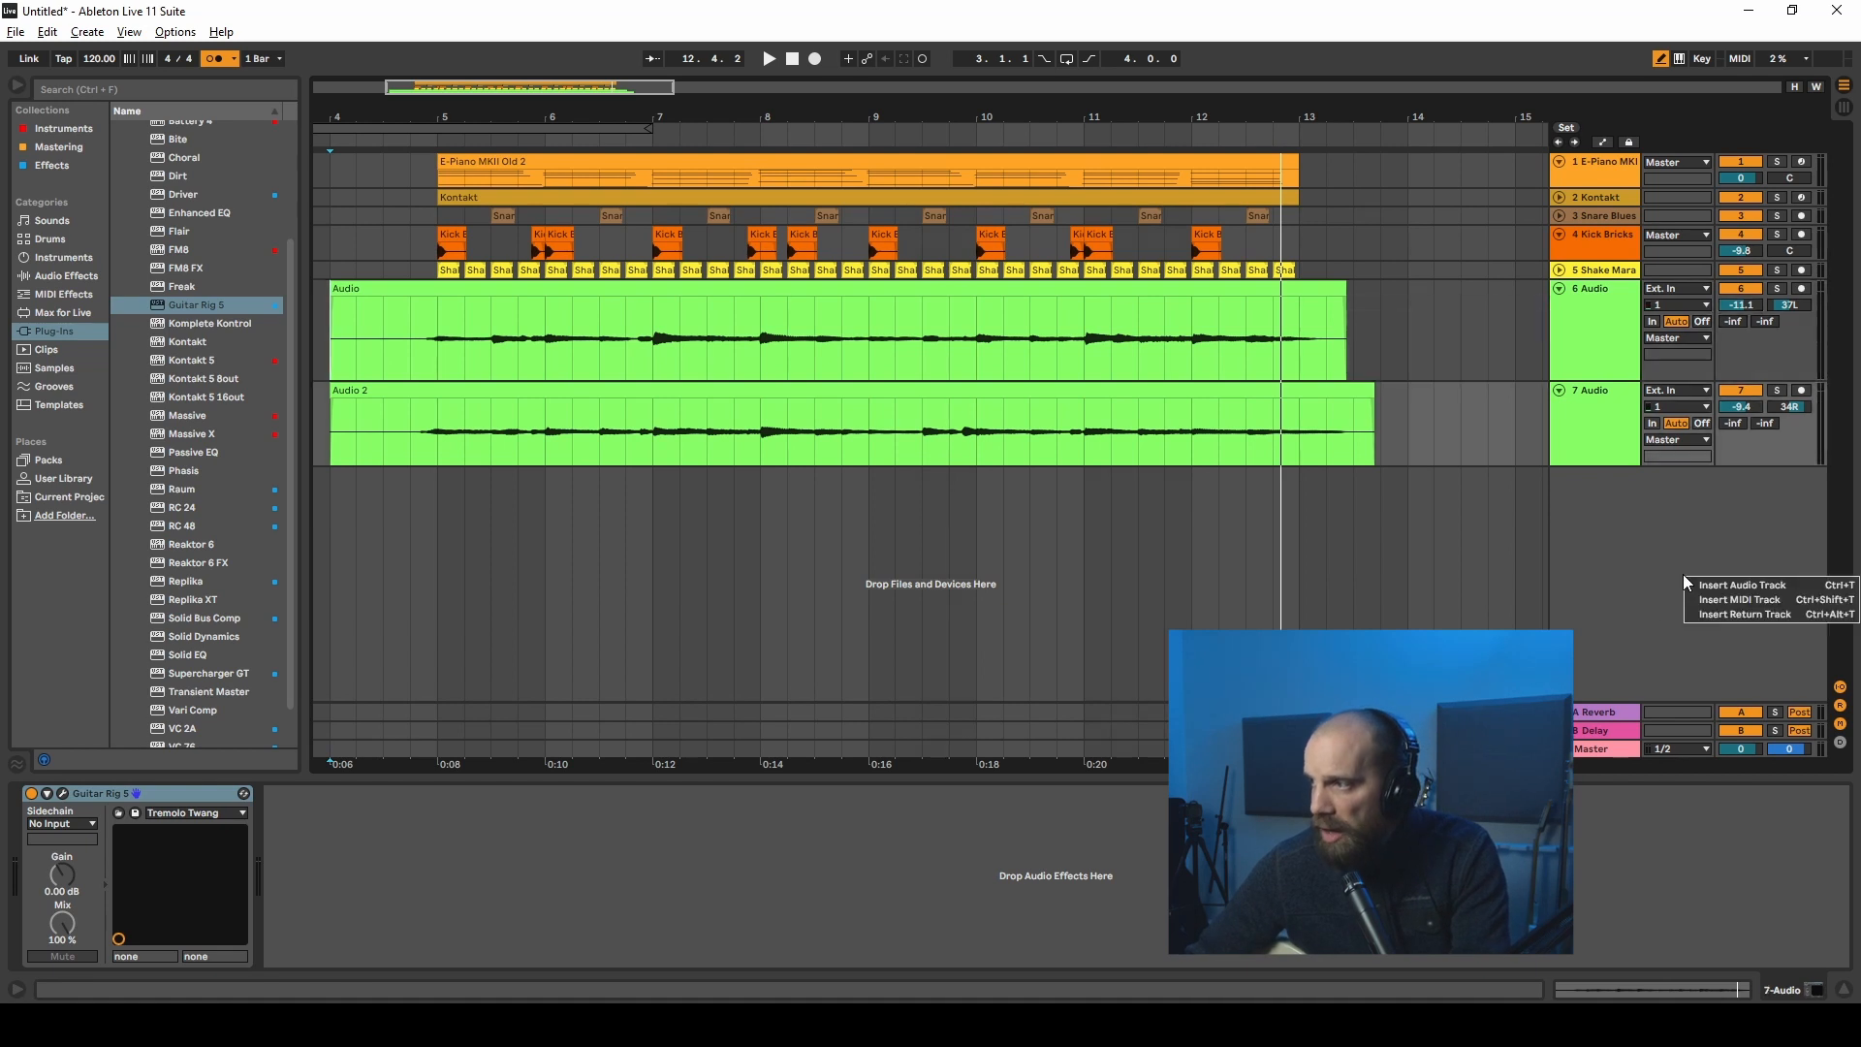
right_click(1683, 574)
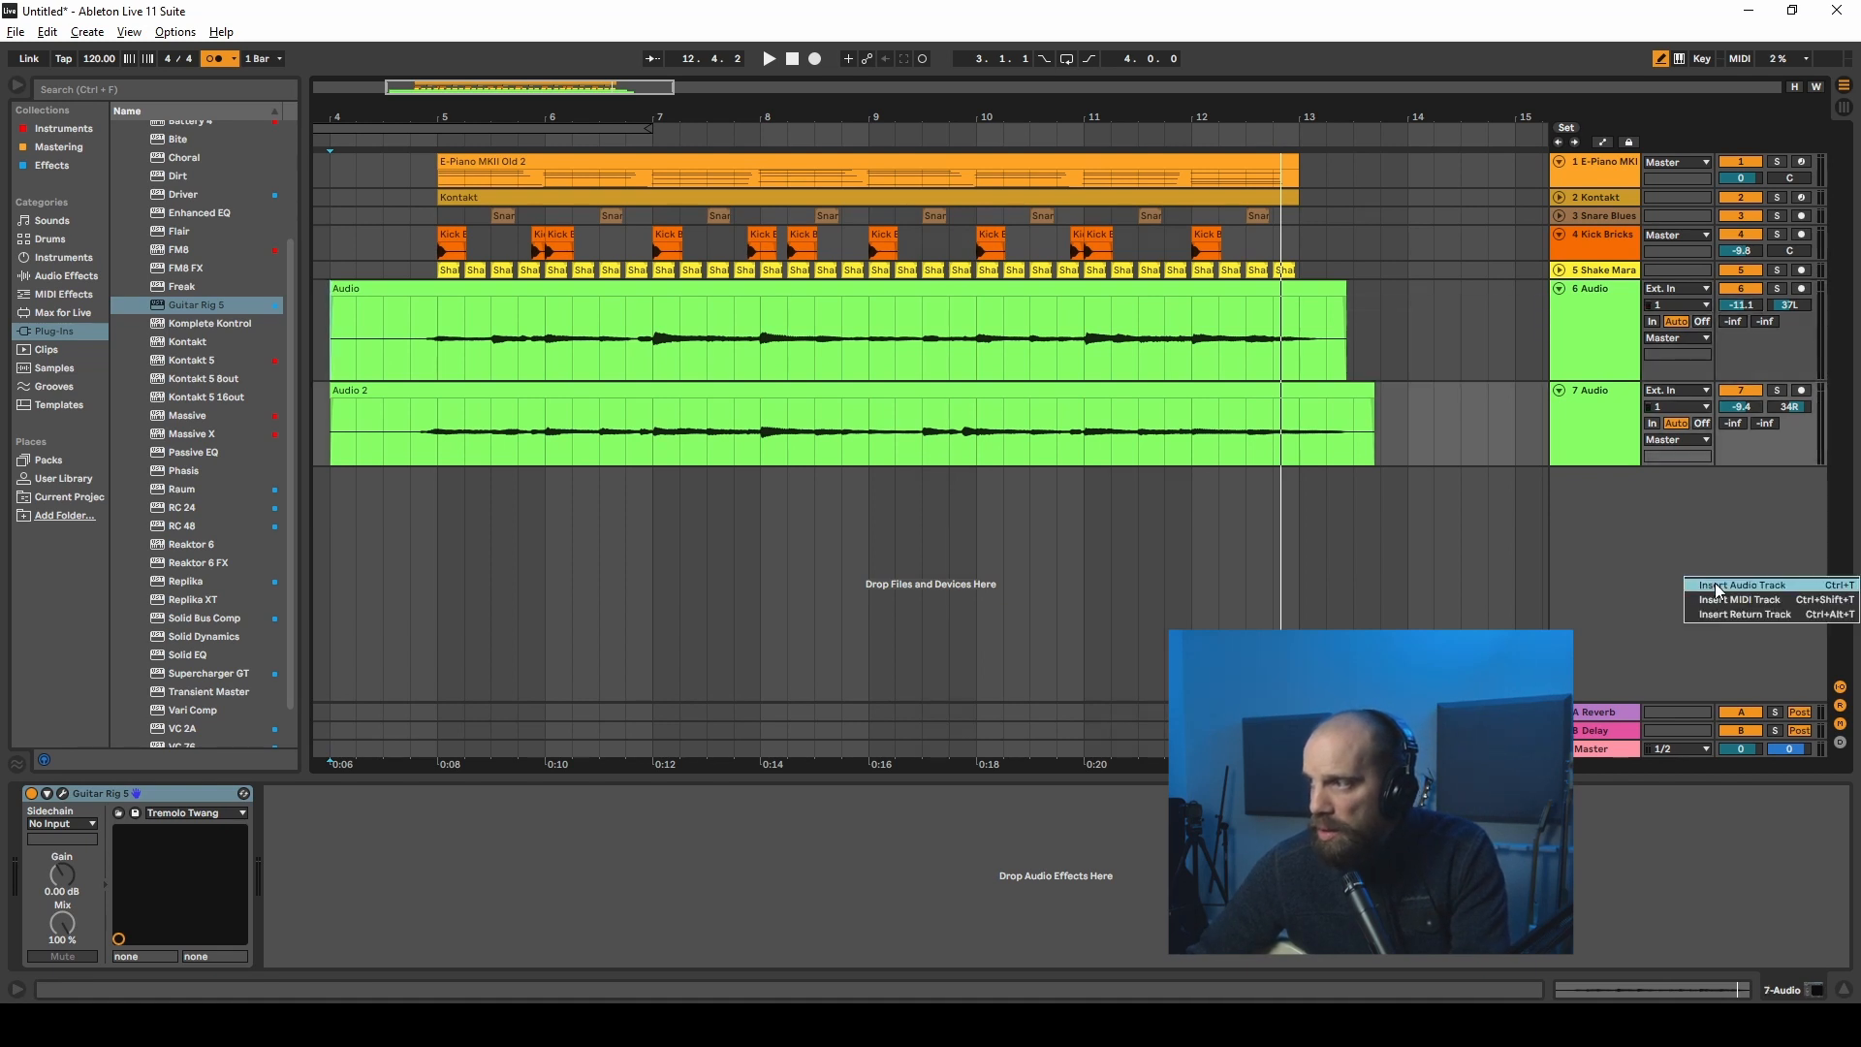
left_click(1735, 585)
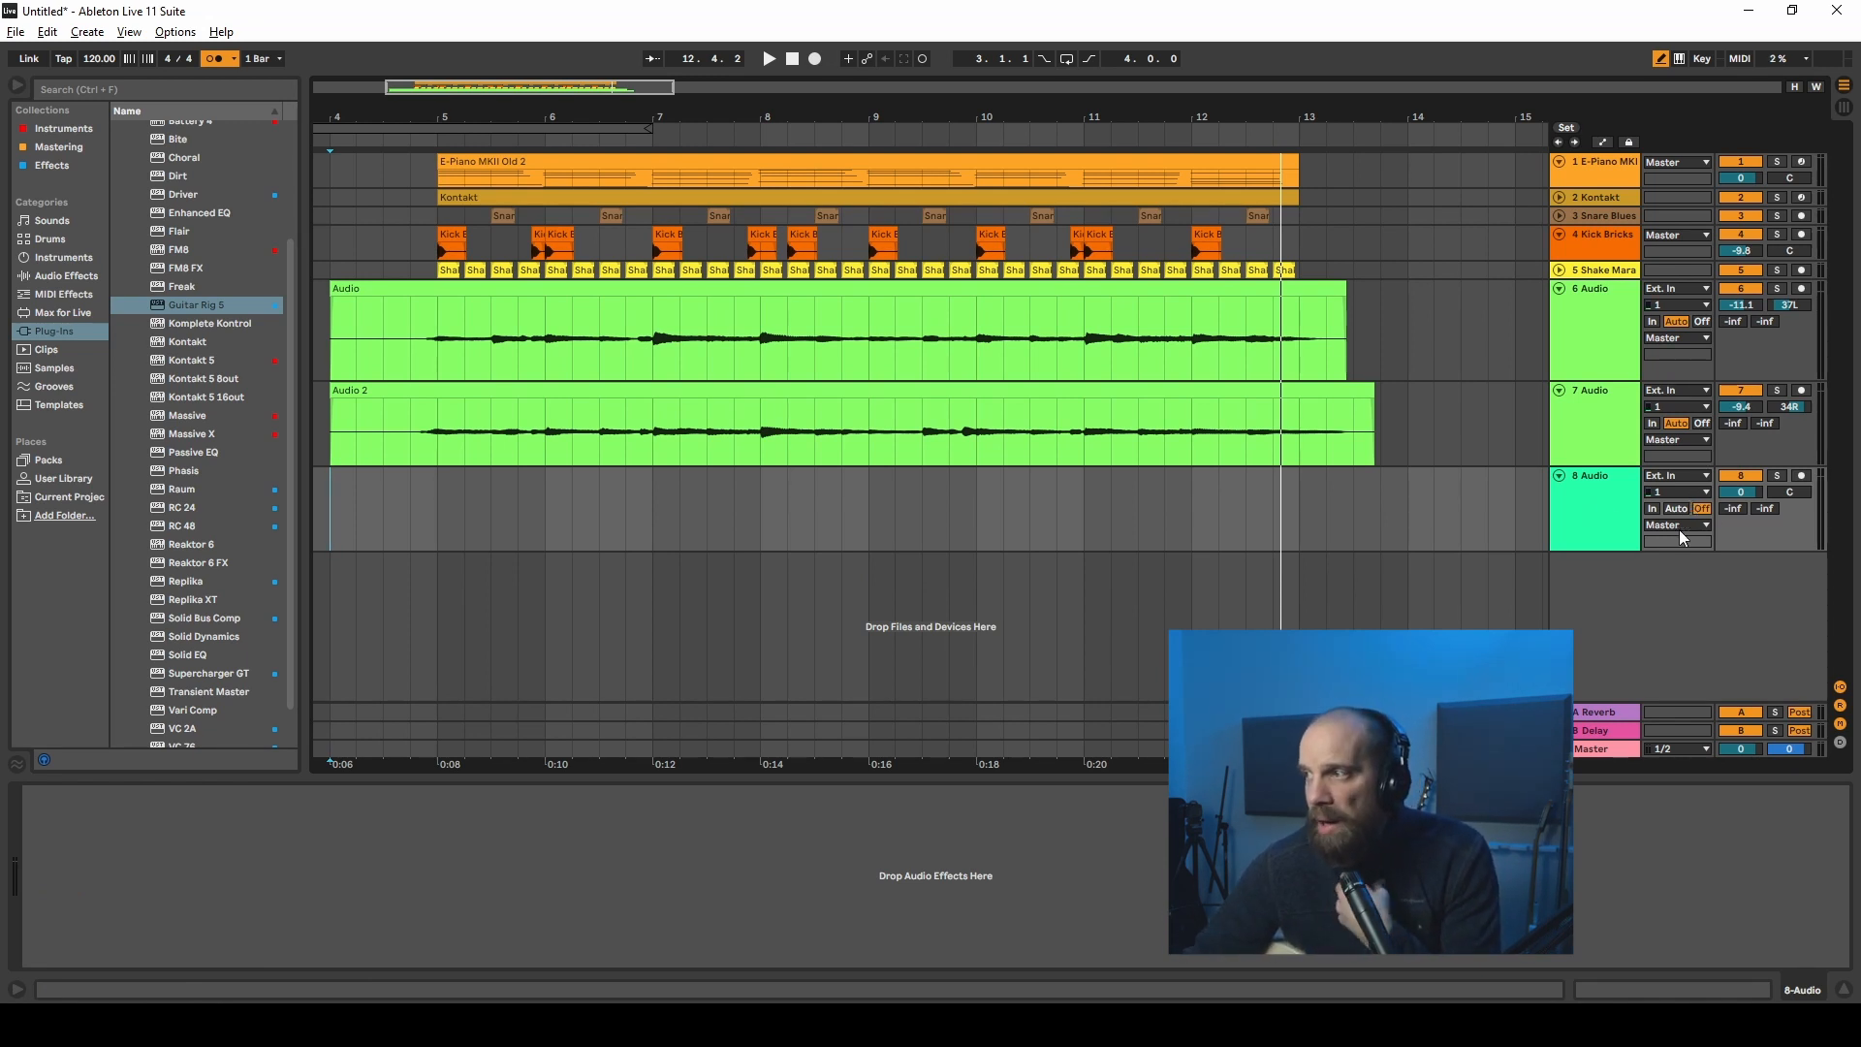
left_click(1710, 492)
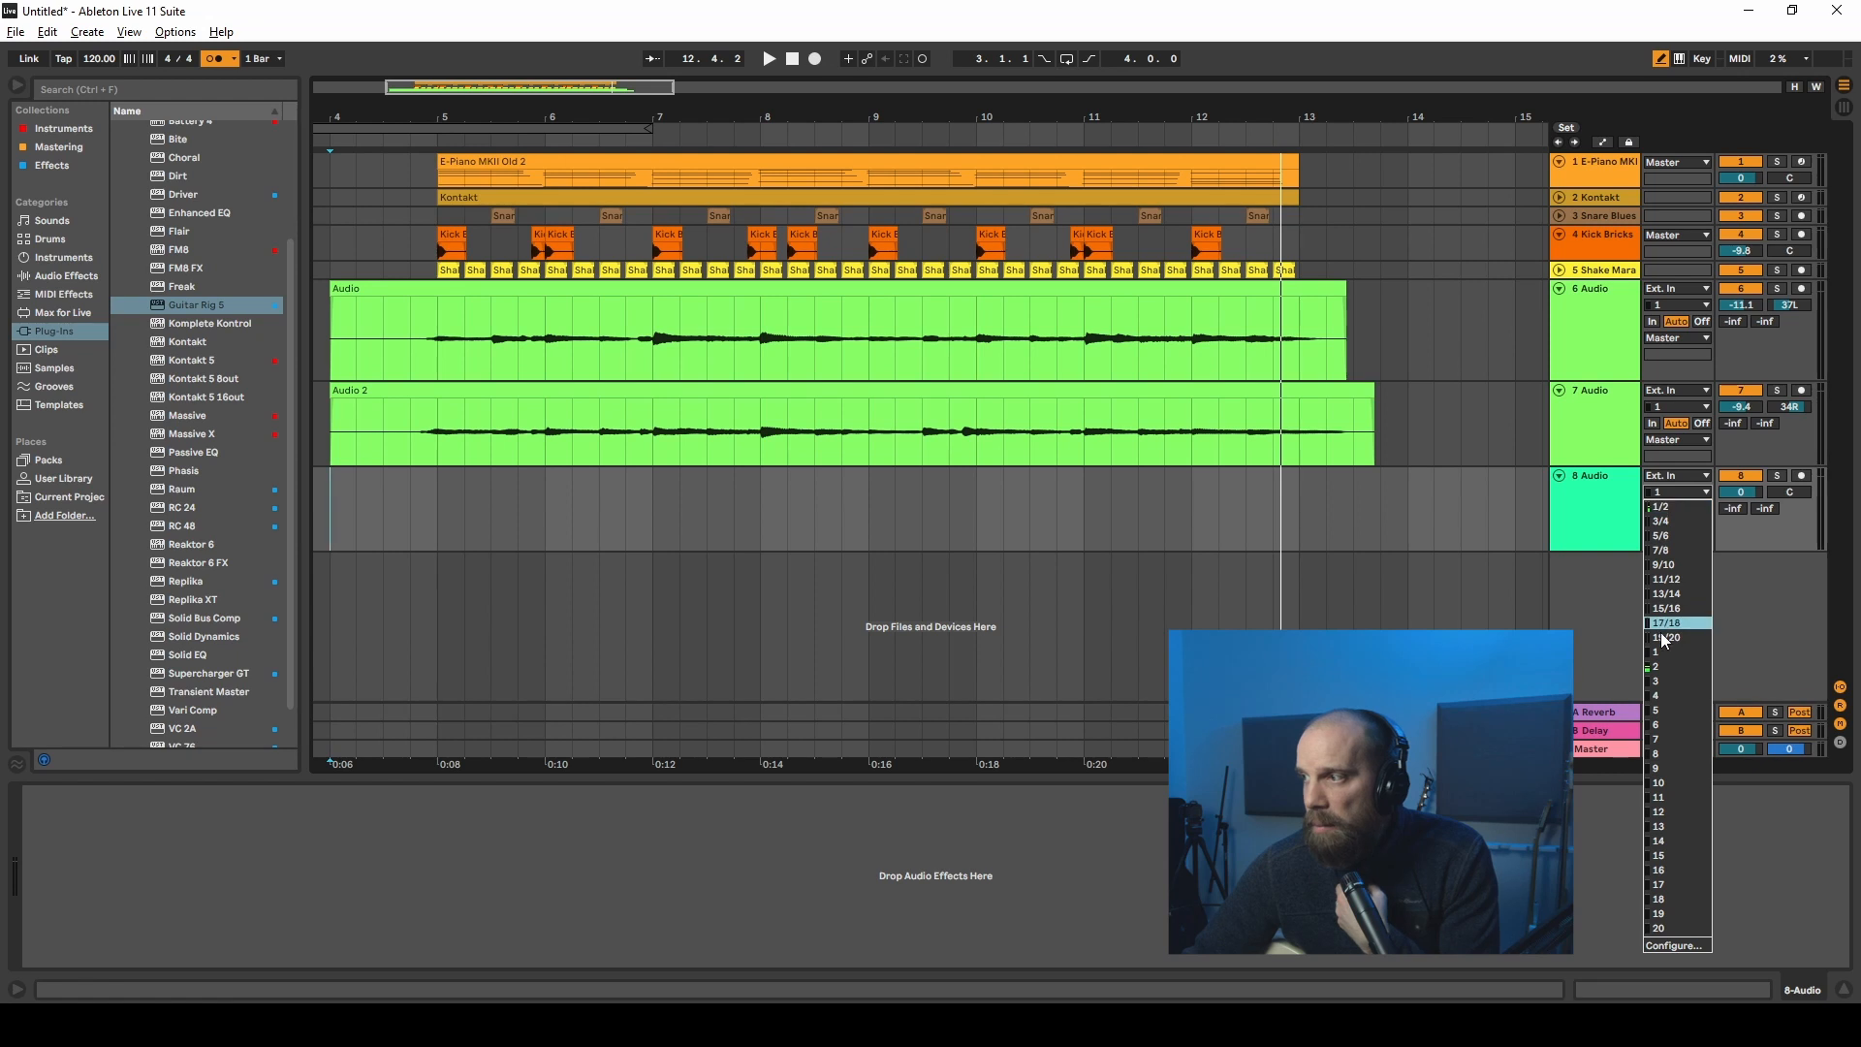
left_click(1654, 666)
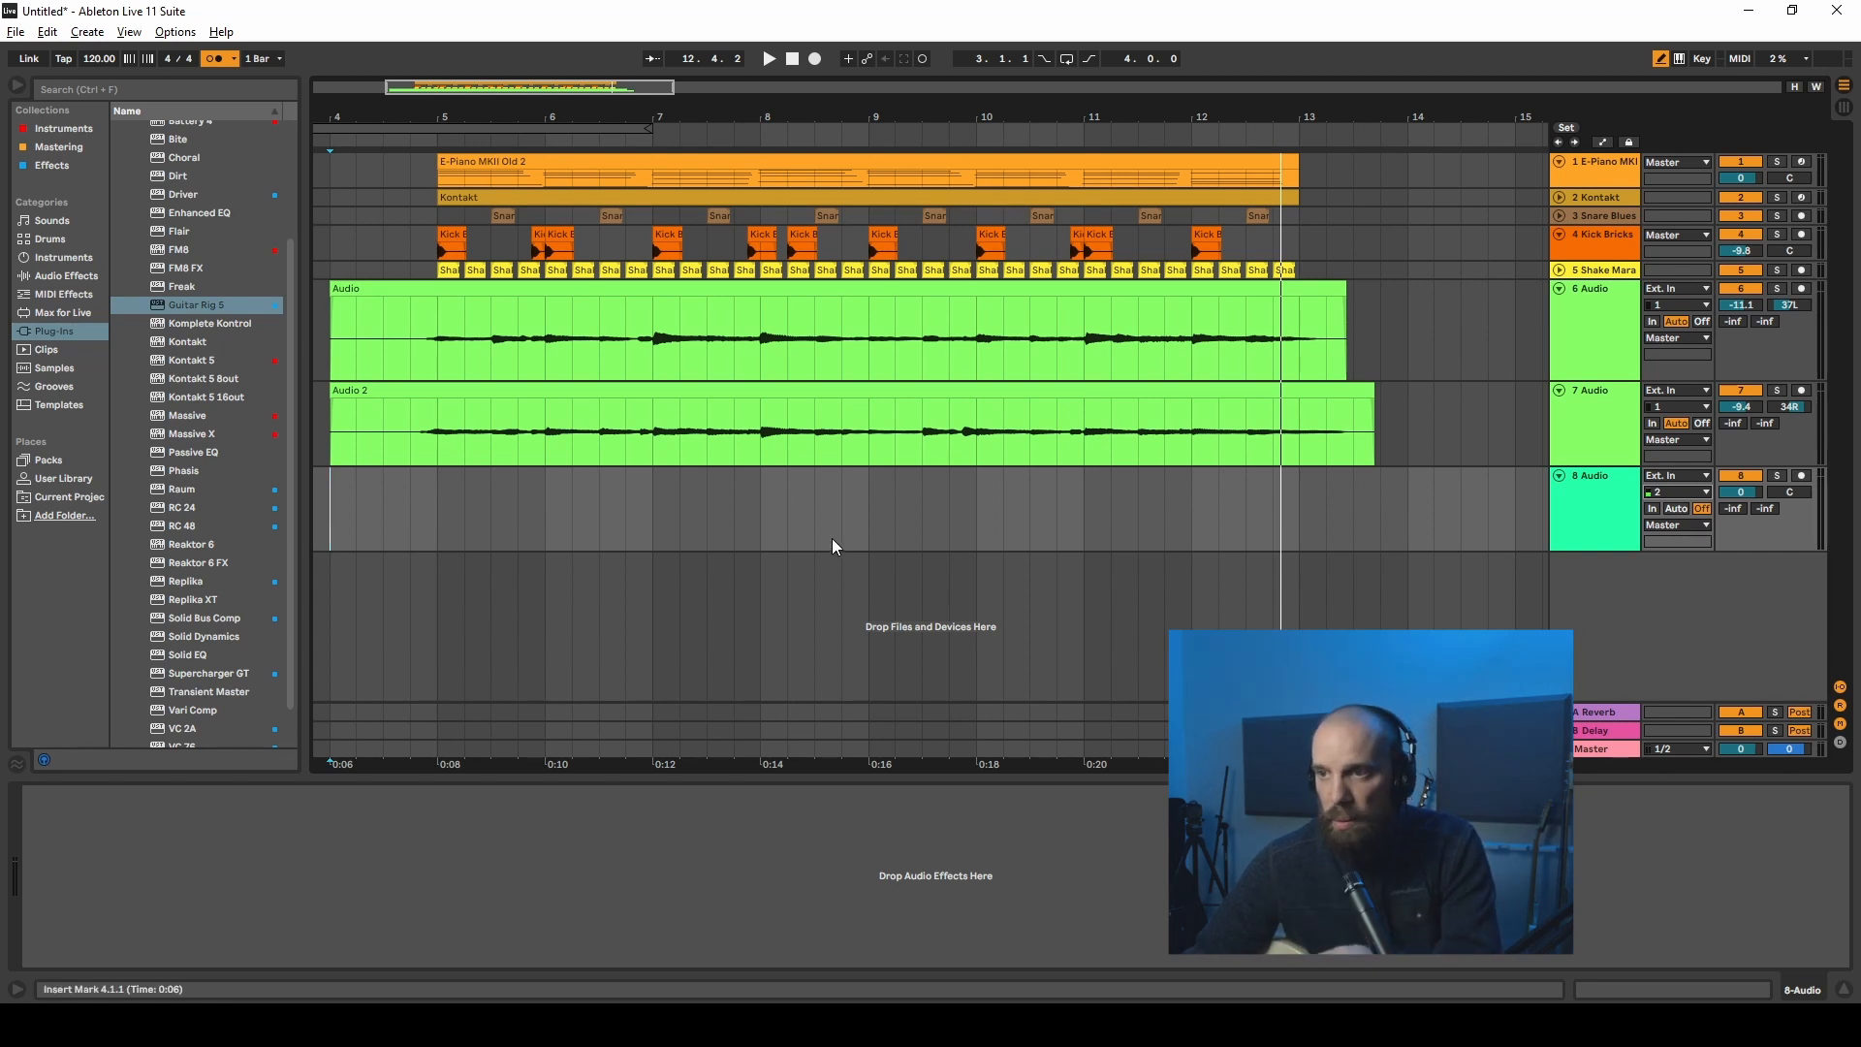
Step: Record a take on armed audio track 8, monitoring on Auto, from 4.1.1 to the start of bar 13
left_click(816, 59)
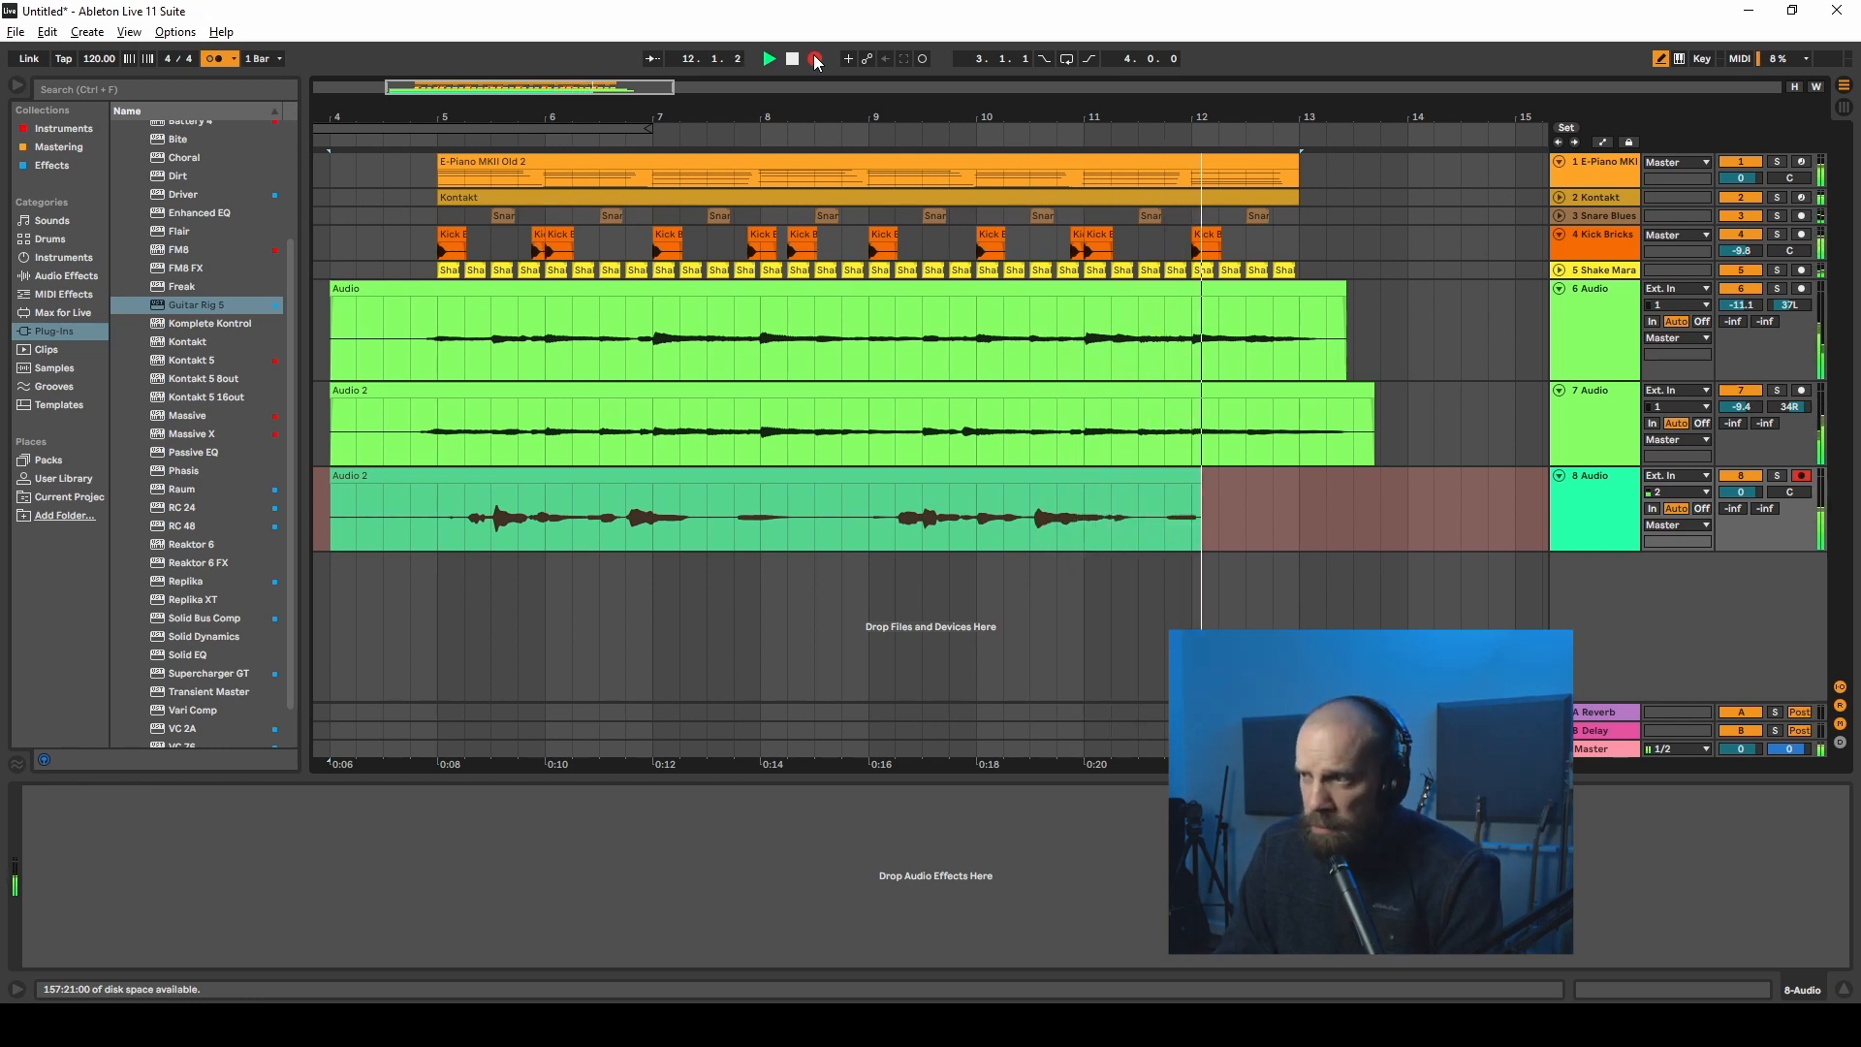
key("space")
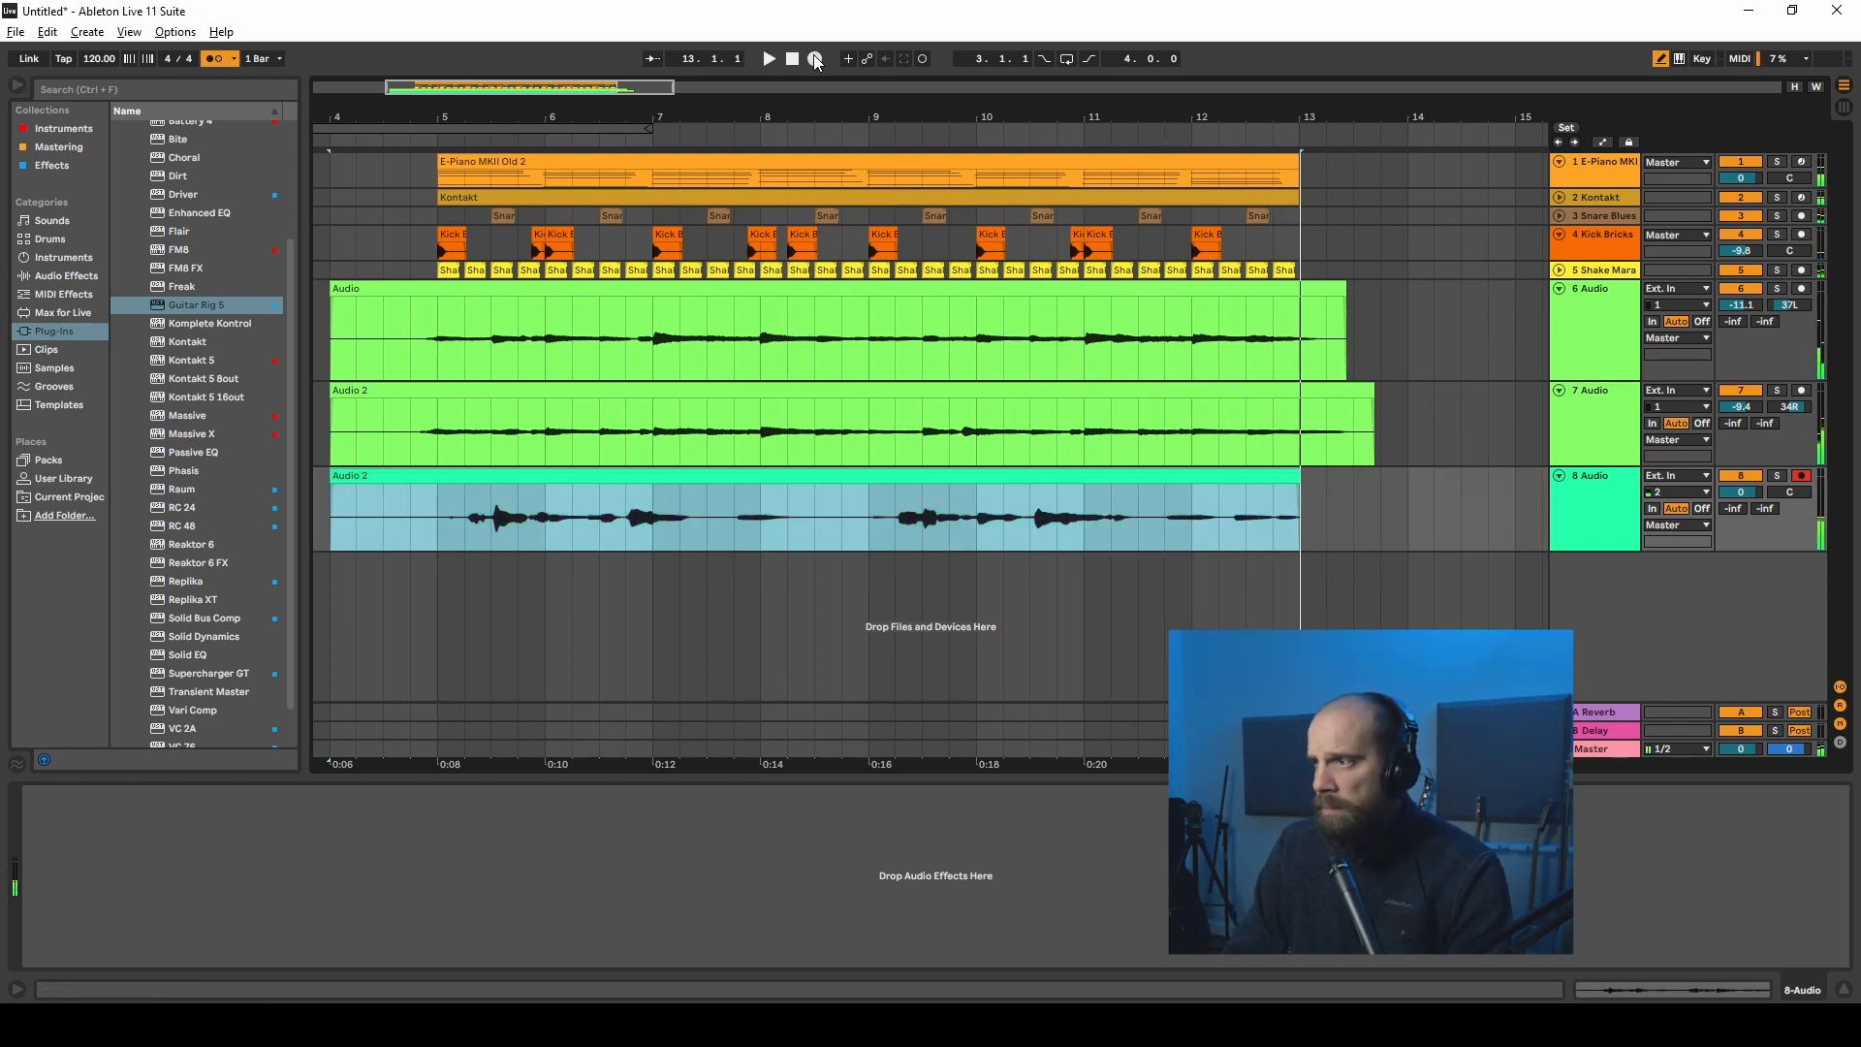
Step: Unfold the E-Piano MKII track and lower its volume to -5.0 dB, then set the playback start to 4.4.1
left_click(1600, 160)
left_click(1559, 161)
left_click_drag(1749, 183, 1749, 199)
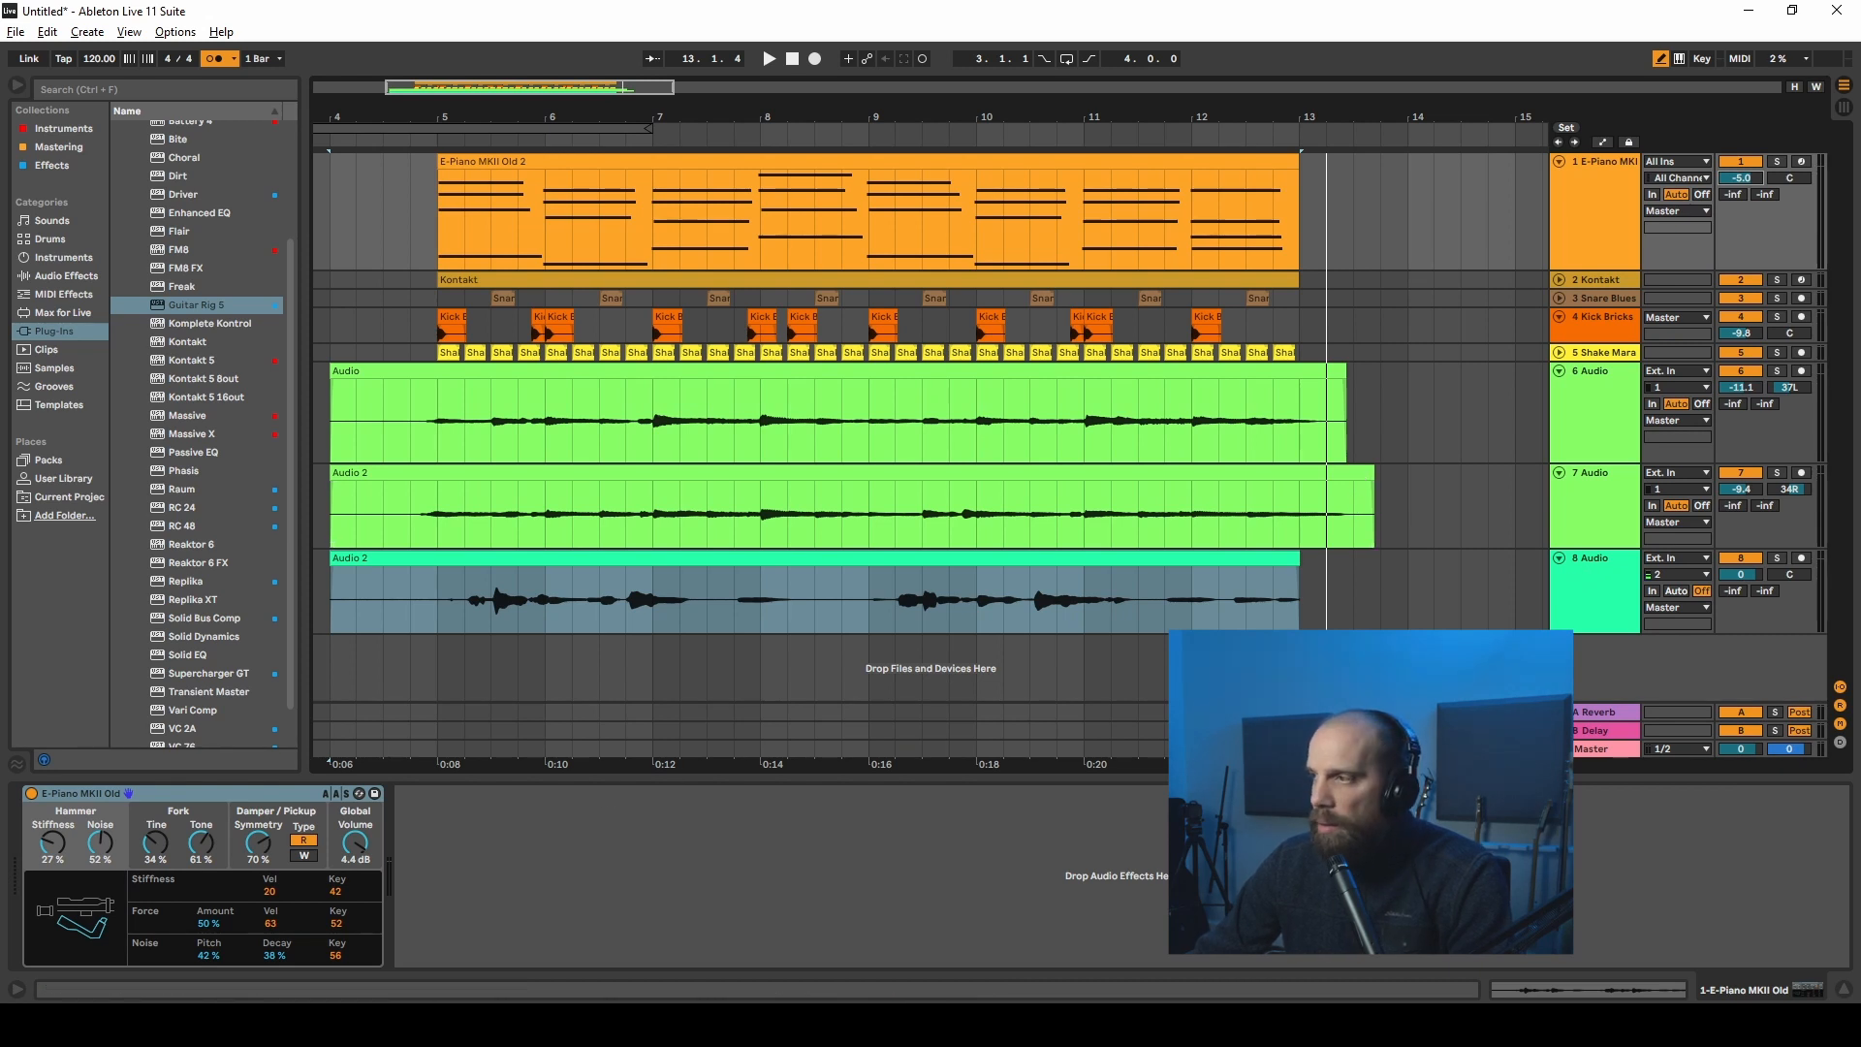
left_click(414, 261)
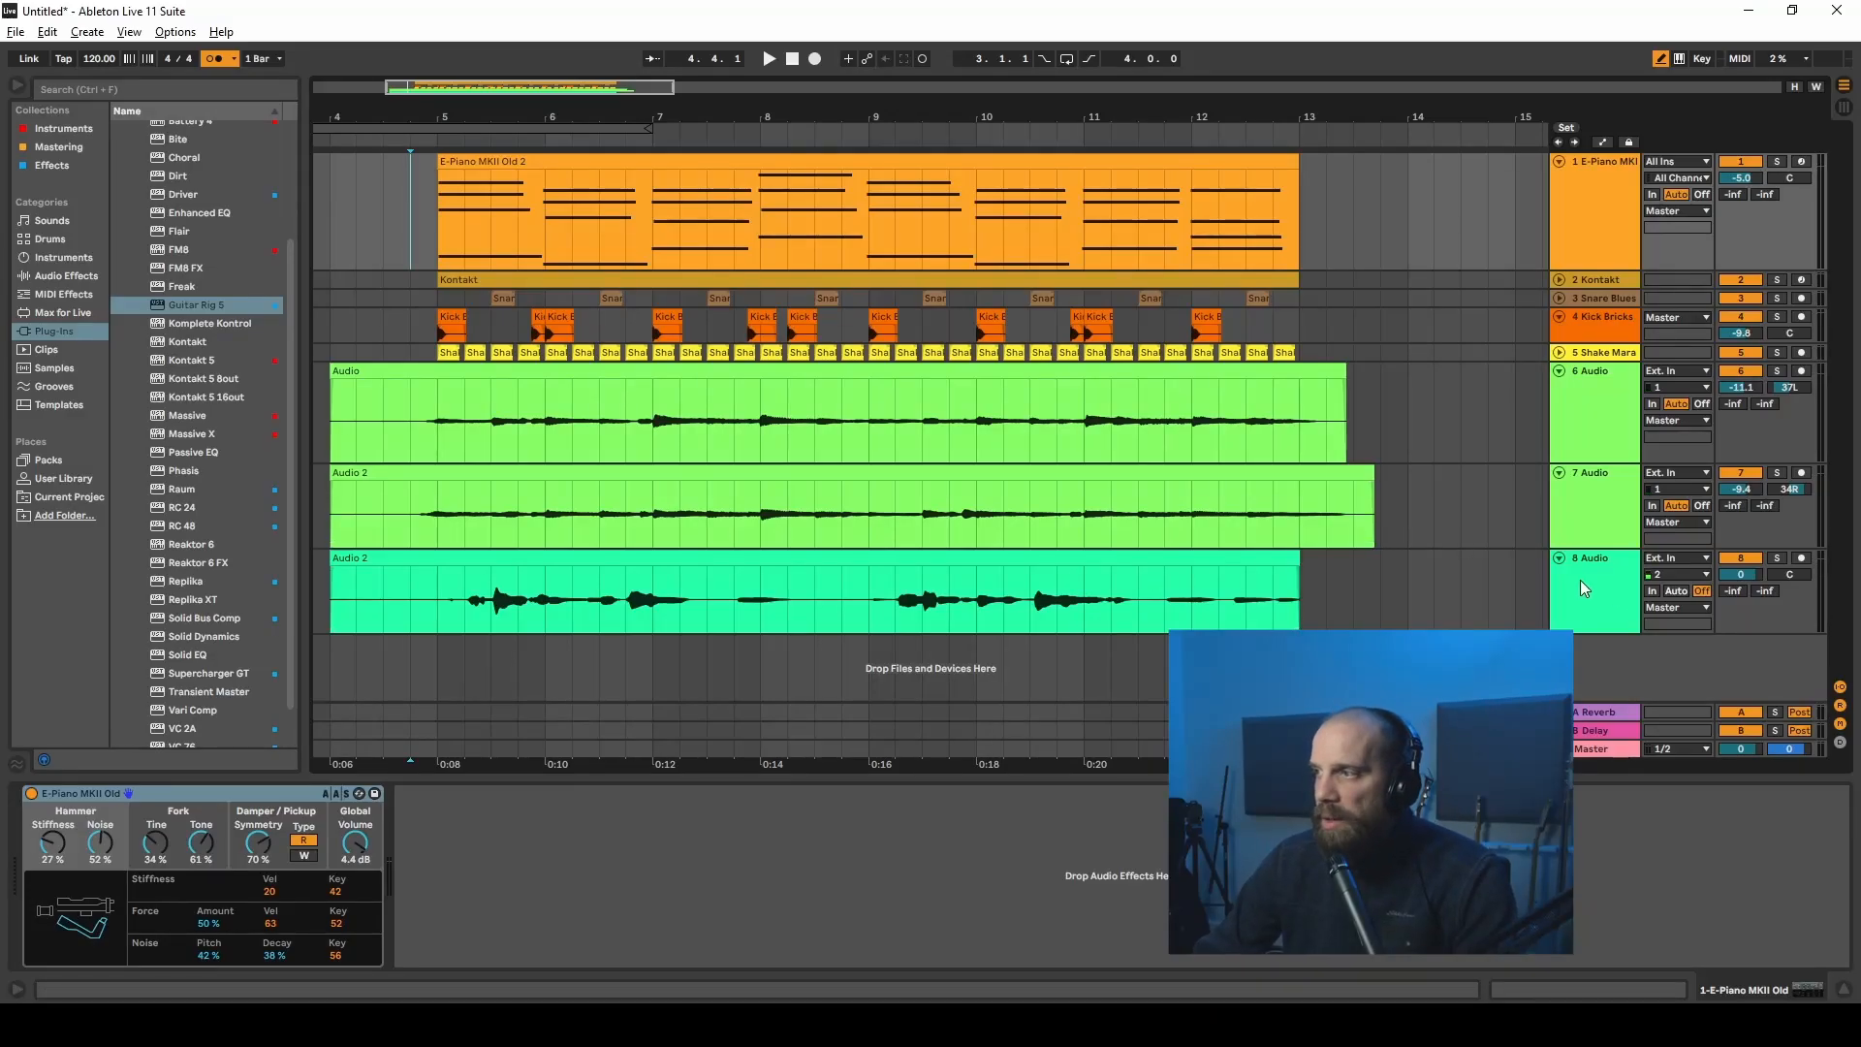
Step: Find EQ Eight among the audio effects by searching for eq and load it onto audio track 8
left_click(1580, 580)
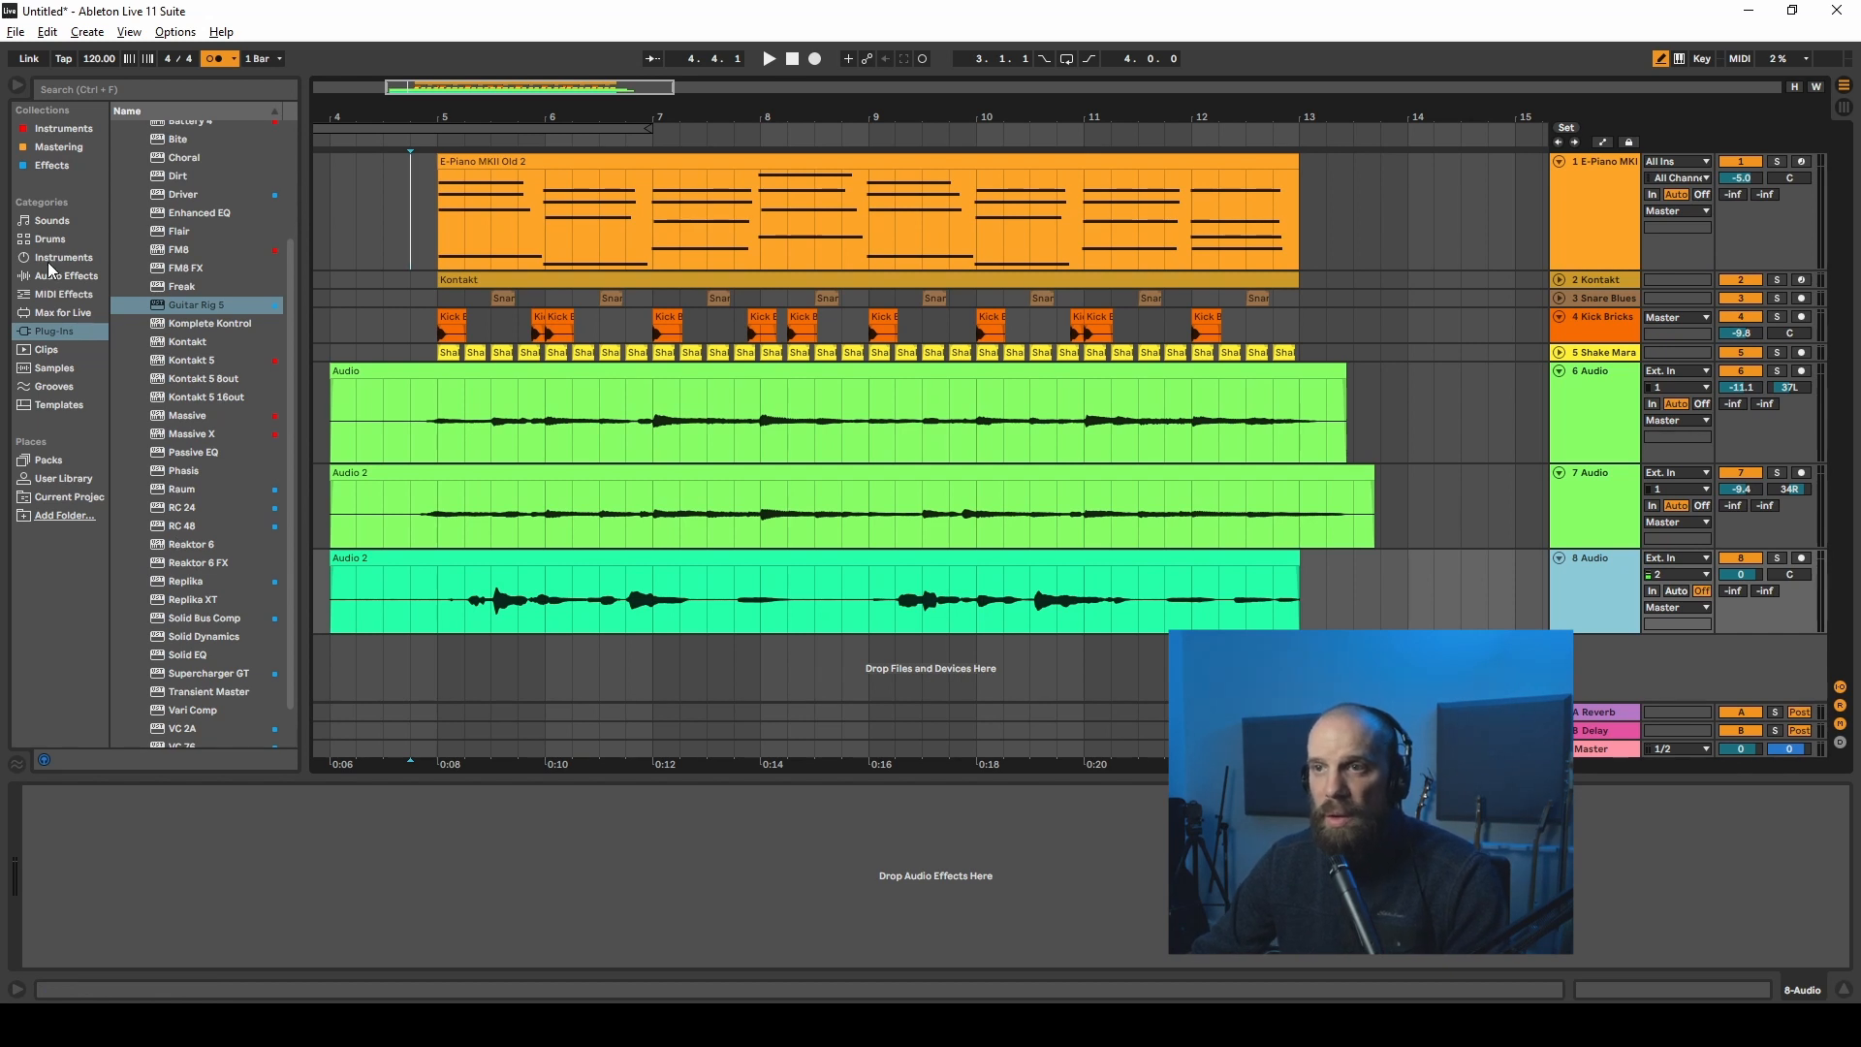
left_click(119, 87)
type("eq")
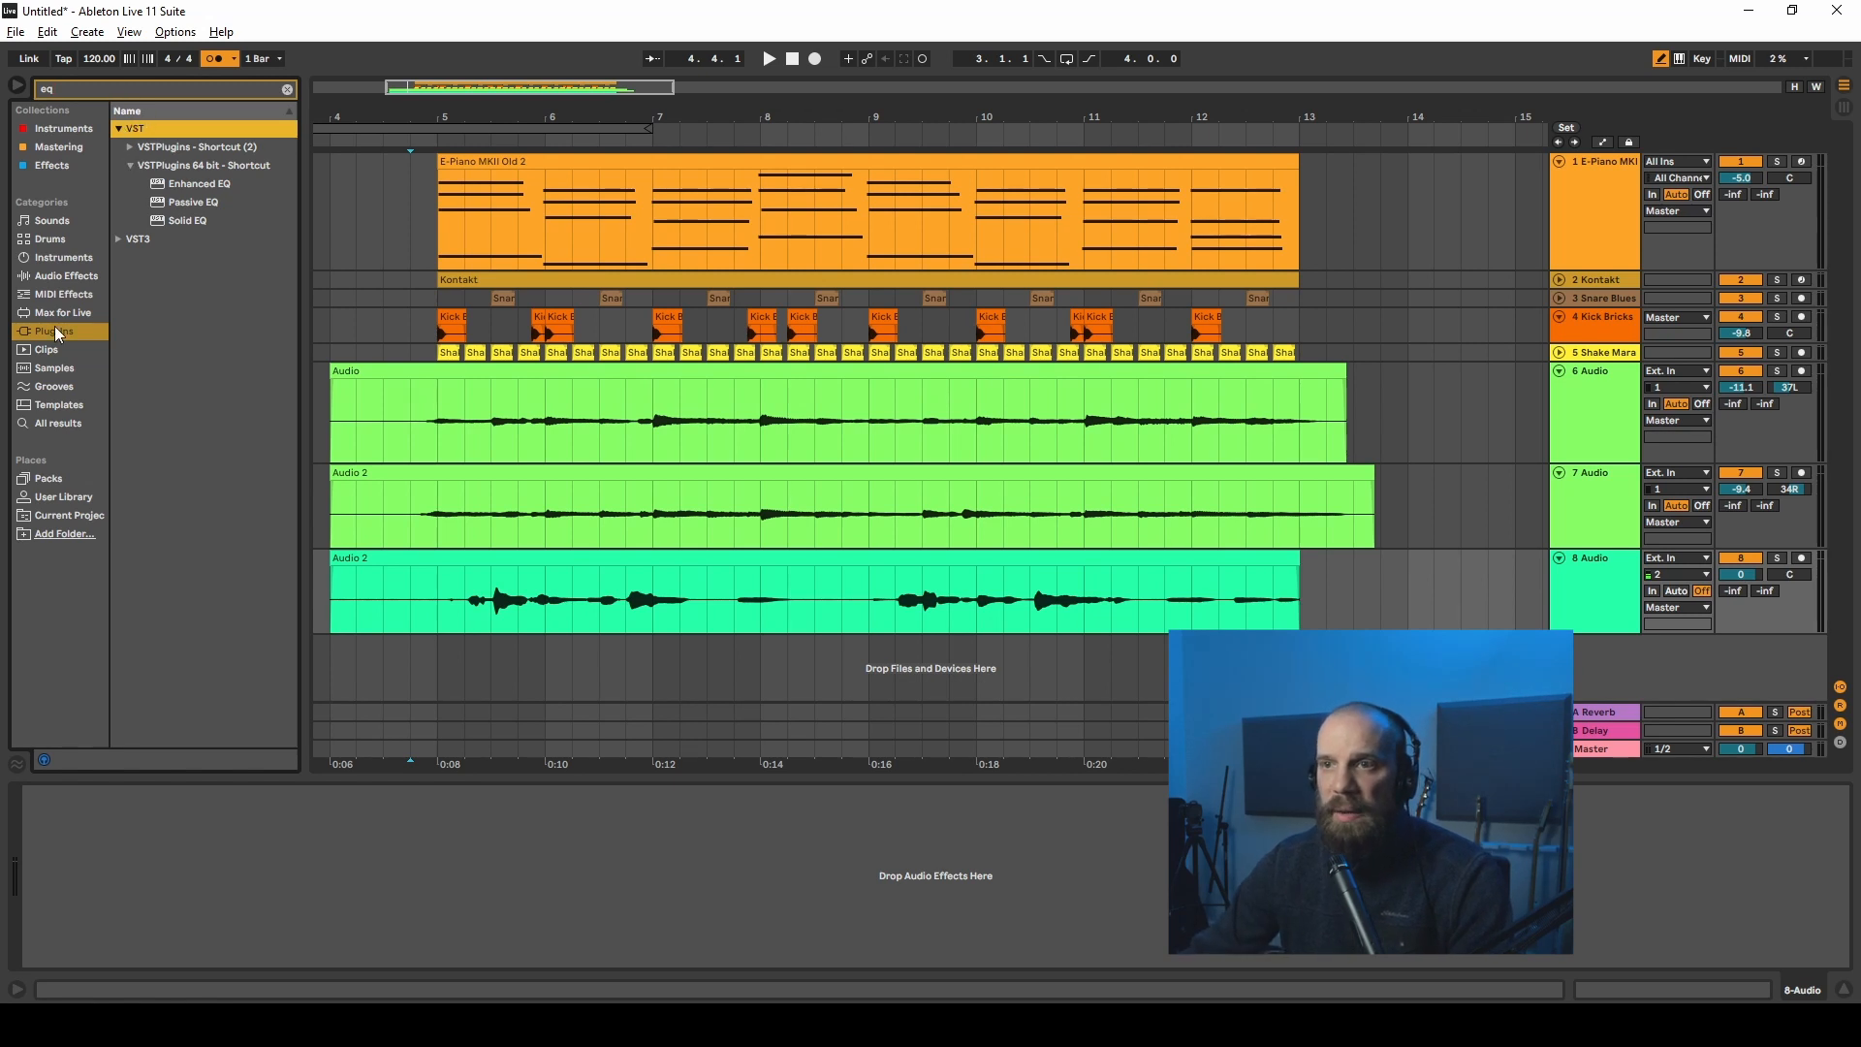
left_click(60, 263)
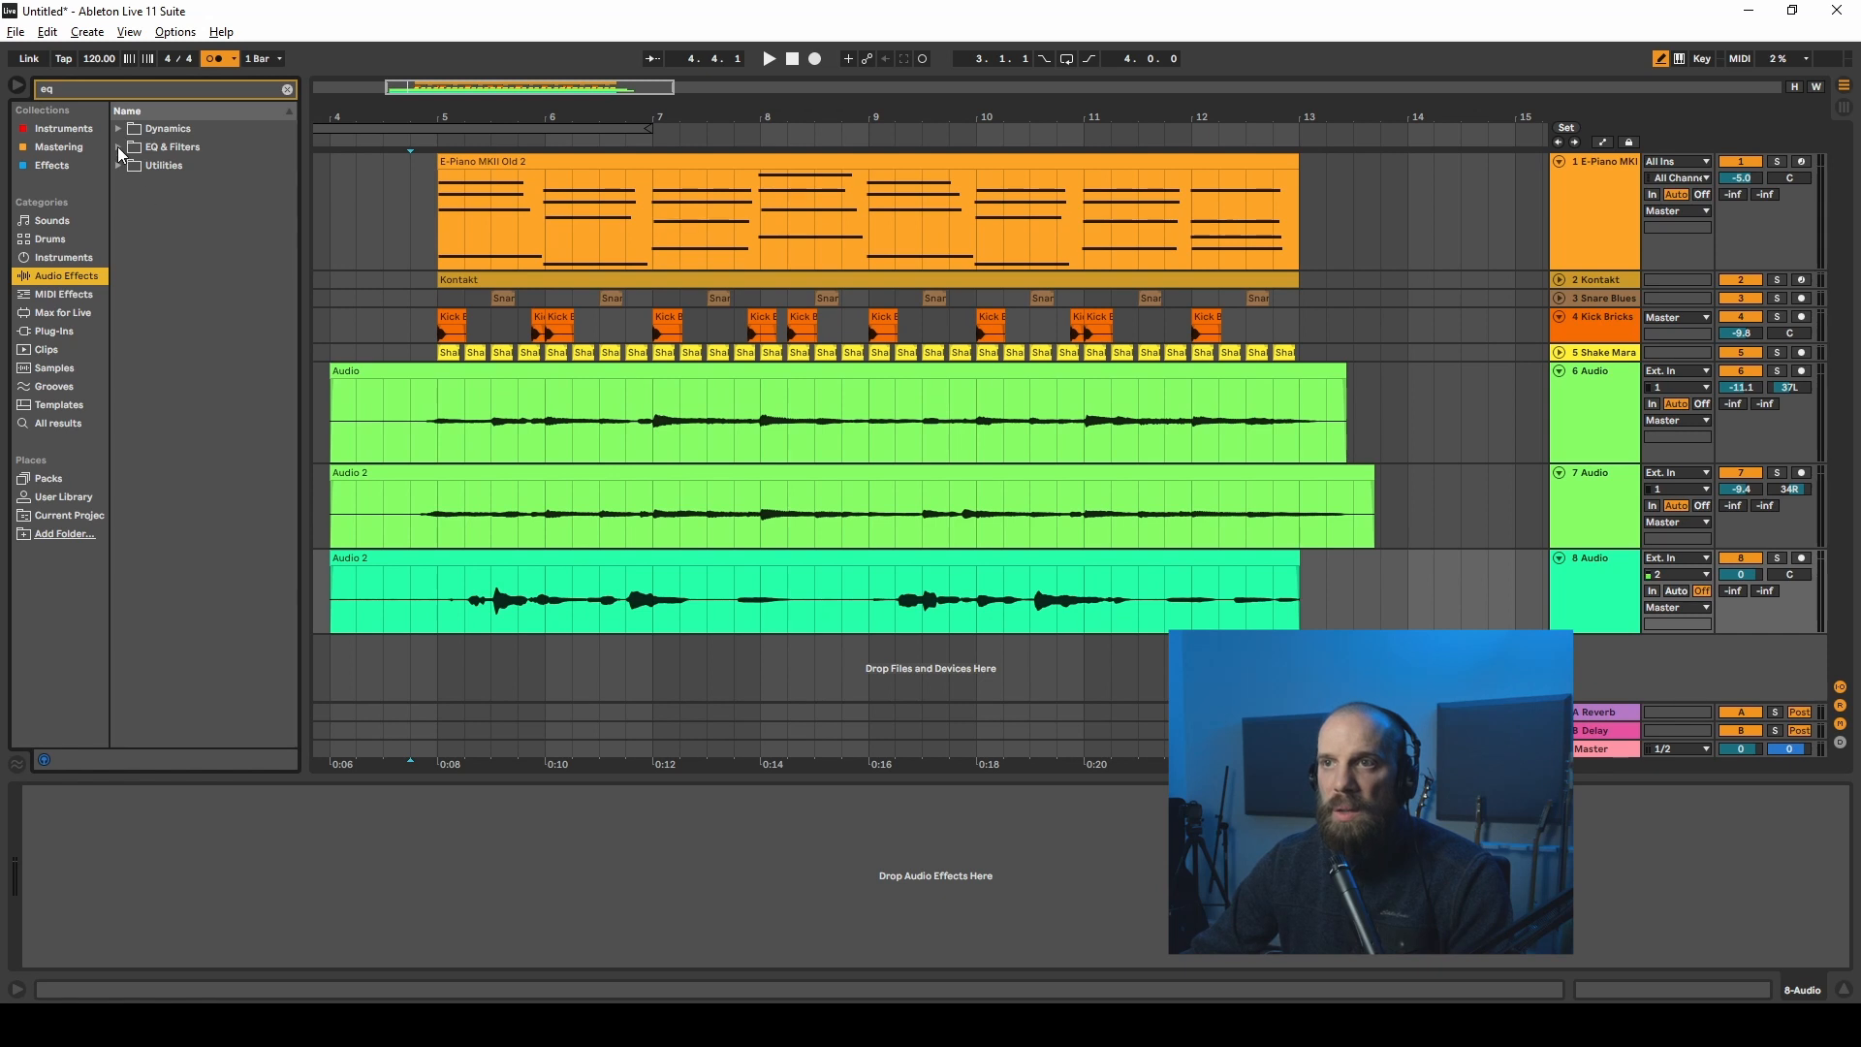
left_click(118, 148)
left_click(130, 203)
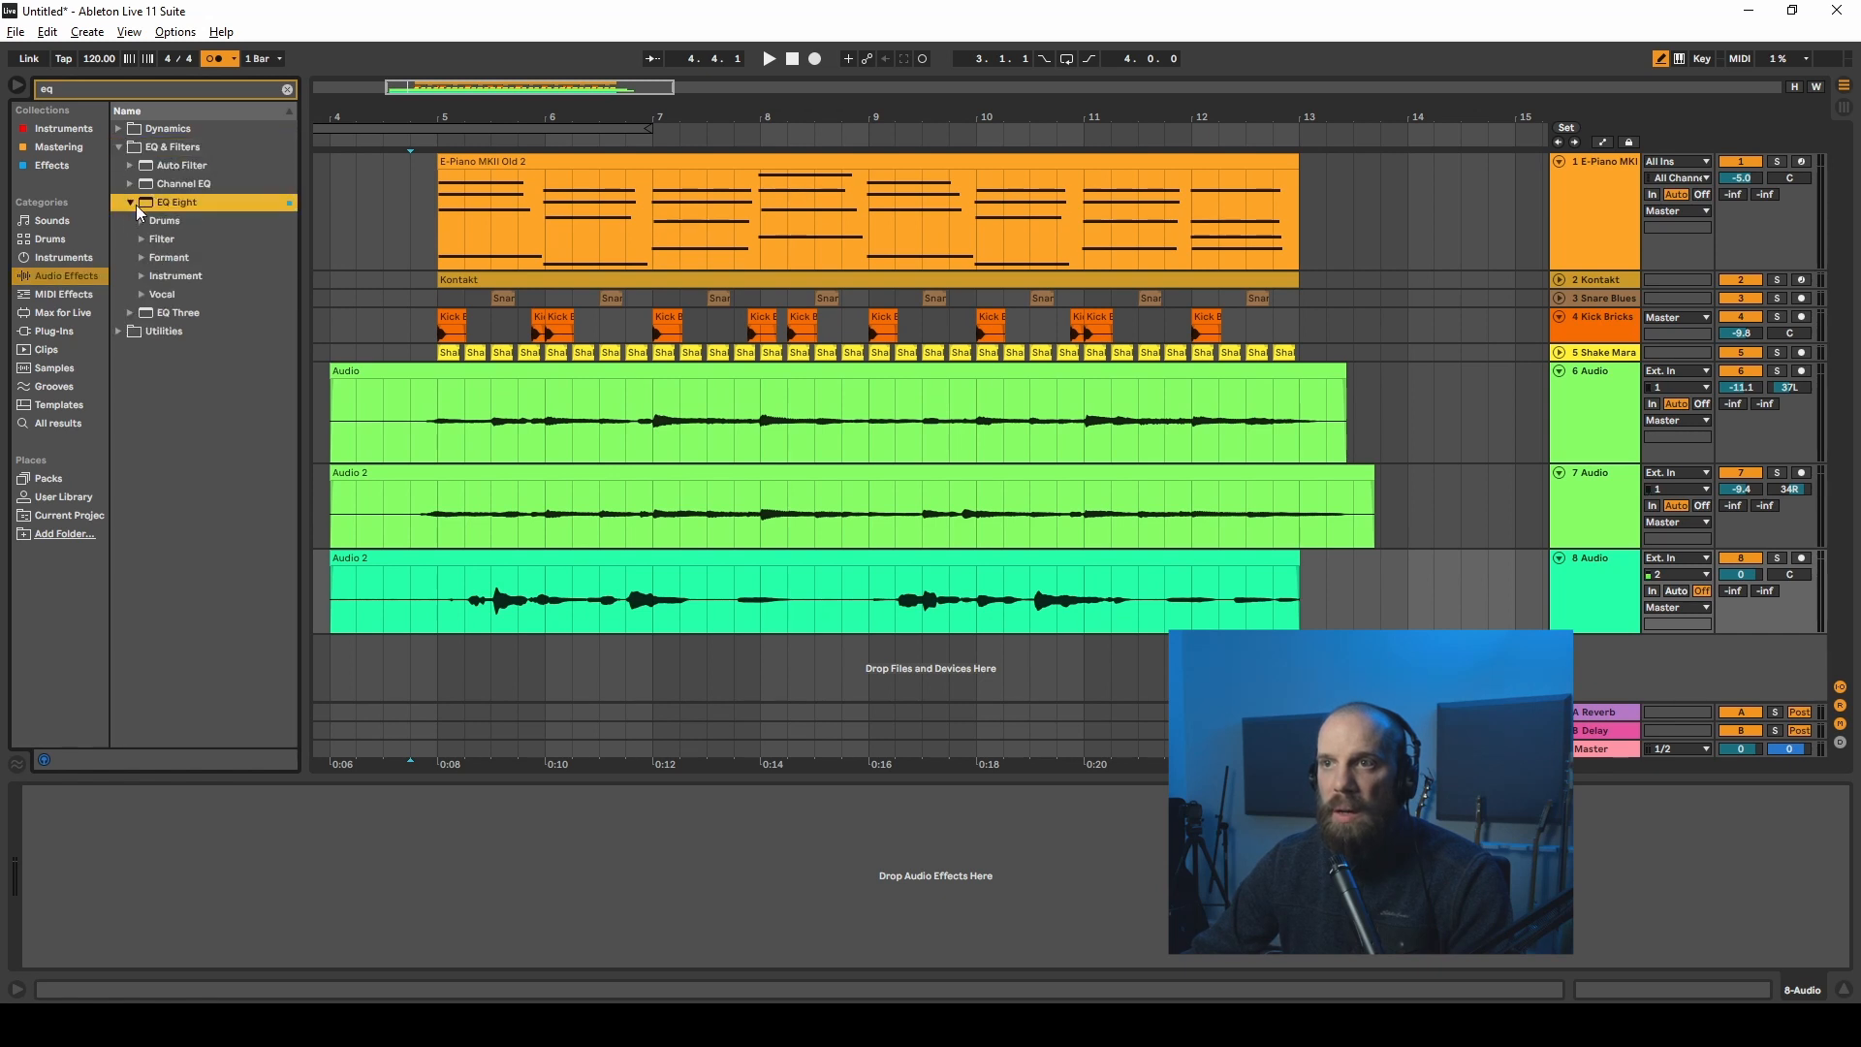
left_click_drag(156, 206, 223, 877)
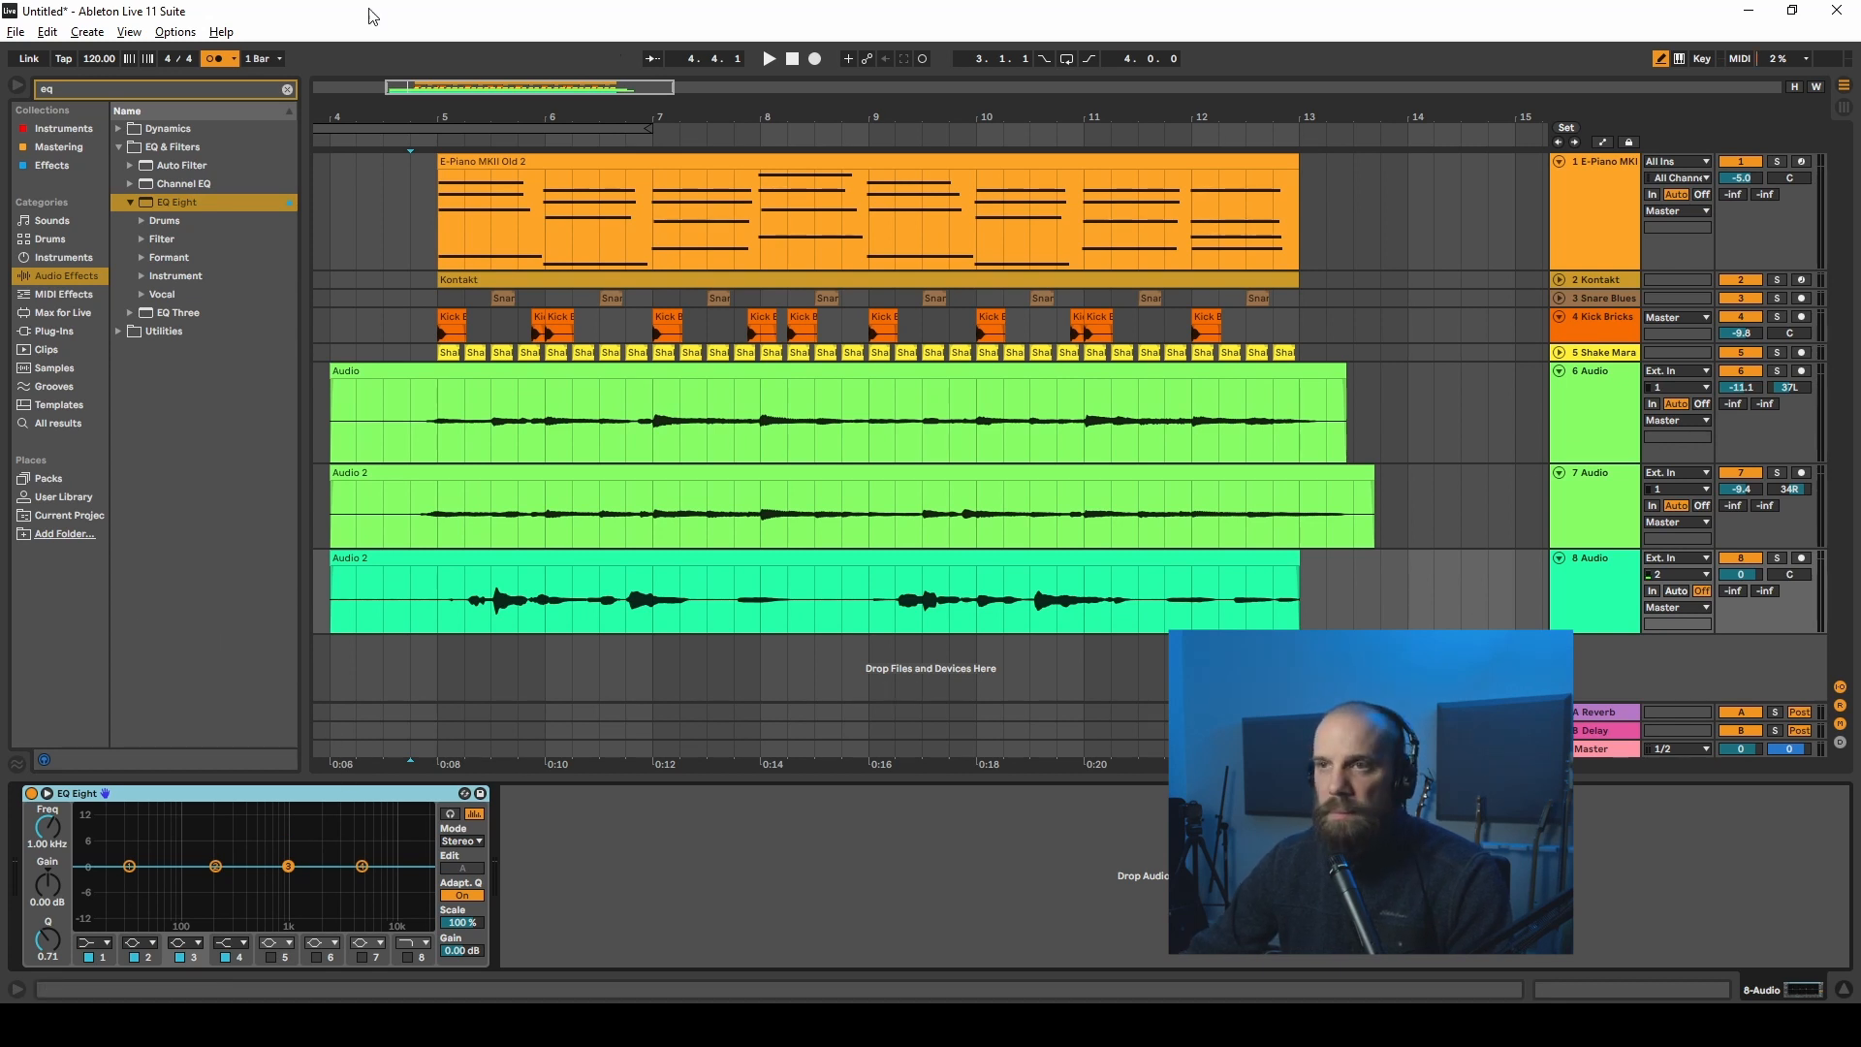
left_click(130, 201)
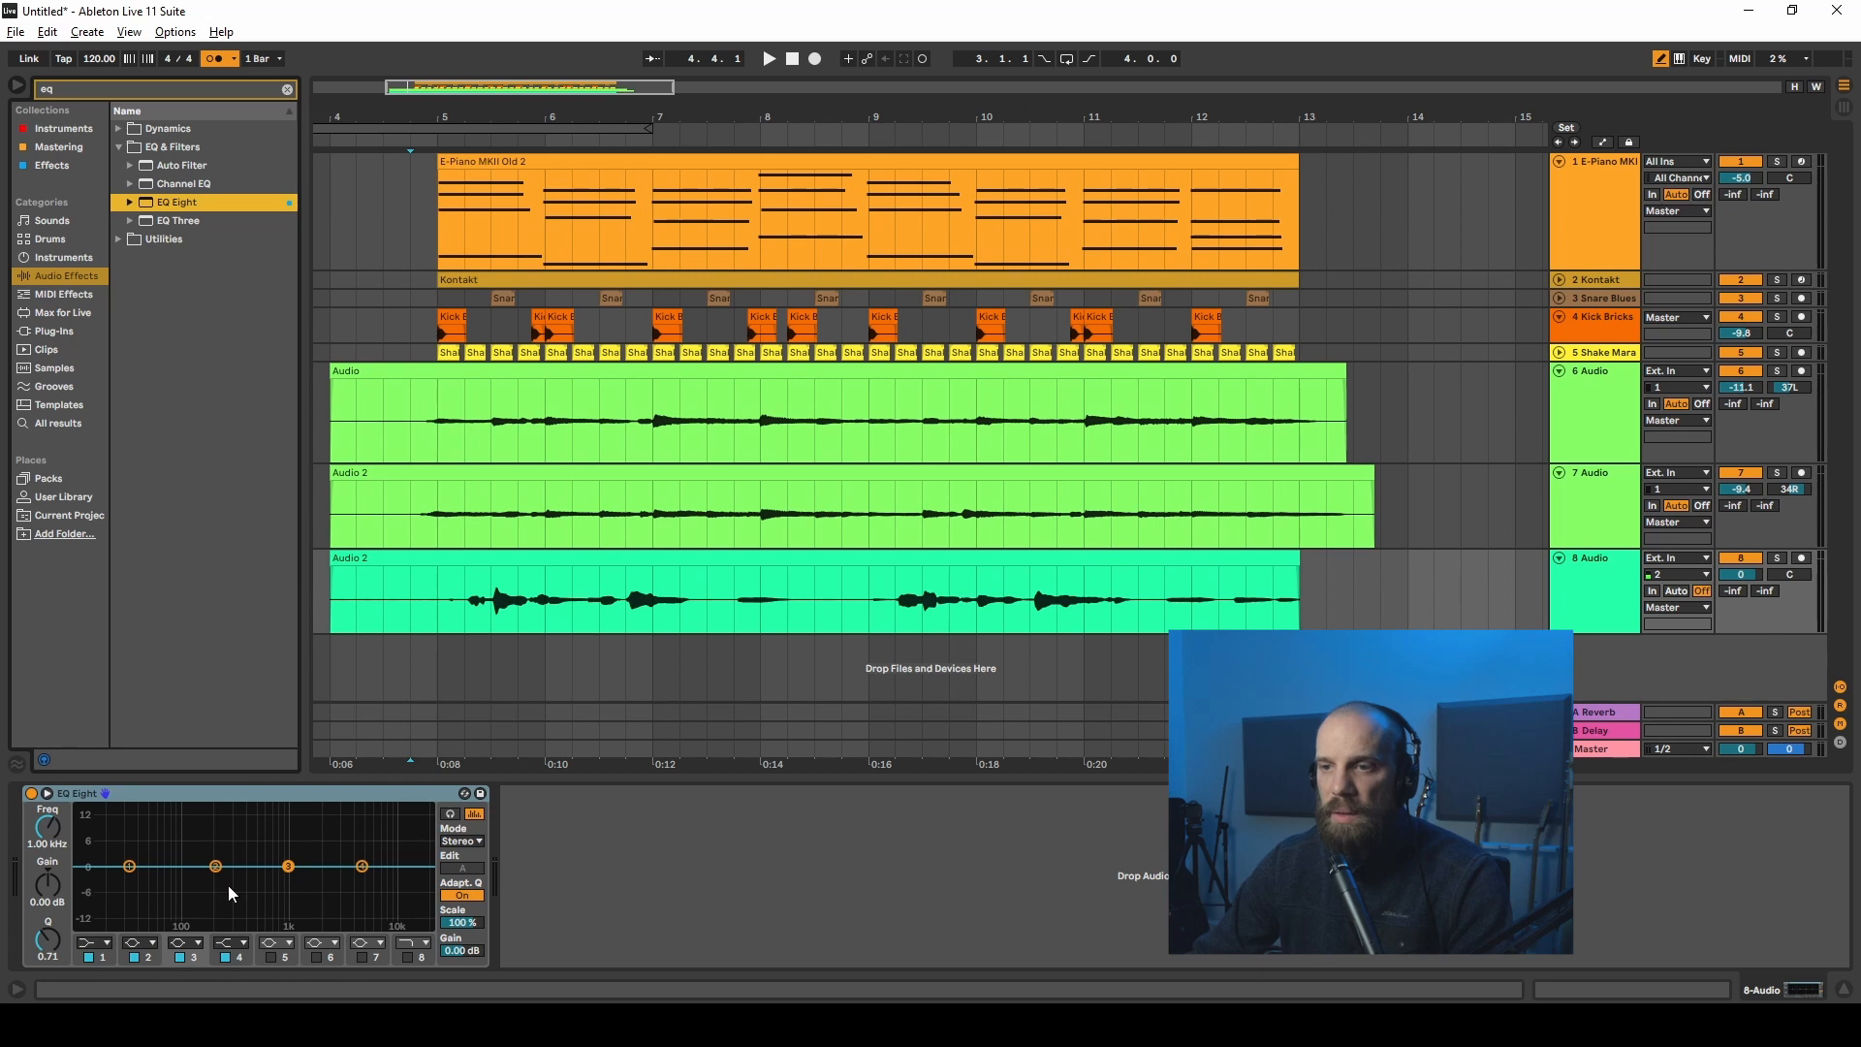
Step: Set EQ Eight's band 1 to a low-cut filter and cut band 2 by about 4.6 dB near 211 Hz
left_click(107, 945)
left_click(98, 842)
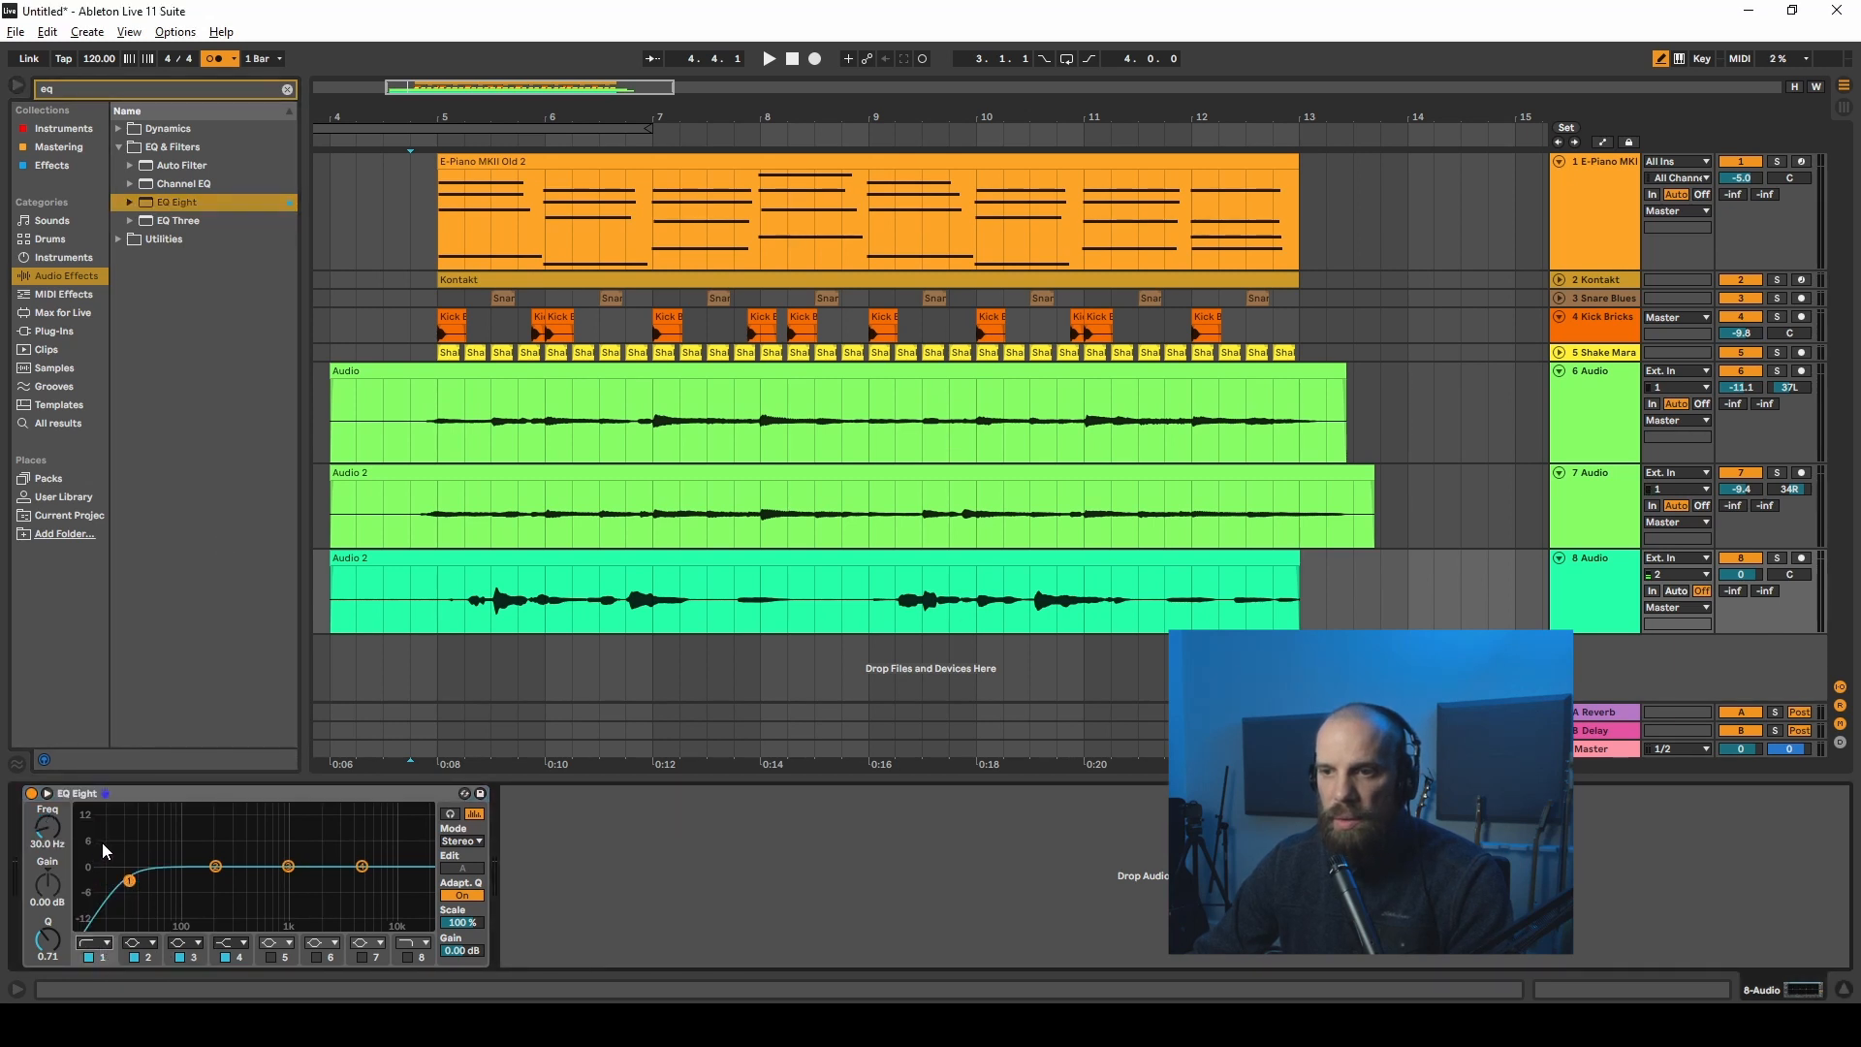
left_click(216, 868)
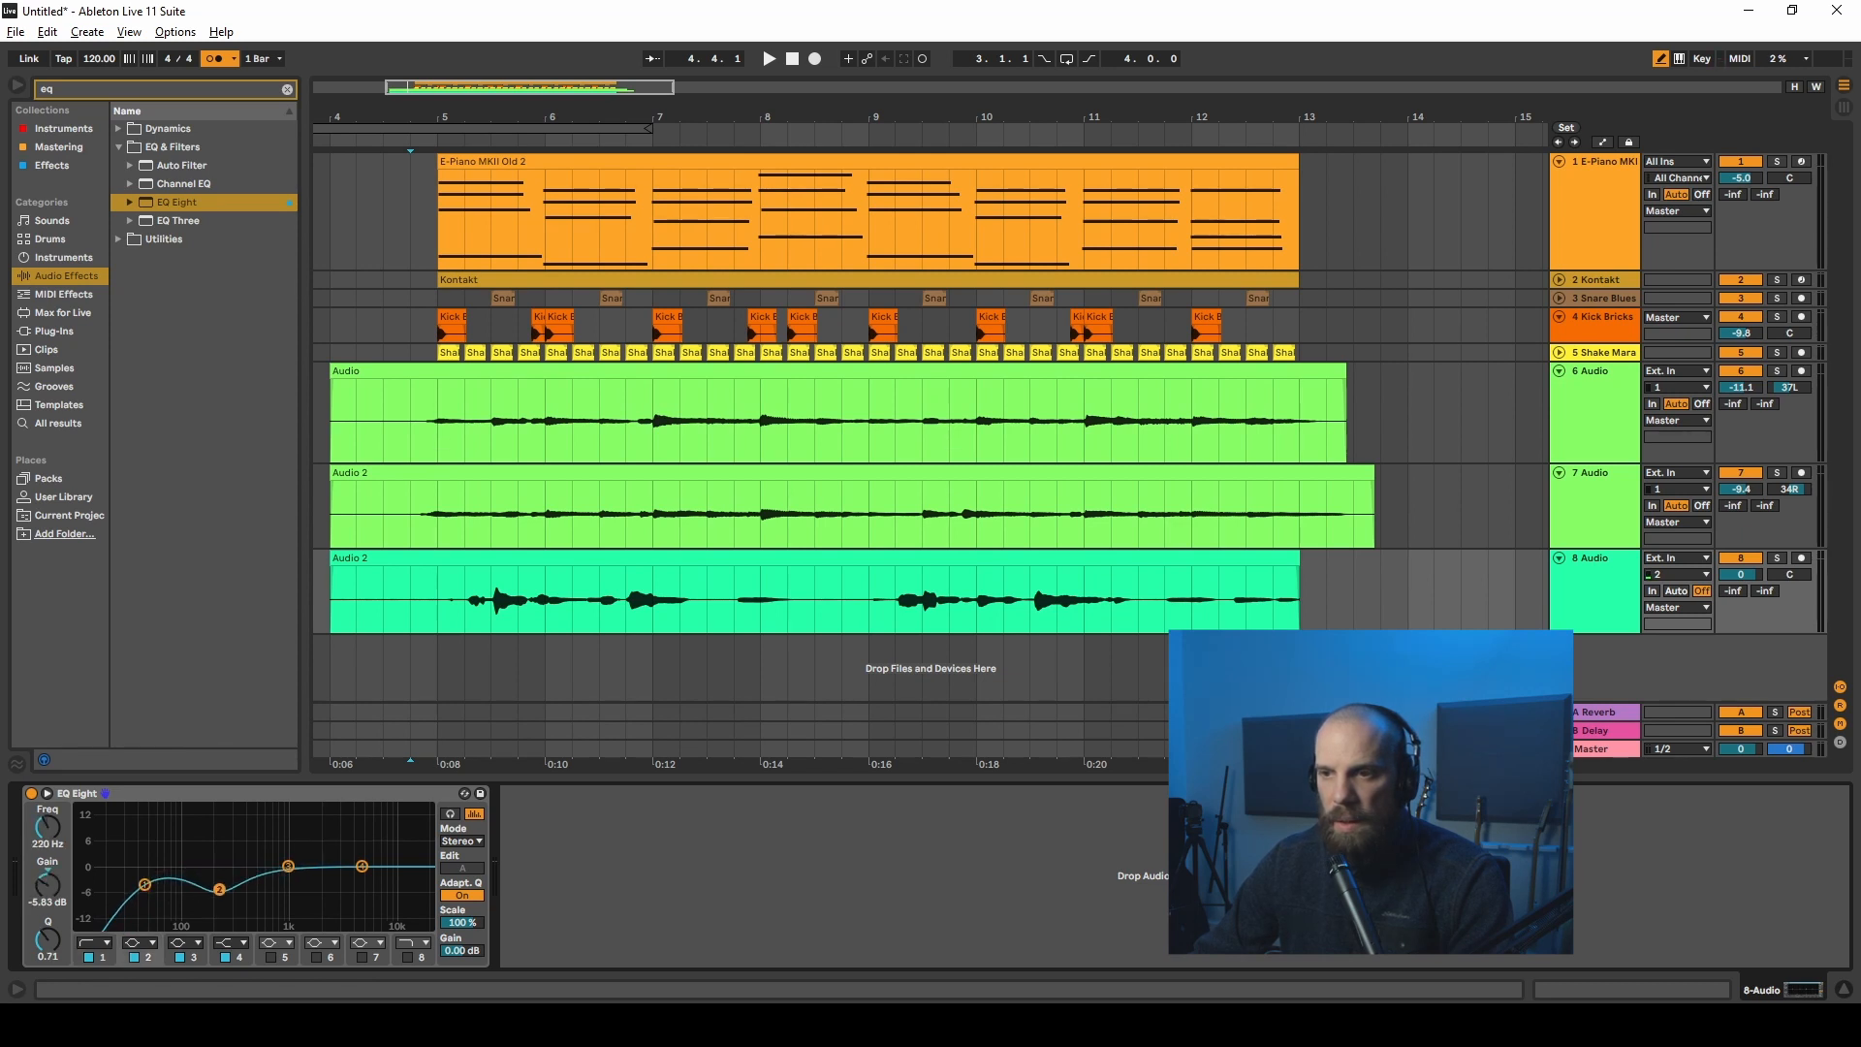
Step: During playback, boost EQ Eight's band 4 by about 4.8 dB near 11.9 kHz and set band 2 to -2.85 dB at 230 Hz
key("space")
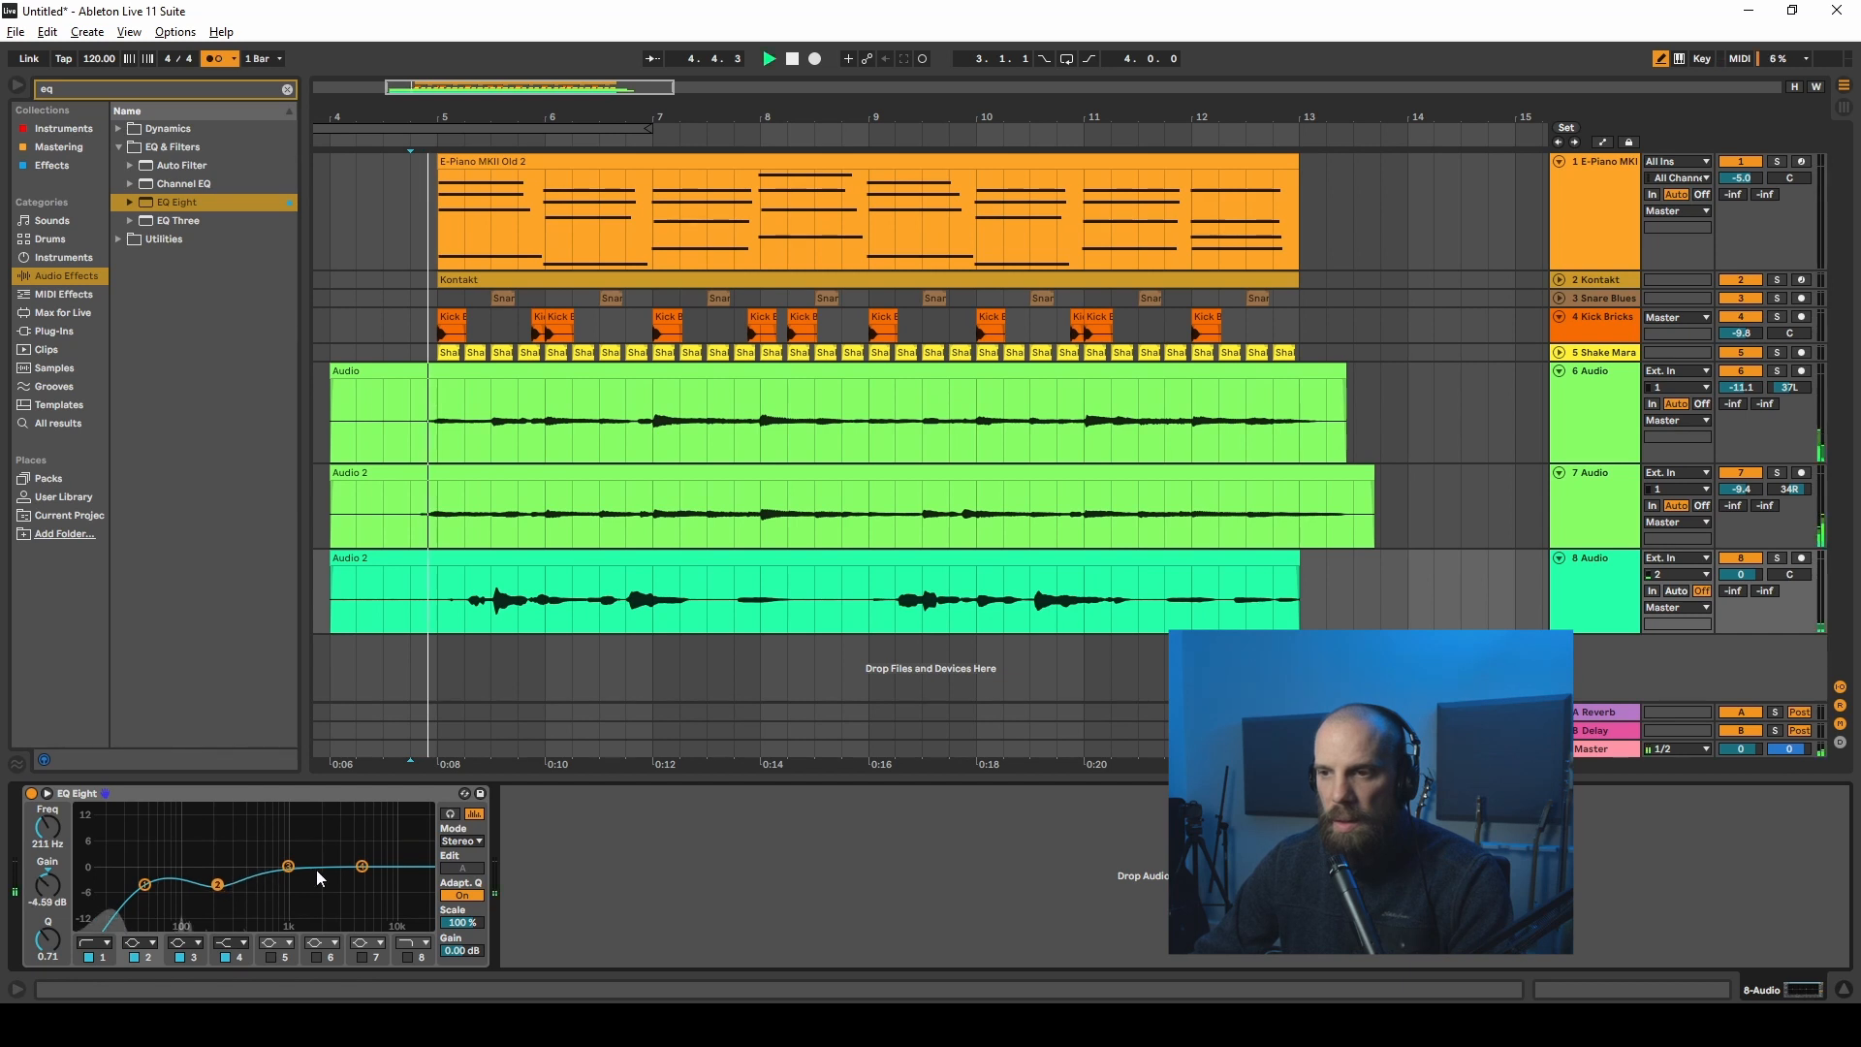
left_click(361, 866)
left_click_drag(361, 865, 399, 849)
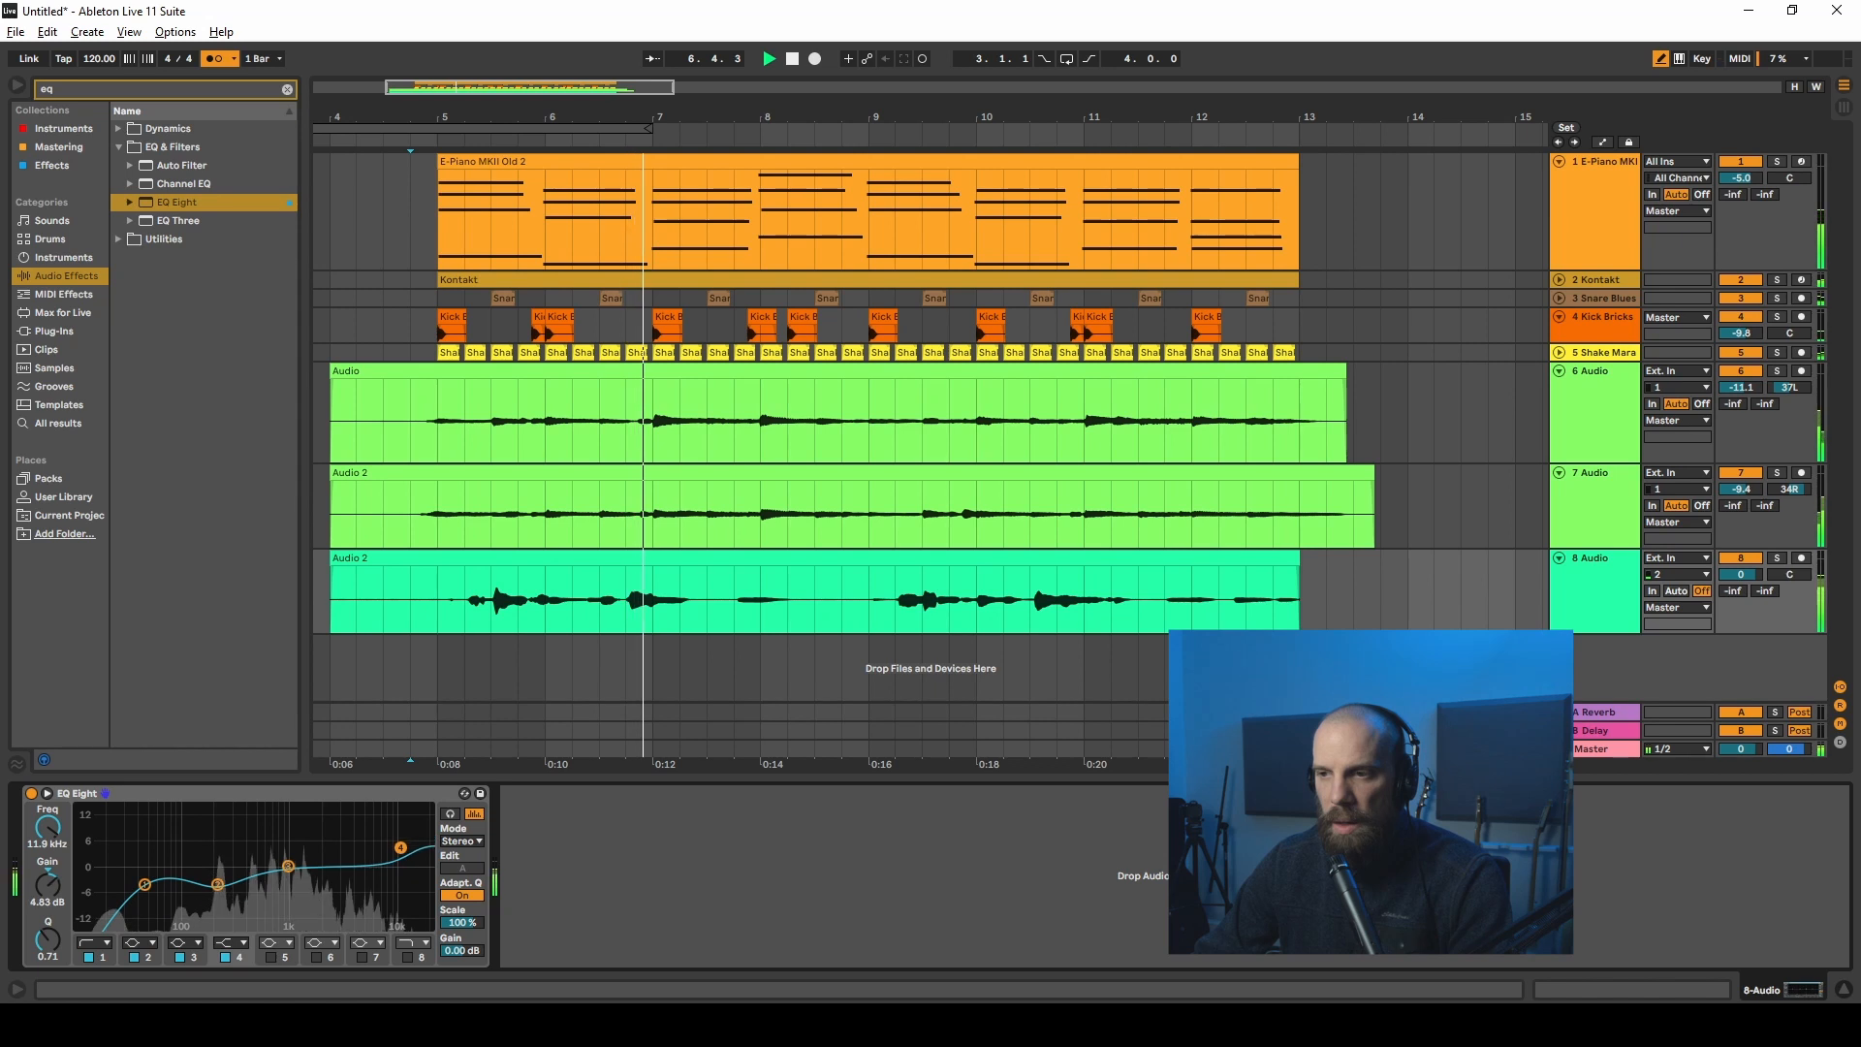
mouse_move(218, 883)
left_mouse_down()
mouse_move(221, 840)
mouse_move(221, 878)
left_mouse_up()
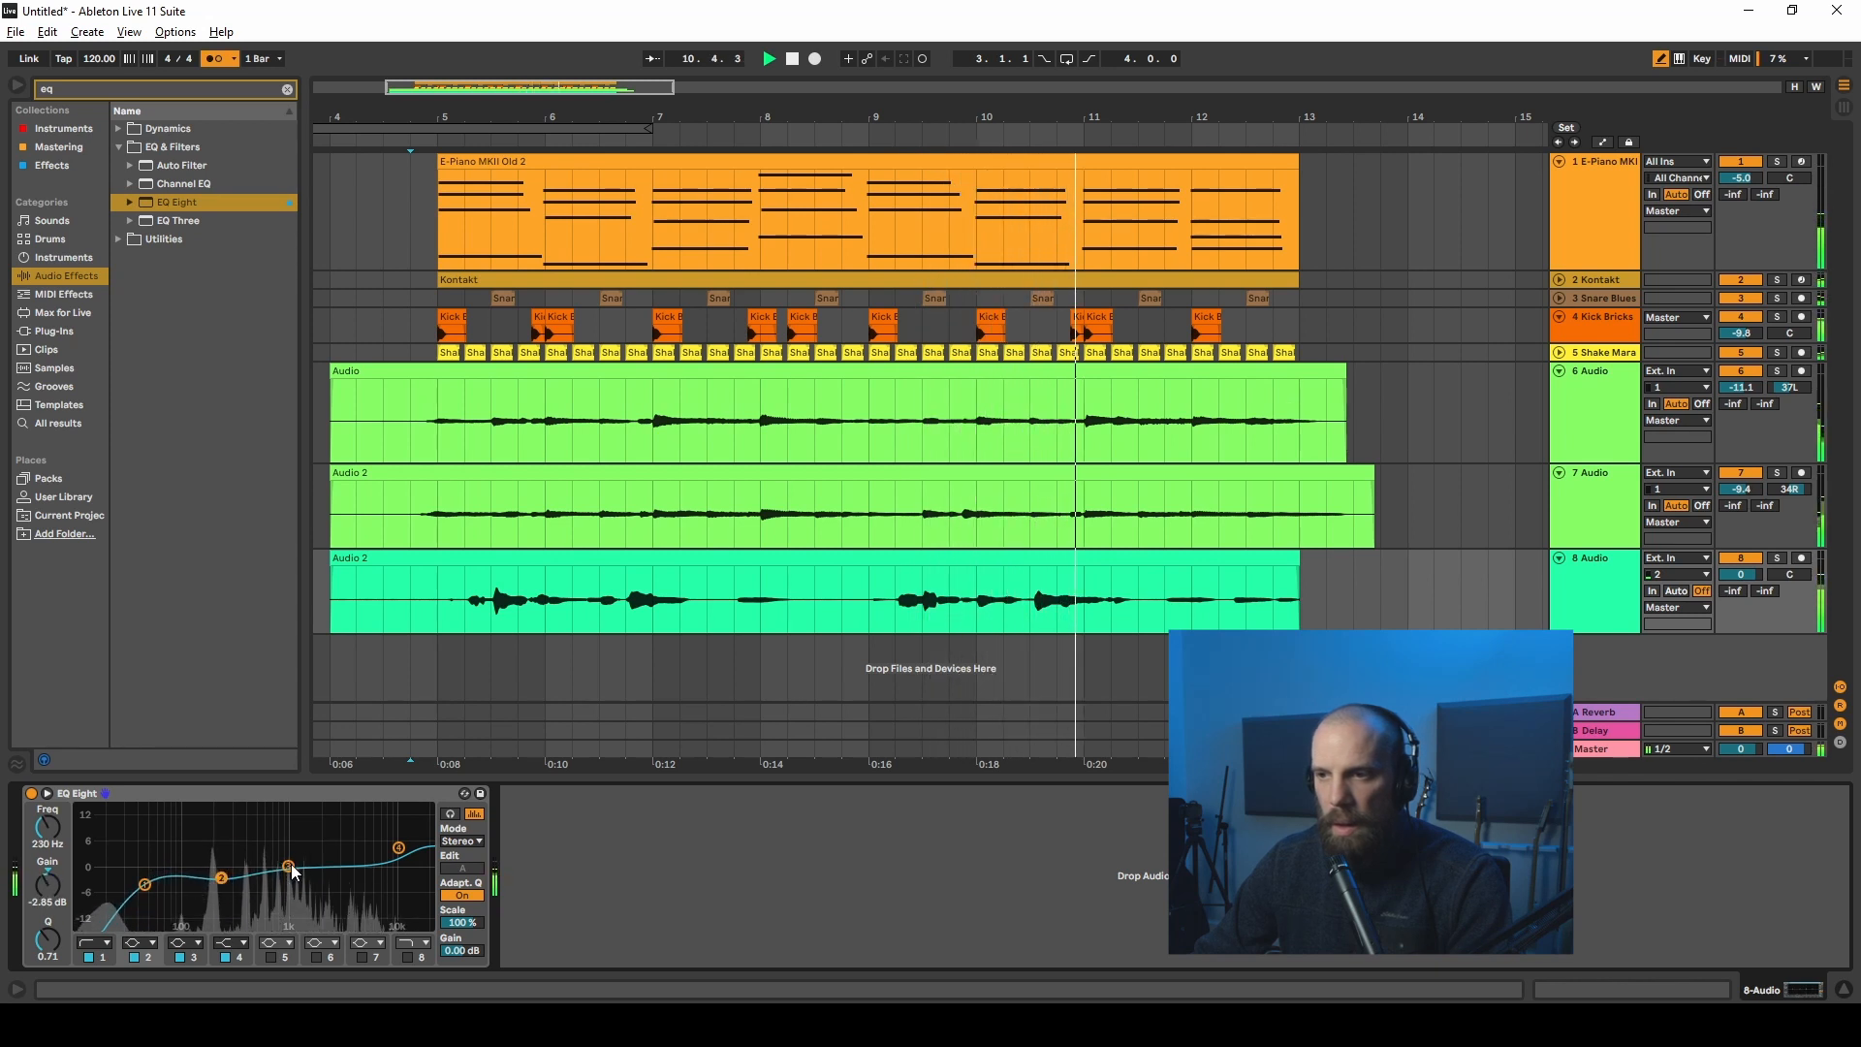
Step: Bypass EQ Eight on audio track 8, then search the audio effects for compressor and load Compressor after it
left_click(32, 794)
left_click(32, 88)
type("compressor")
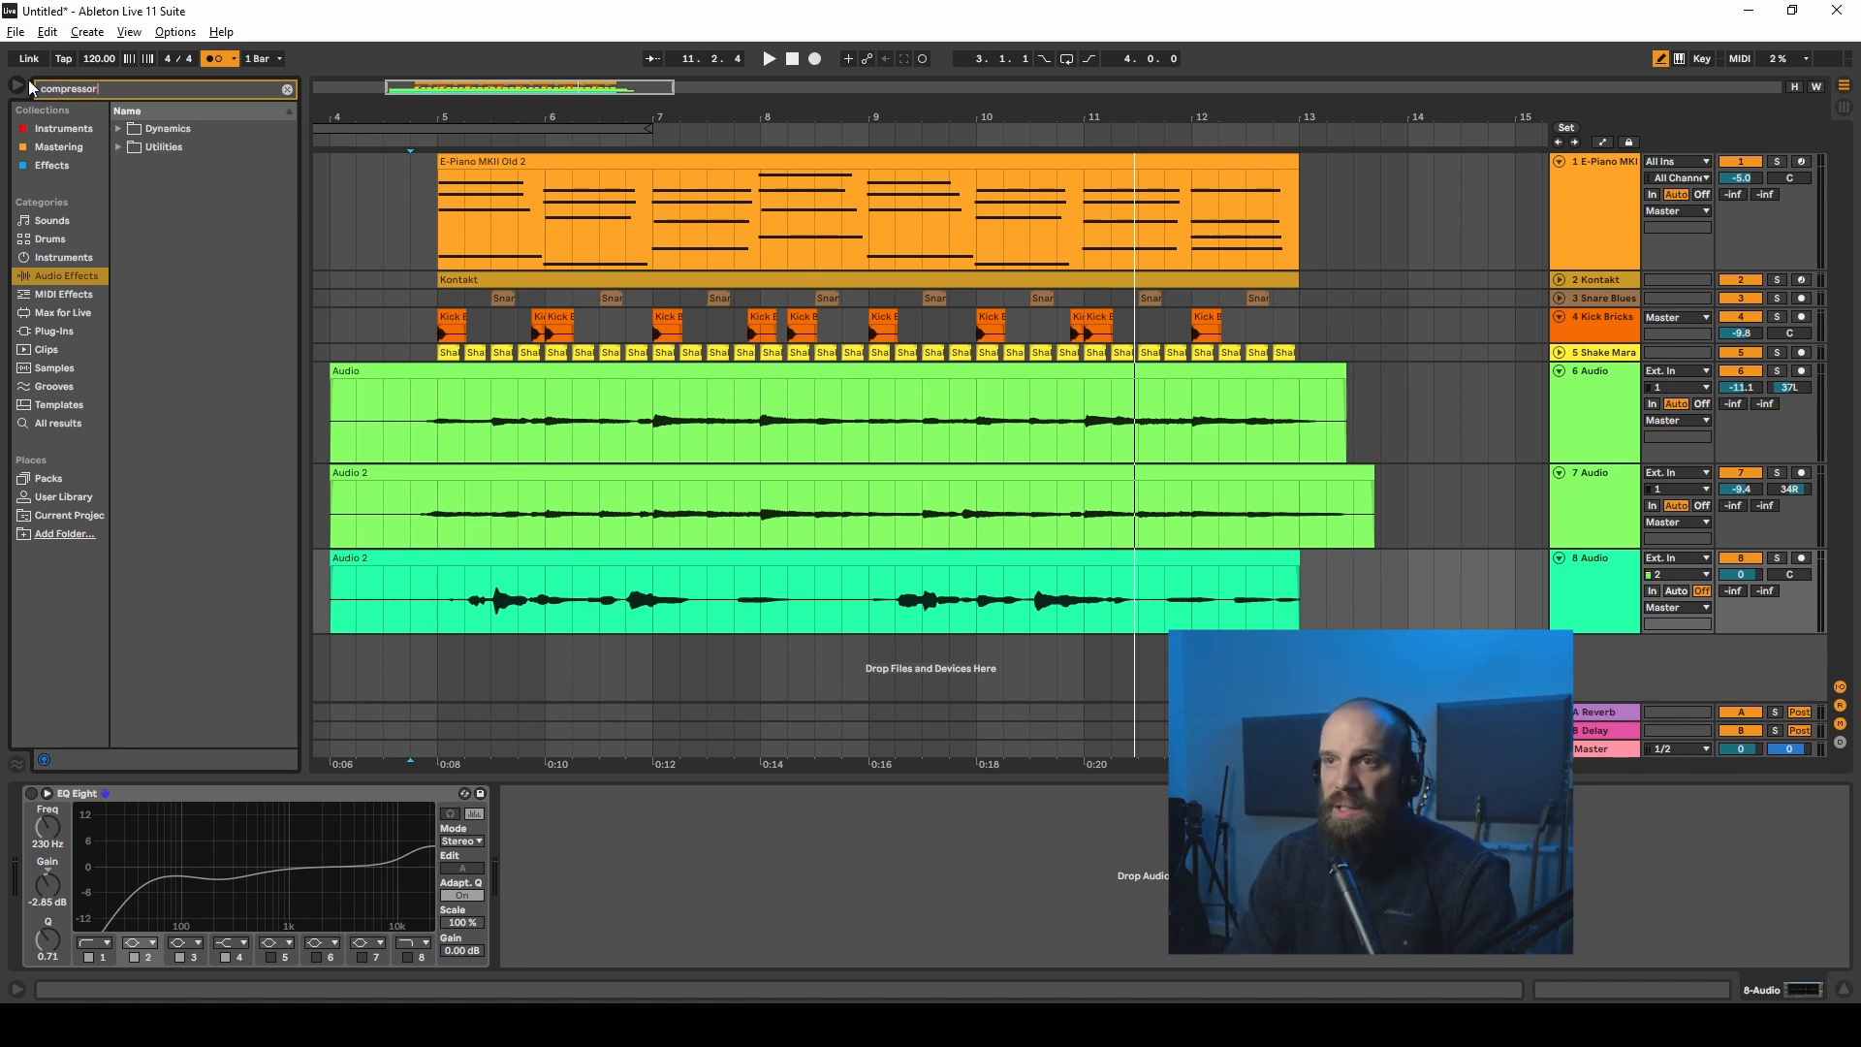
left_click(139, 131)
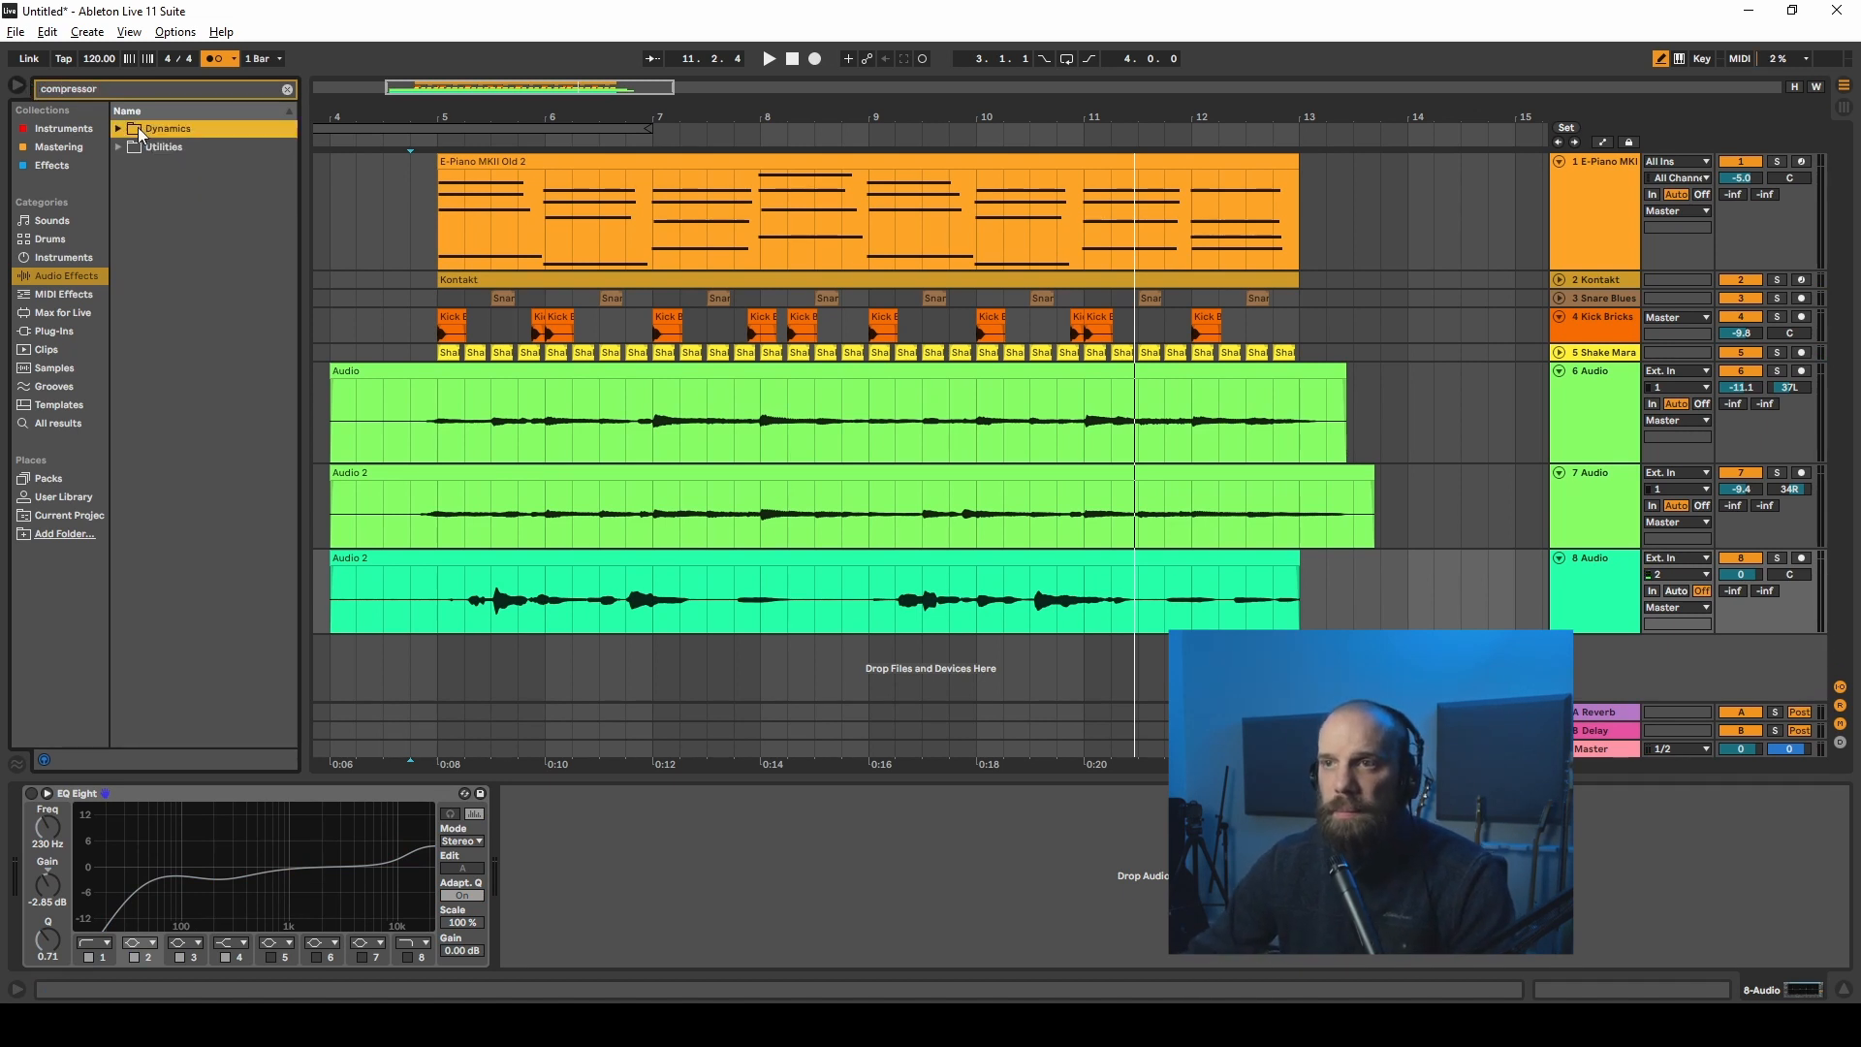
left_click_drag(202, 150, 542, 814)
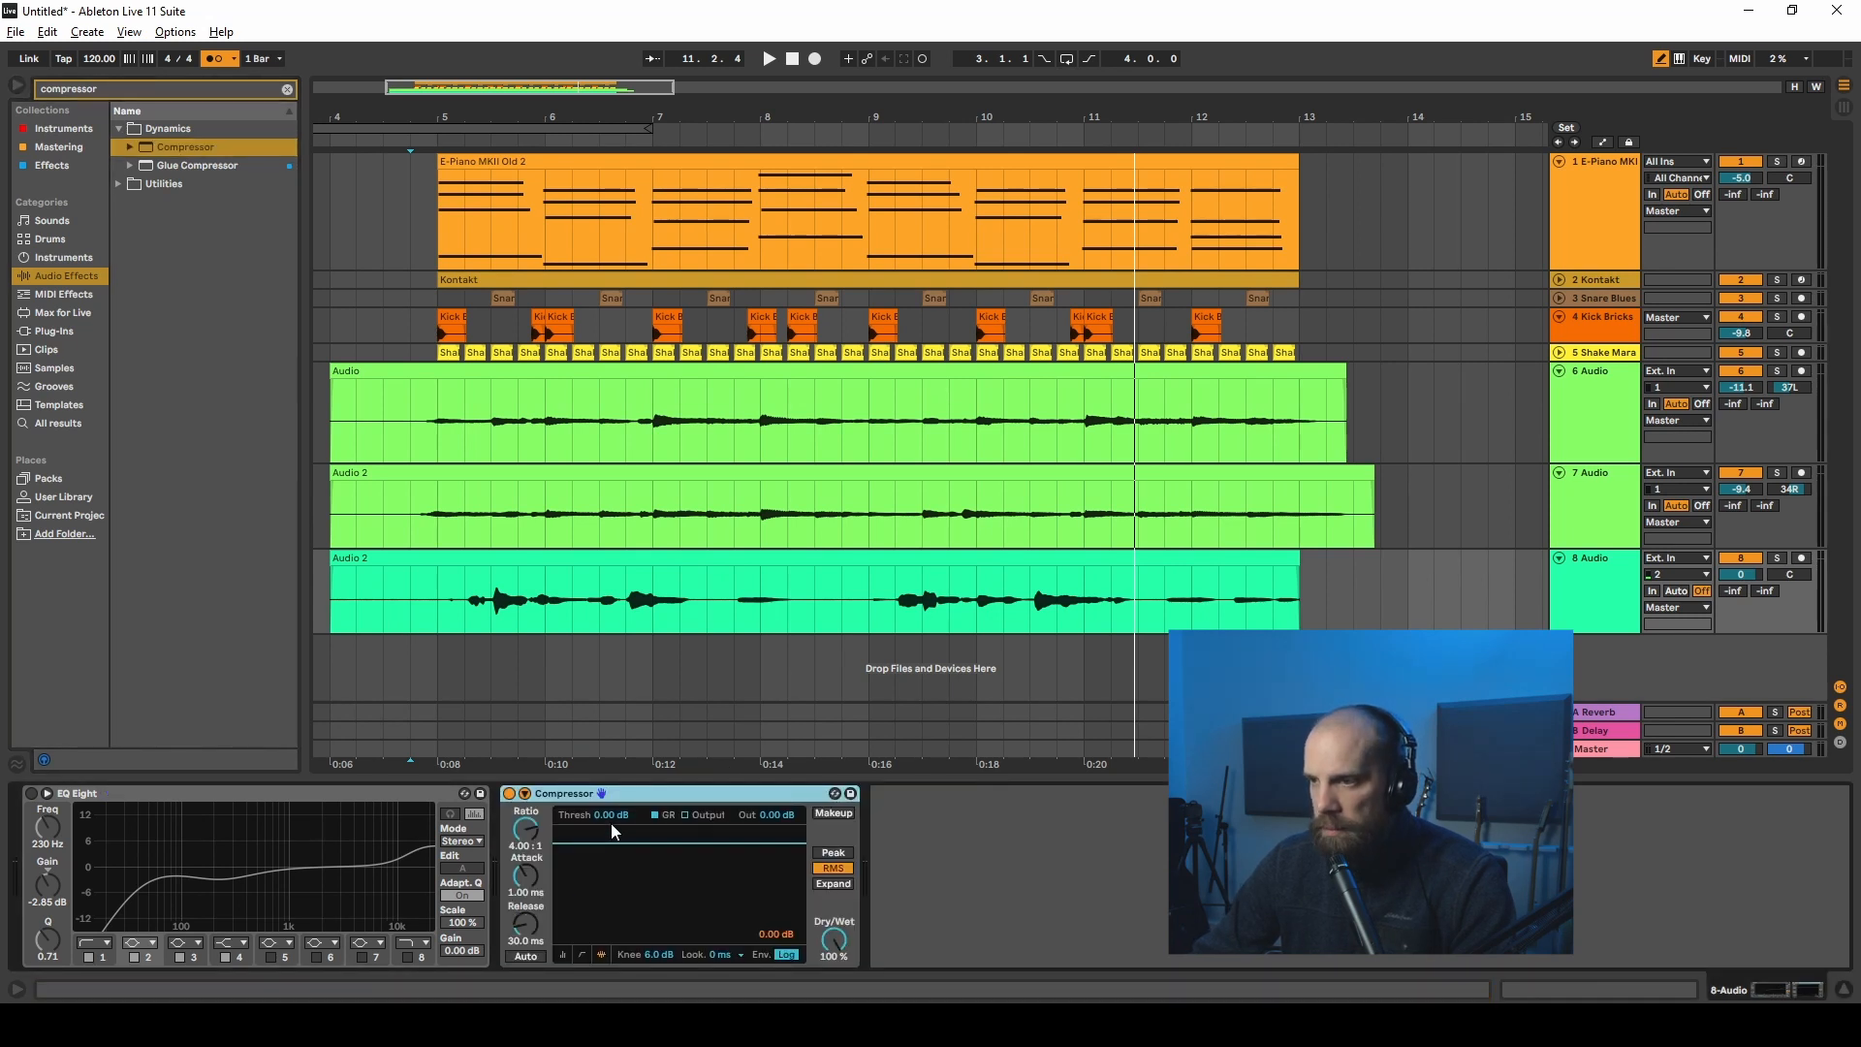
Step: During playback, lower the Compressor's threshold on audio track 8 to -24.5 dB
key("space")
left_click_drag(605, 812, 605, 907)
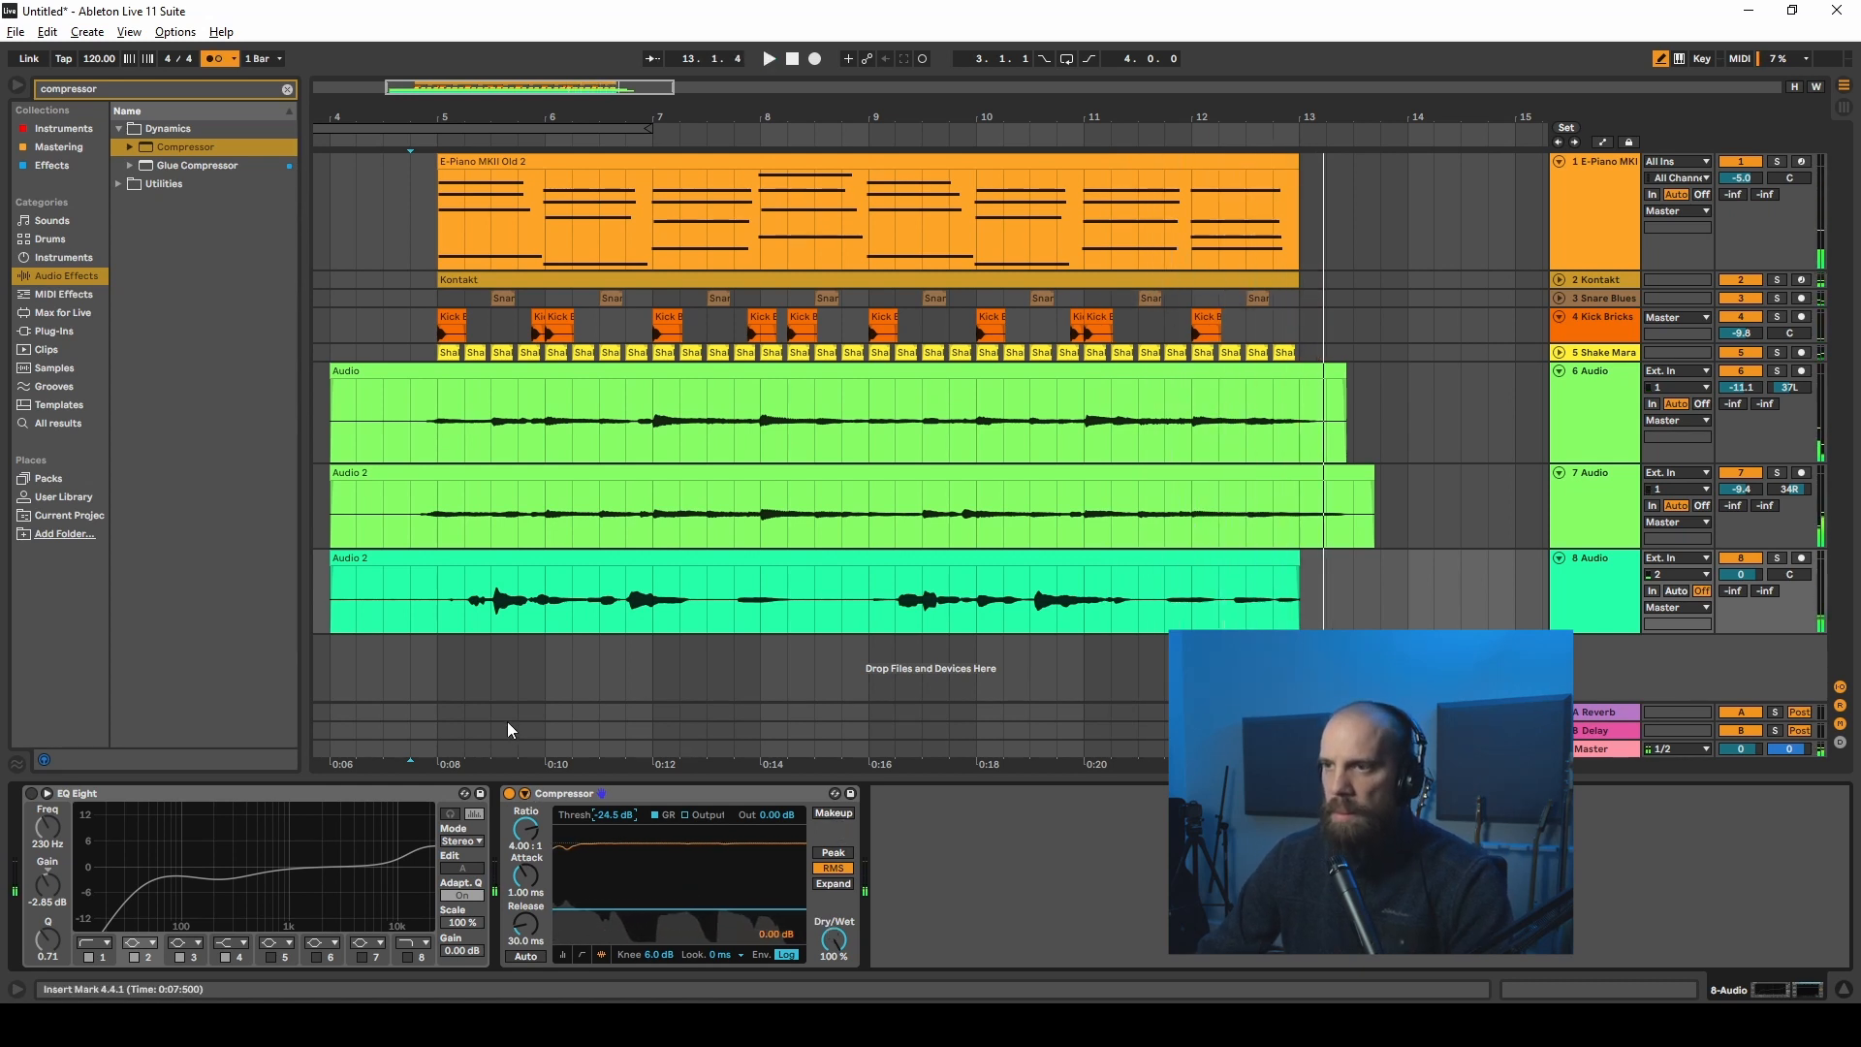
Step: Switch to Session View and show the A Reverb return's device, then return to audio track 8's effects
key("Tab")
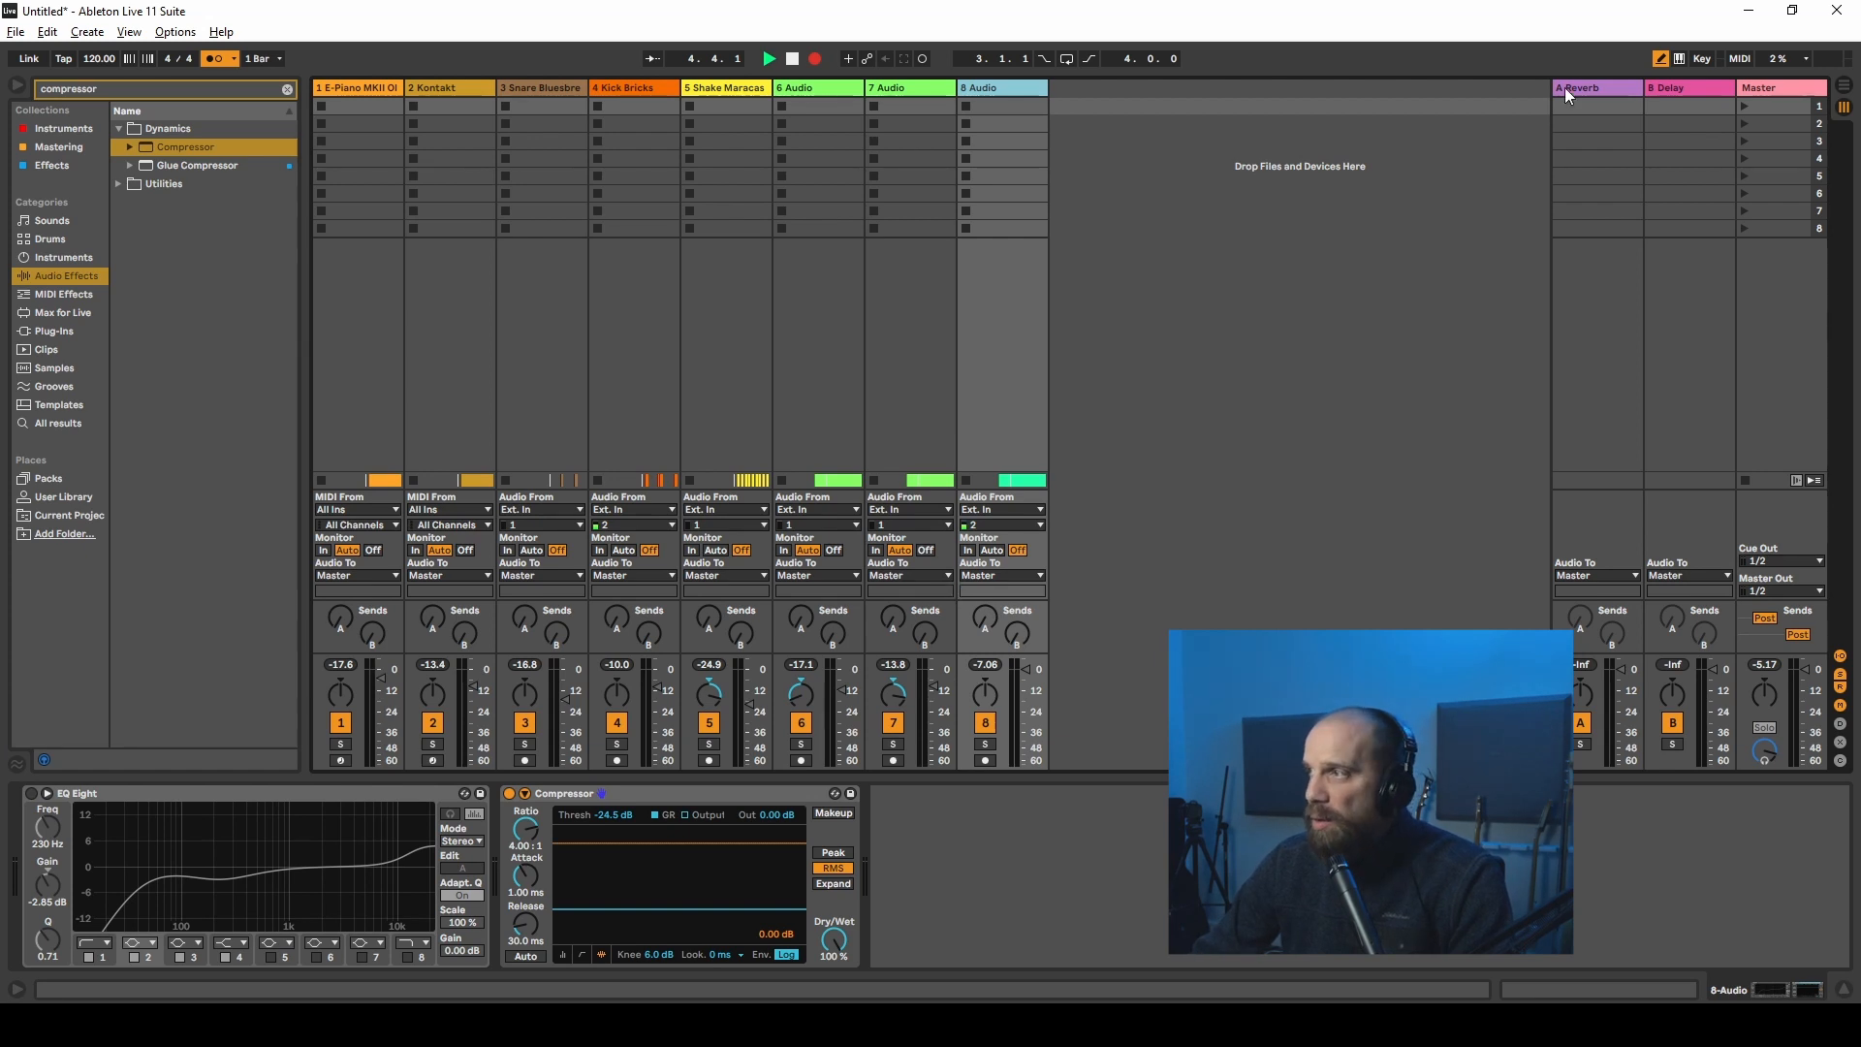
left_click(1590, 96)
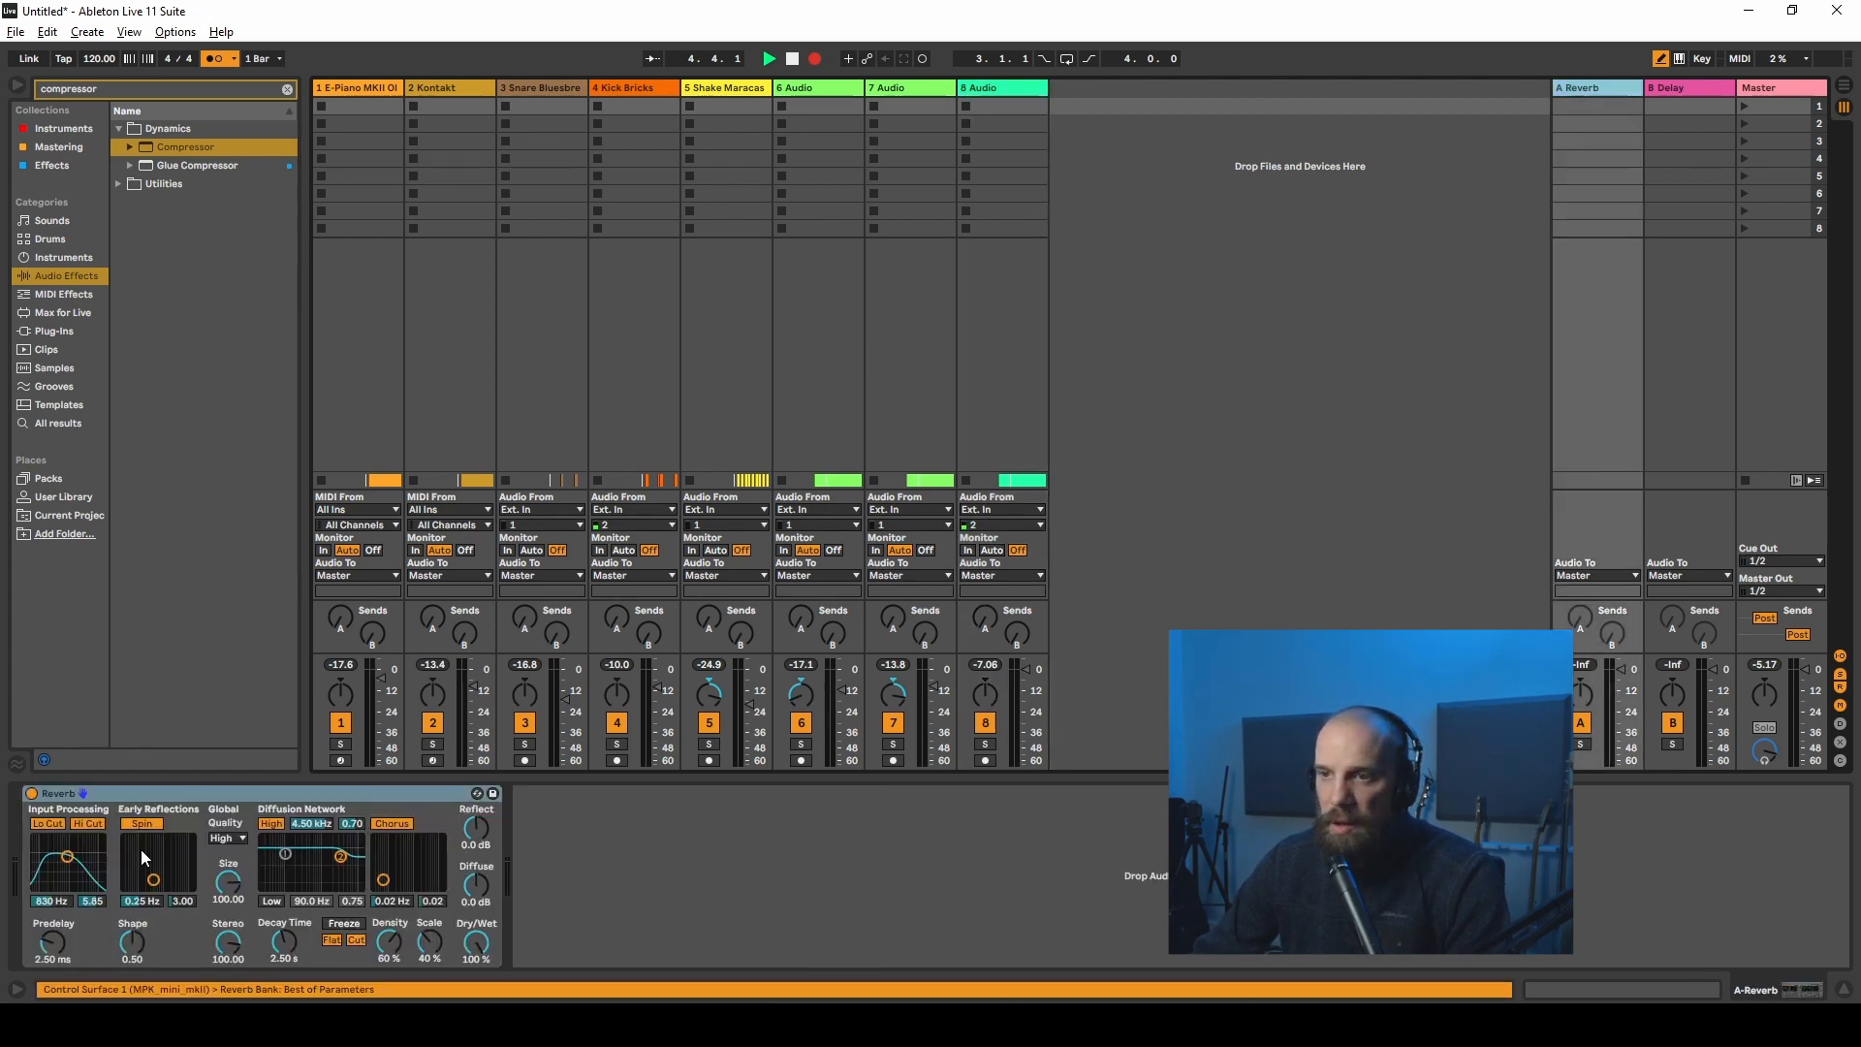
left_click(1010, 94)
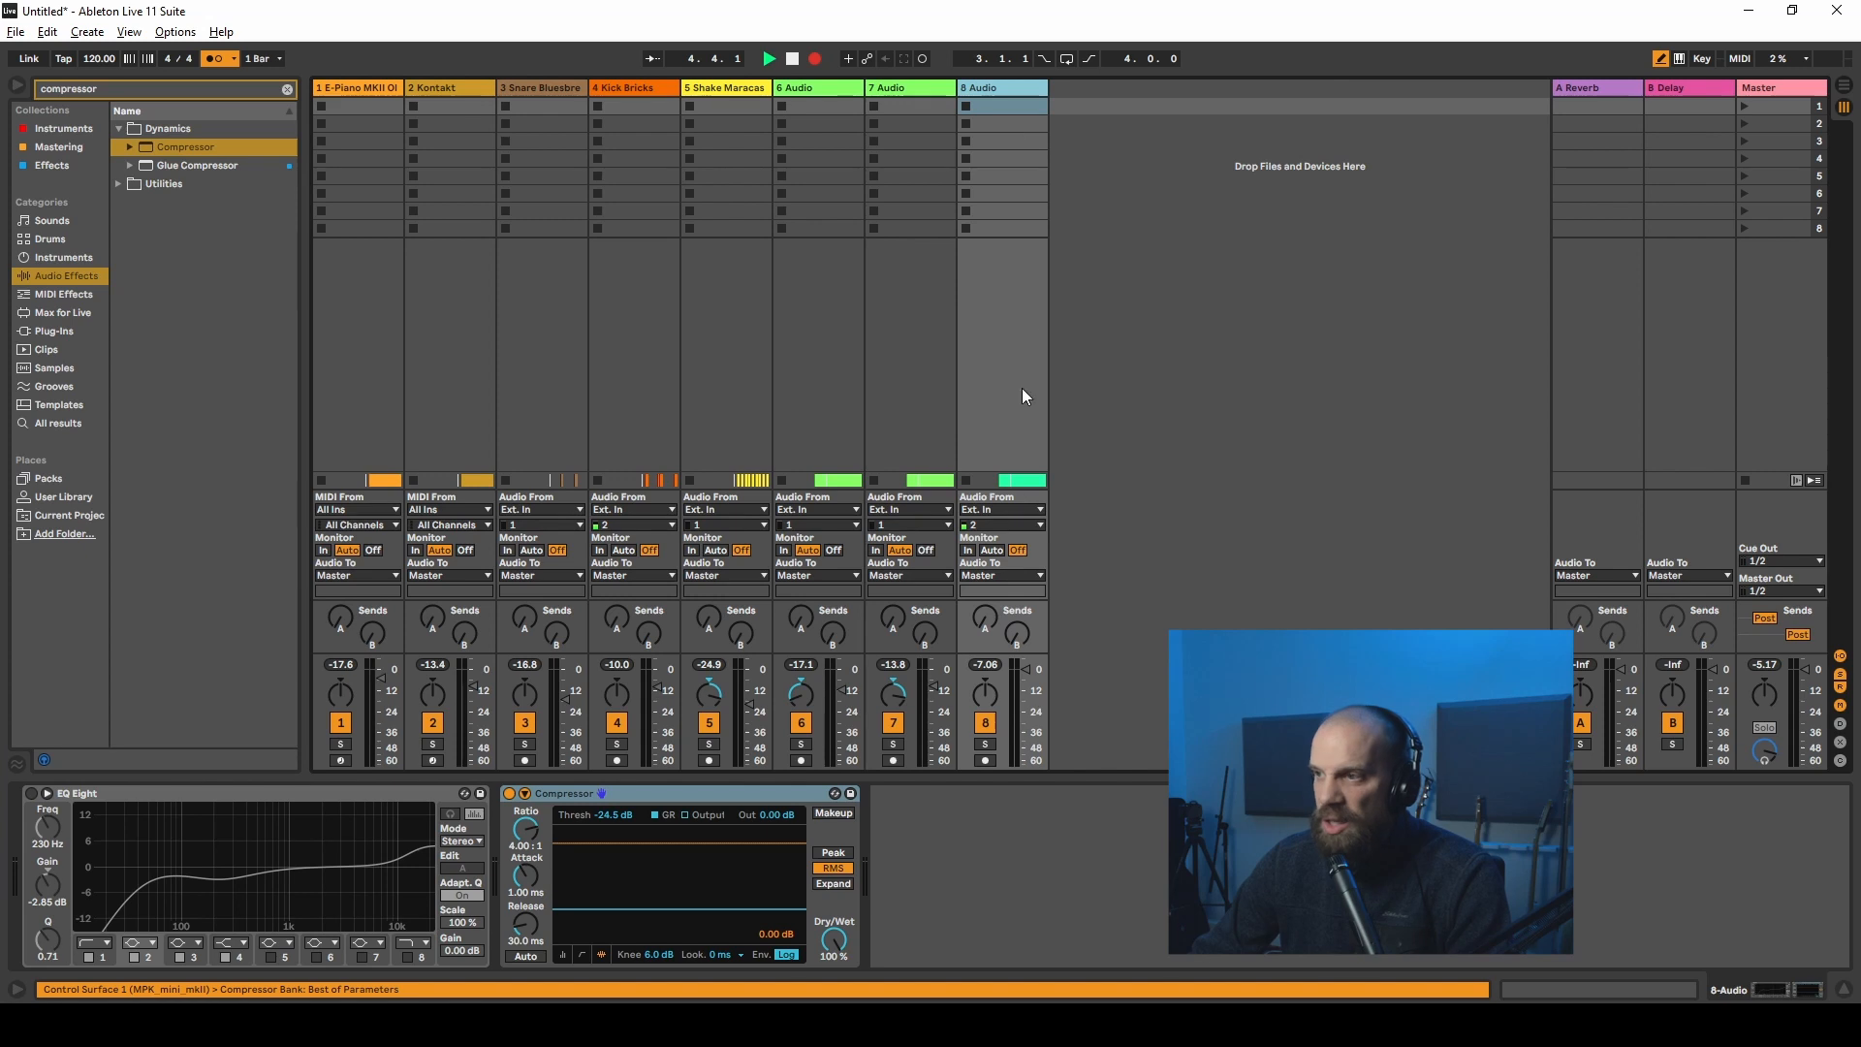
Step: During playback, set audio track 8's send A to the Reverb return to -16.0 dB and raise its send B to Delay
left_click_drag(987, 621, 987, 610)
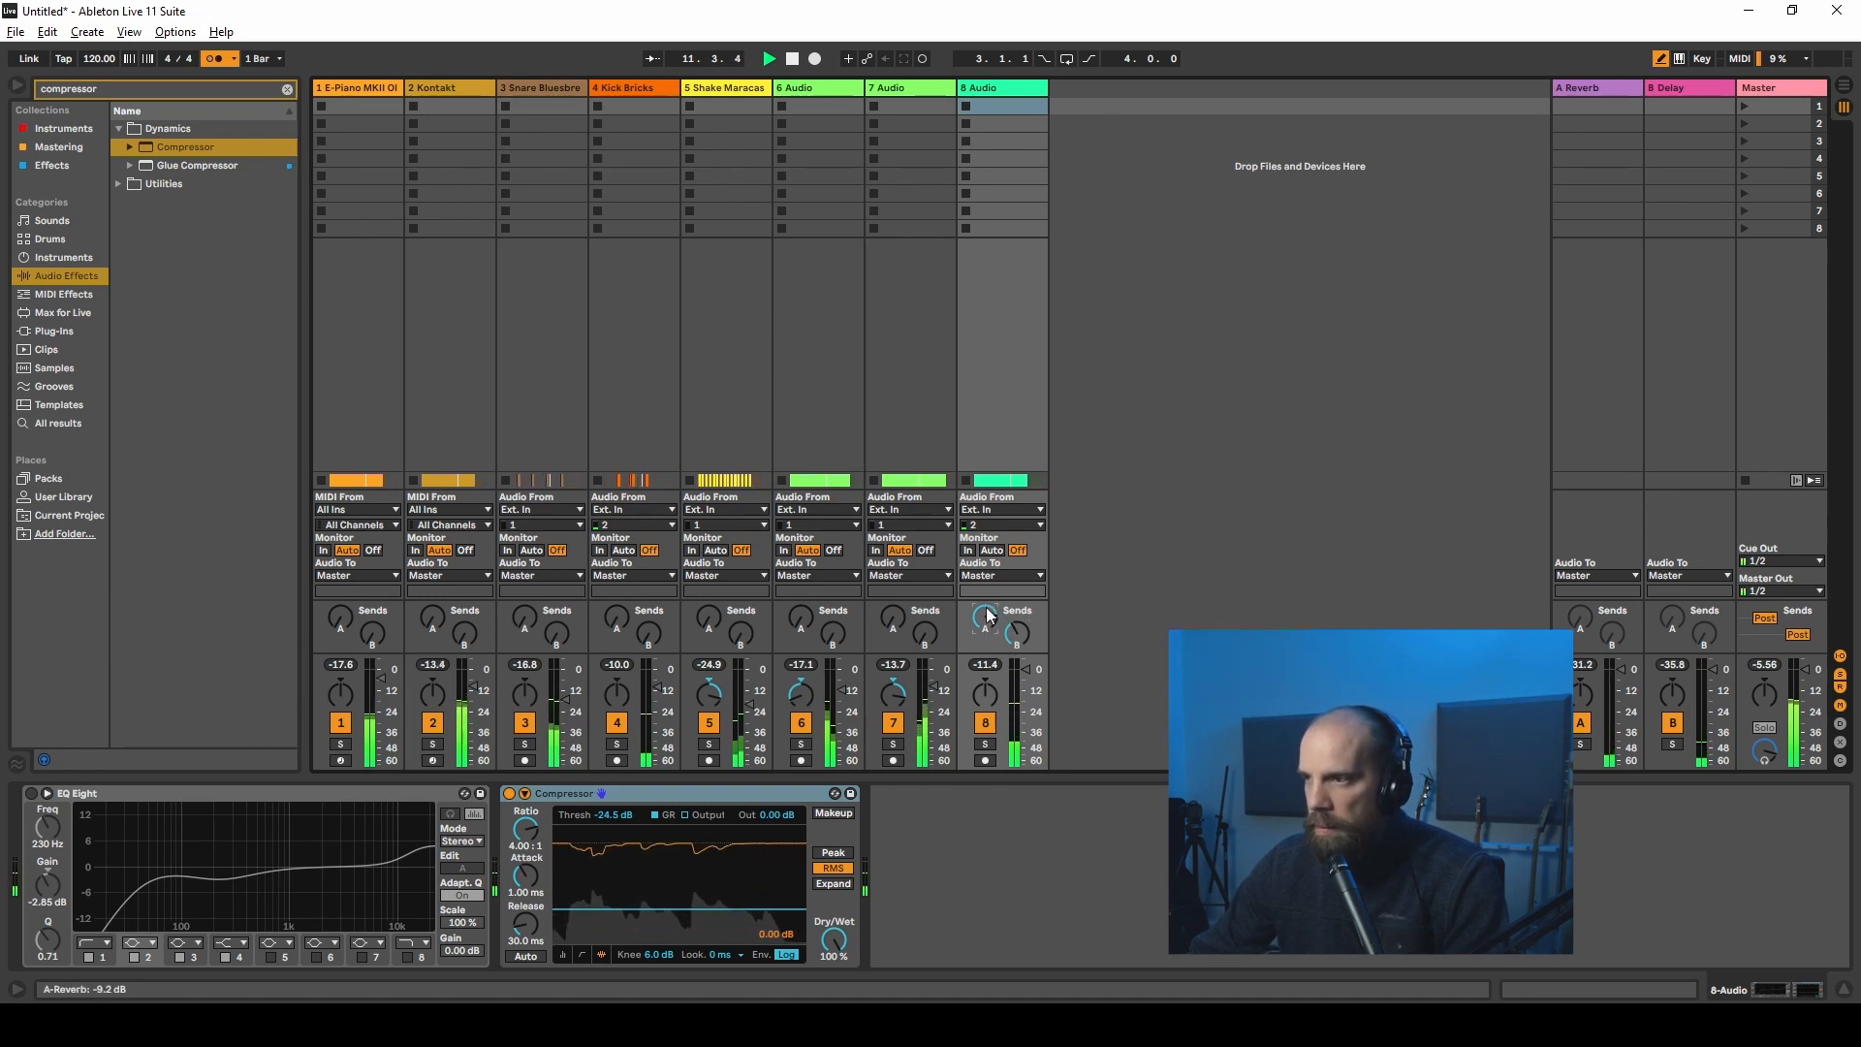
left_click_drag(988, 618, 989, 669)
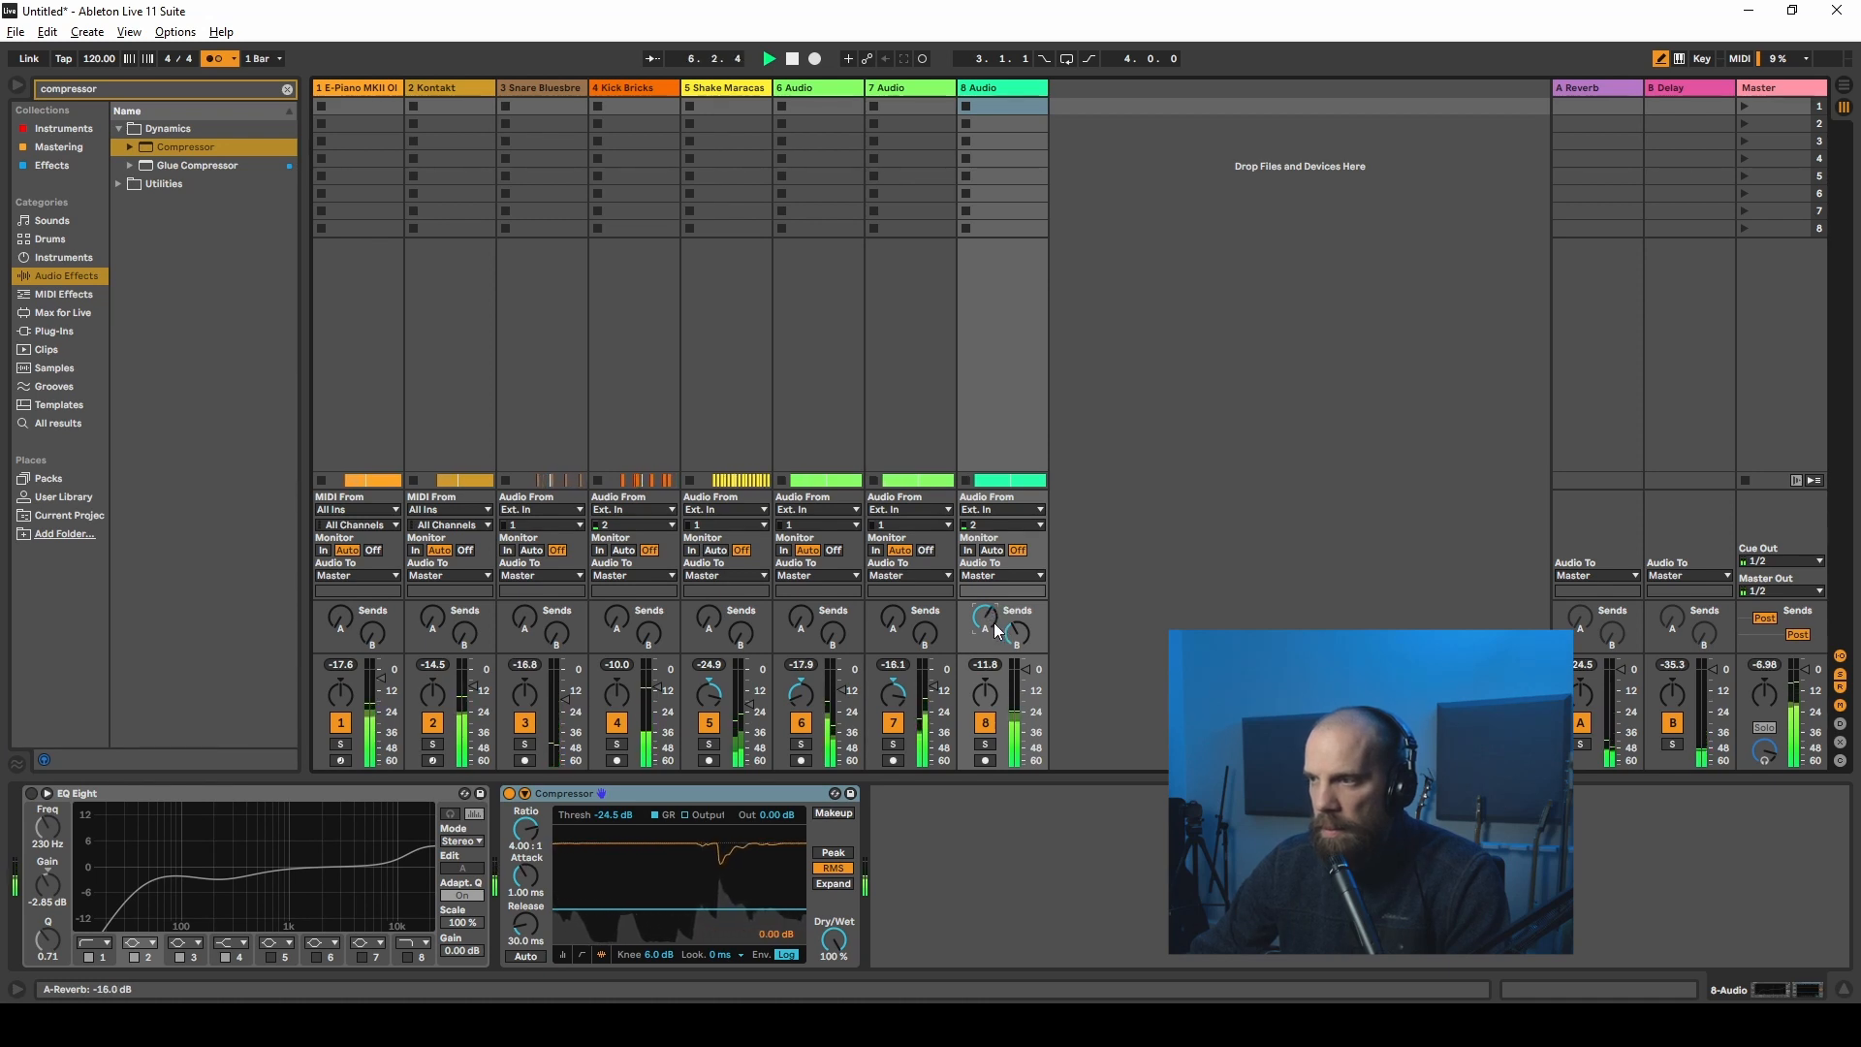
left_click_drag(1017, 633, 1017, 611)
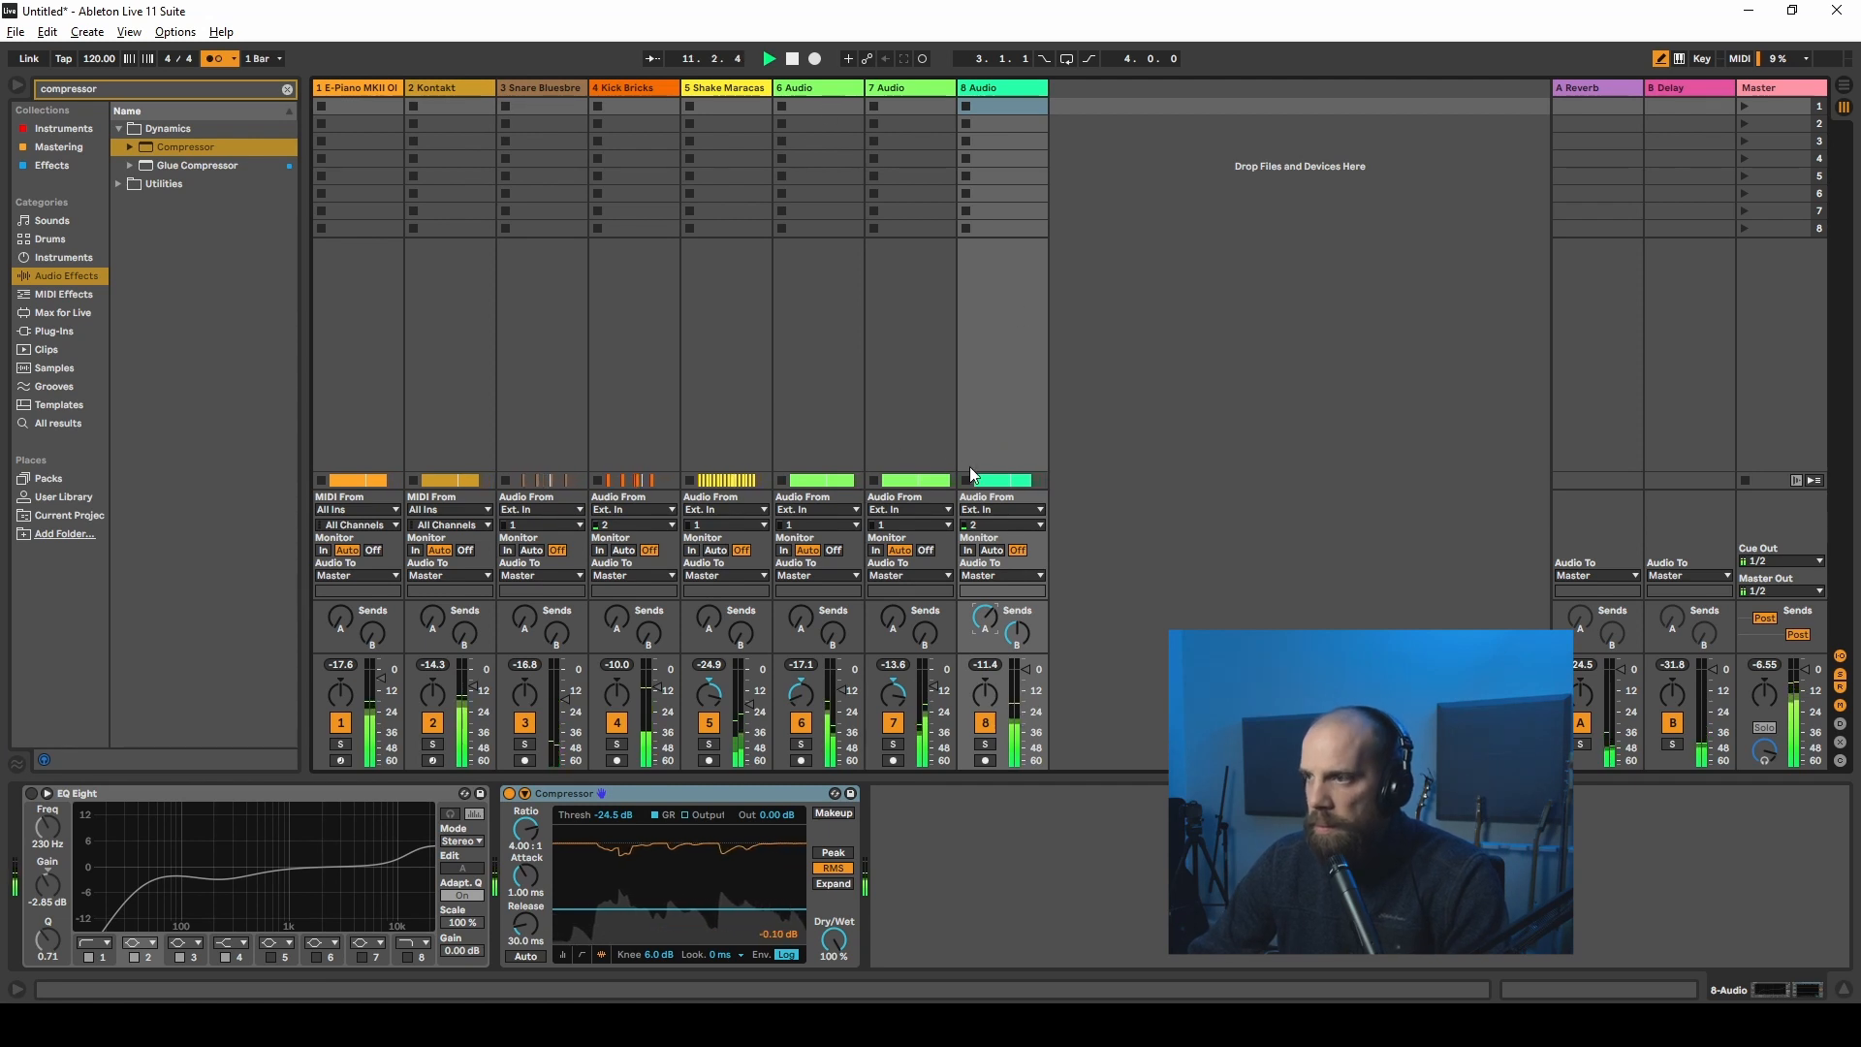
Step: Find Utility by searching for utility, load it after the Compressor on audio track 8, and raise its gain to 3.33 dB during playback
left_click_drag(170, 147, 969, 851)
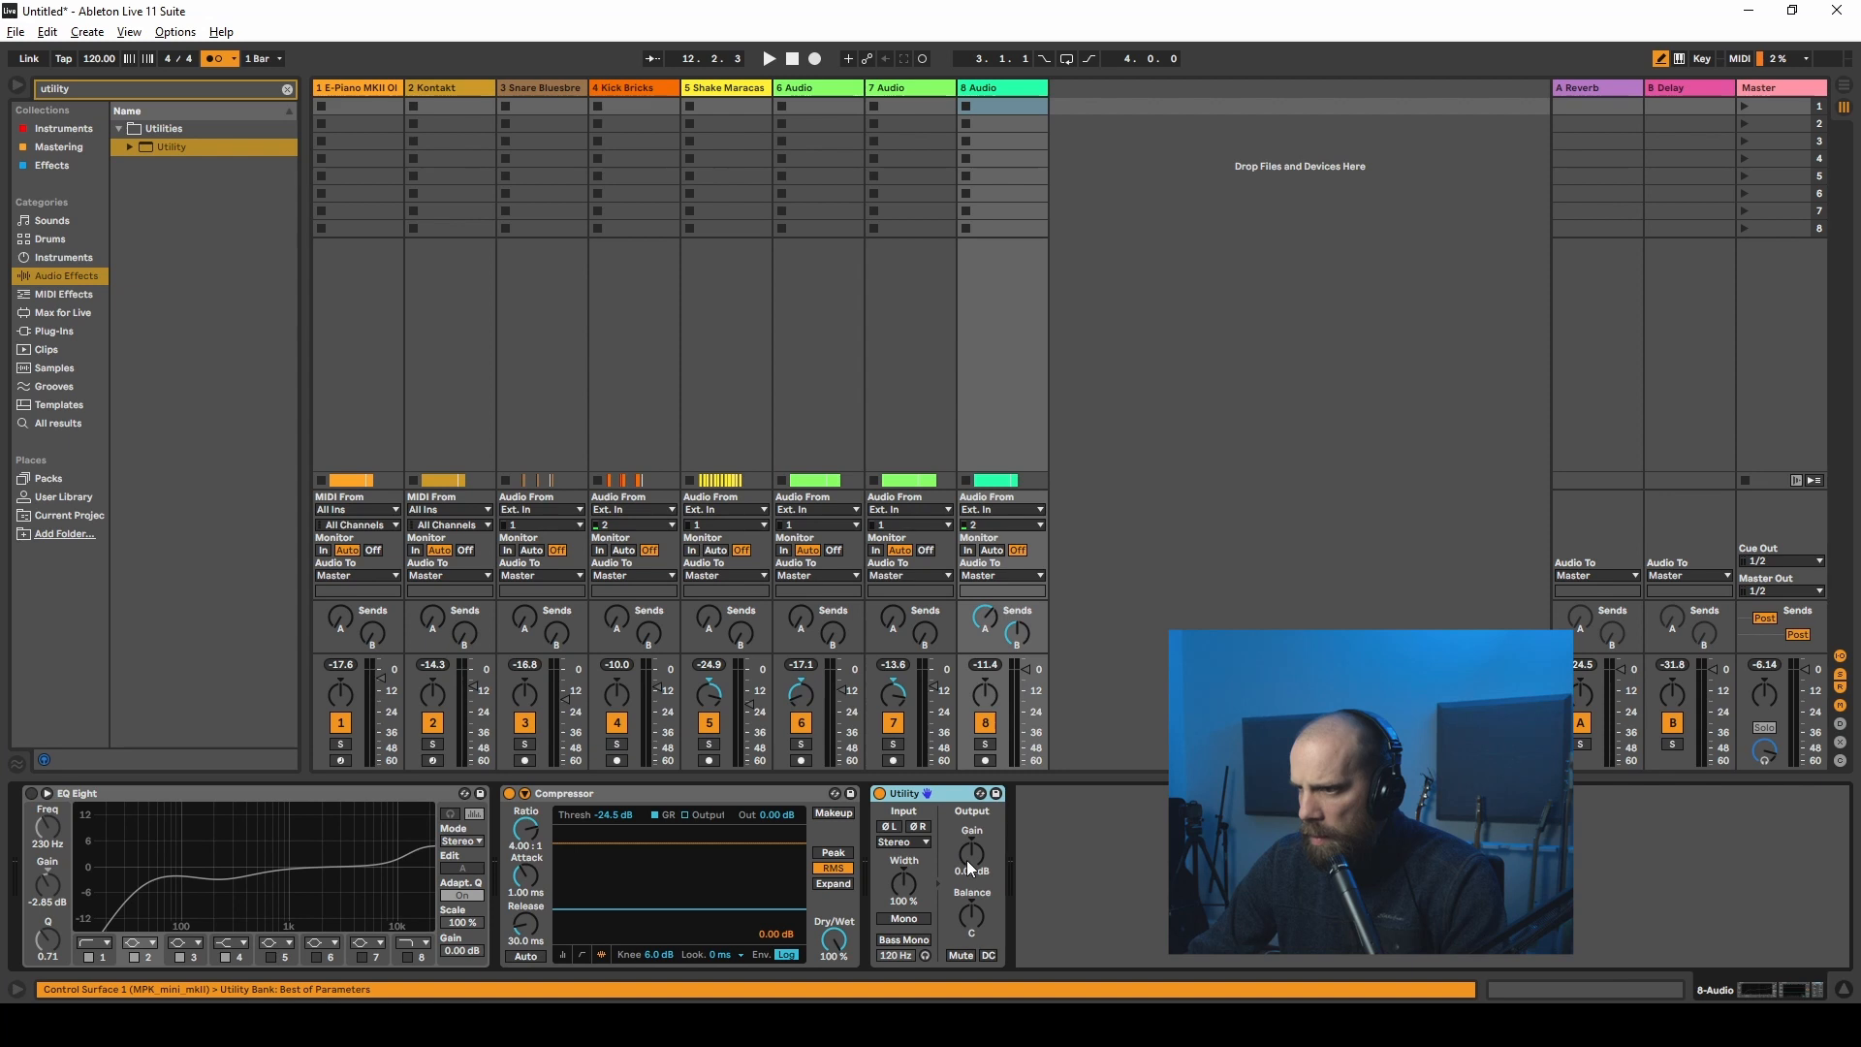
key("space")
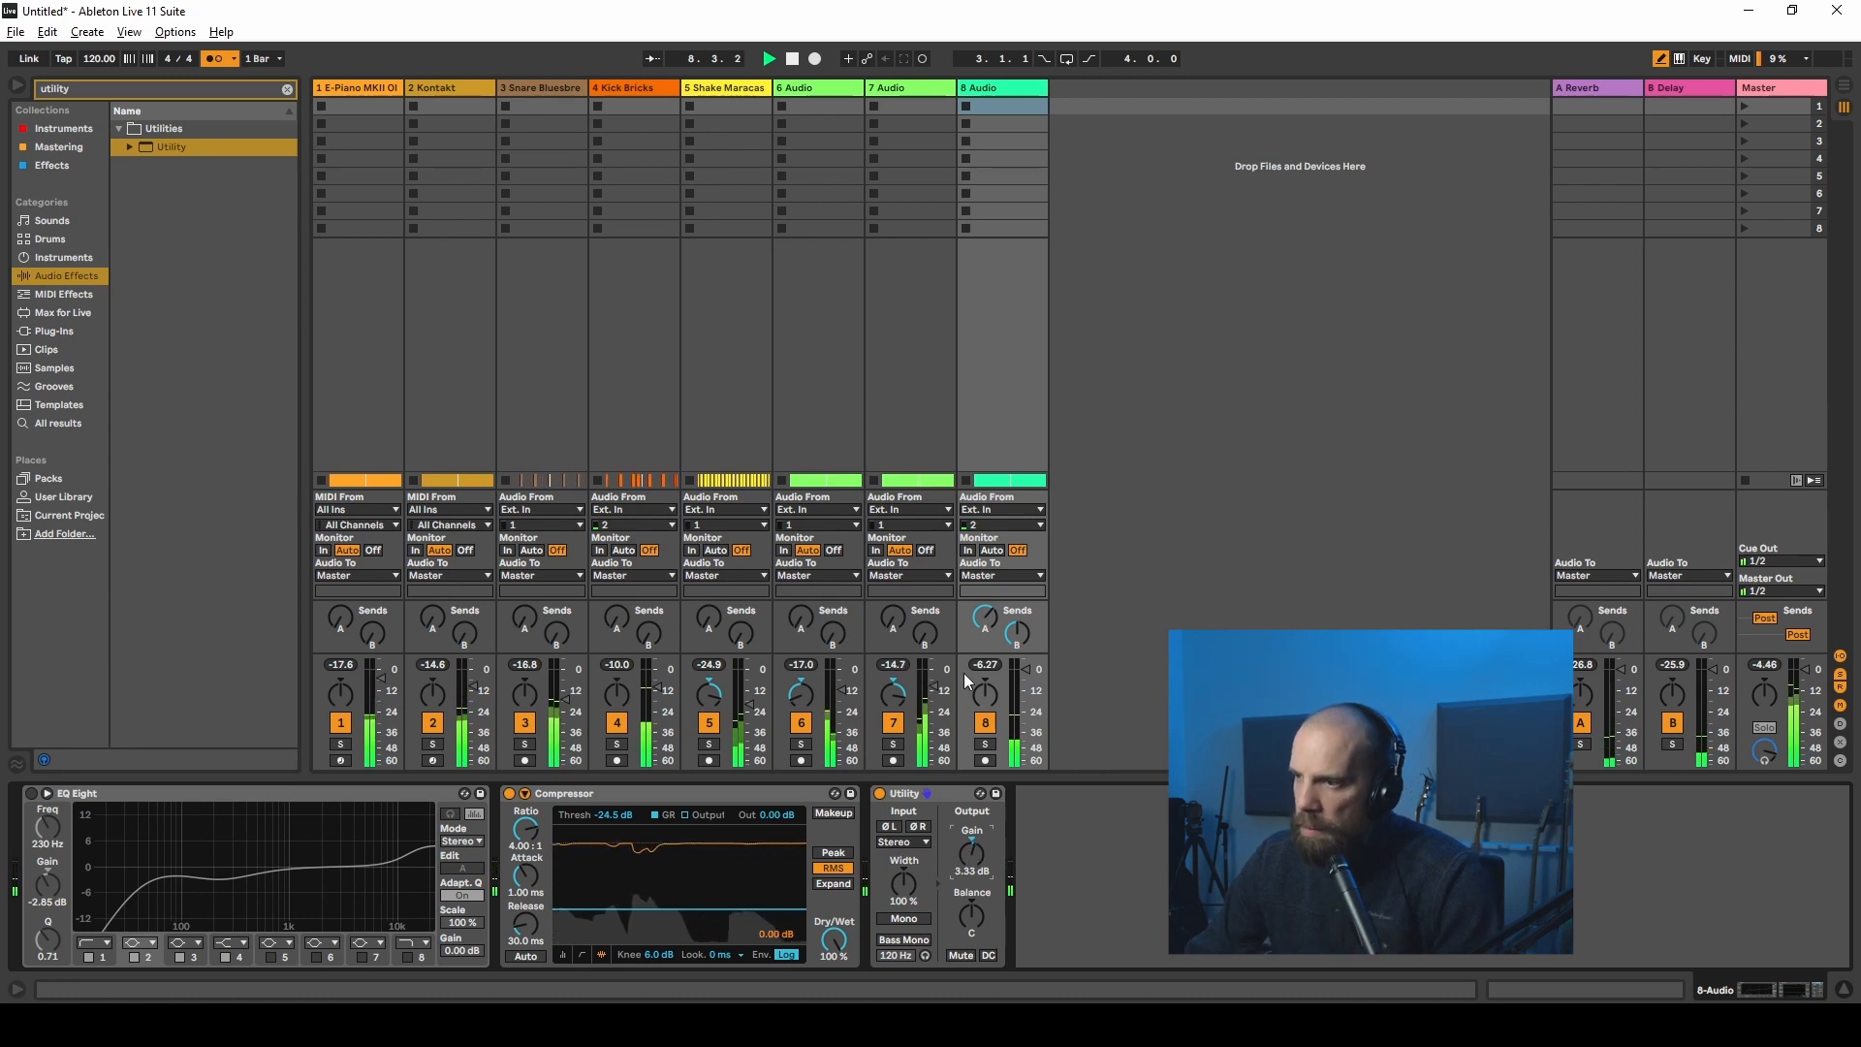